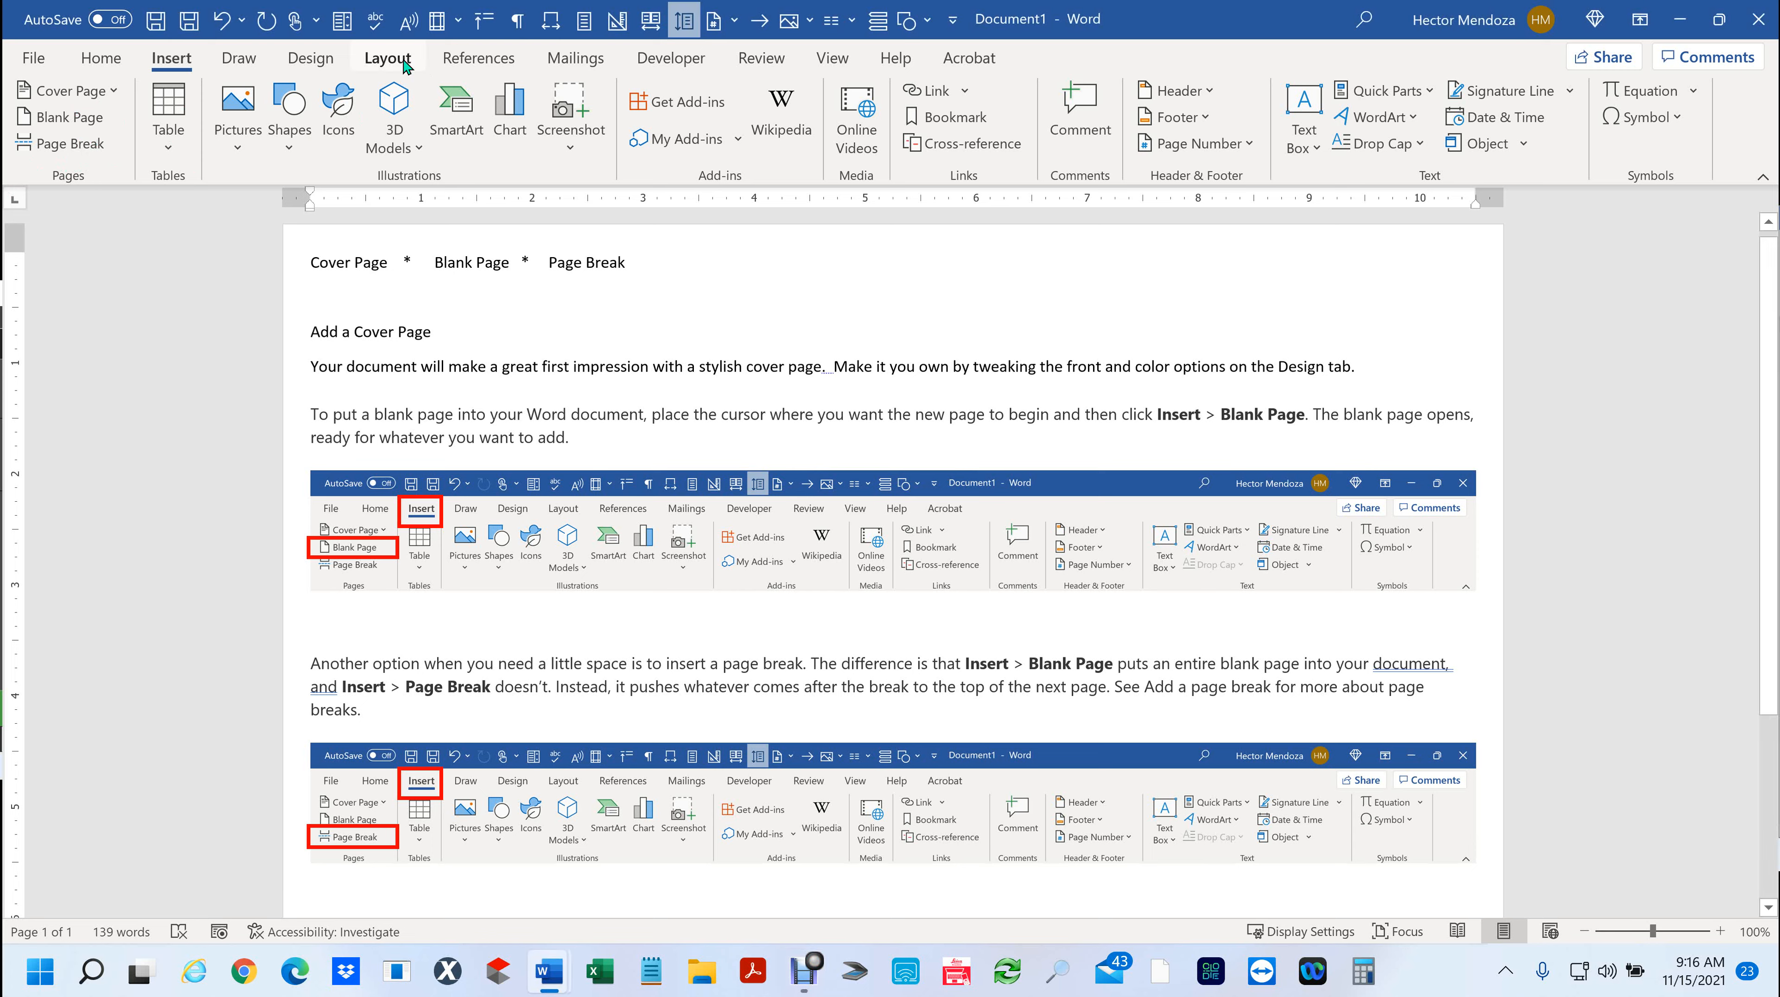
pyautogui.click(406, 66)
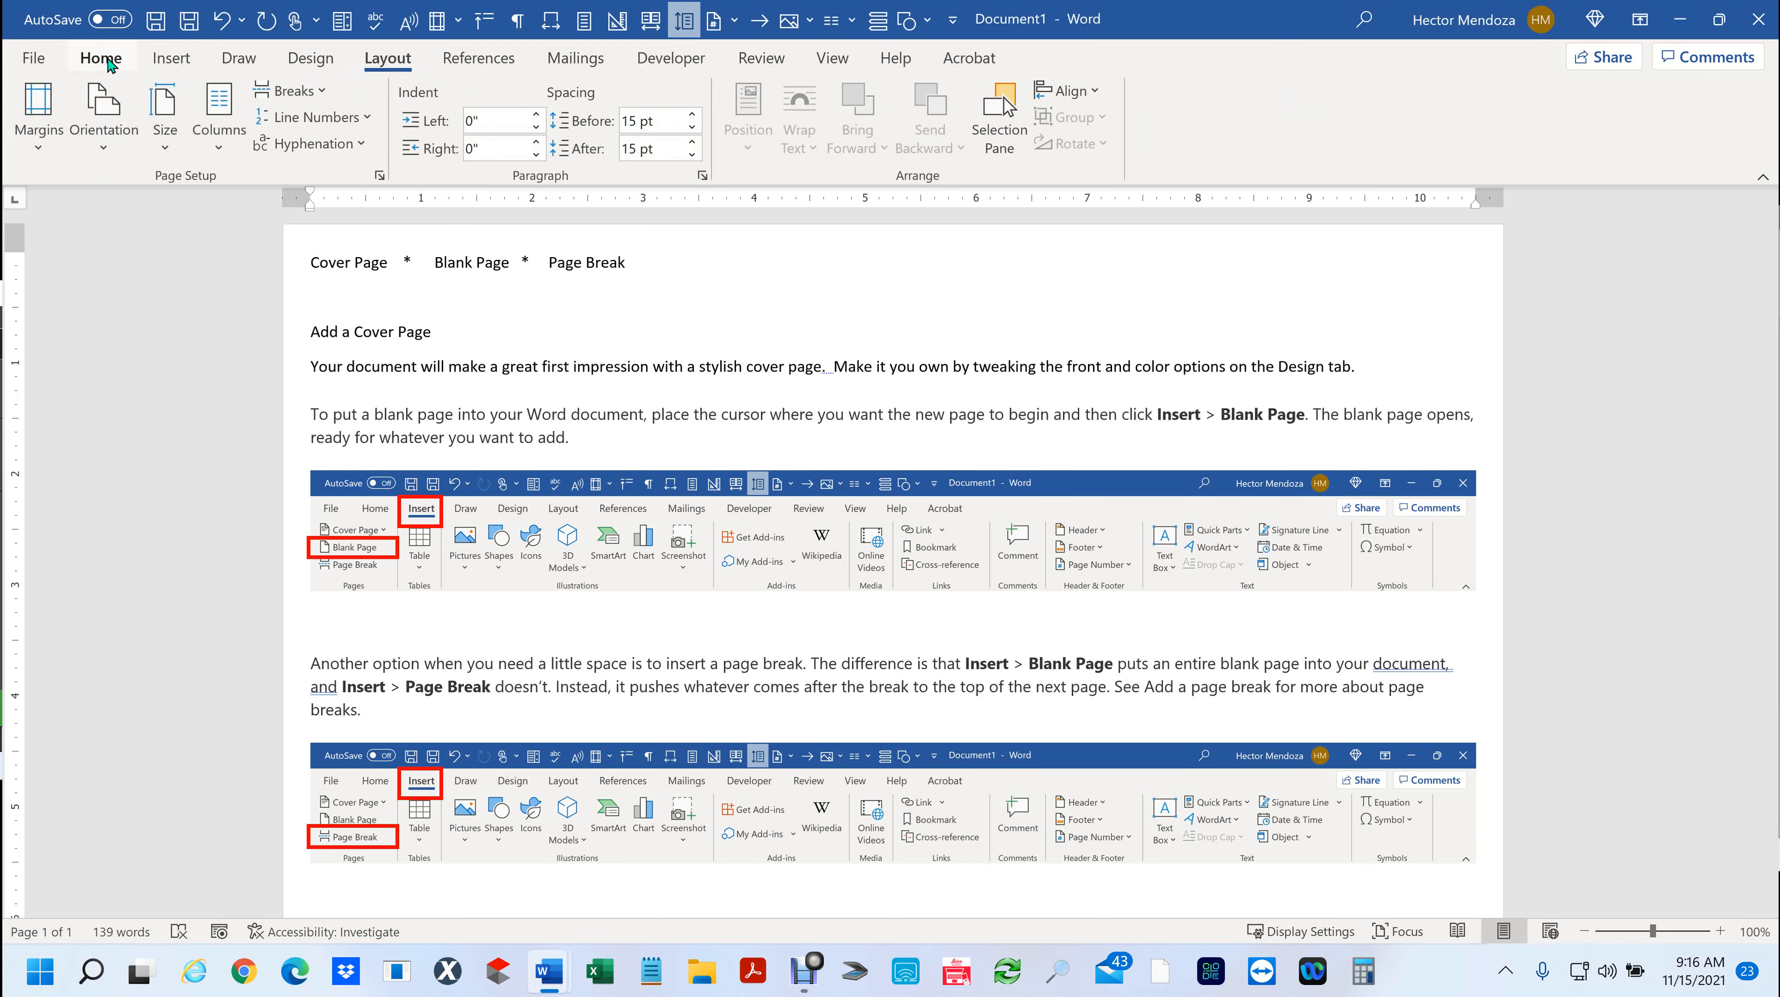
pyautogui.click(178, 62)
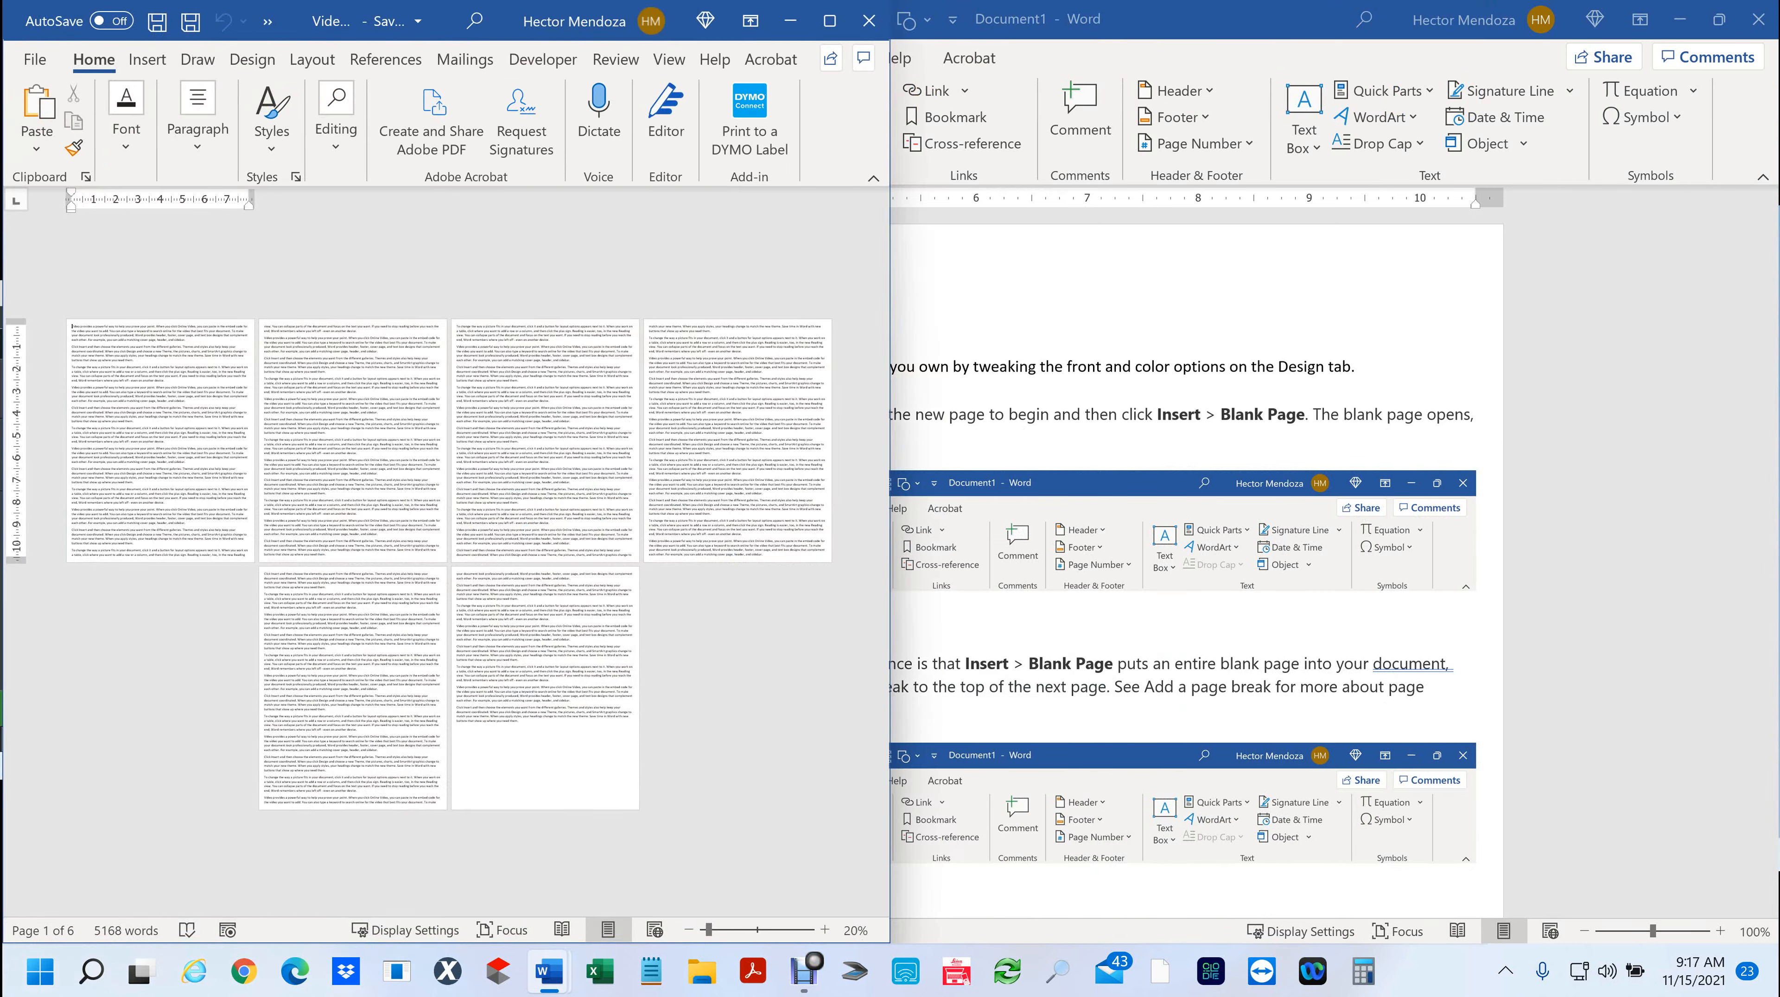
# - Maximize the six-page sample document and set the zoom to 50% so several pages sit side by side
pyautogui.press('super+Up')
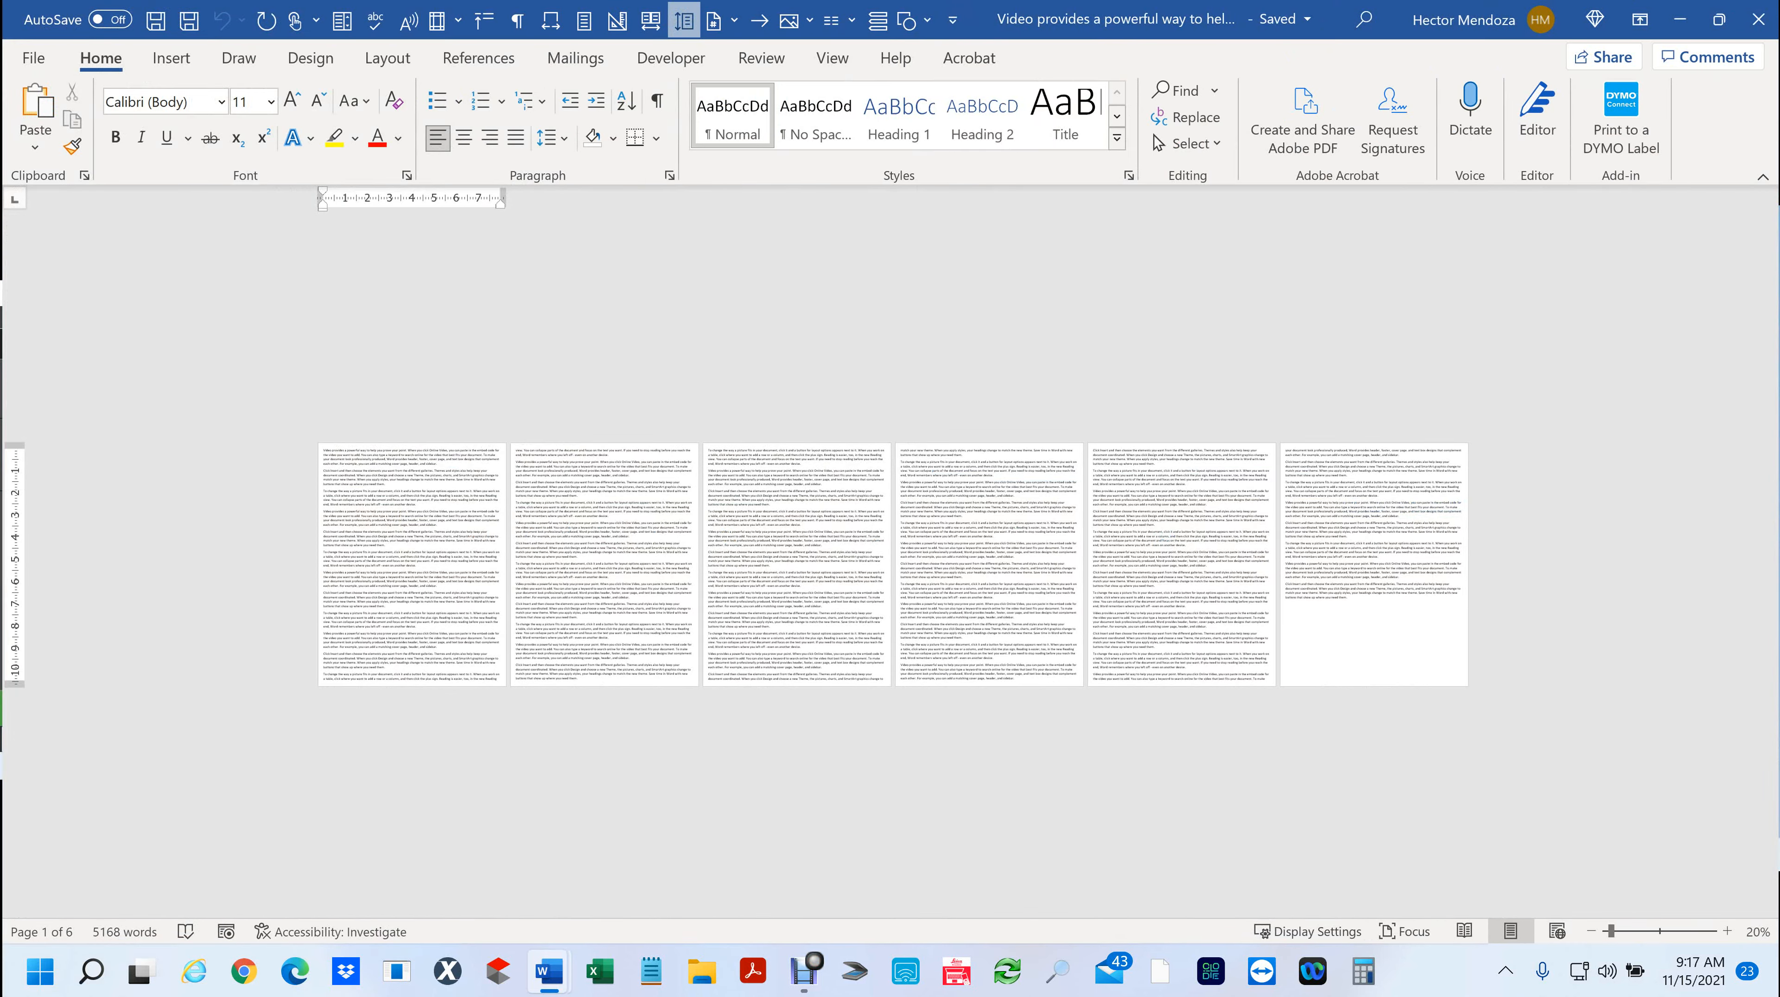
pyautogui.scroll(4, 865, 723)
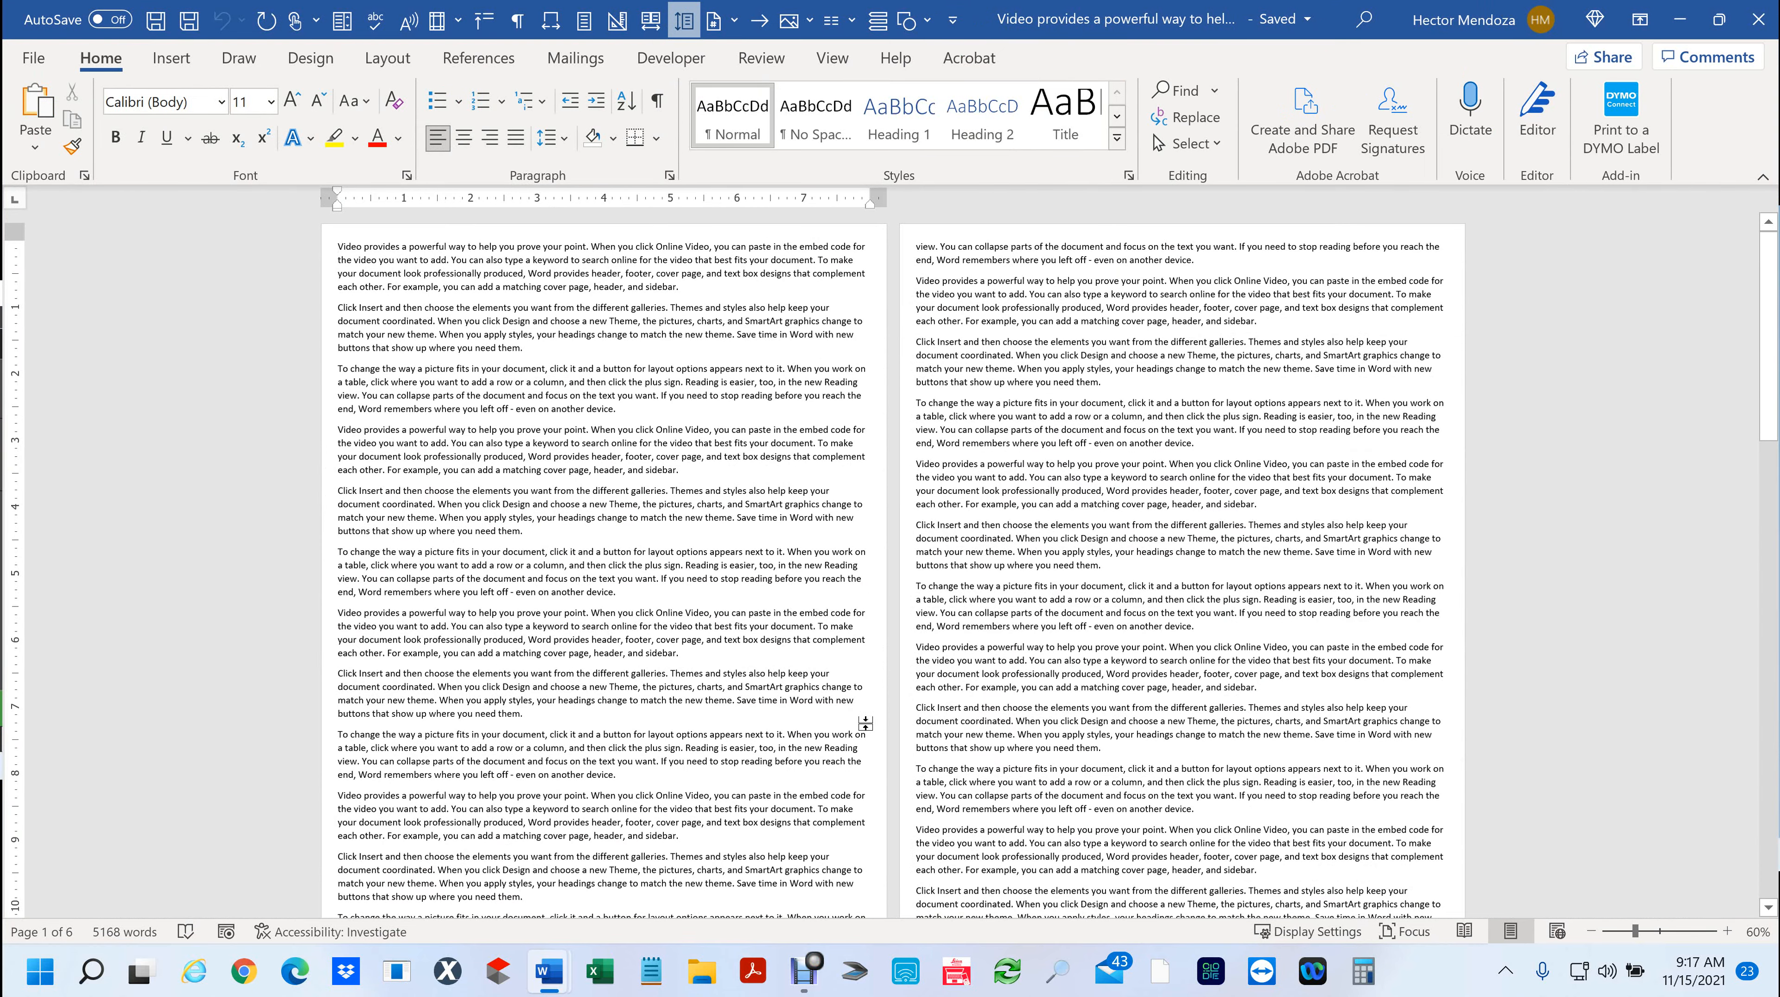
pyautogui.scroll(-4, 865, 724)
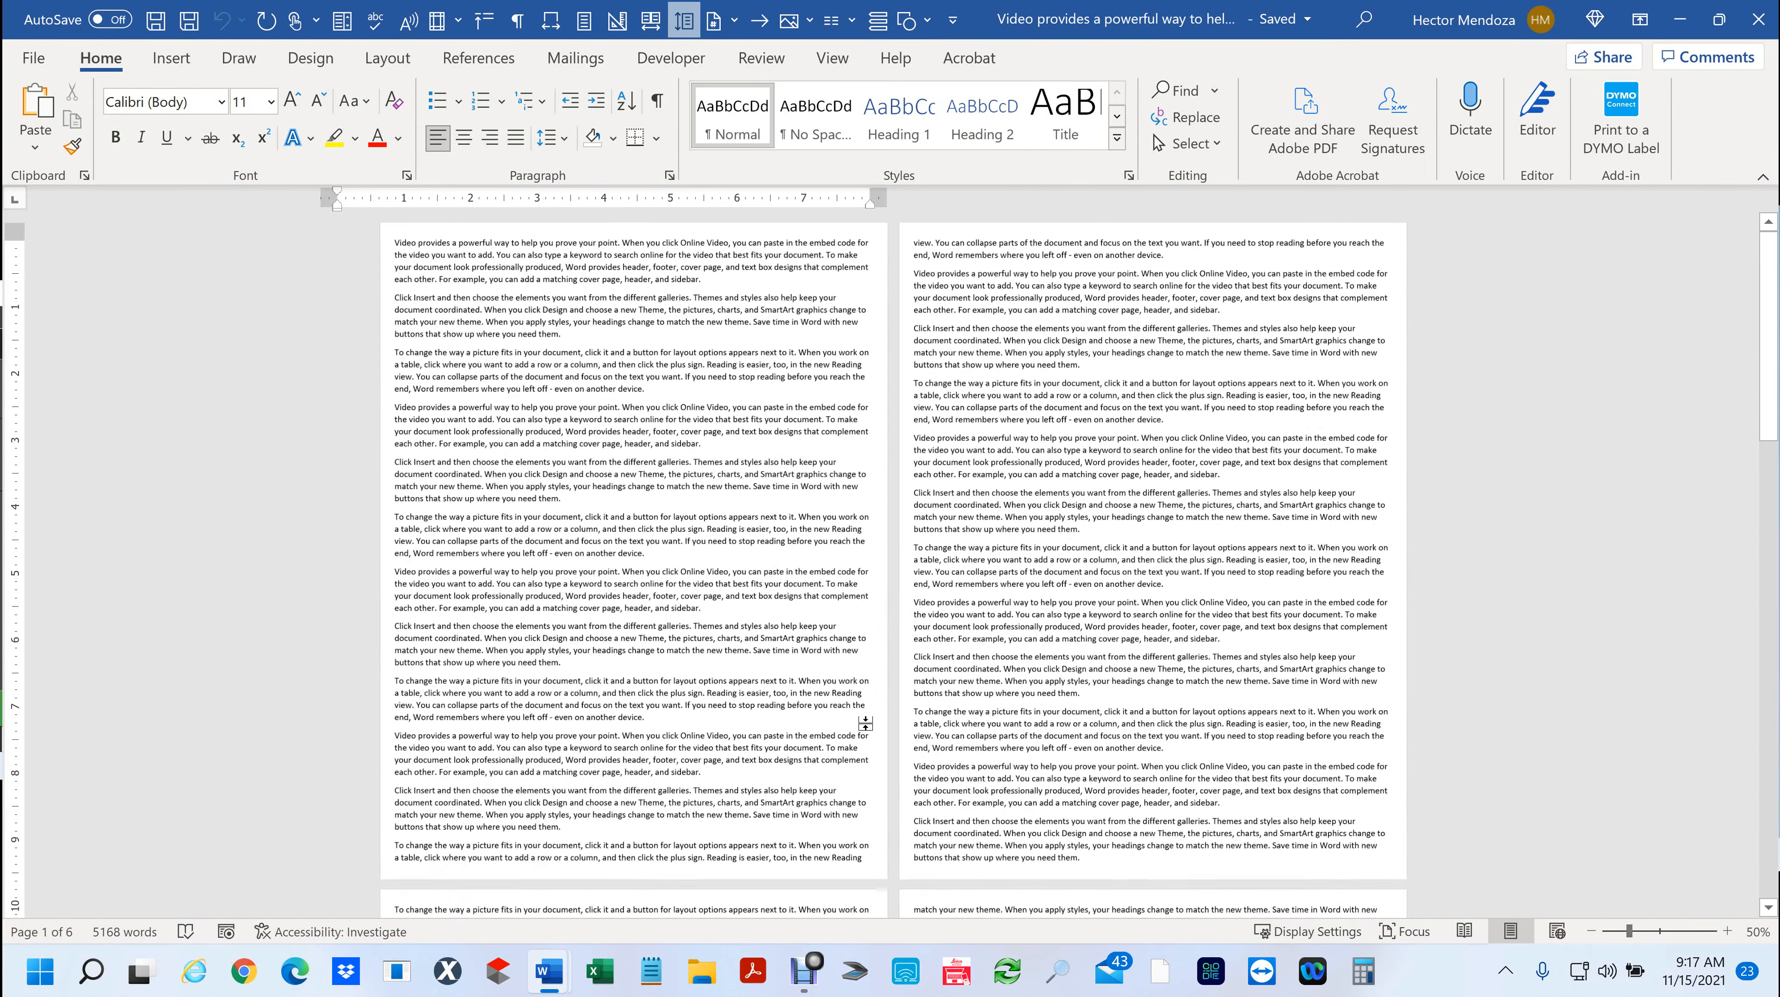
pyautogui.scroll(3, 865, 723)
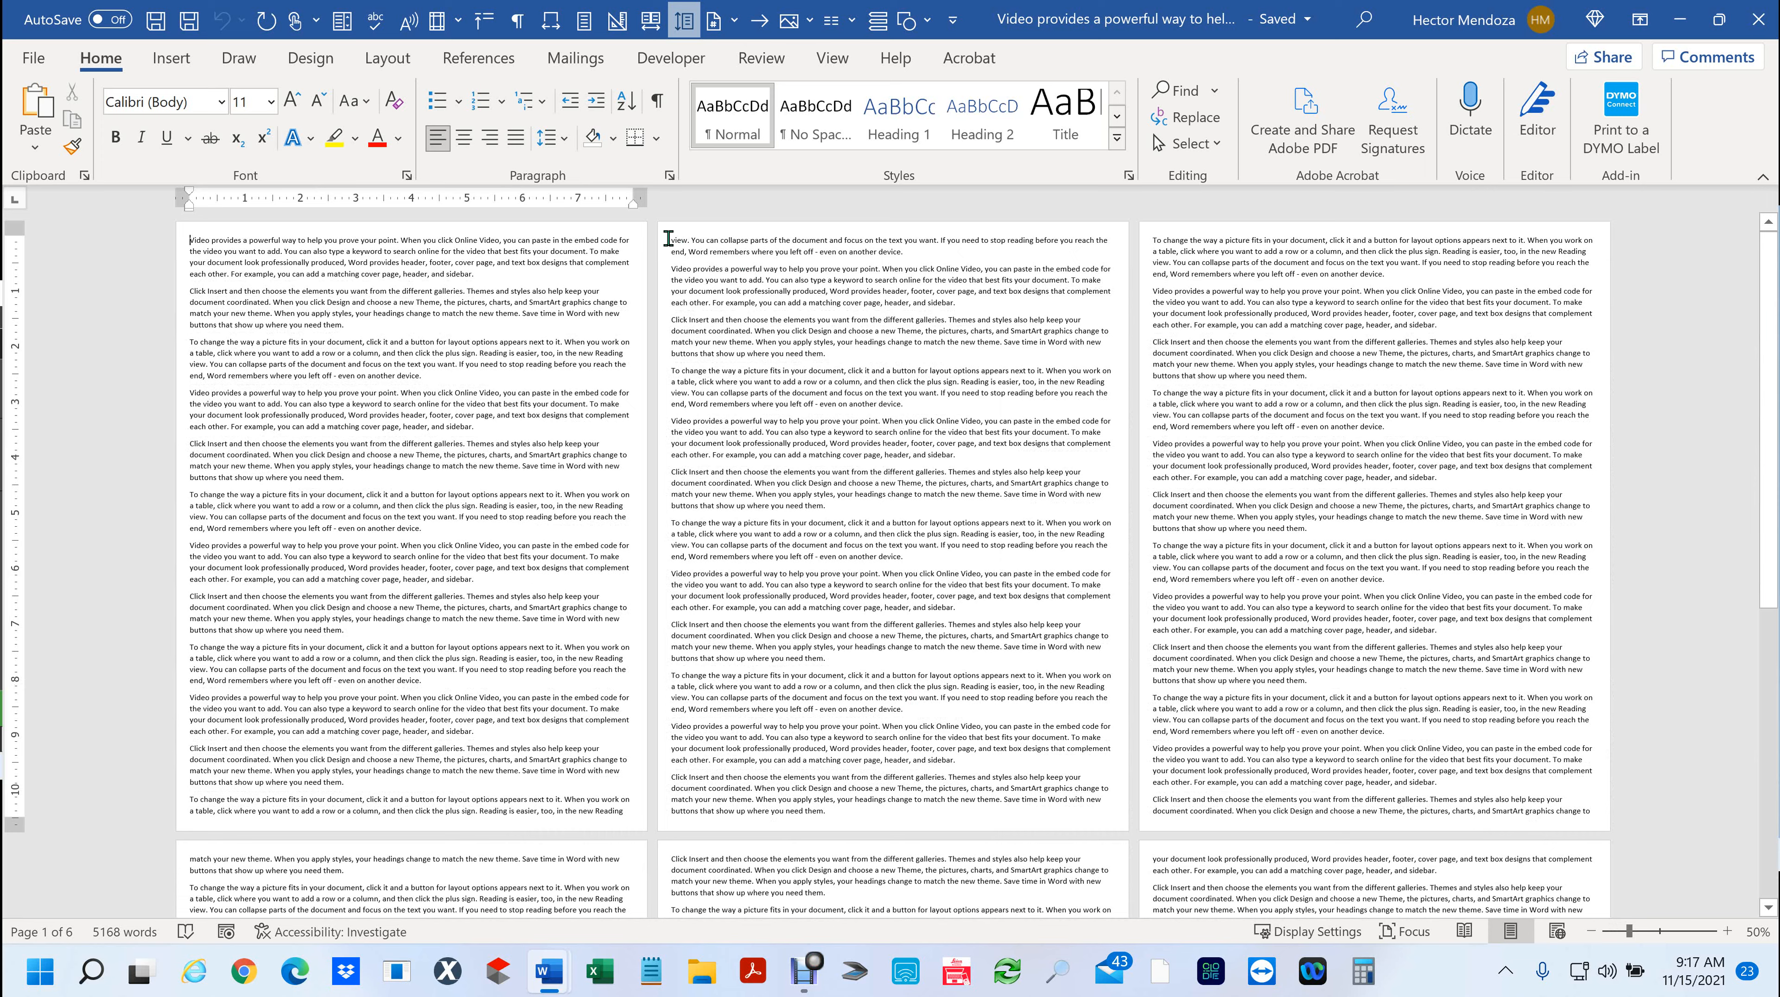
# - Insert a blank page at the very start of page 2 and show the formatting marks
pyautogui.click(669, 238)
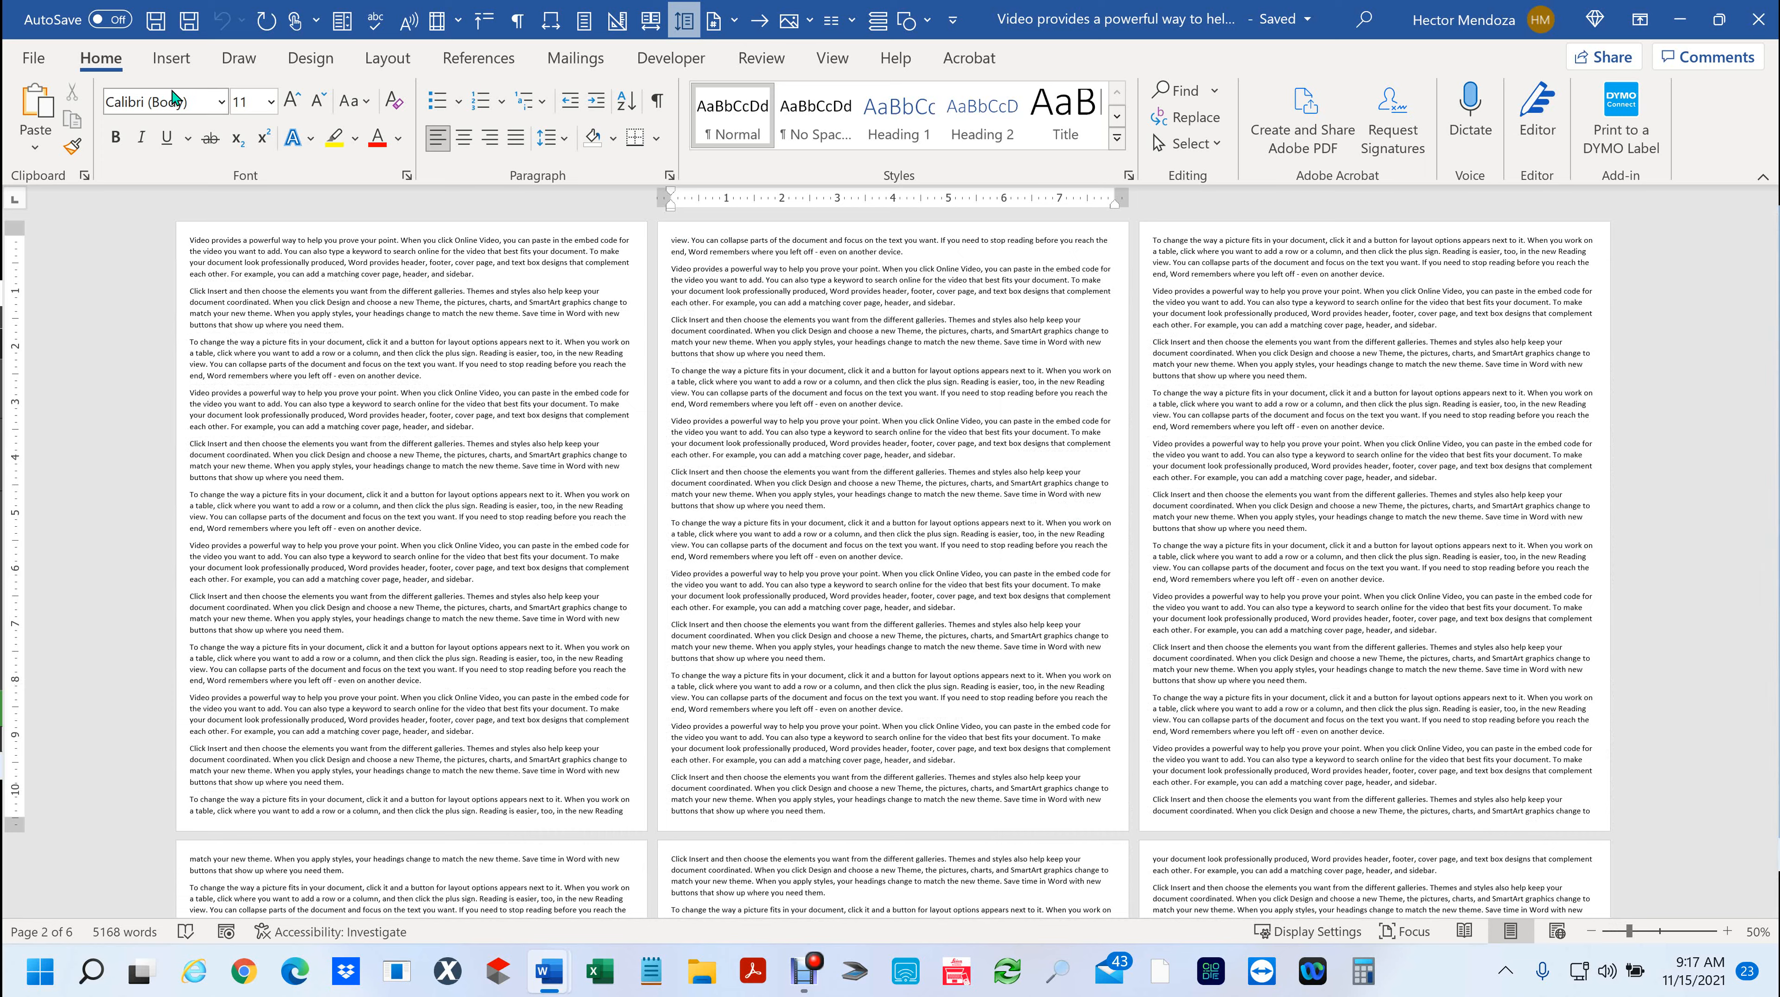
pyautogui.click(171, 59)
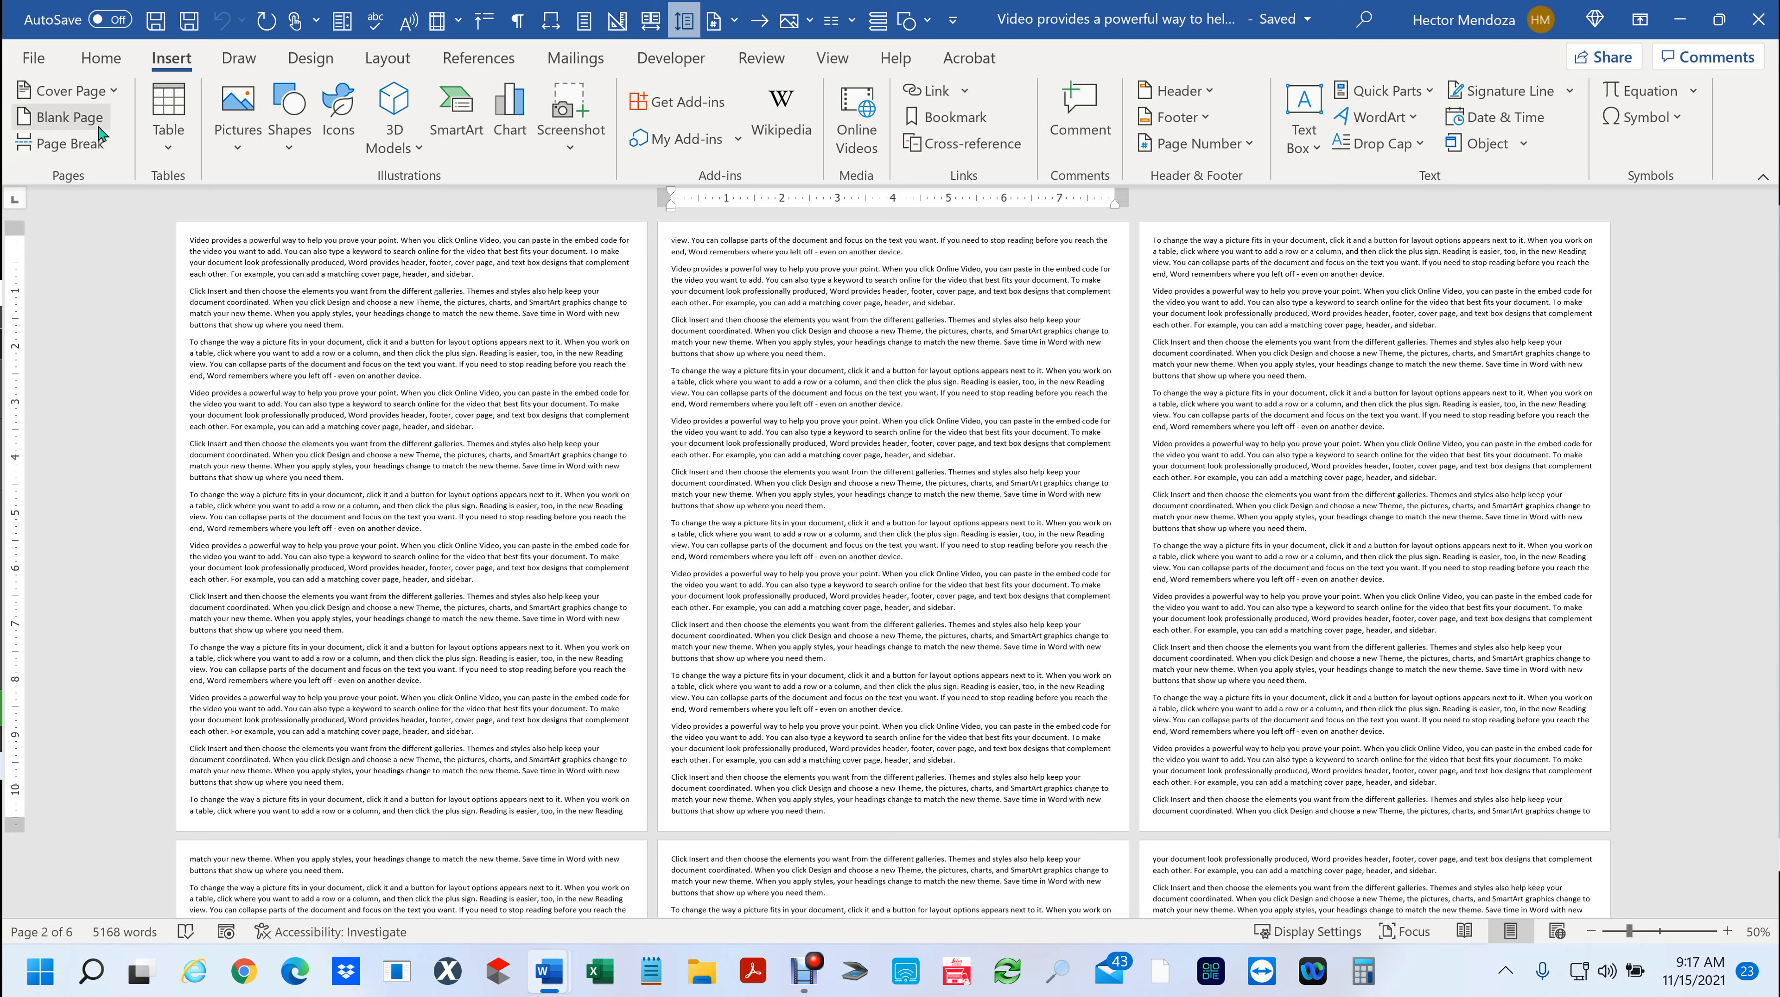
pyautogui.click(102, 132)
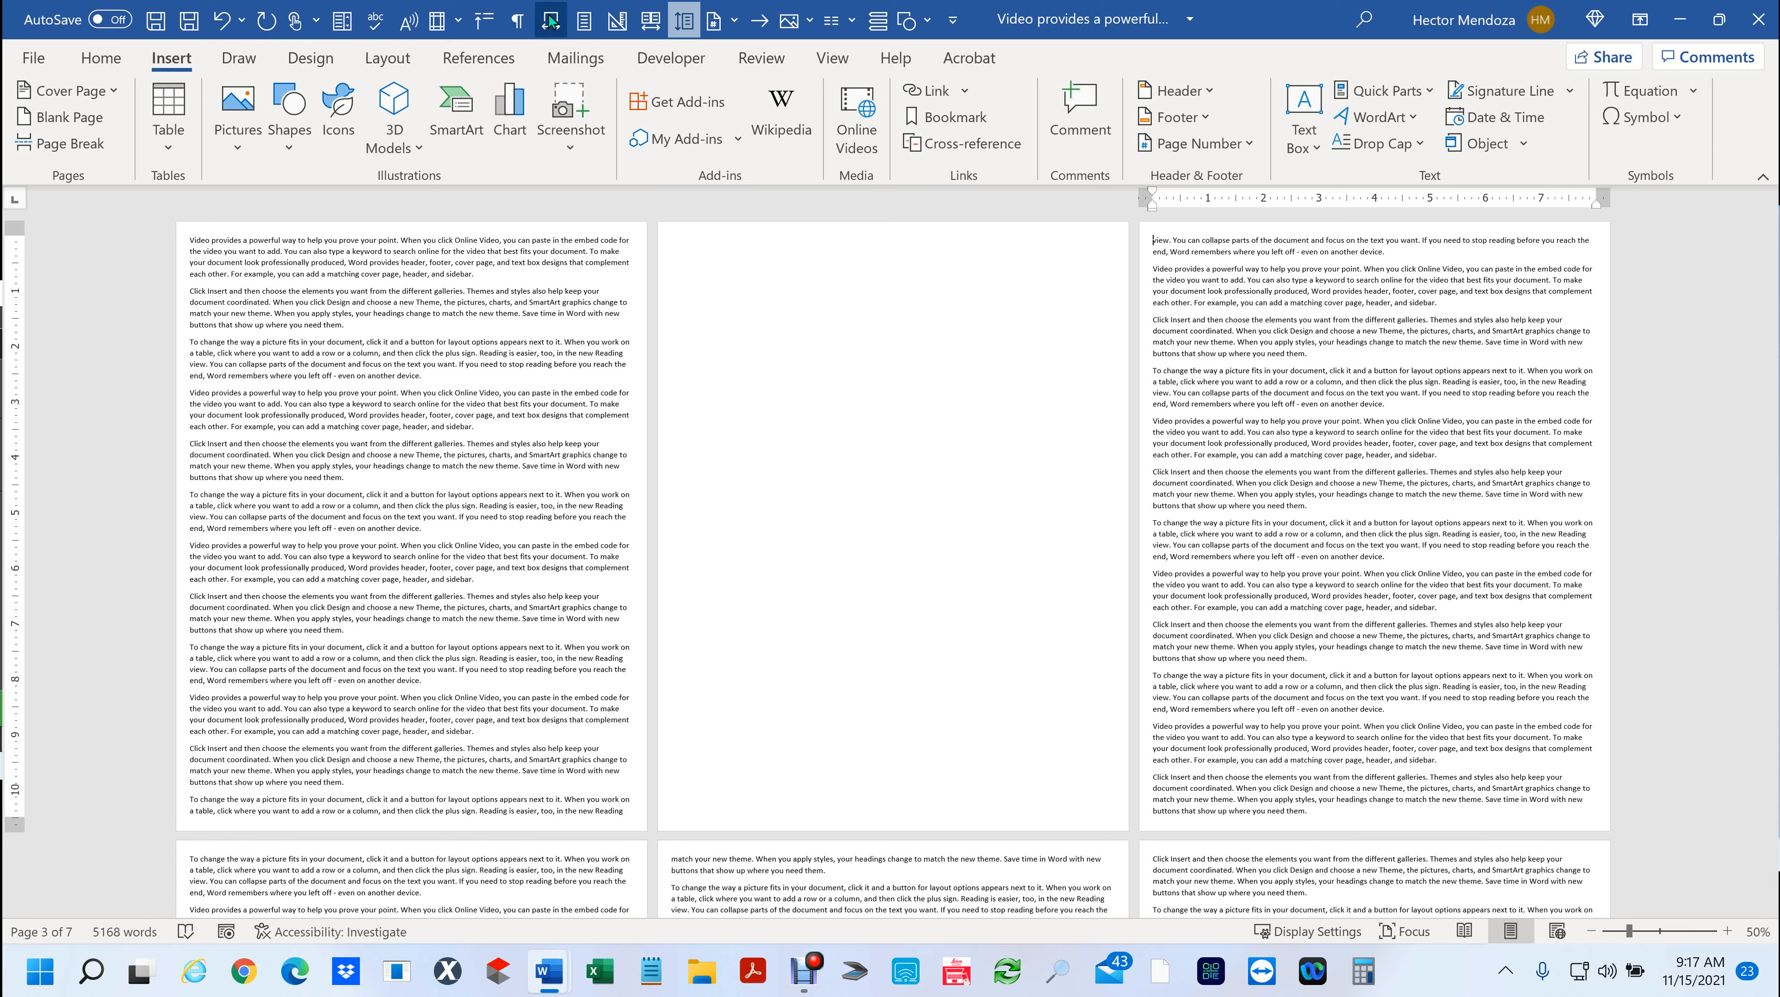
pyautogui.click(515, 25)
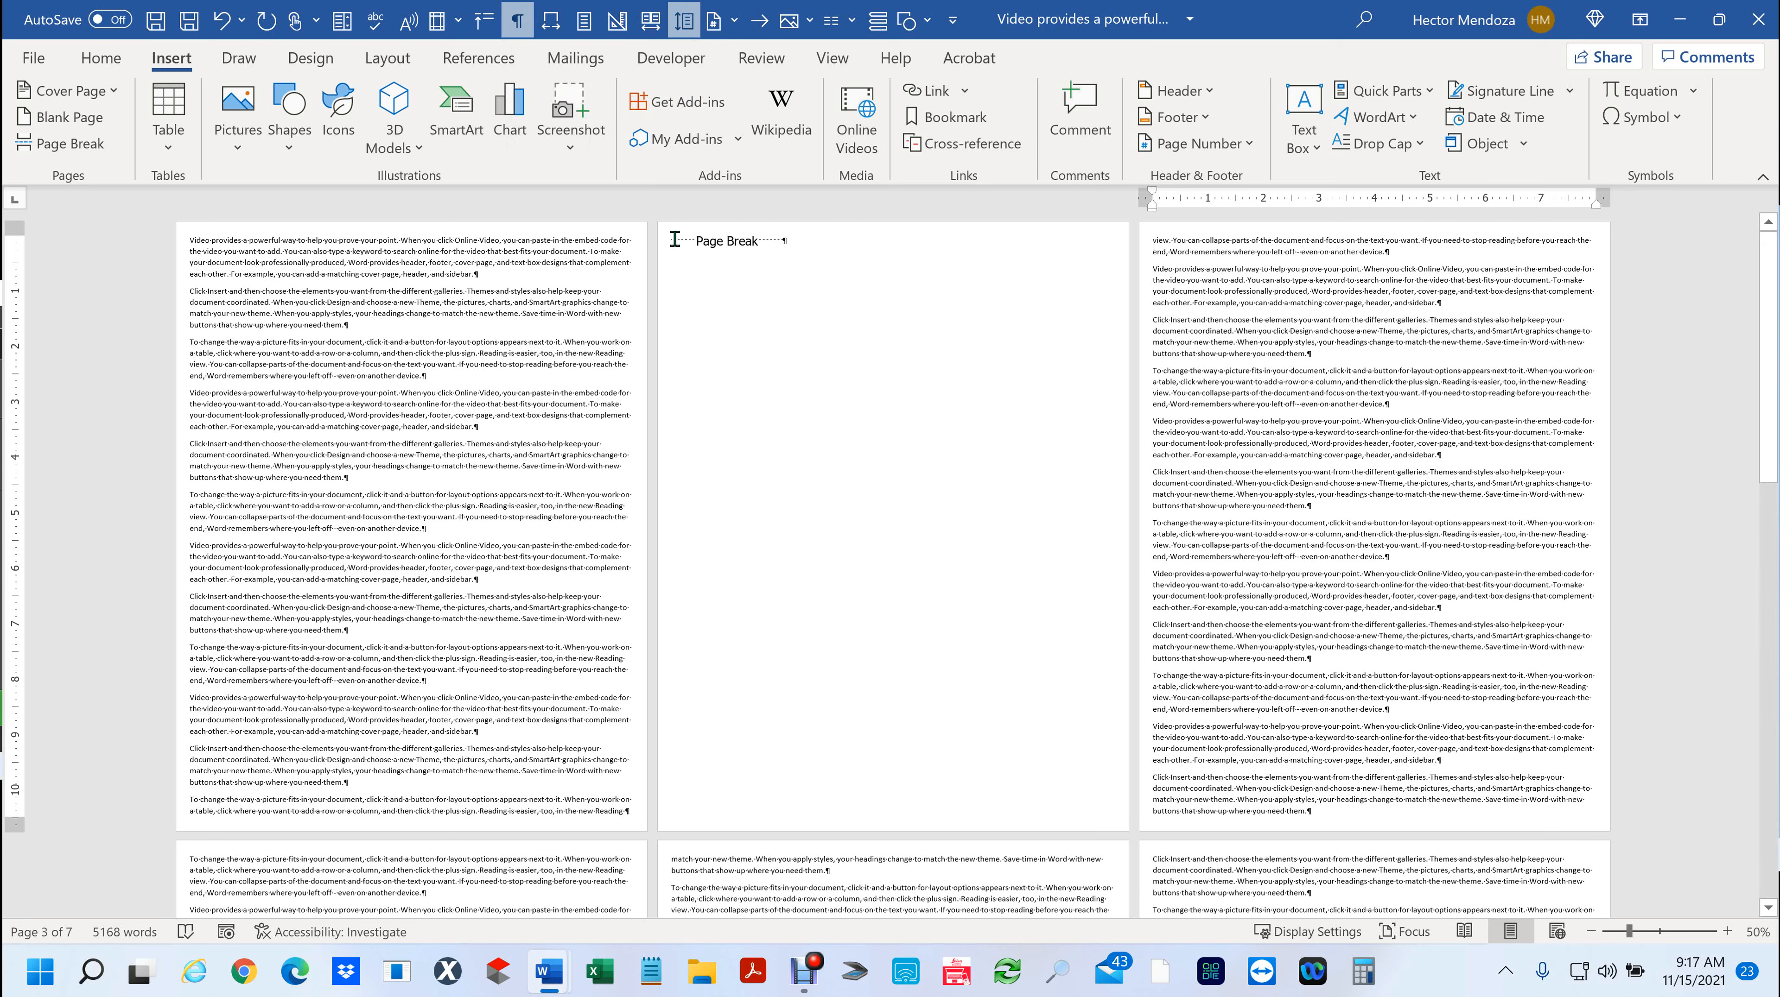
# - Try adding "I am typing" after the page break mark on the blank page, deleting forward first, and undo the changes
pyautogui.moveTo(743, 234); pyautogui.dragTo(815, 218)
pyautogui.click(814, 309)
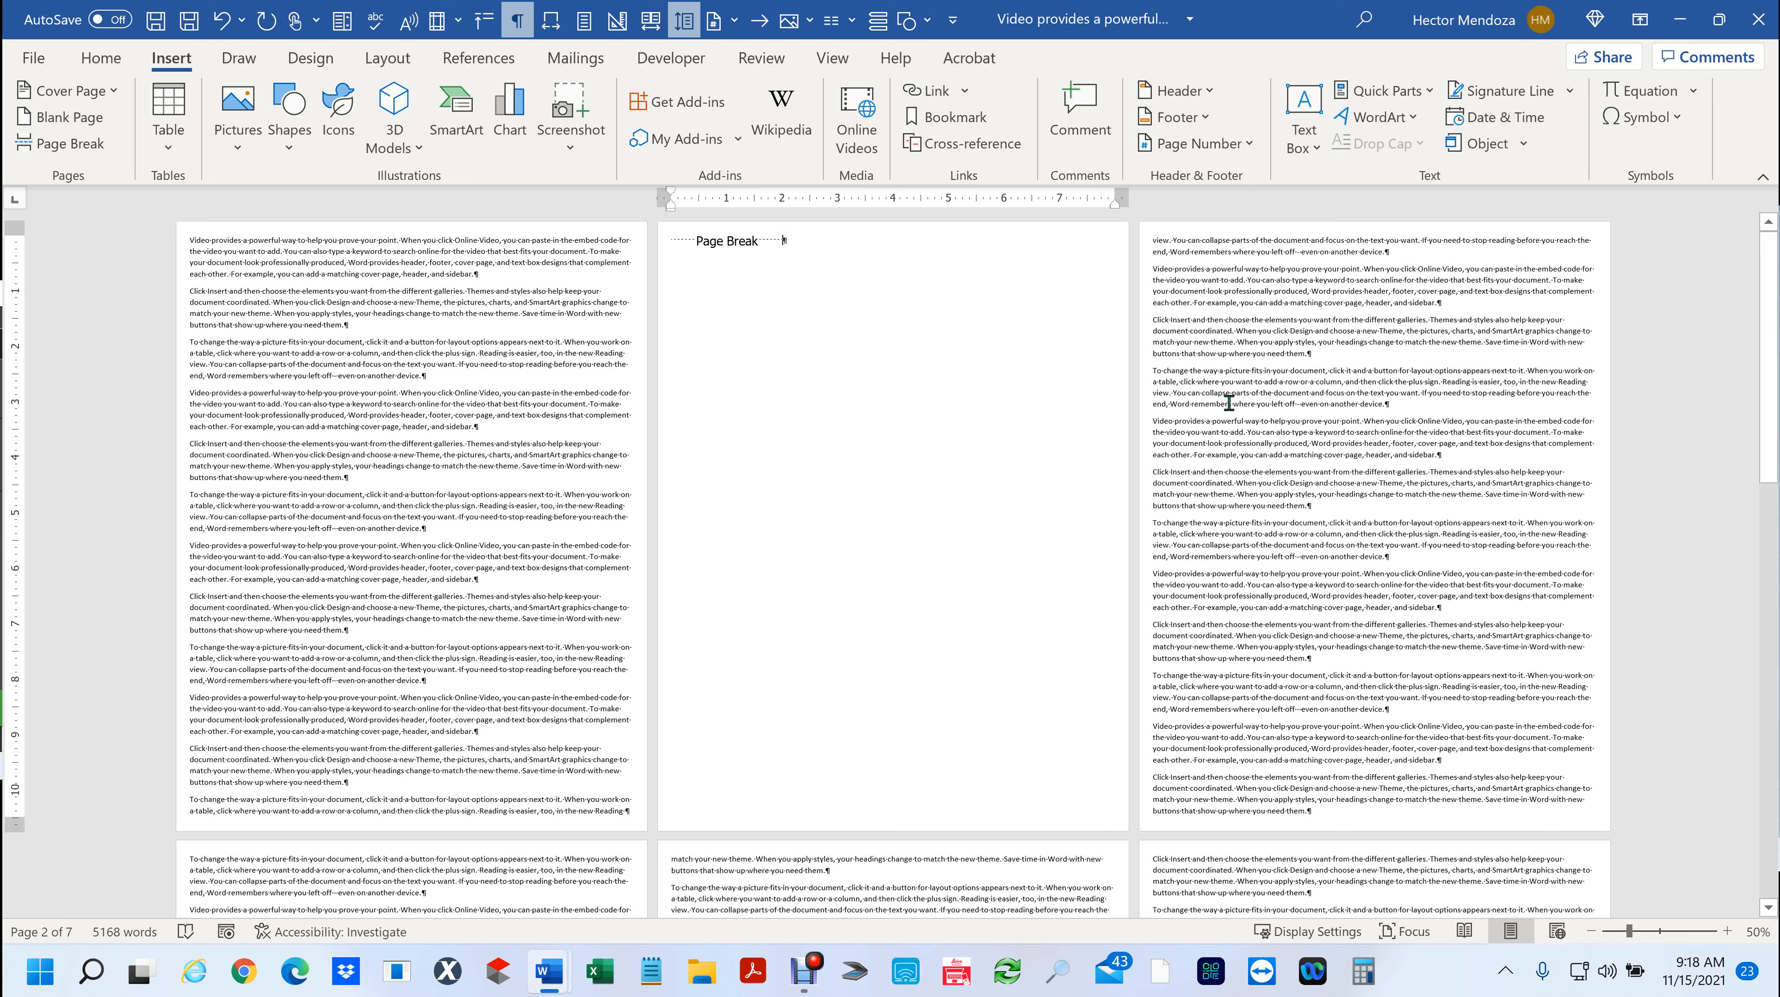
pyautogui.press('Delete')
pyautogui.write('I am')
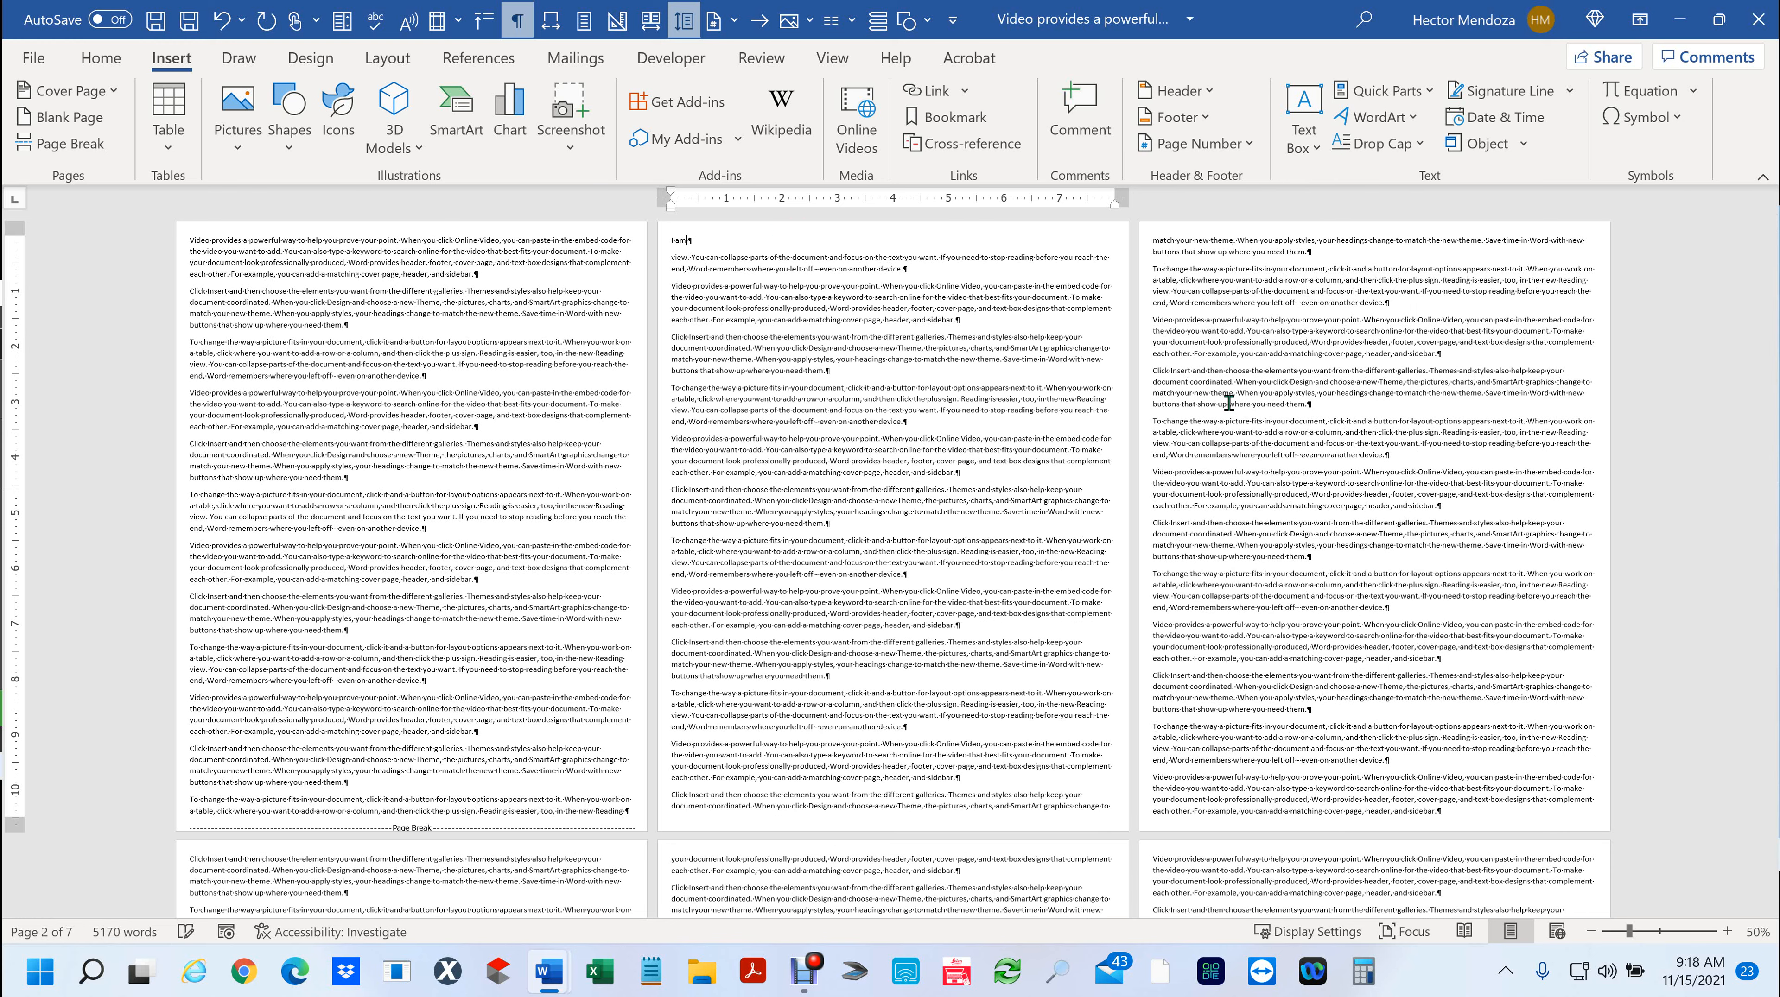
pyautogui.write(' typing')
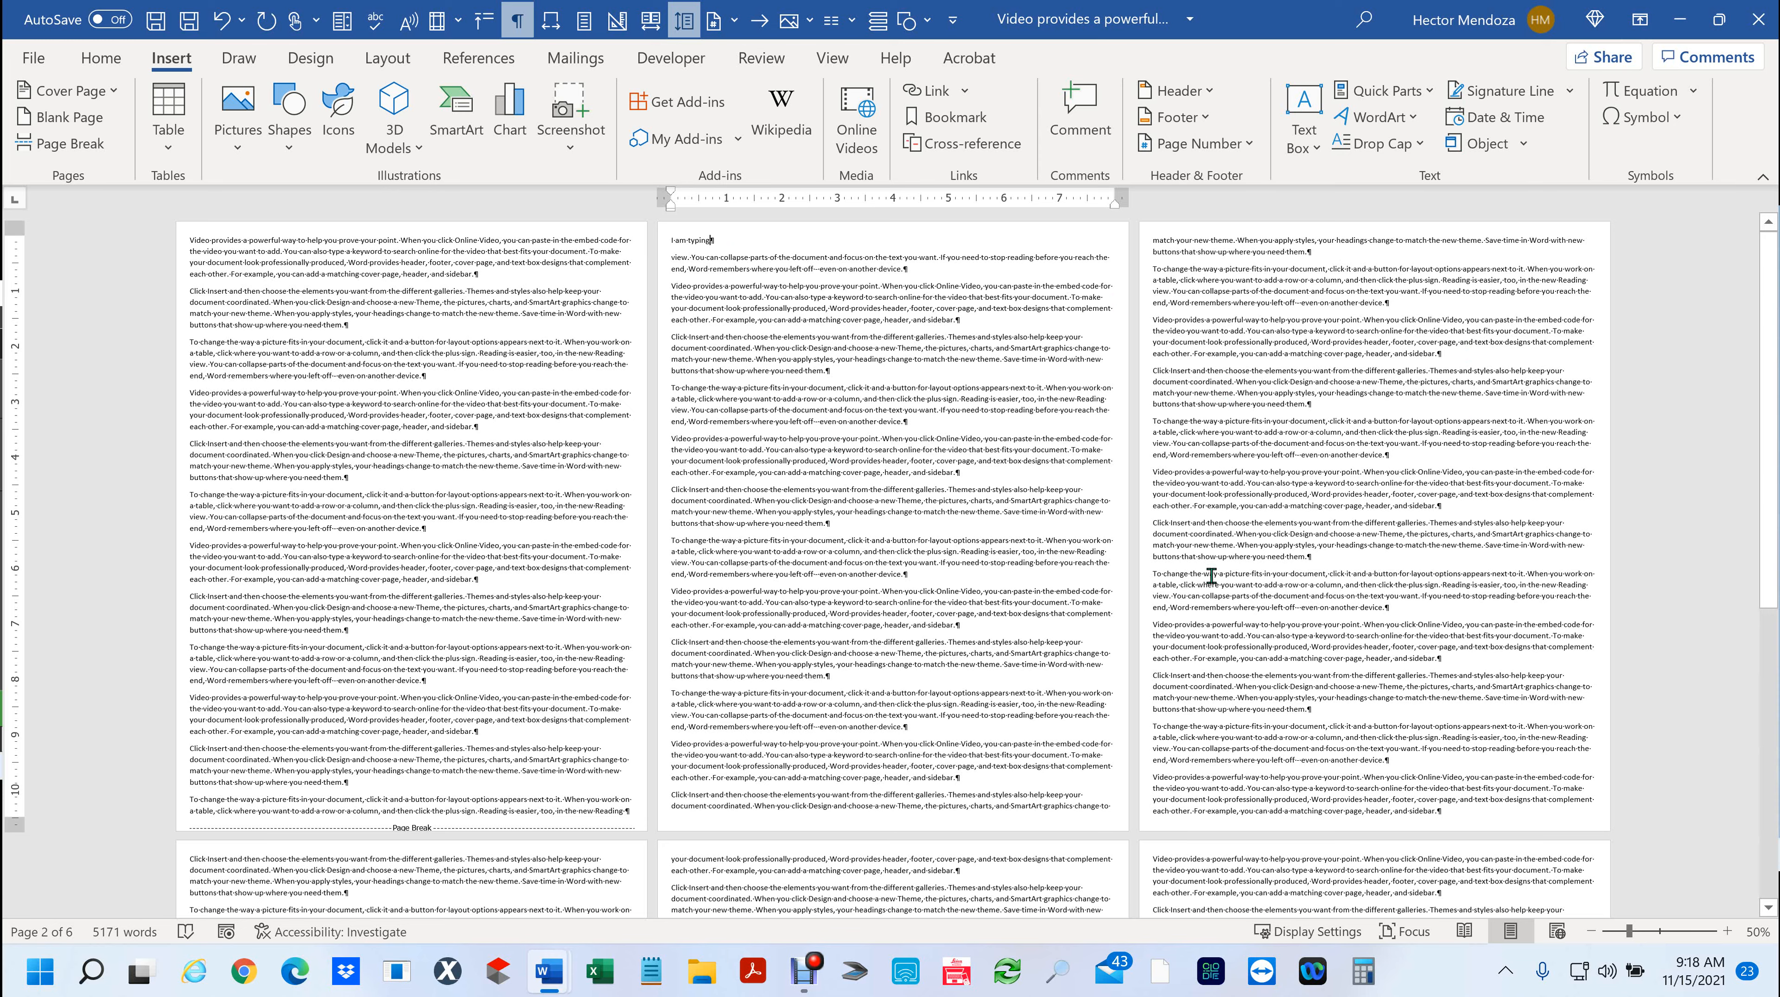
pyautogui.hotkey('ctrl', 'z')
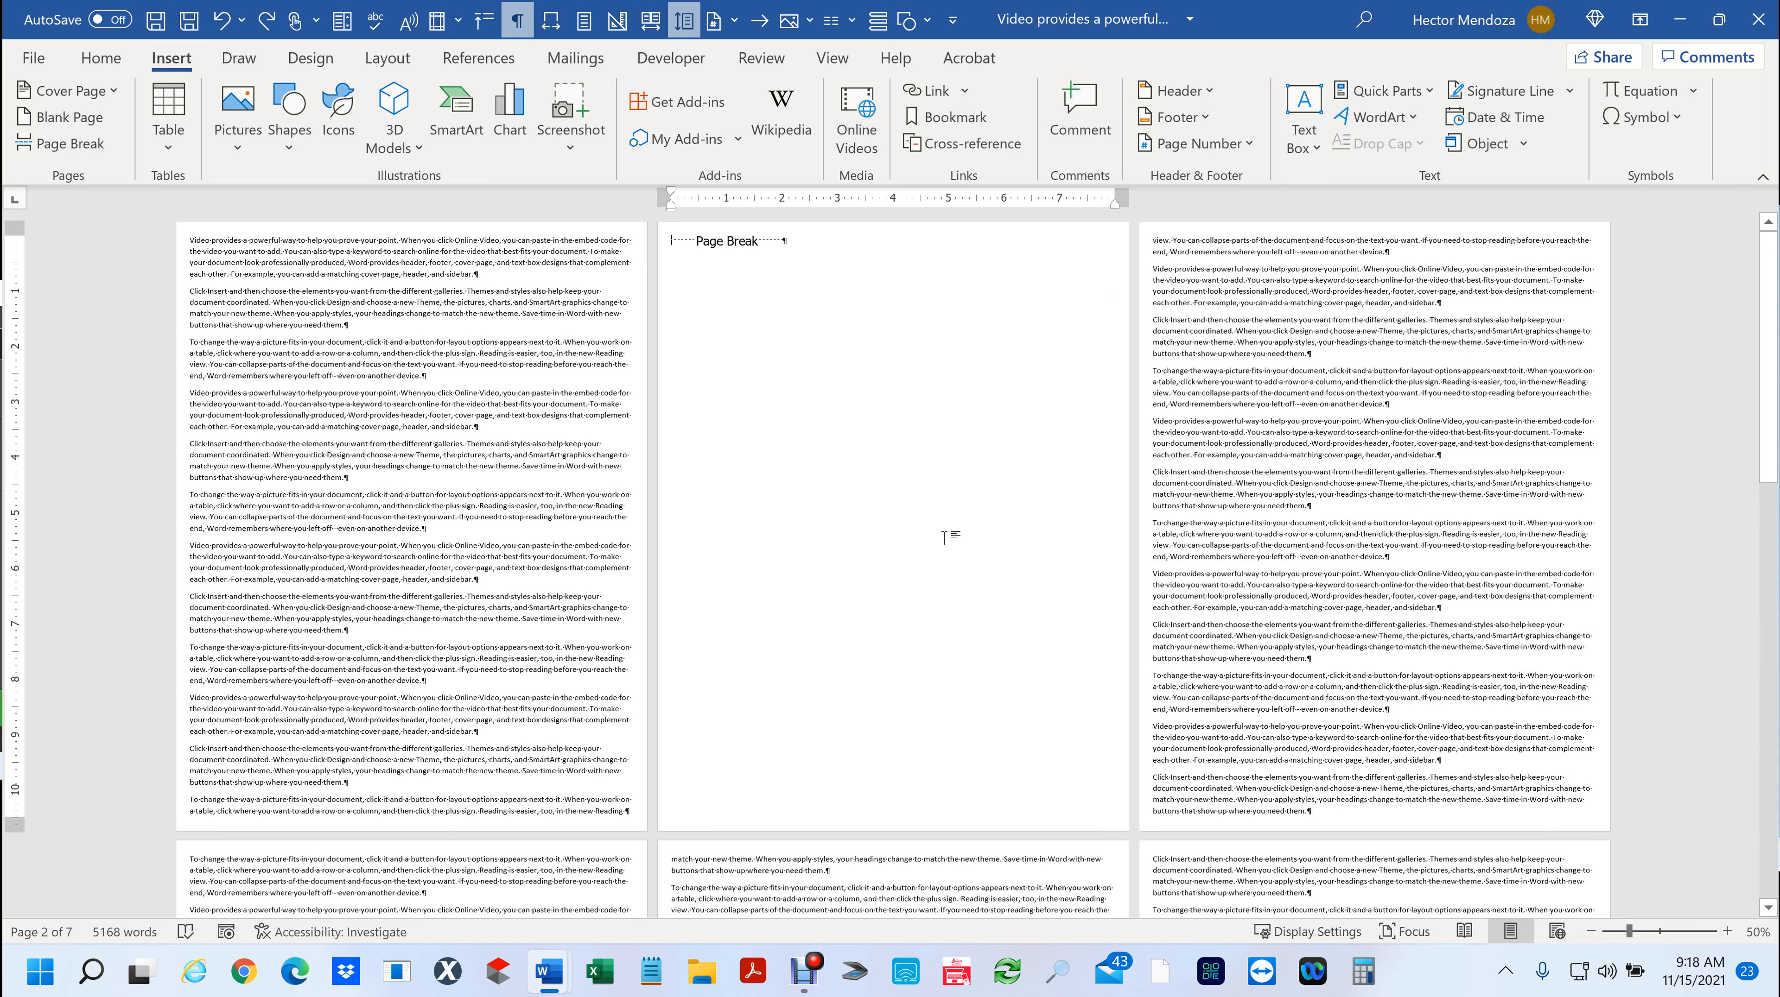
# - Add "I am typing" before the page break mark on the blank page, and check it with formatting marks hidden and shown
pyautogui.write('I')
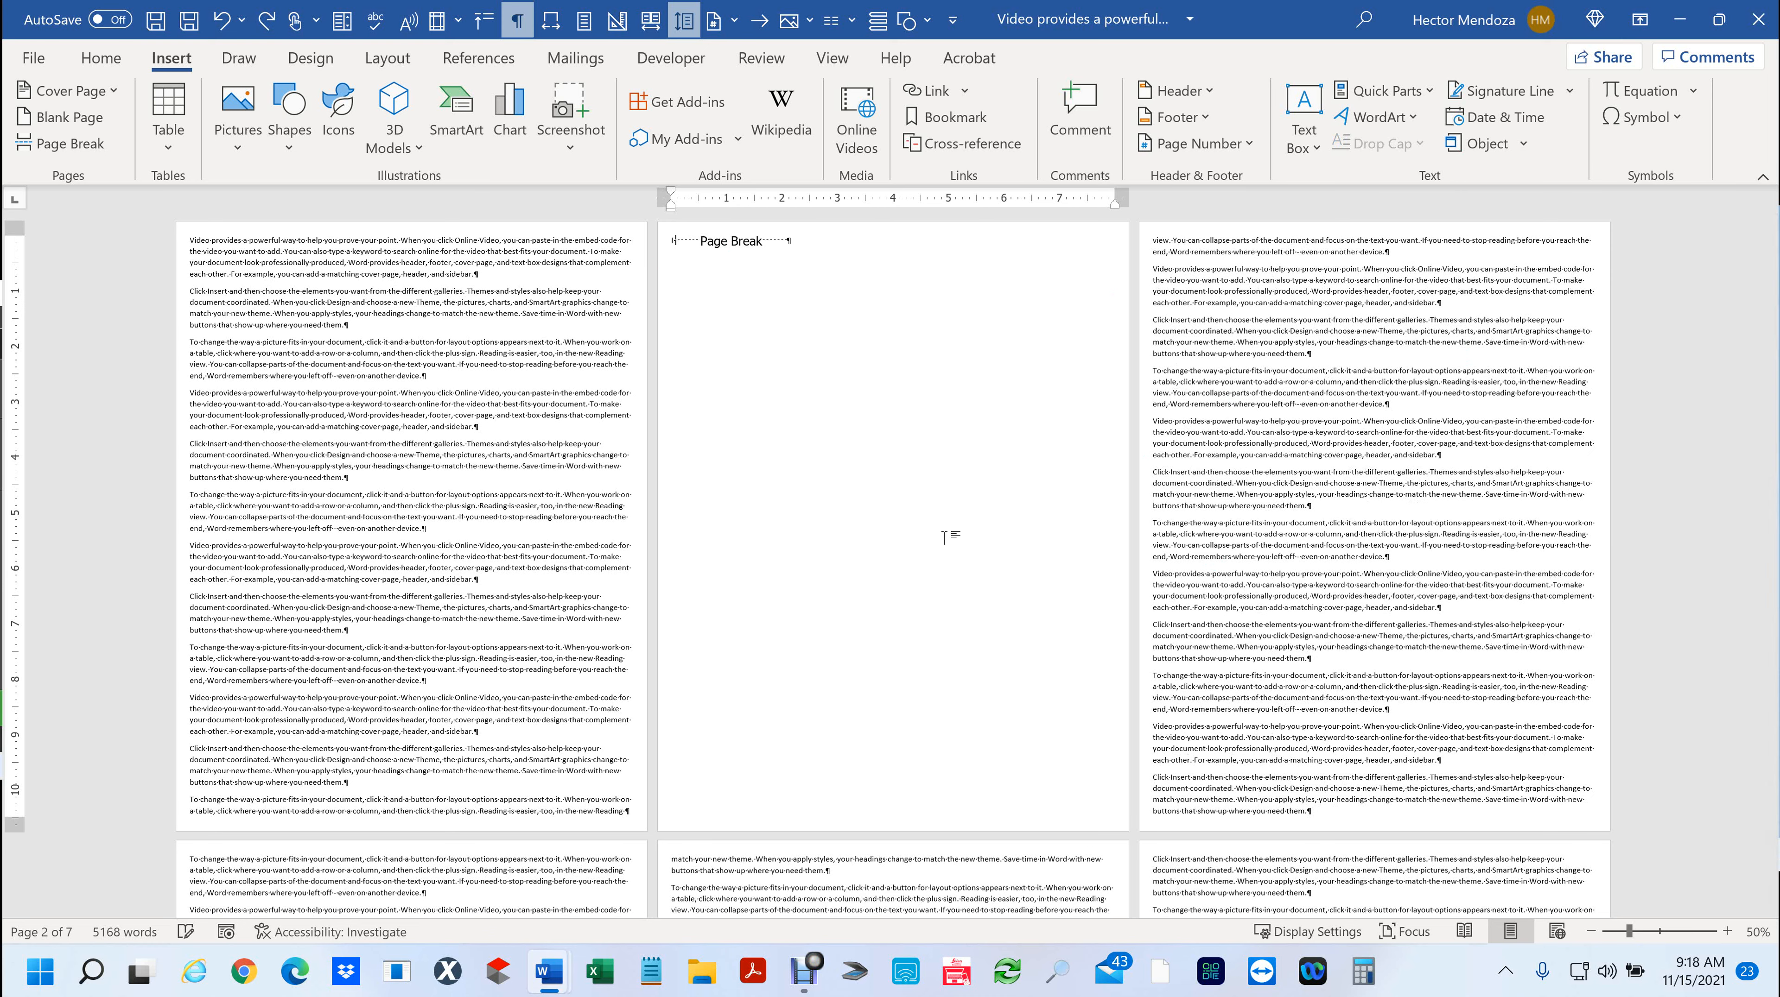
pyautogui.write(' am typing')
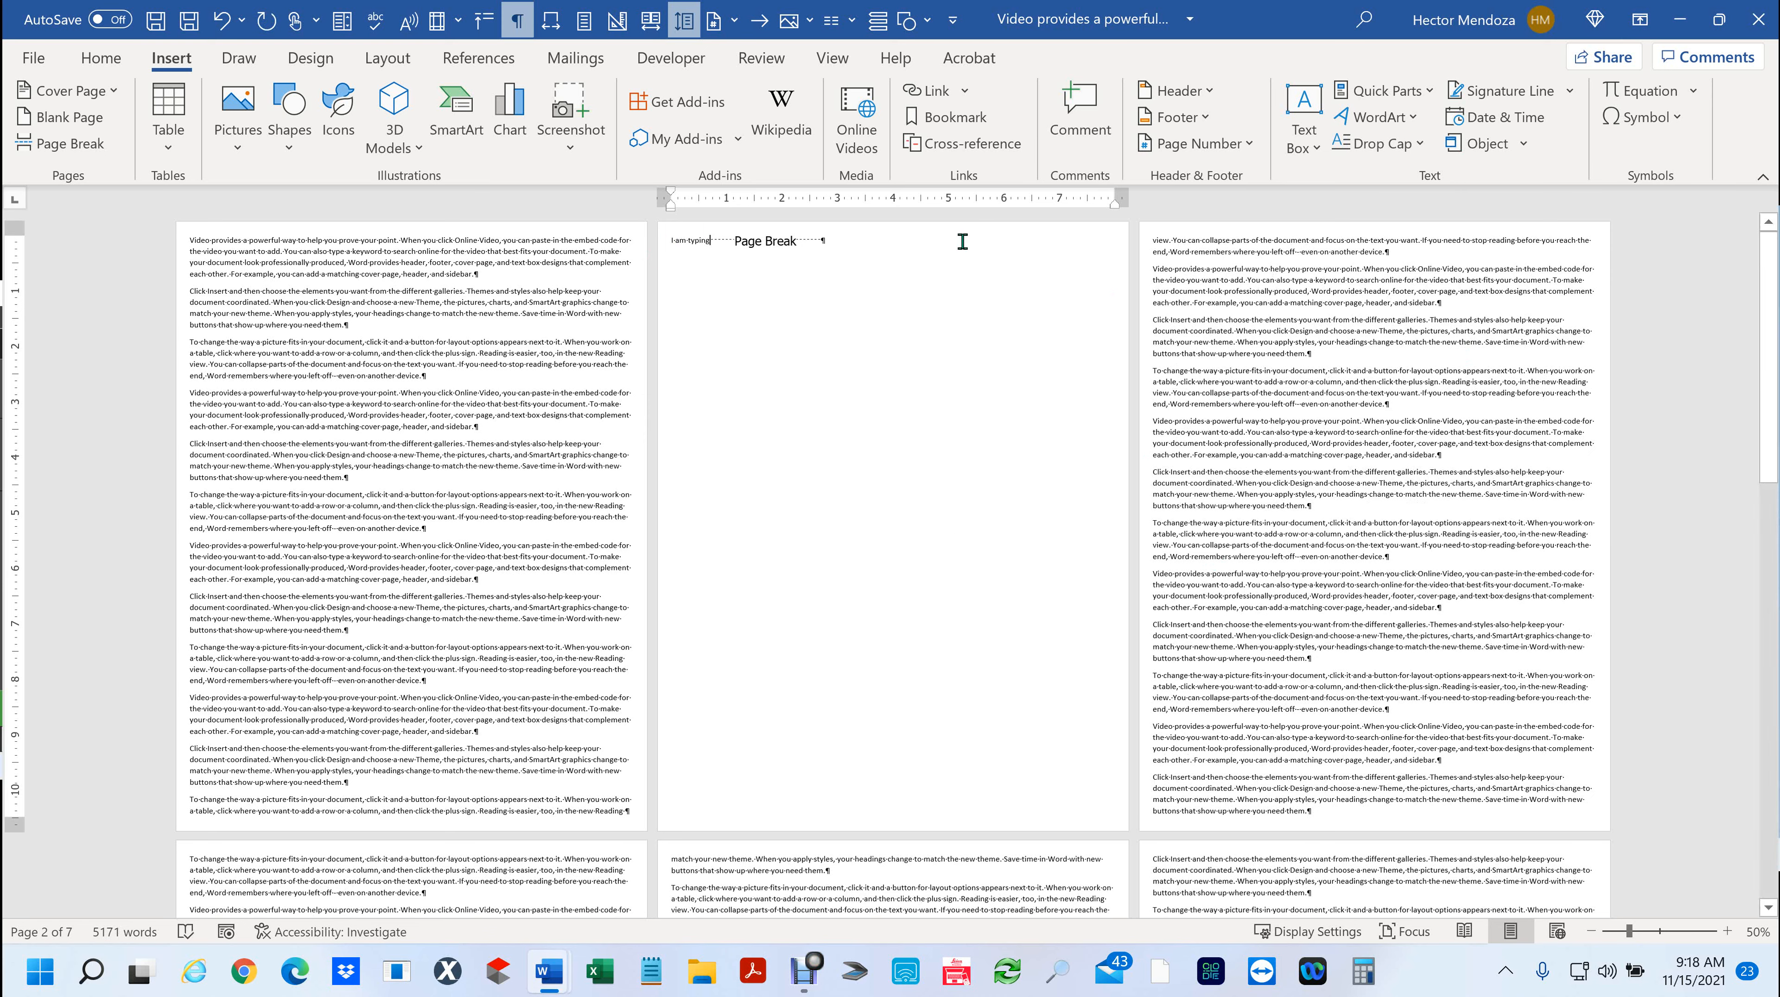
pyautogui.click(520, 22)
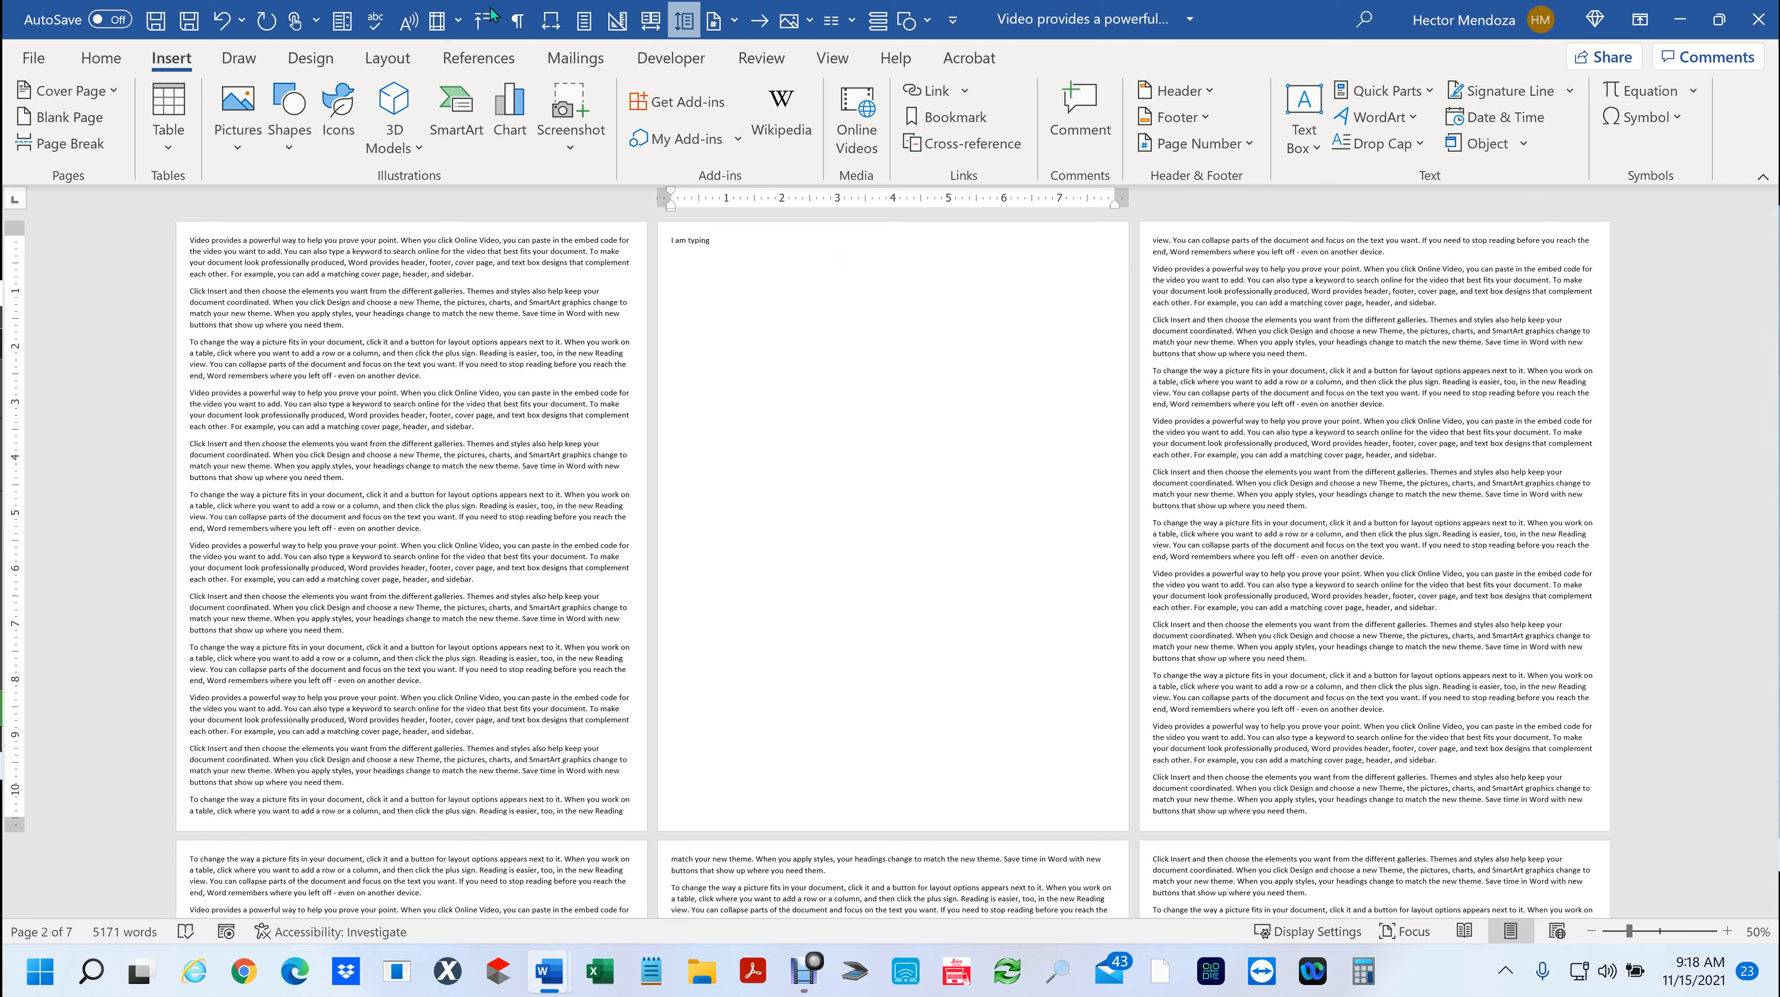
pyautogui.click(517, 26)
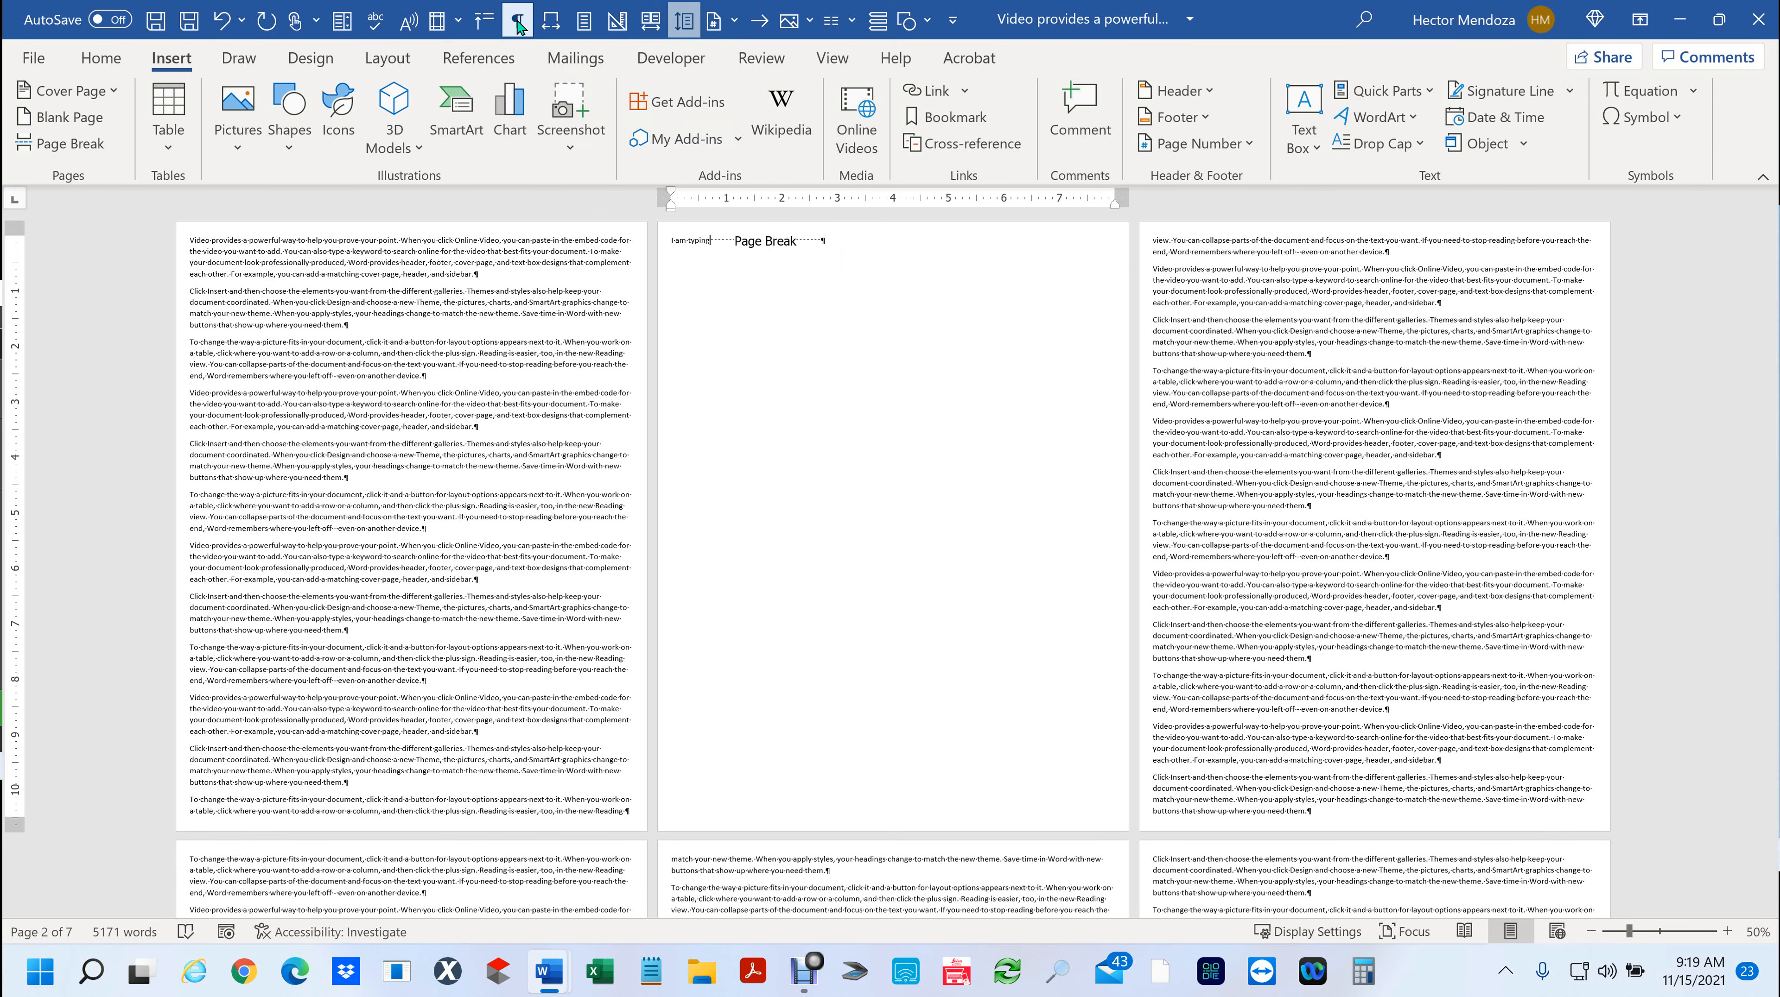
pyautogui.click(518, 26)
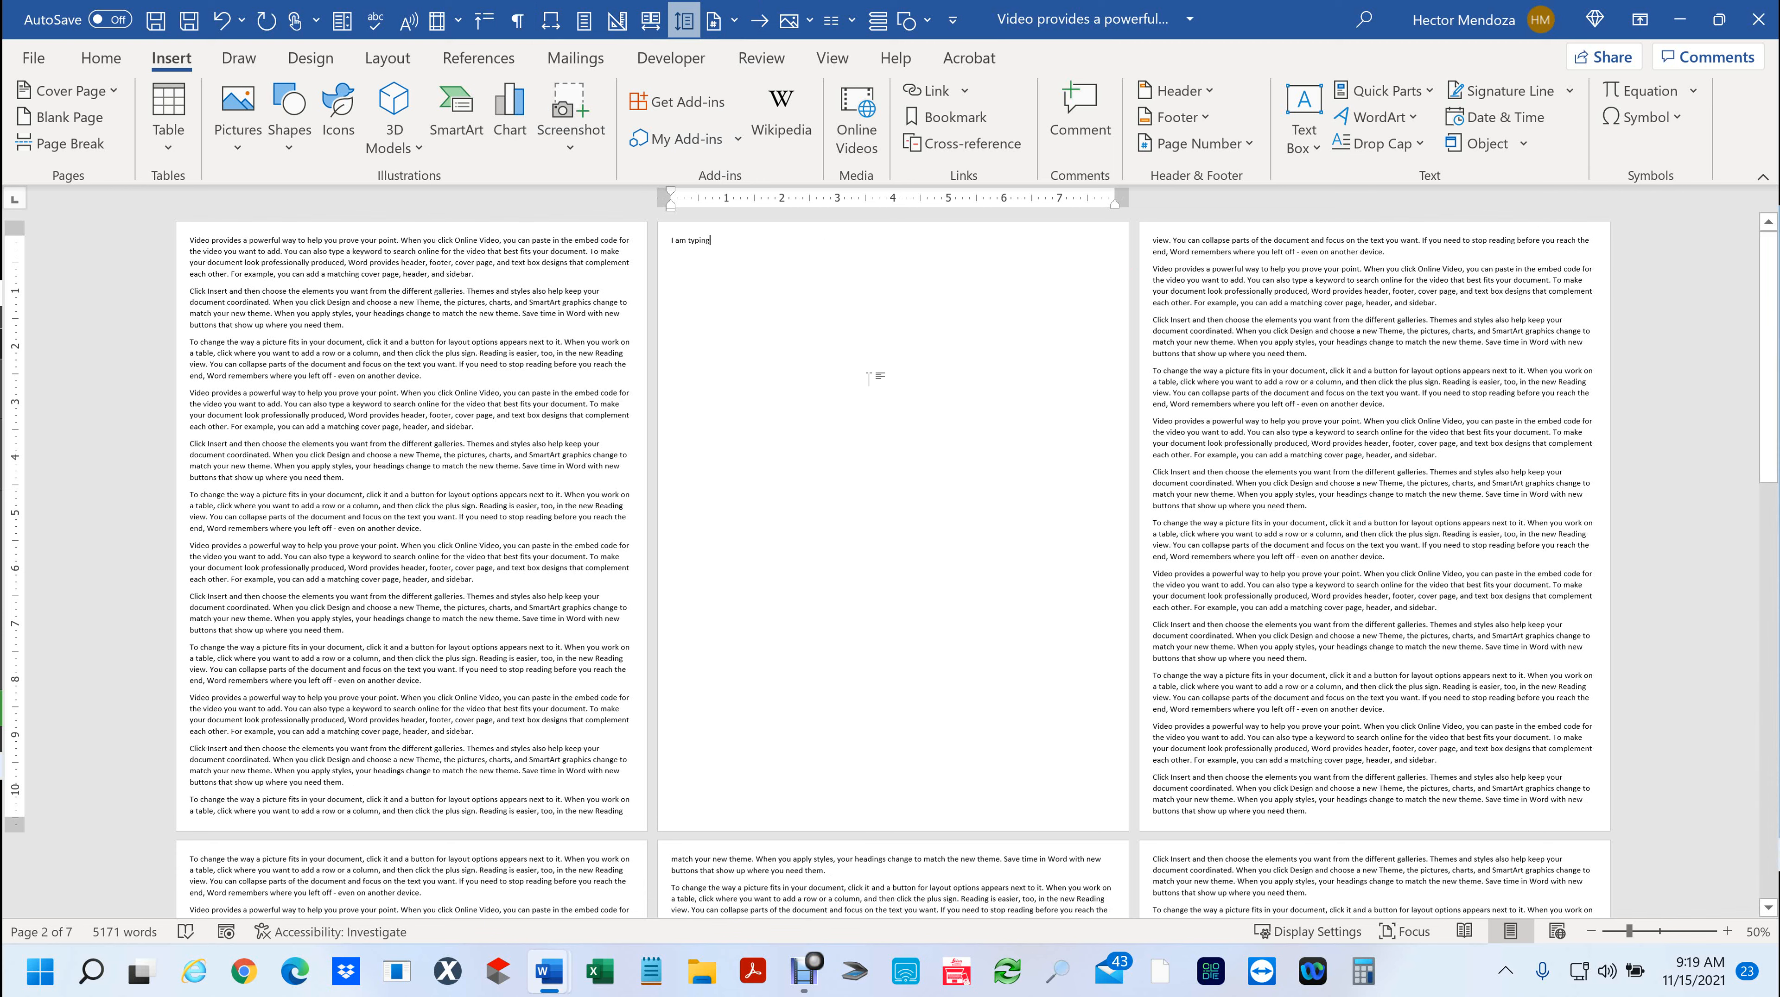
# - Delete the text "I am typing" from the blank page
pyautogui.press('BackSpace')
pyautogui.press('BackSpace')
pyautogui.press('BackSpace')
pyautogui.press('BackSpace')
pyautogui.press('BackSpace')
pyautogui.press('BackSpace')
pyautogui.press('BackSpace')
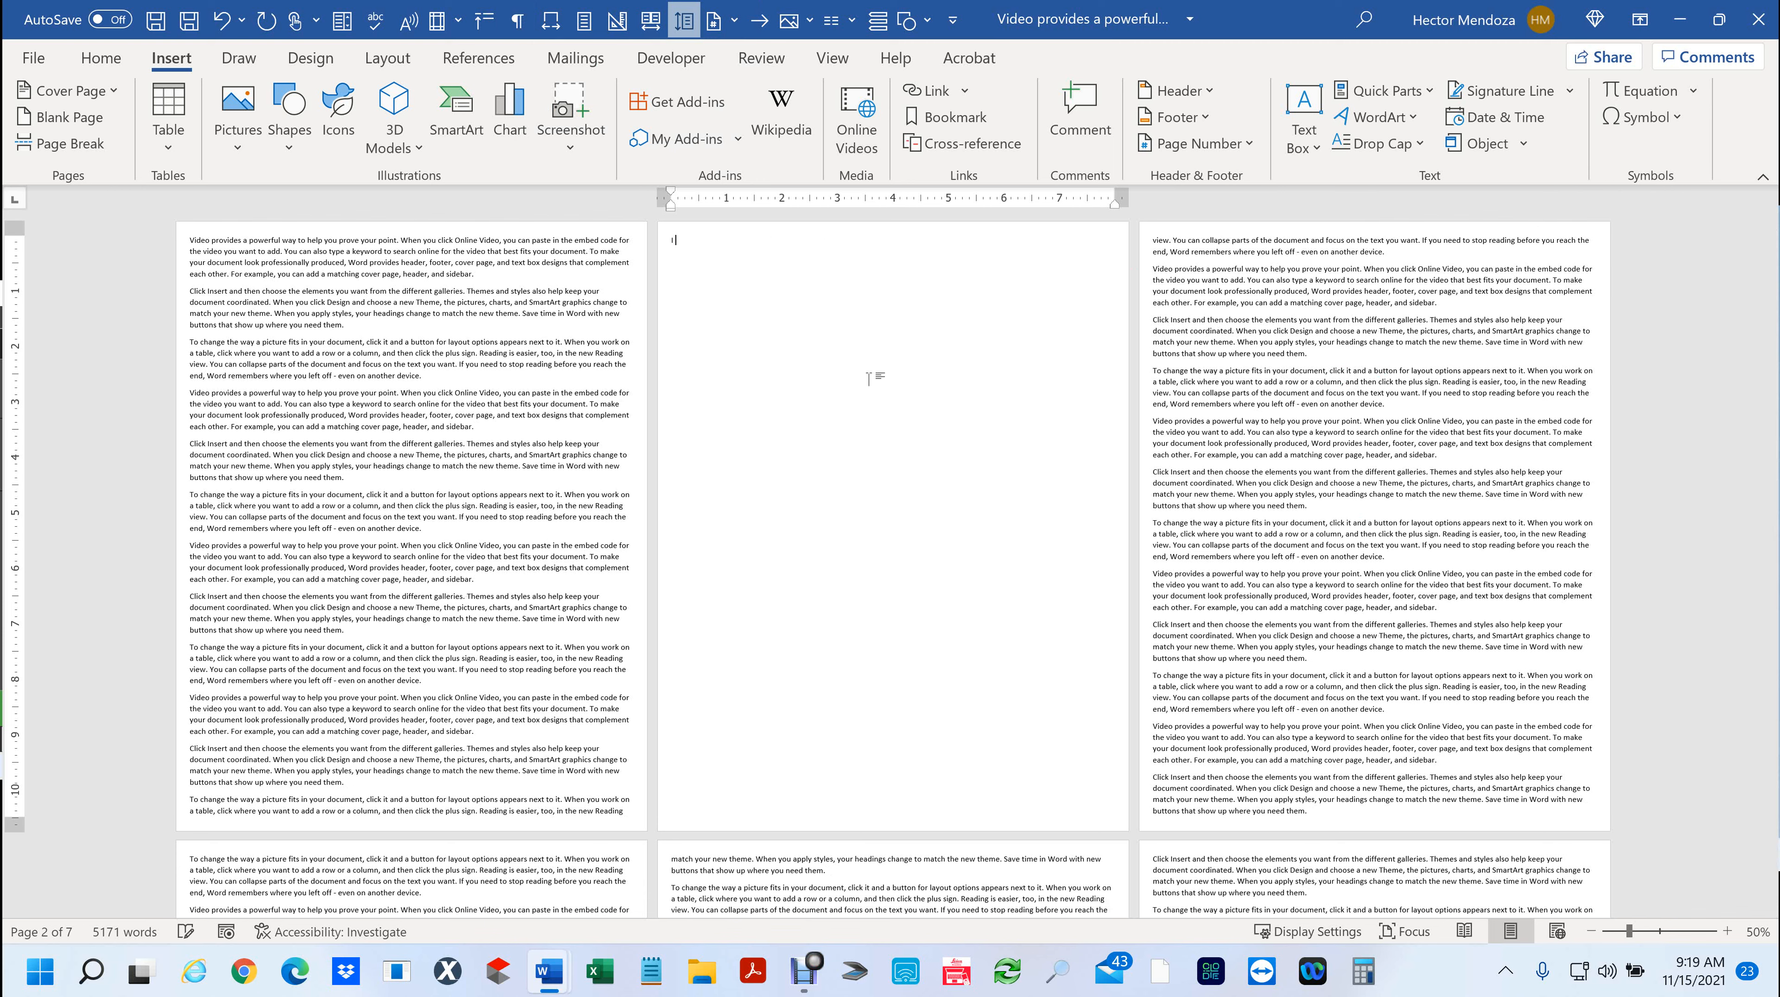
pyautogui.press('BackSpace')
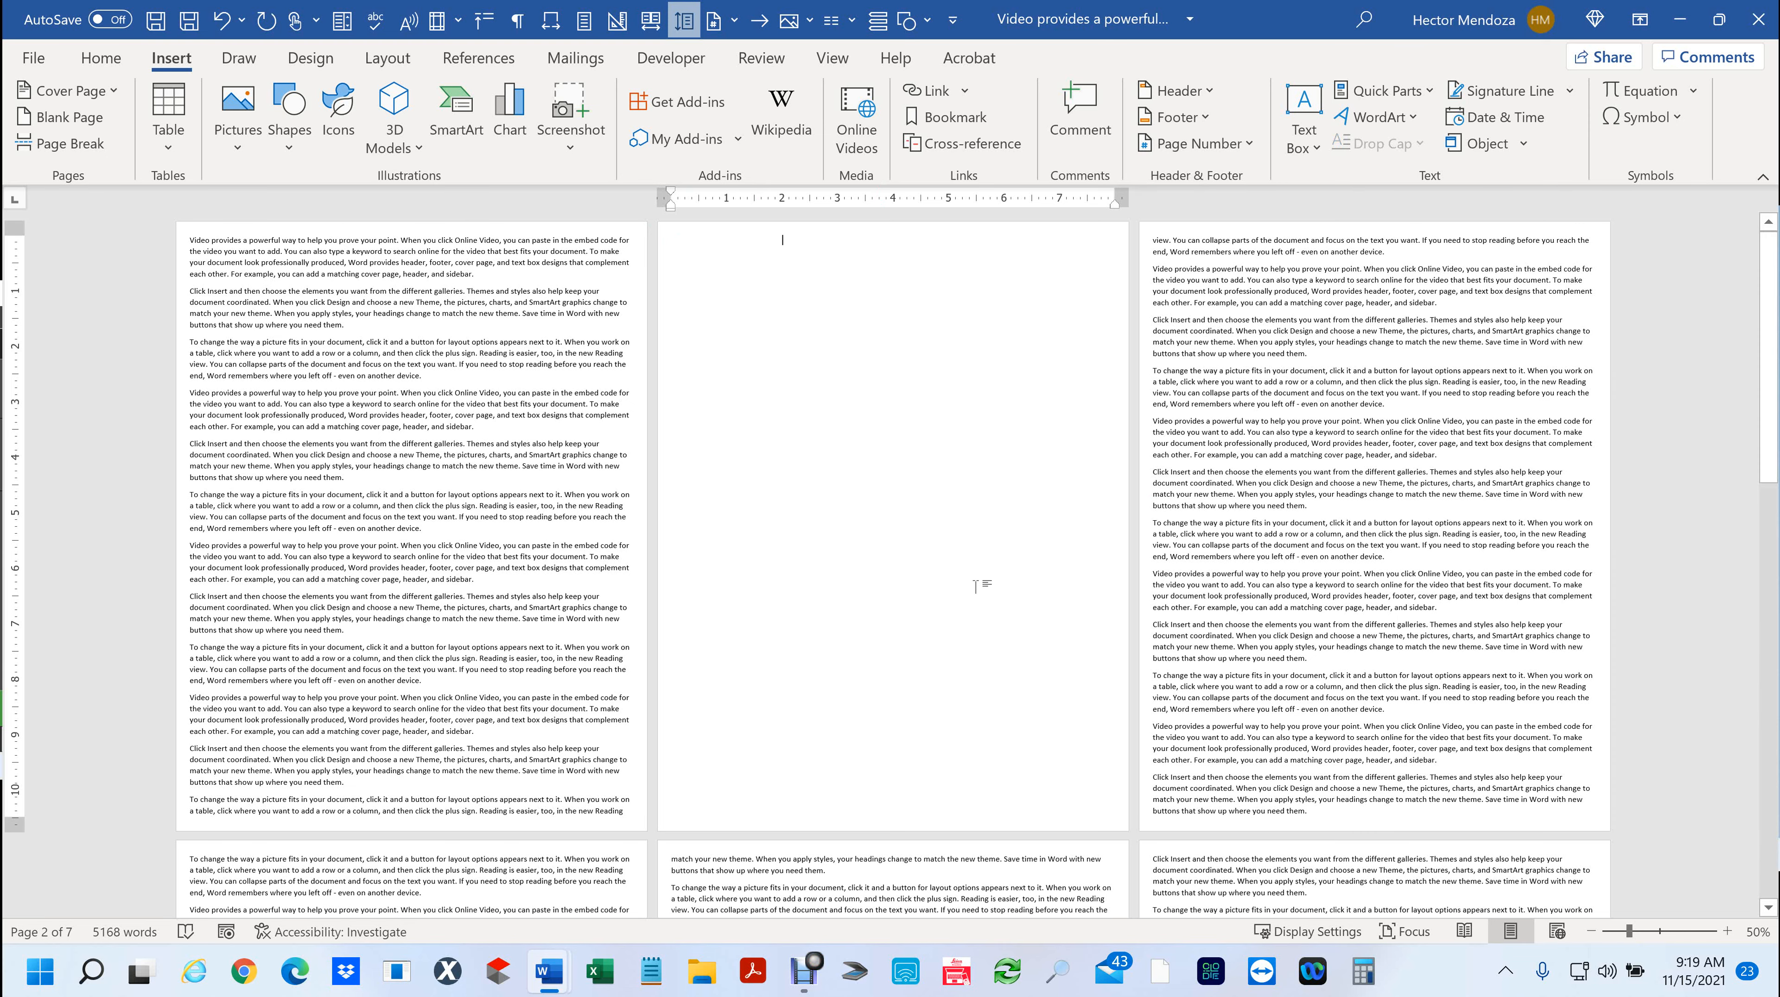
# - Try entering random filler text after the hidden page break on the blank page, and undo the changes
pyautogui.write('A;ldjf;lakjd;lfkjadslfj')
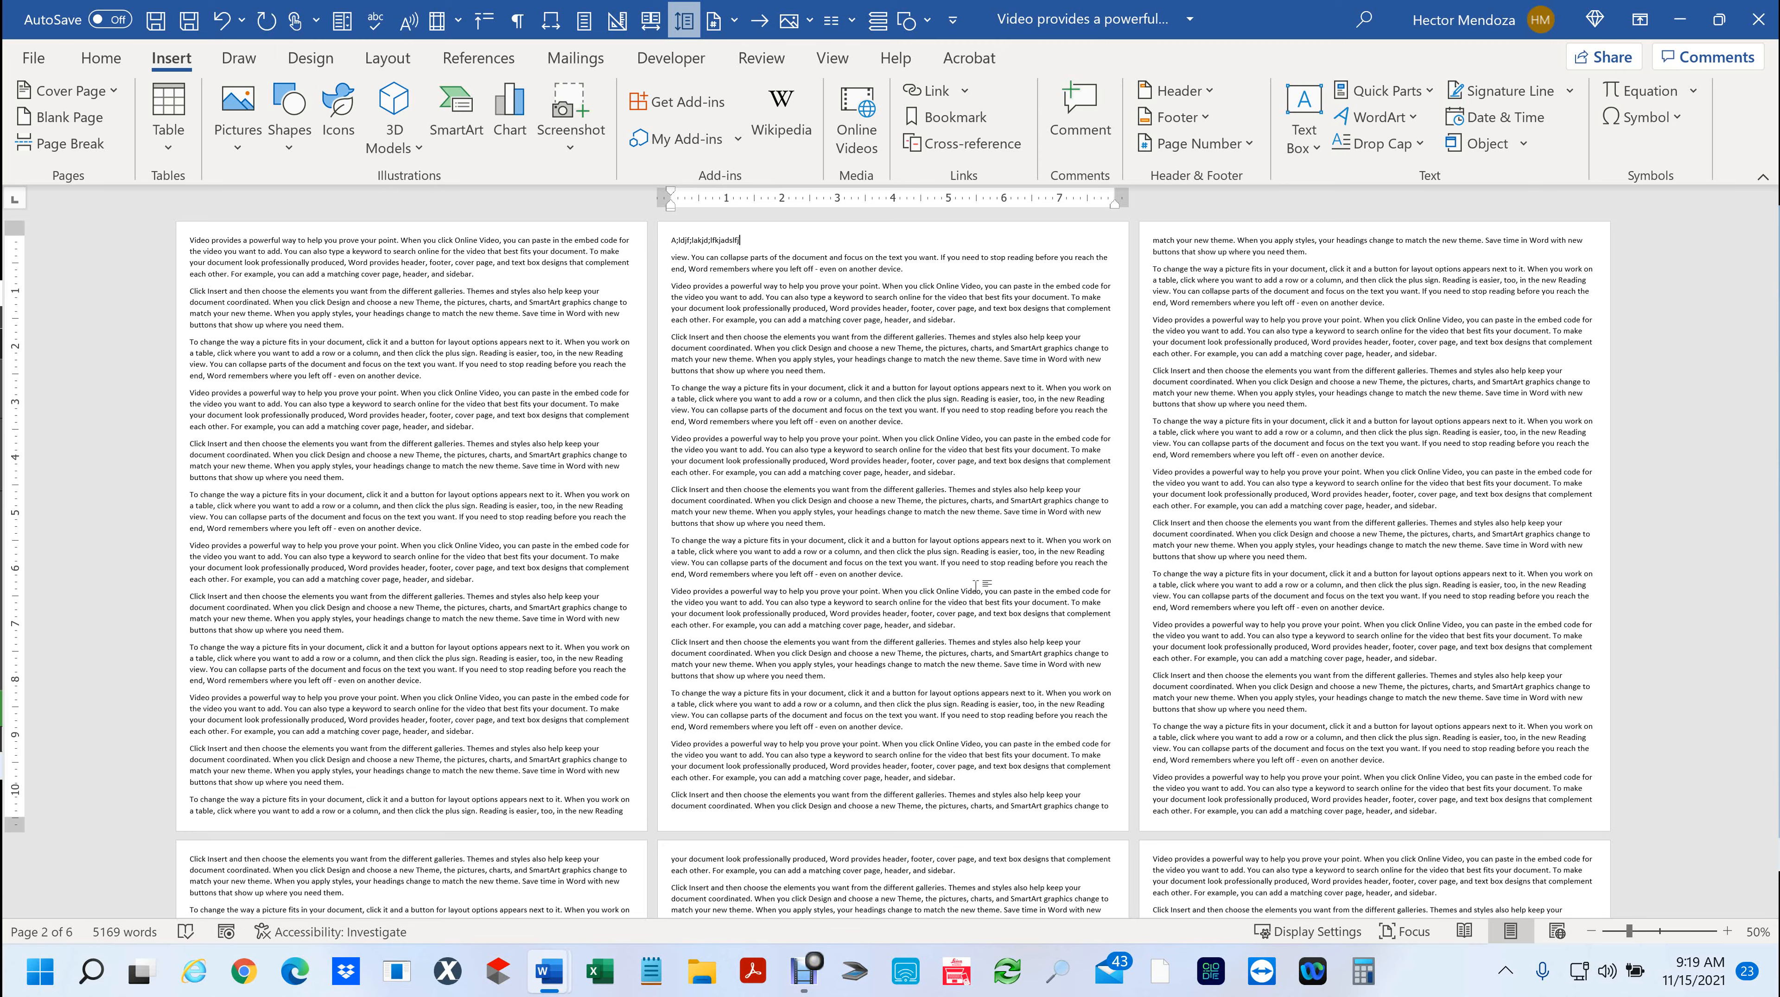
pyautogui.hotkey('ctrl', 'z')
pyautogui.hotkey('ctrl', 'z')
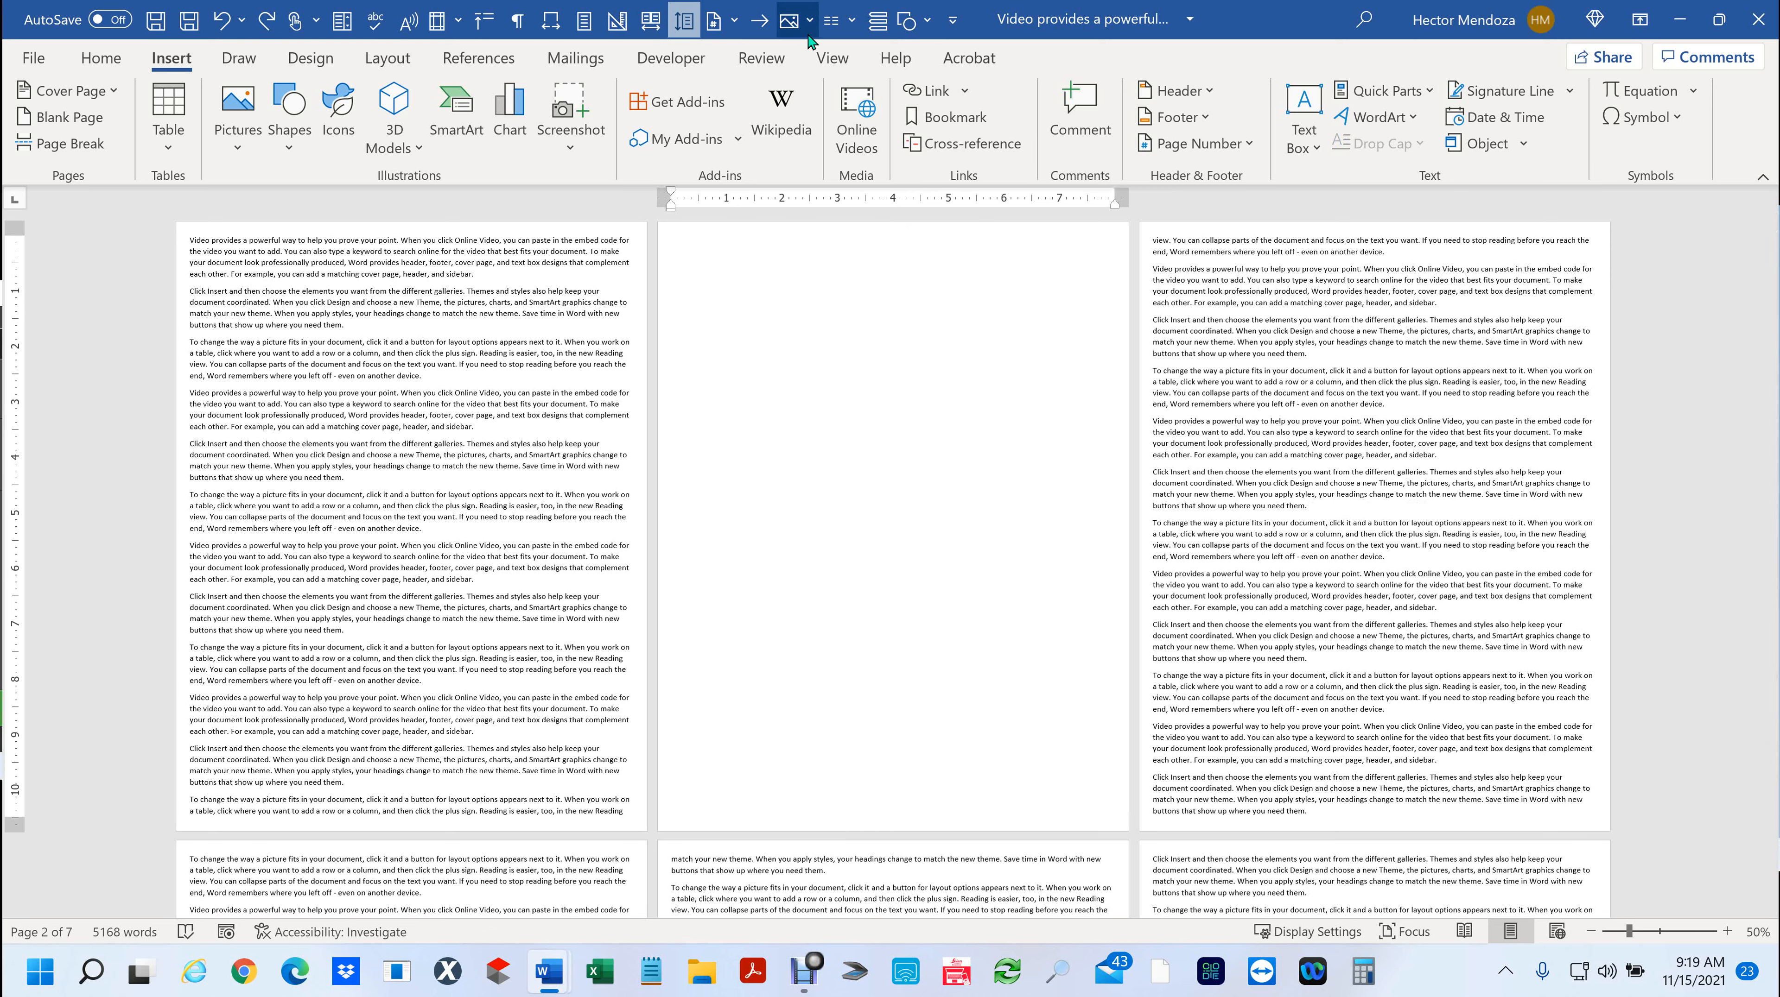
# - Check the formatting marks, enter "I am ty" before the page break, and undo both the text and the blank page
pyautogui.click(516, 24)
pyautogui.click(516, 23)
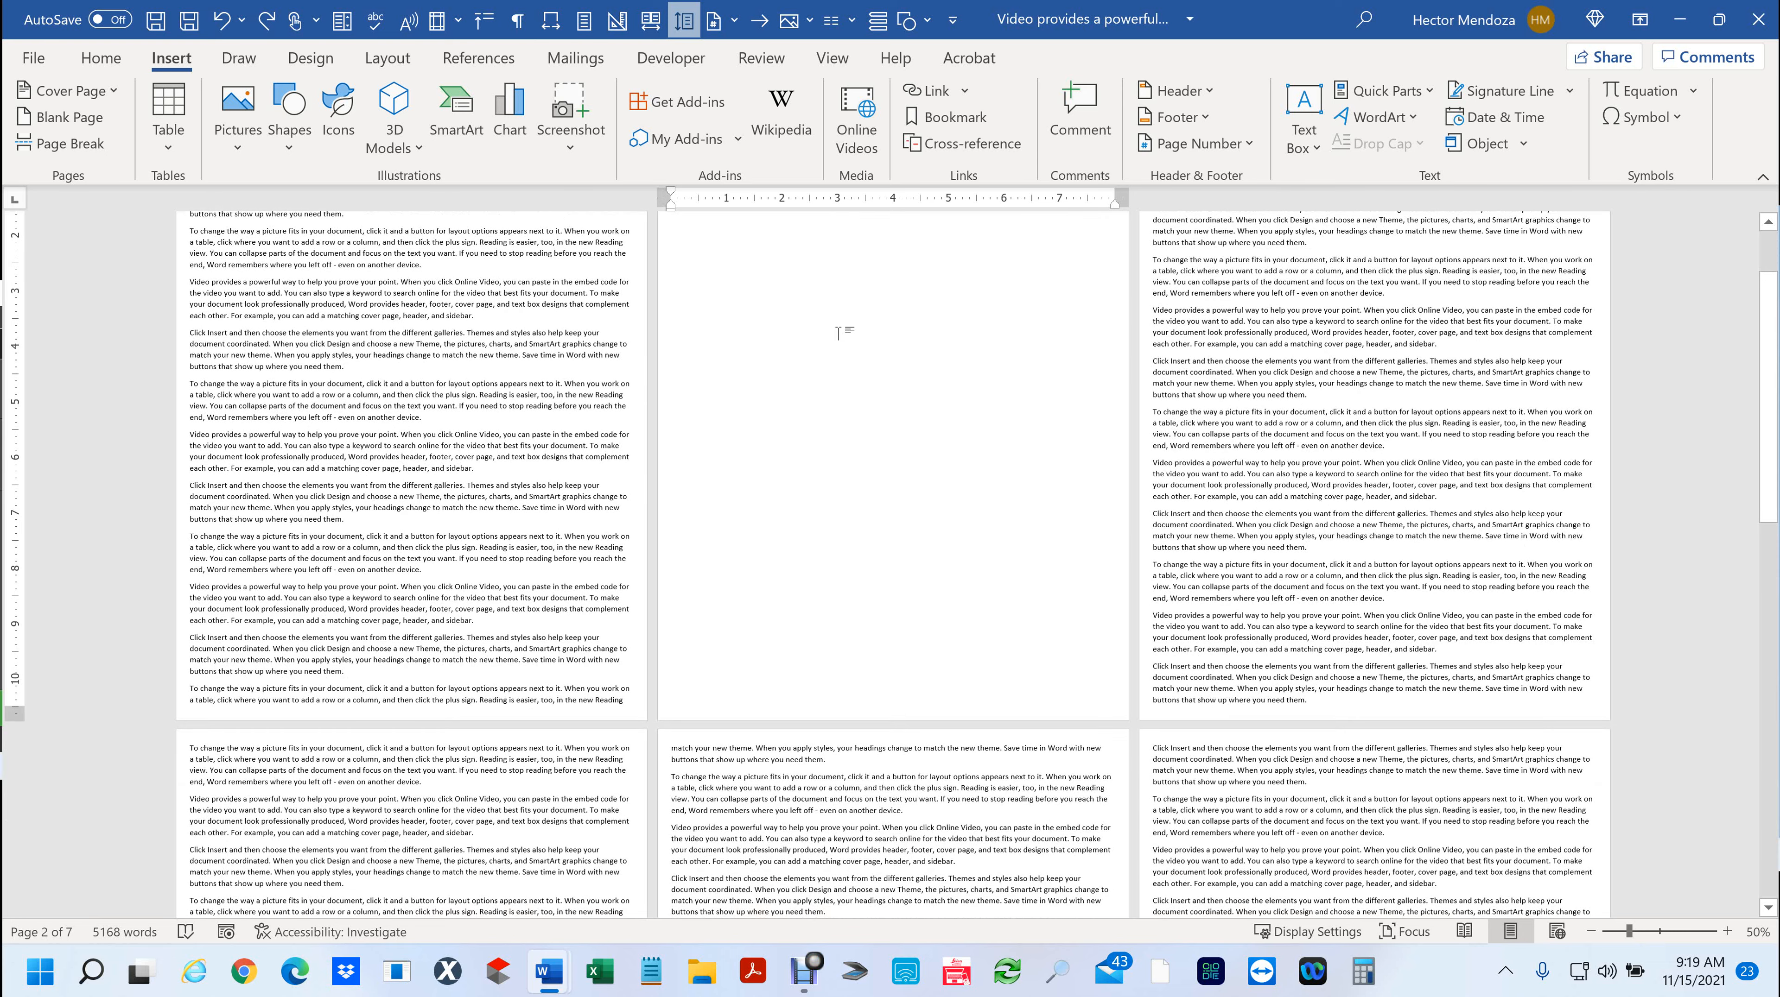
pyautogui.write('I')
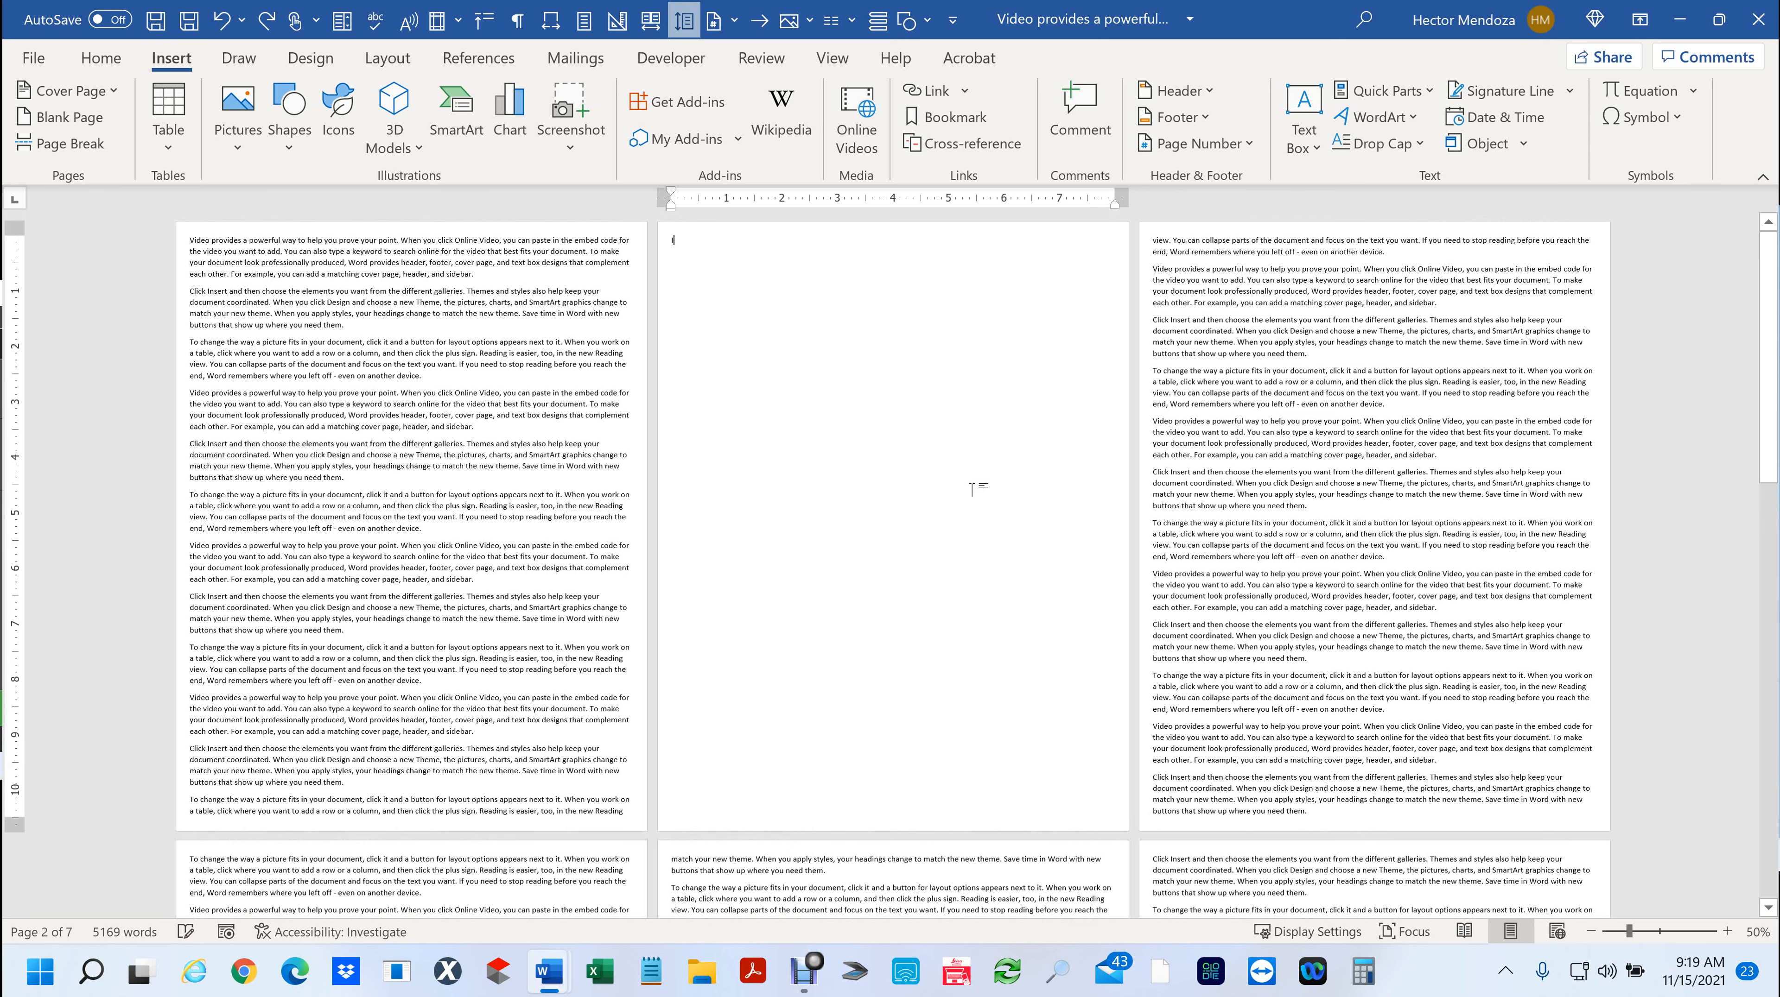
pyautogui.write(' am ty')
pyautogui.hotkey('ctrl', 'z')
pyautogui.hotkey('ctrl', 'z')
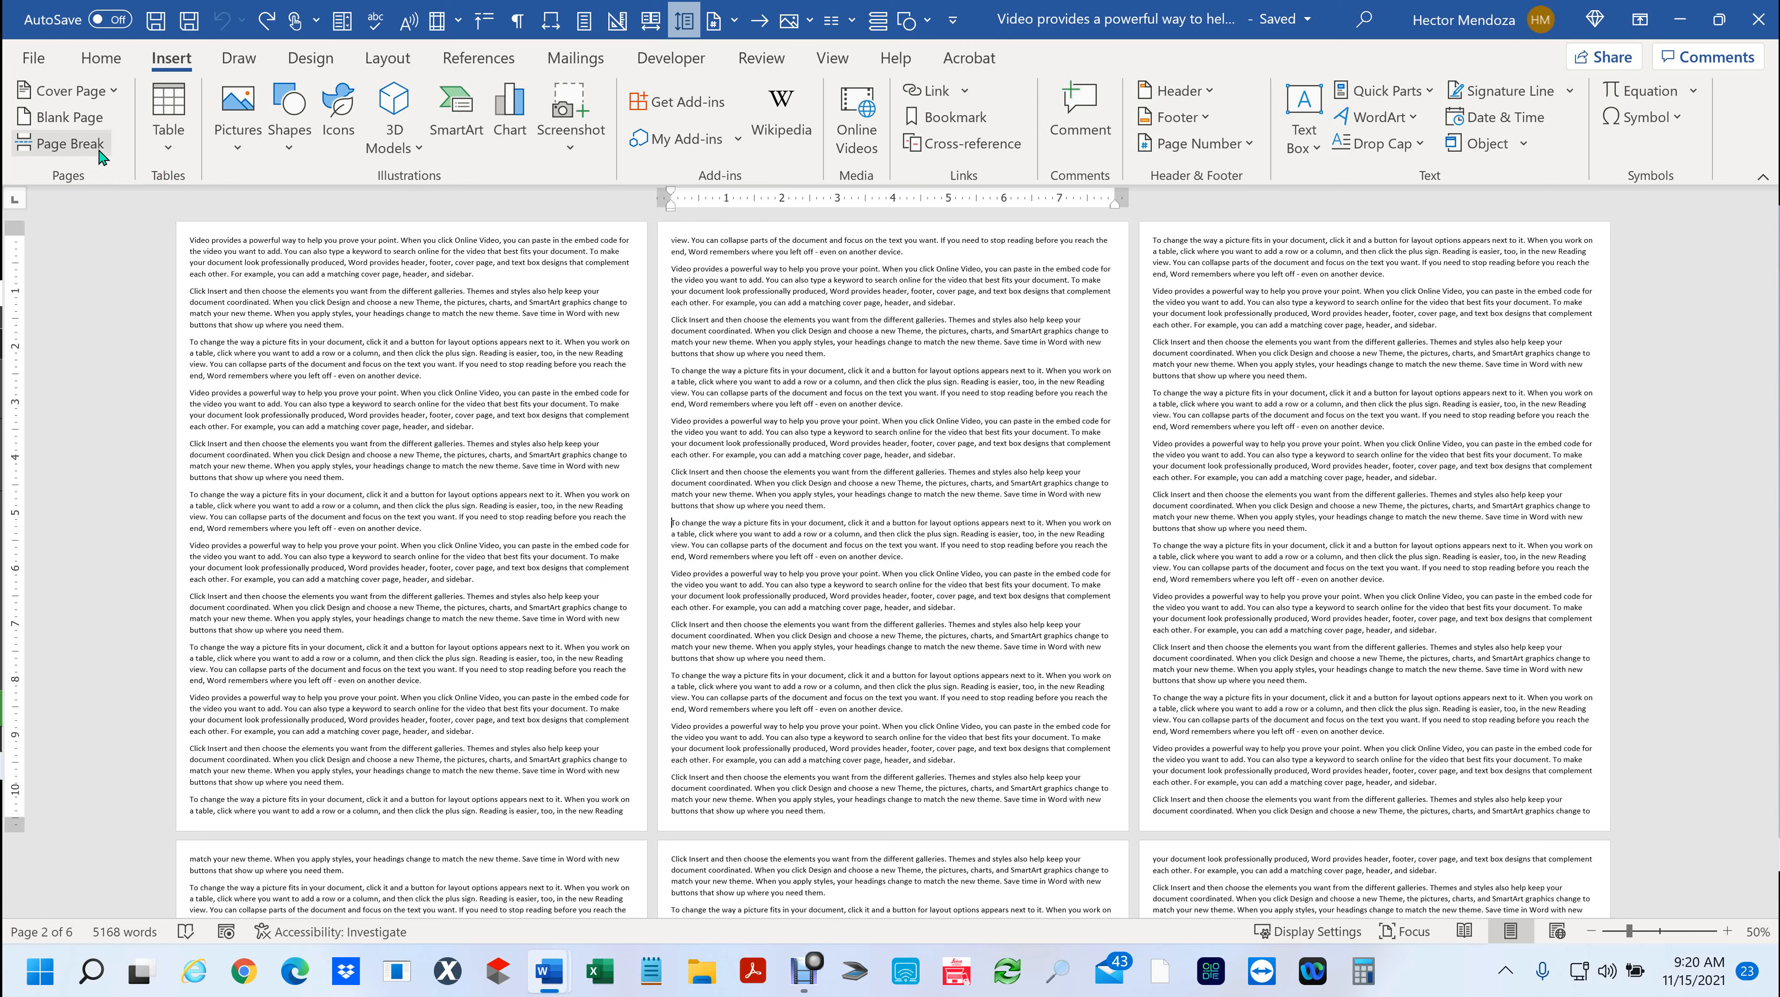
# - Try inserting a blank page before the mid-page-2 paragraph starting "To change the way a picture fits", and undo it
pyautogui.click(77, 119)
pyautogui.click(1248, 270)
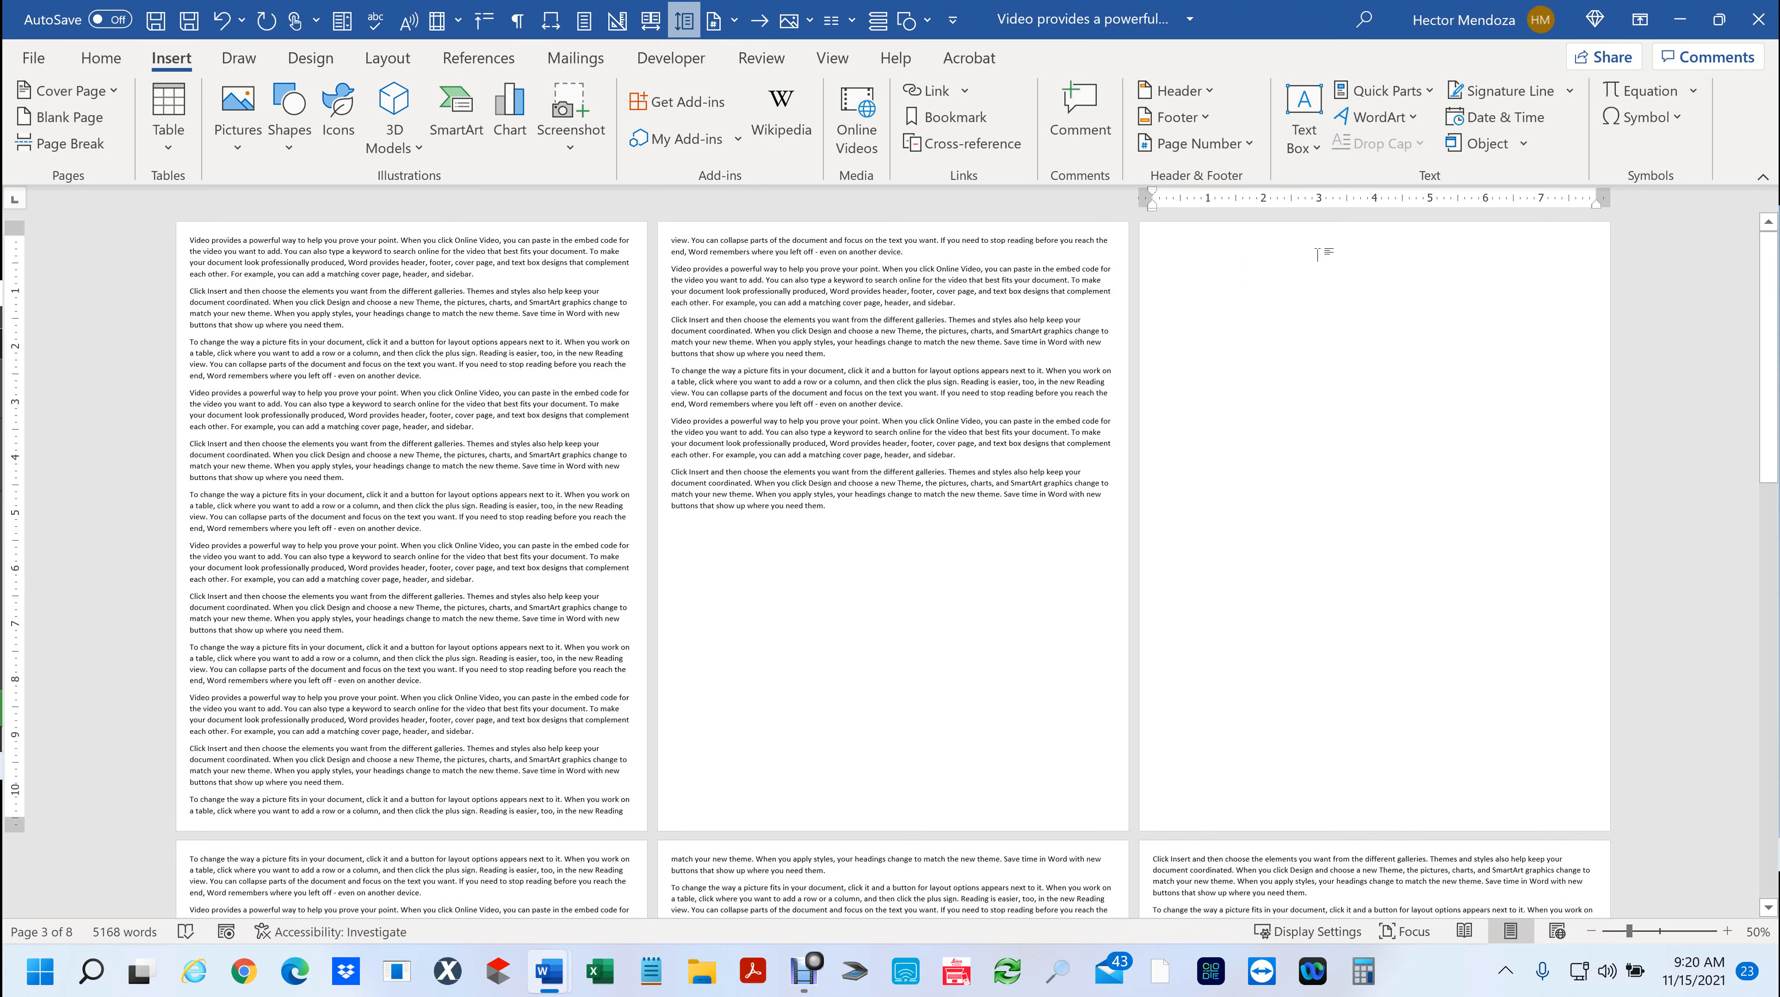
pyautogui.click(1181, 262)
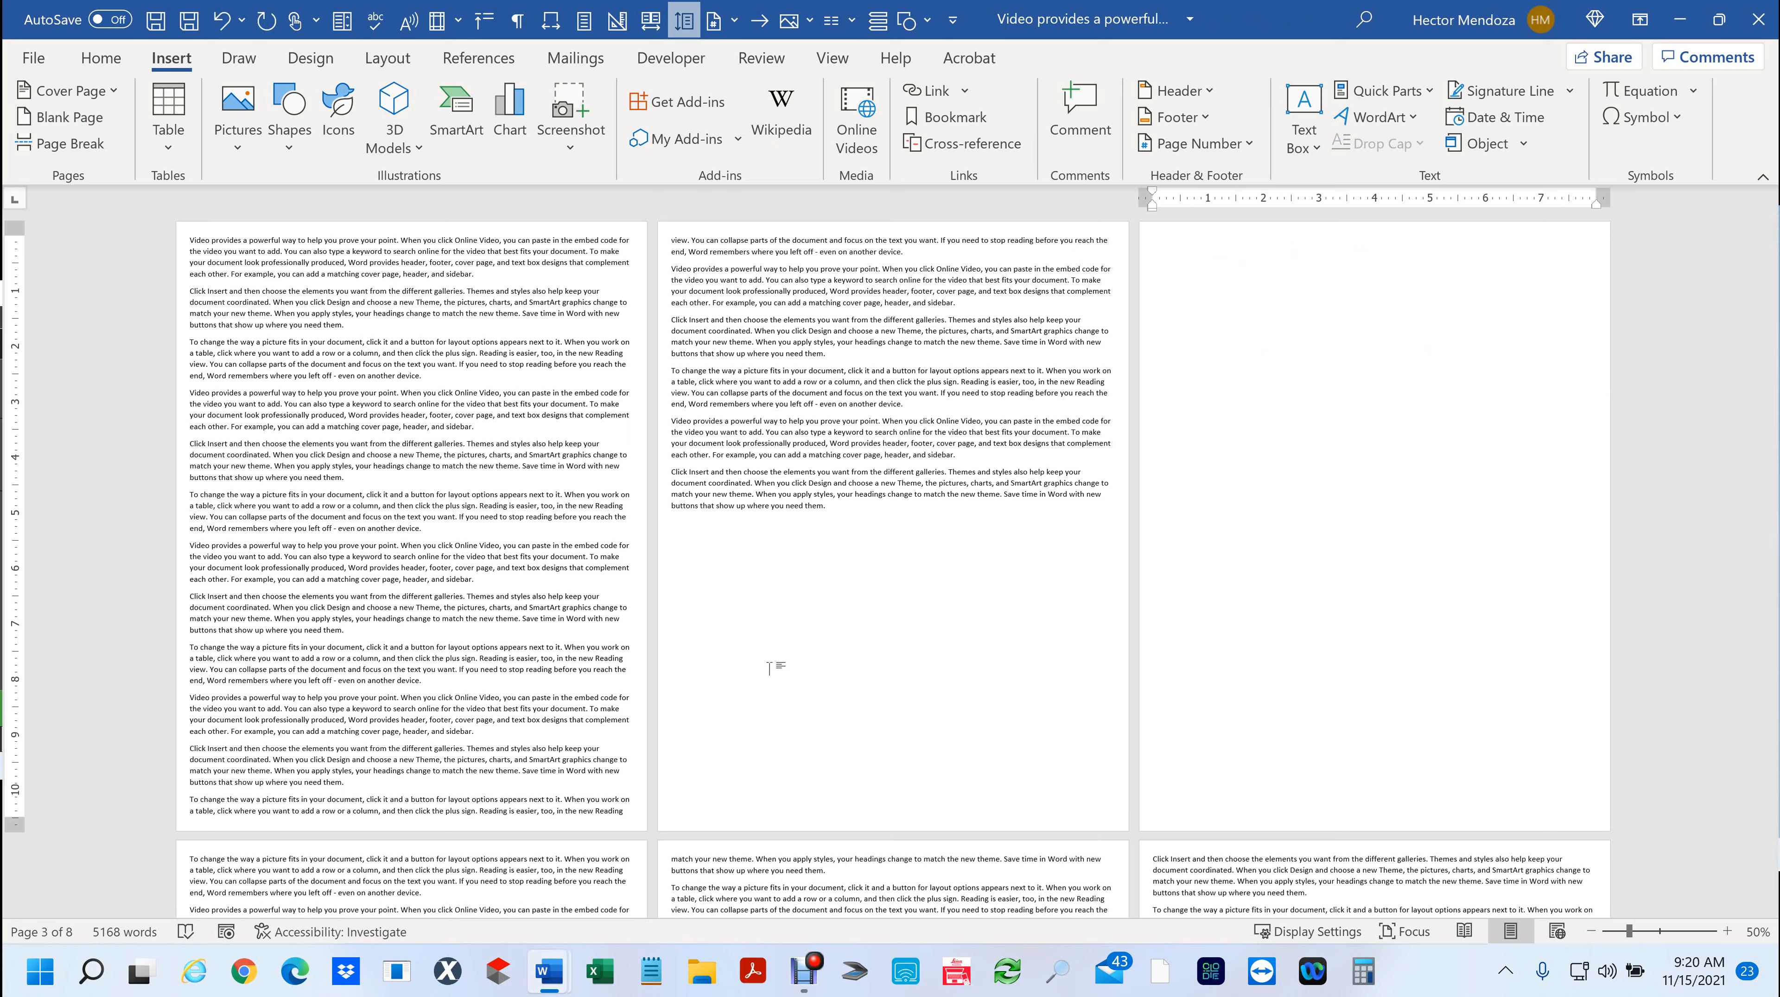
pyautogui.hotkey('ctrl', 'z')
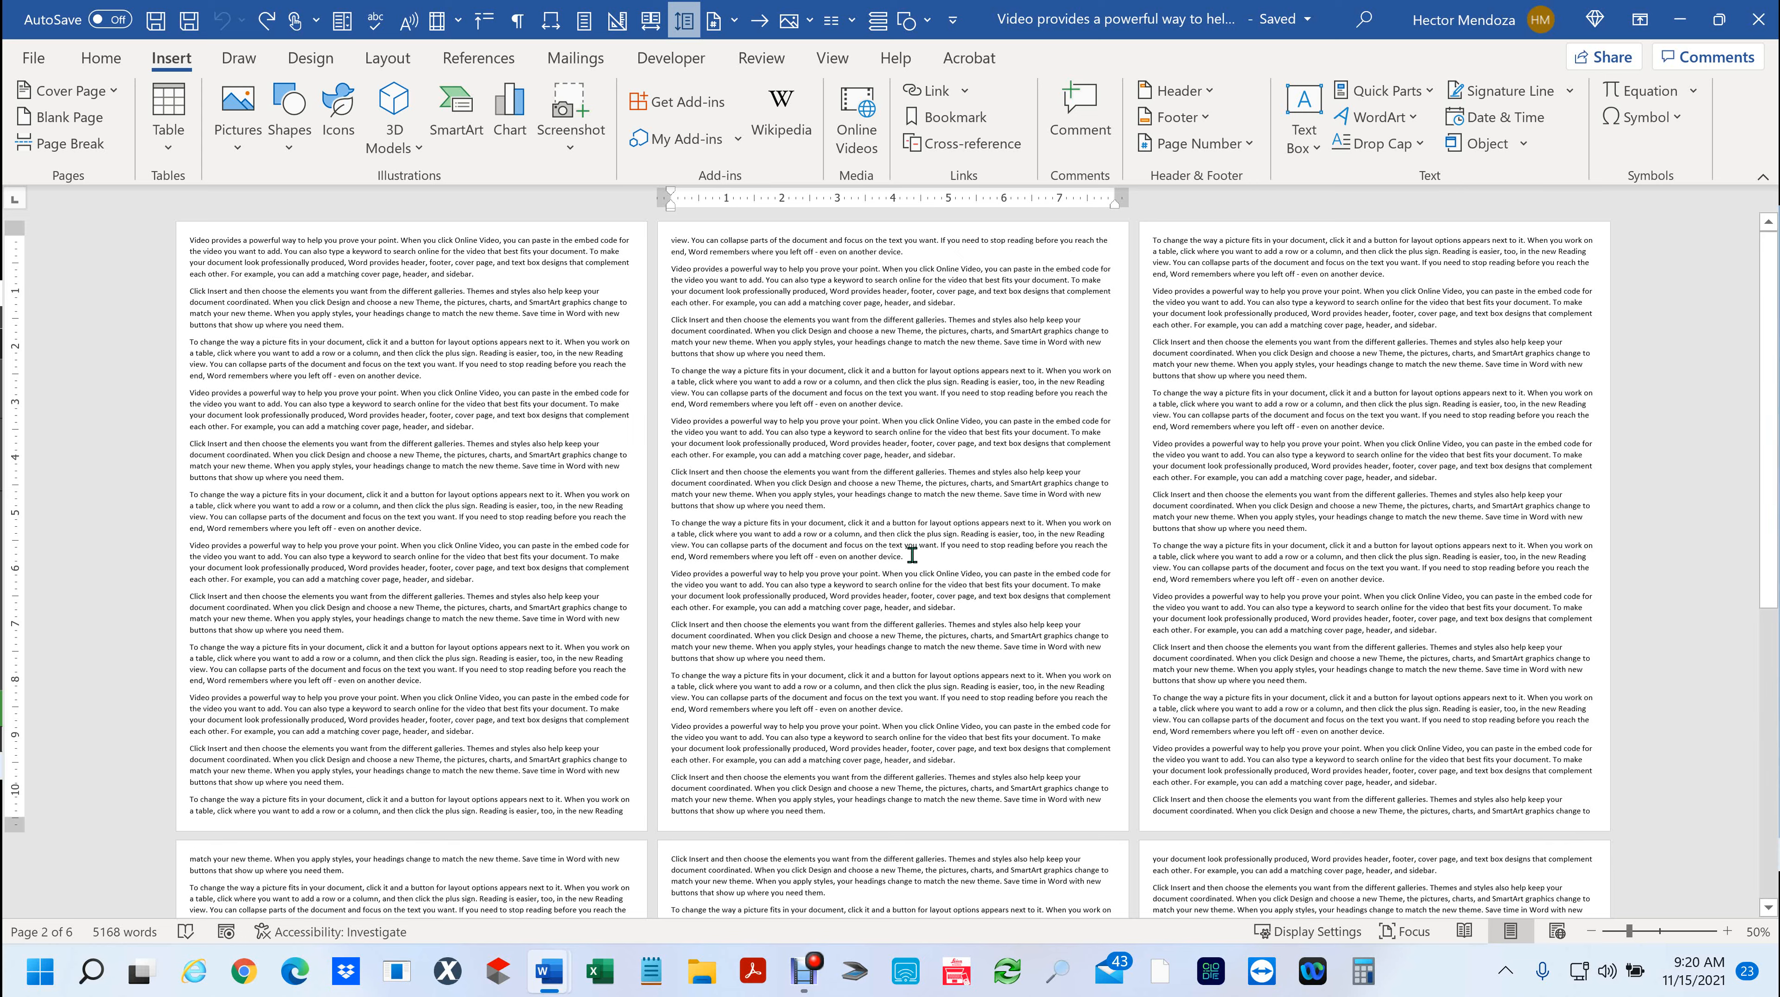
# - Color the mid-page-2 paragraph starting "To change the way a picture fits" red
pyautogui.moveTo(908, 557); pyautogui.dragTo(669, 524)
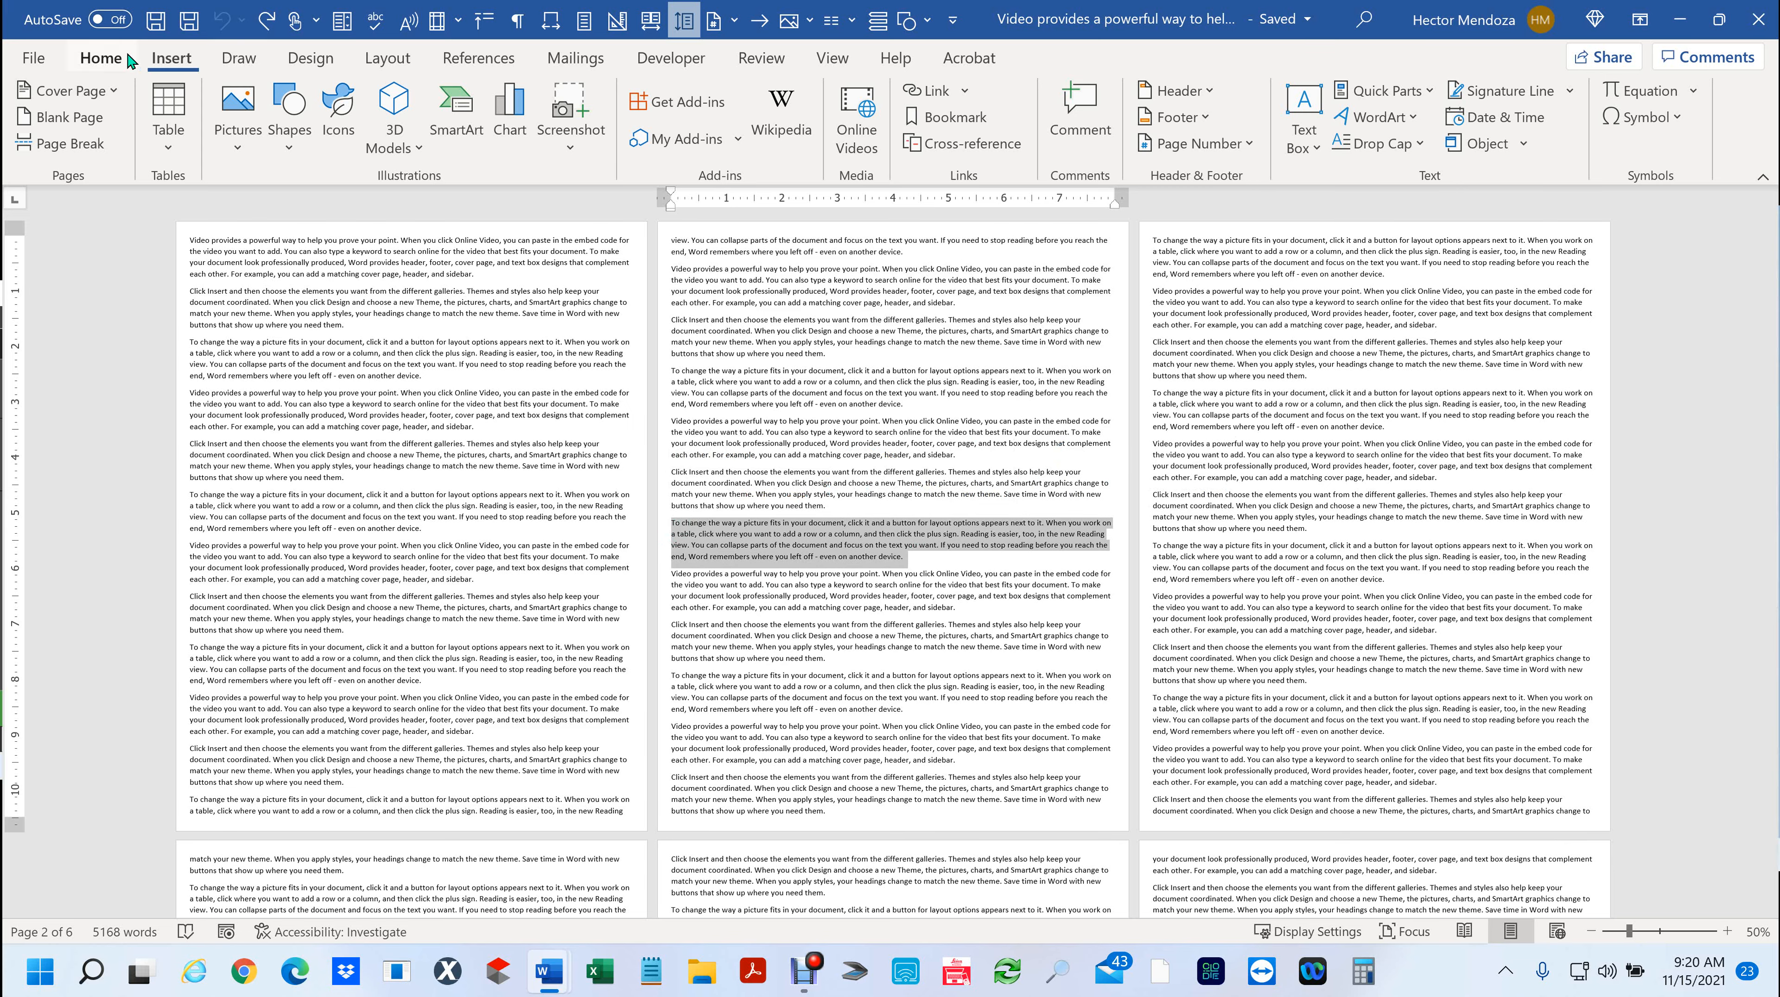
pyautogui.click(107, 63)
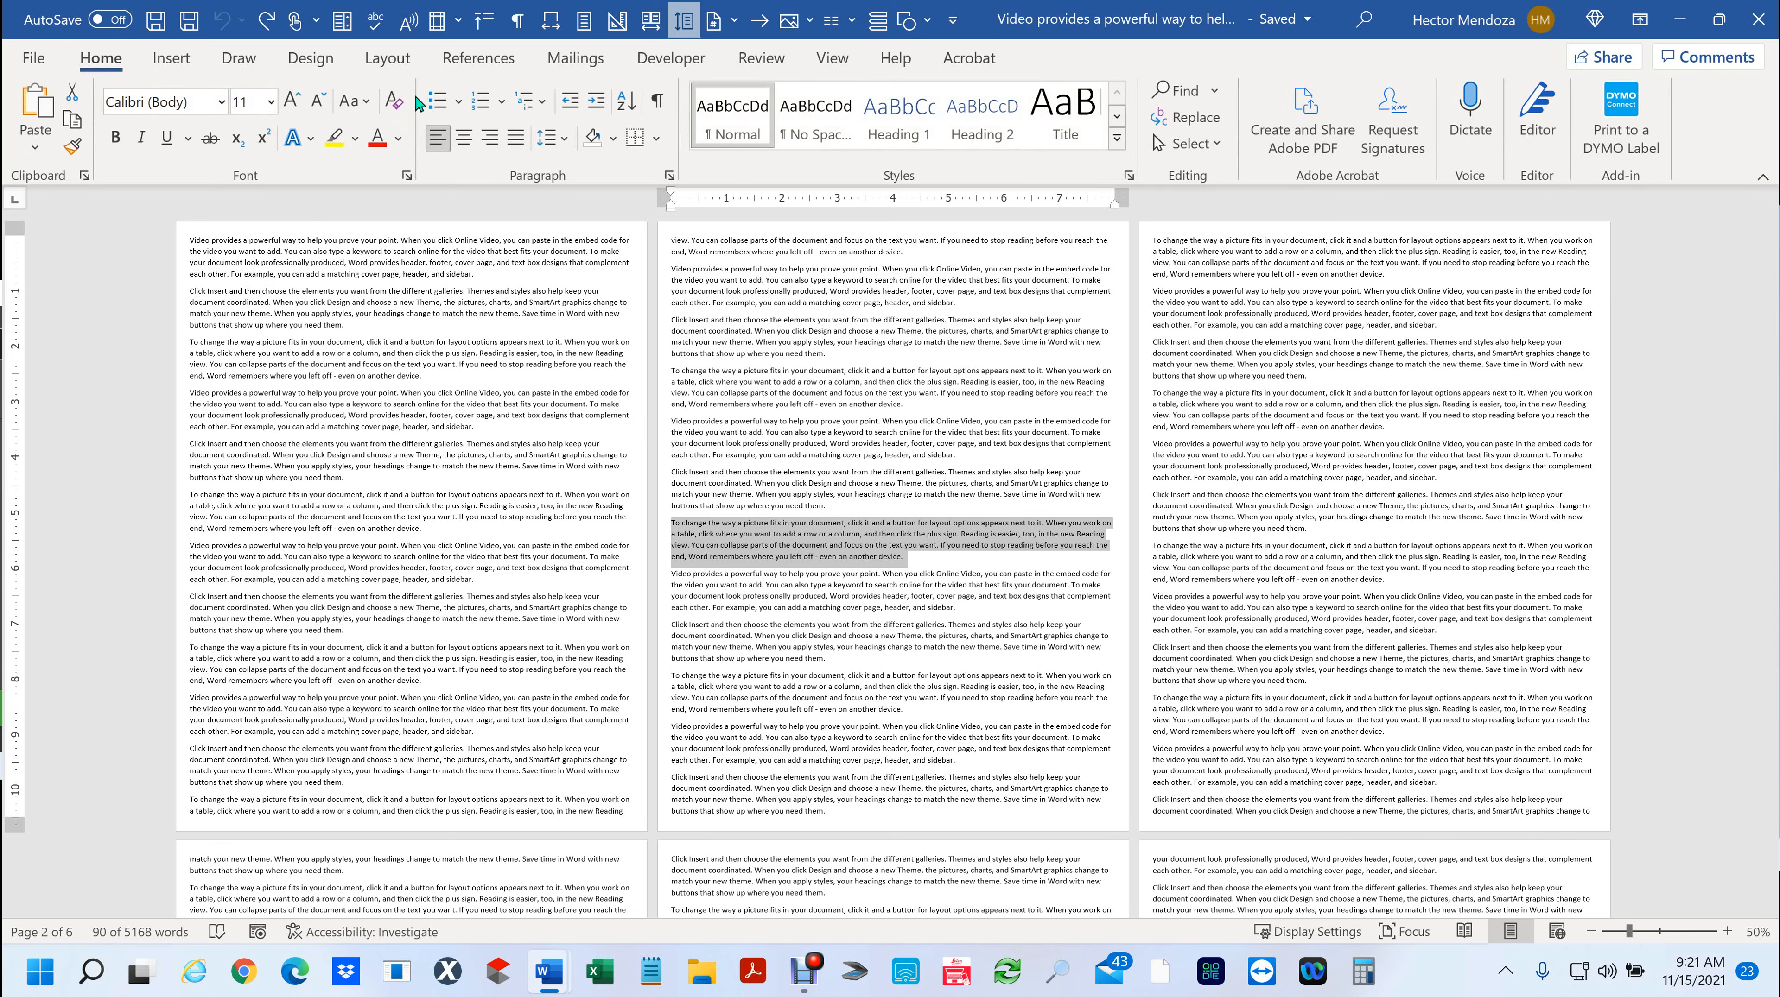
pyautogui.click(385, 140)
pyautogui.click(989, 739)
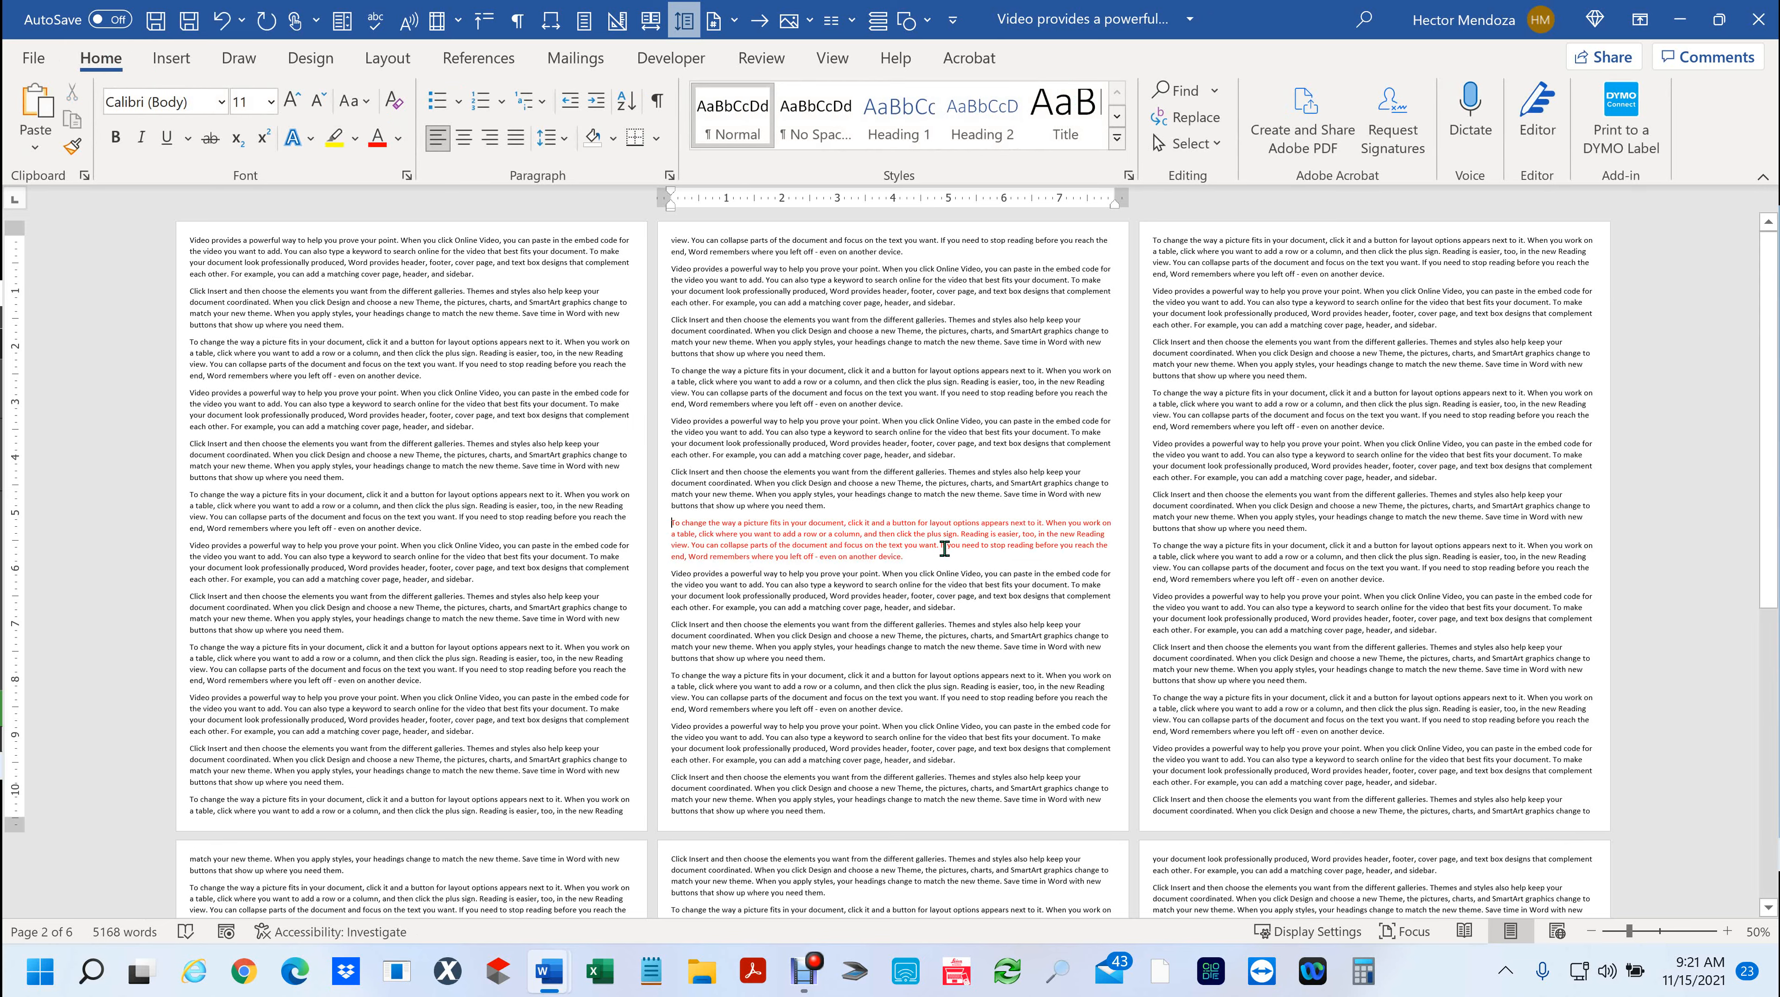
# - Insert empty lines before the red paragraph until it moves to the beginning of page 3
pyautogui.press('Return')
pyautogui.press('Return')
pyautogui.press('Return')
pyautogui.press('Return')
pyautogui.press('Return')
pyautogui.press('Return')
pyautogui.press('Return')
pyautogui.press('Return')
pyautogui.press('Return')
pyautogui.press('Return')
pyautogui.press('Return')
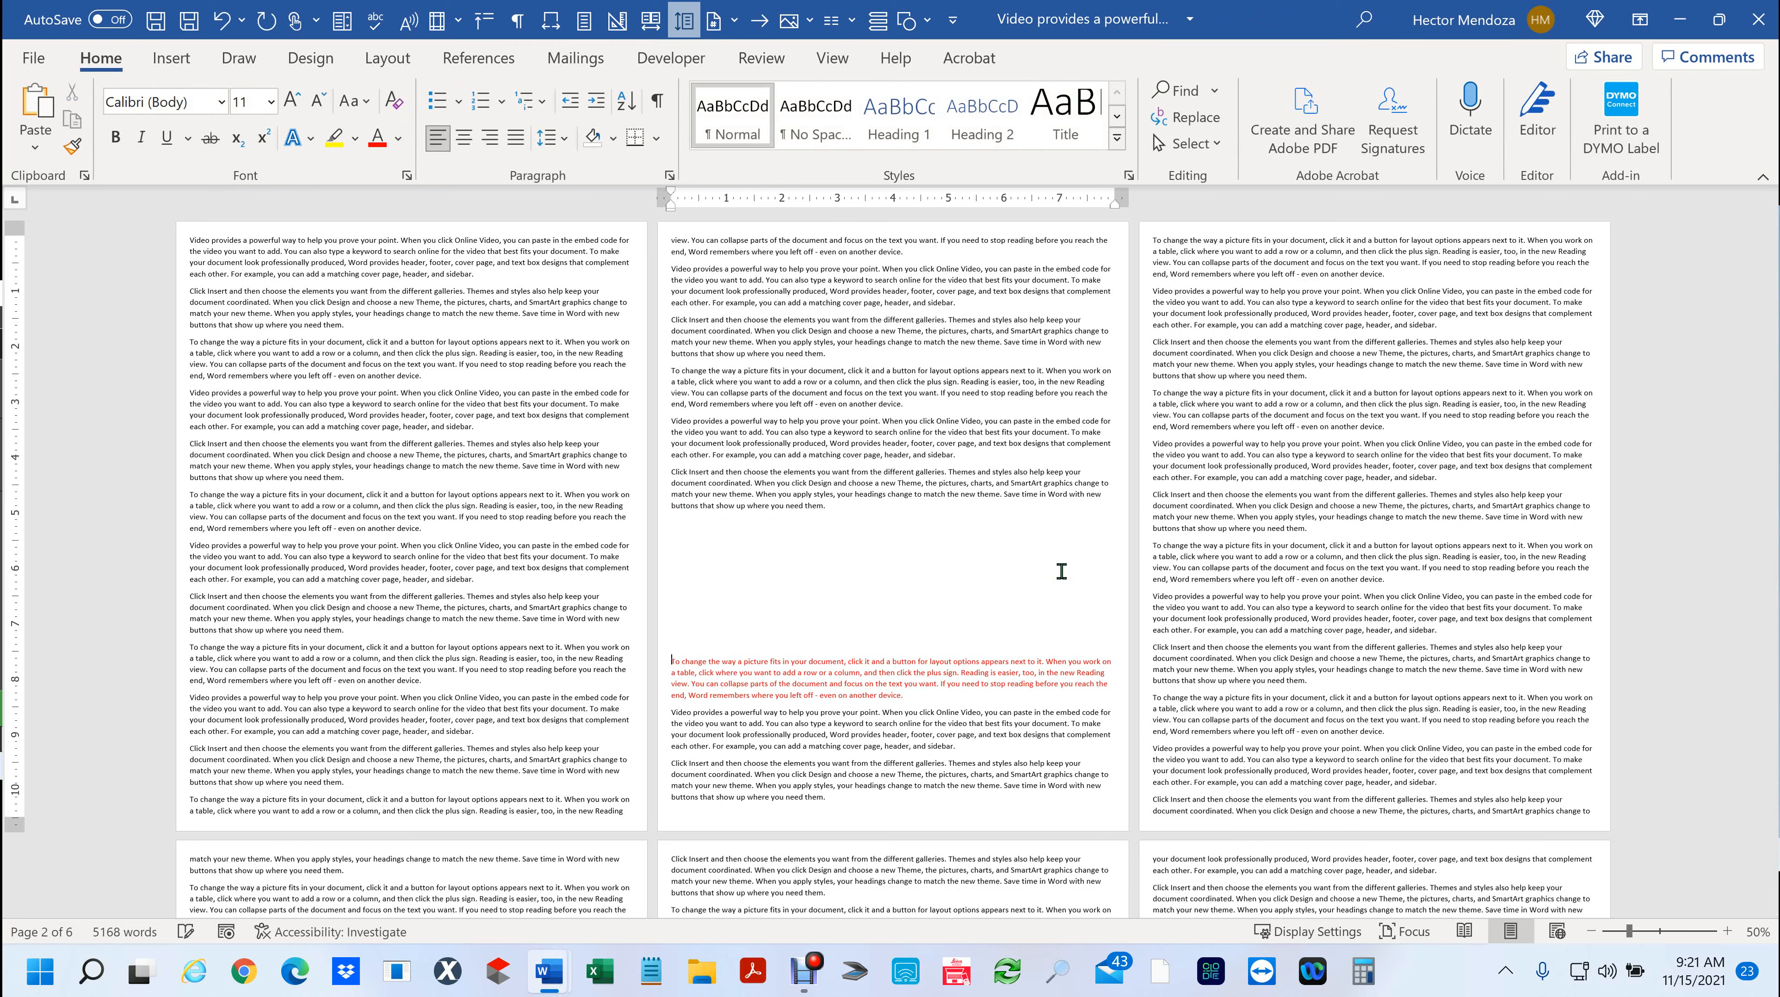
pyautogui.press('Return')
pyautogui.press('Return')
pyautogui.press('Return')
pyautogui.press('Return')
pyautogui.press('Return')
pyautogui.press('Return')
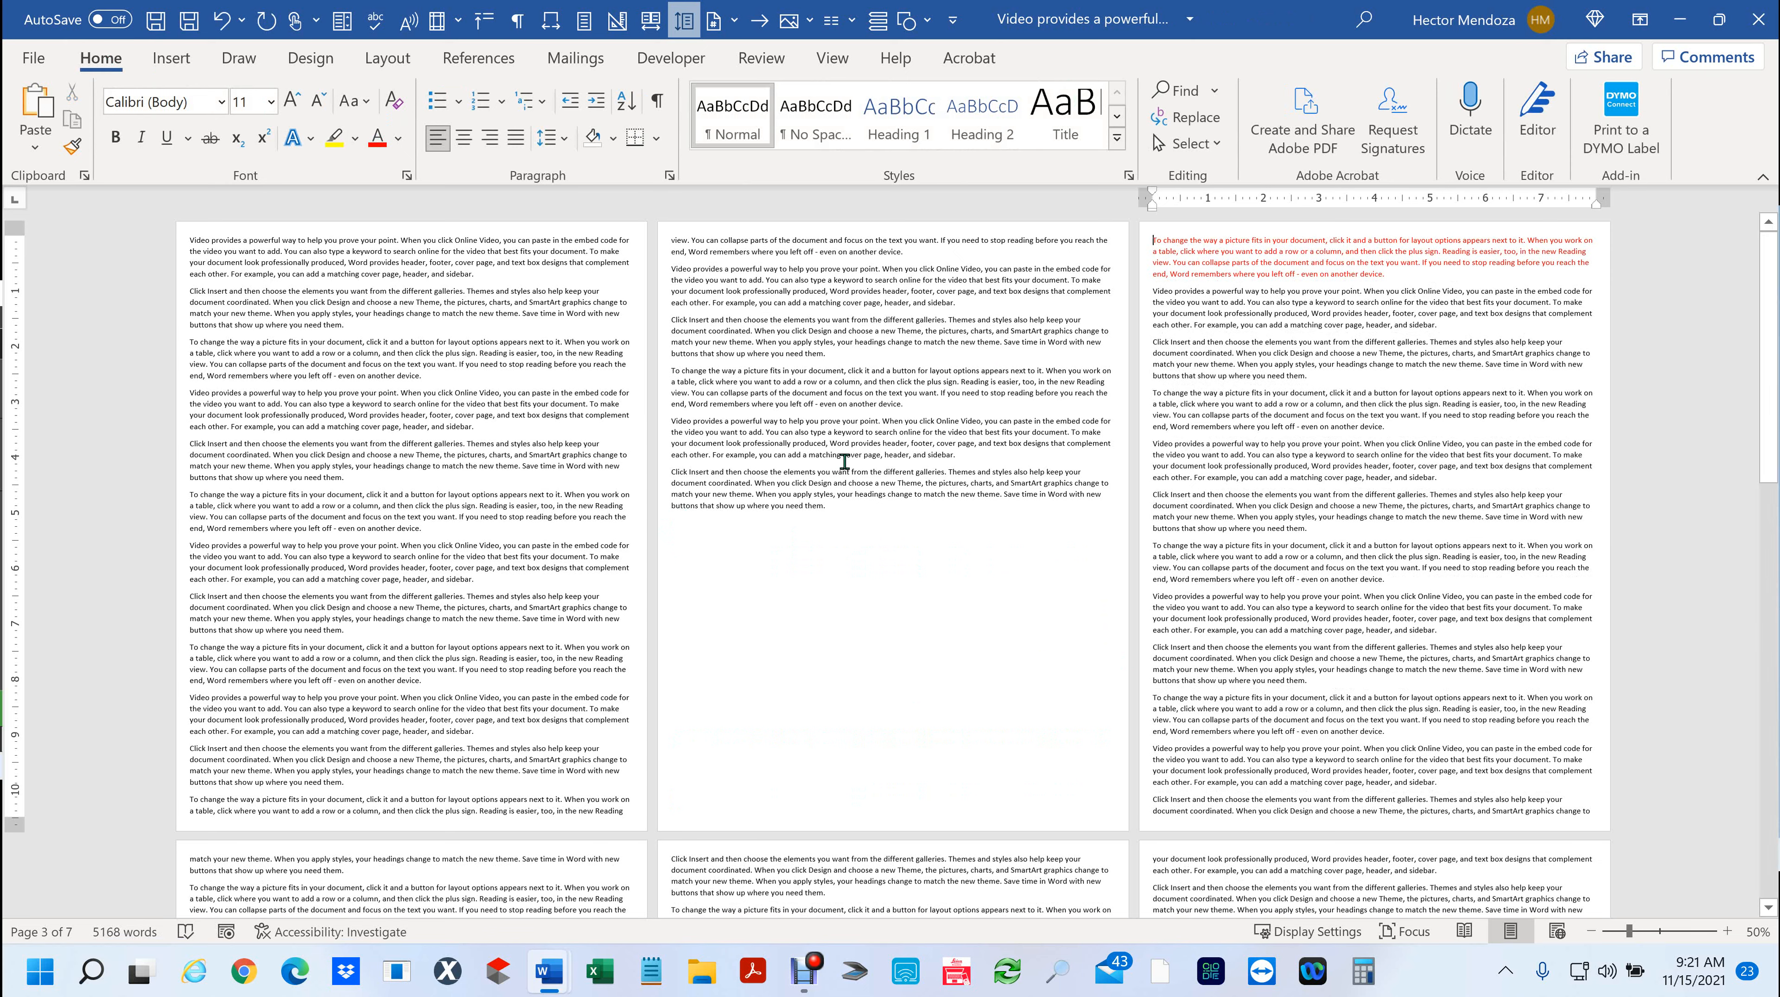
# - Copy the third and fourth paragraphs on page 2 and paste them below the page's last text, after two new empty lines
pyautogui.moveTo(669, 371); pyautogui.dragTo(1054, 454)
pyautogui.hotkey('ctrl', 'c')
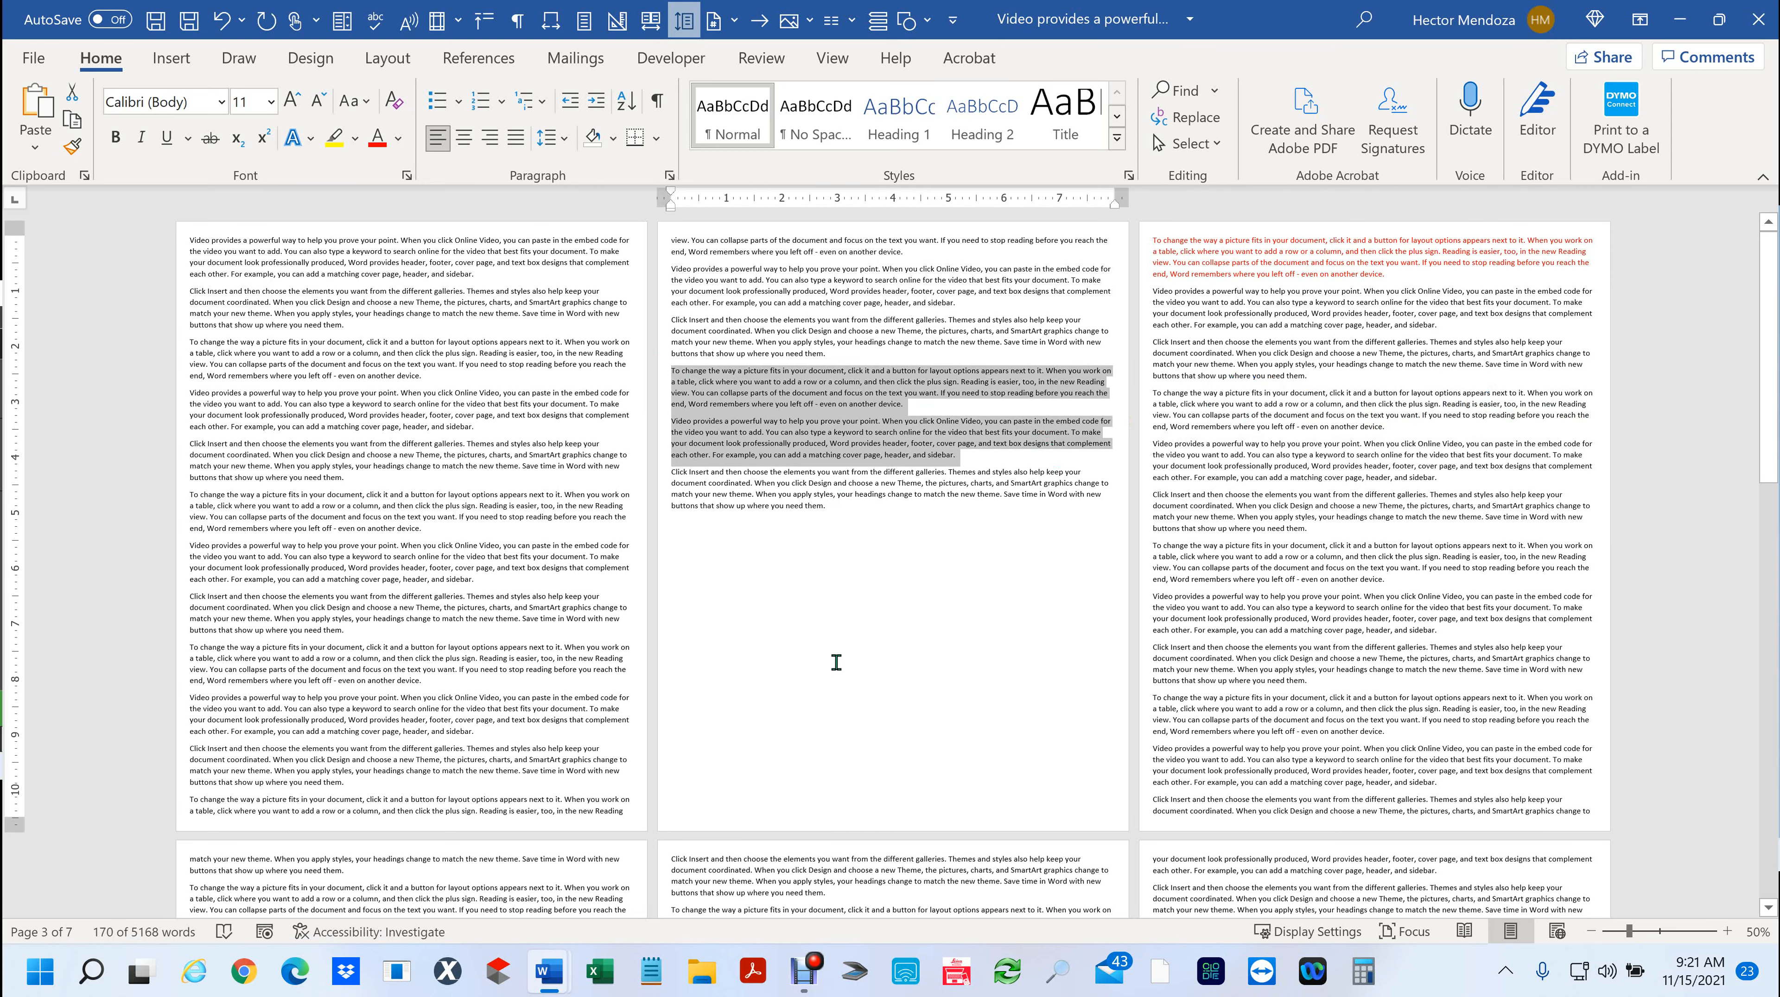
pyautogui.click(773, 613)
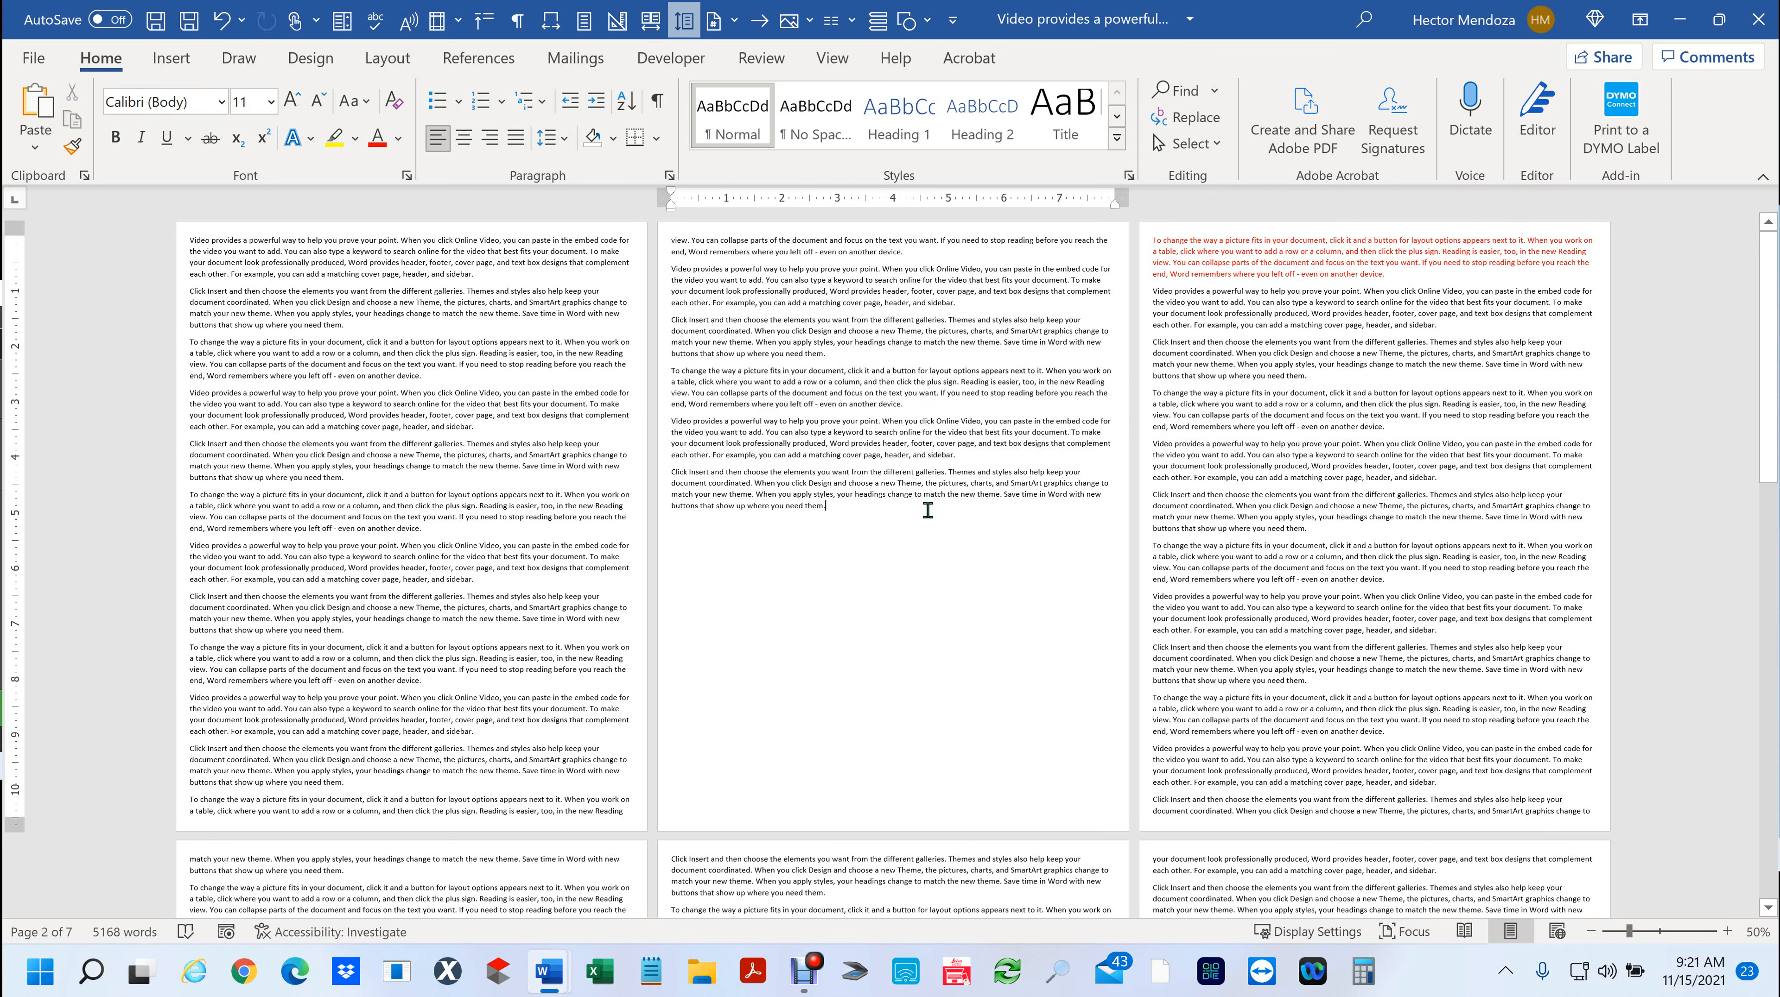
pyautogui.press('Return')
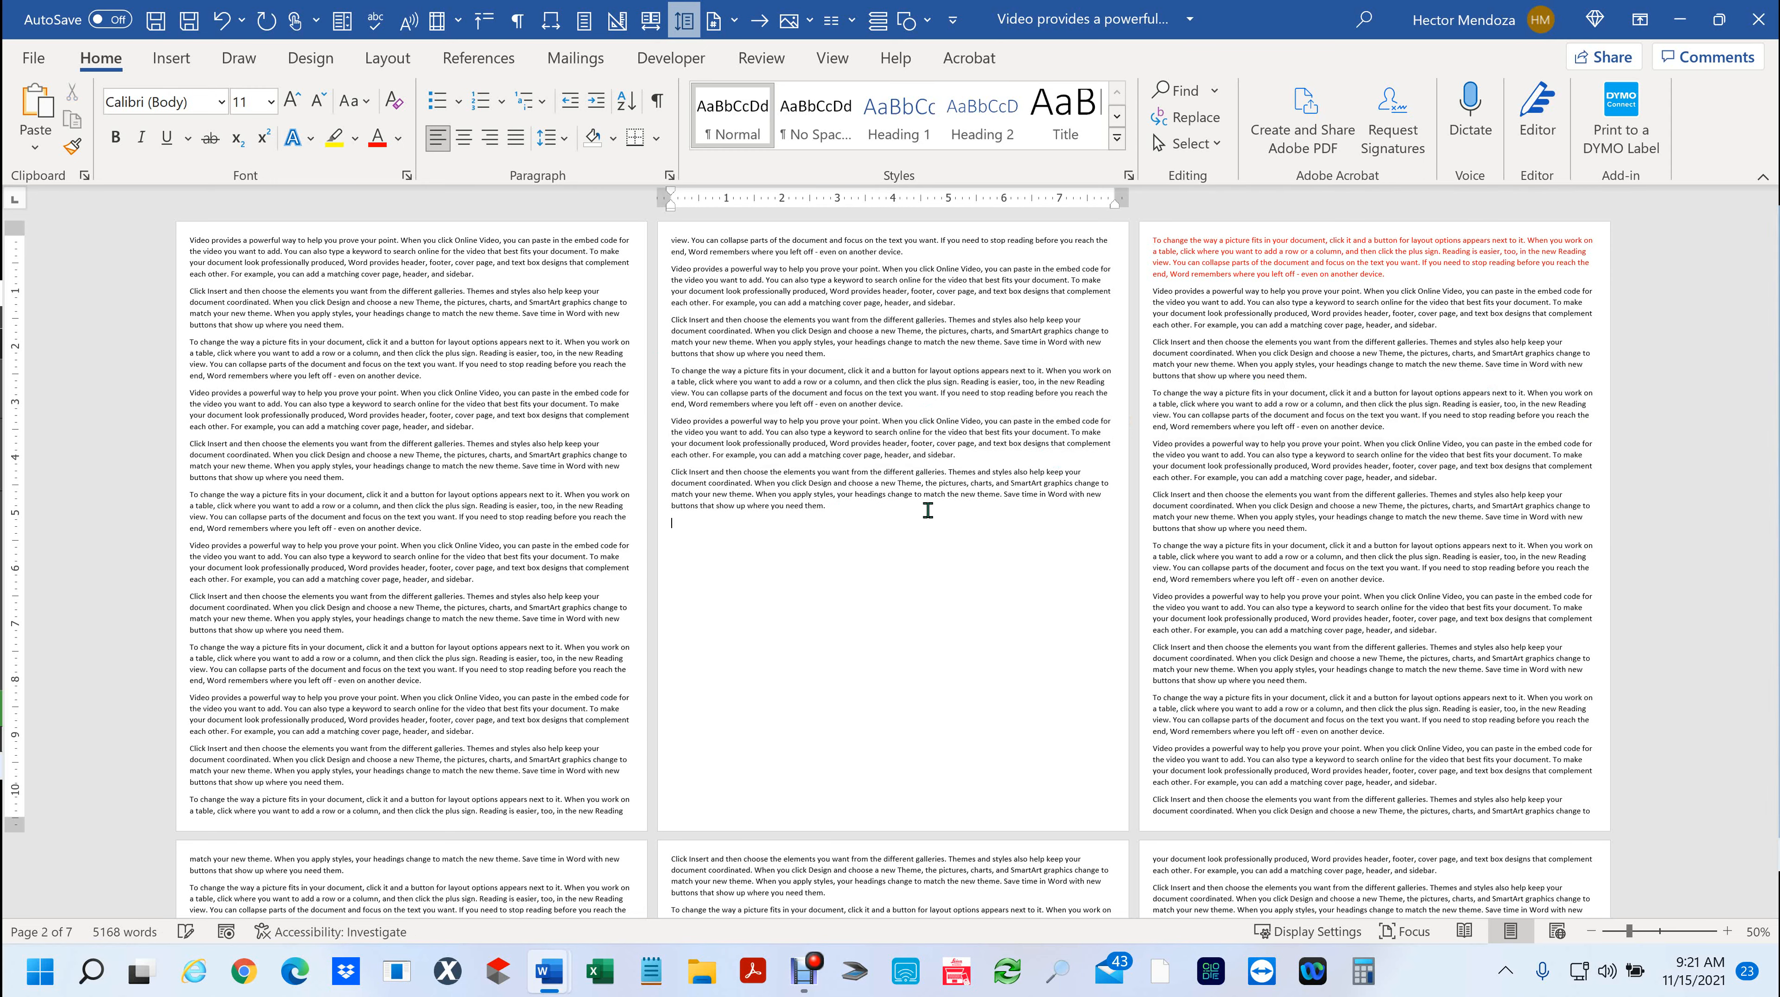
pyautogui.press('Return')
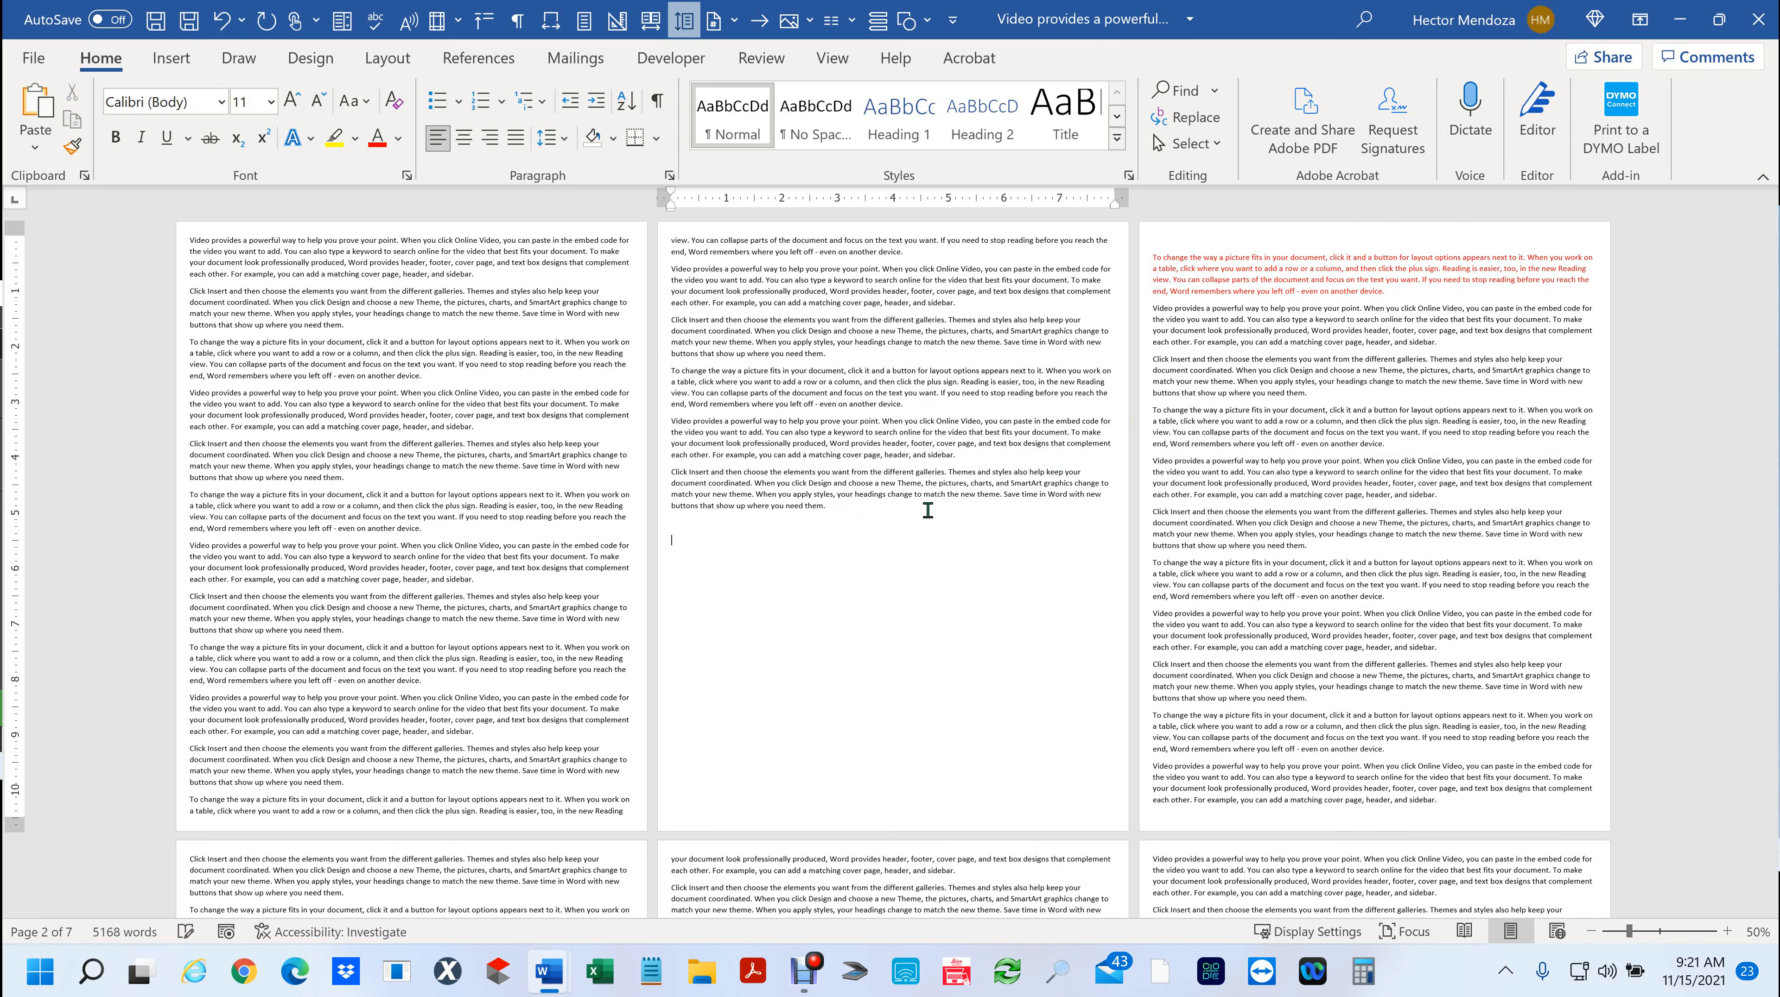
pyautogui.hotkey('ctrl', 'v')
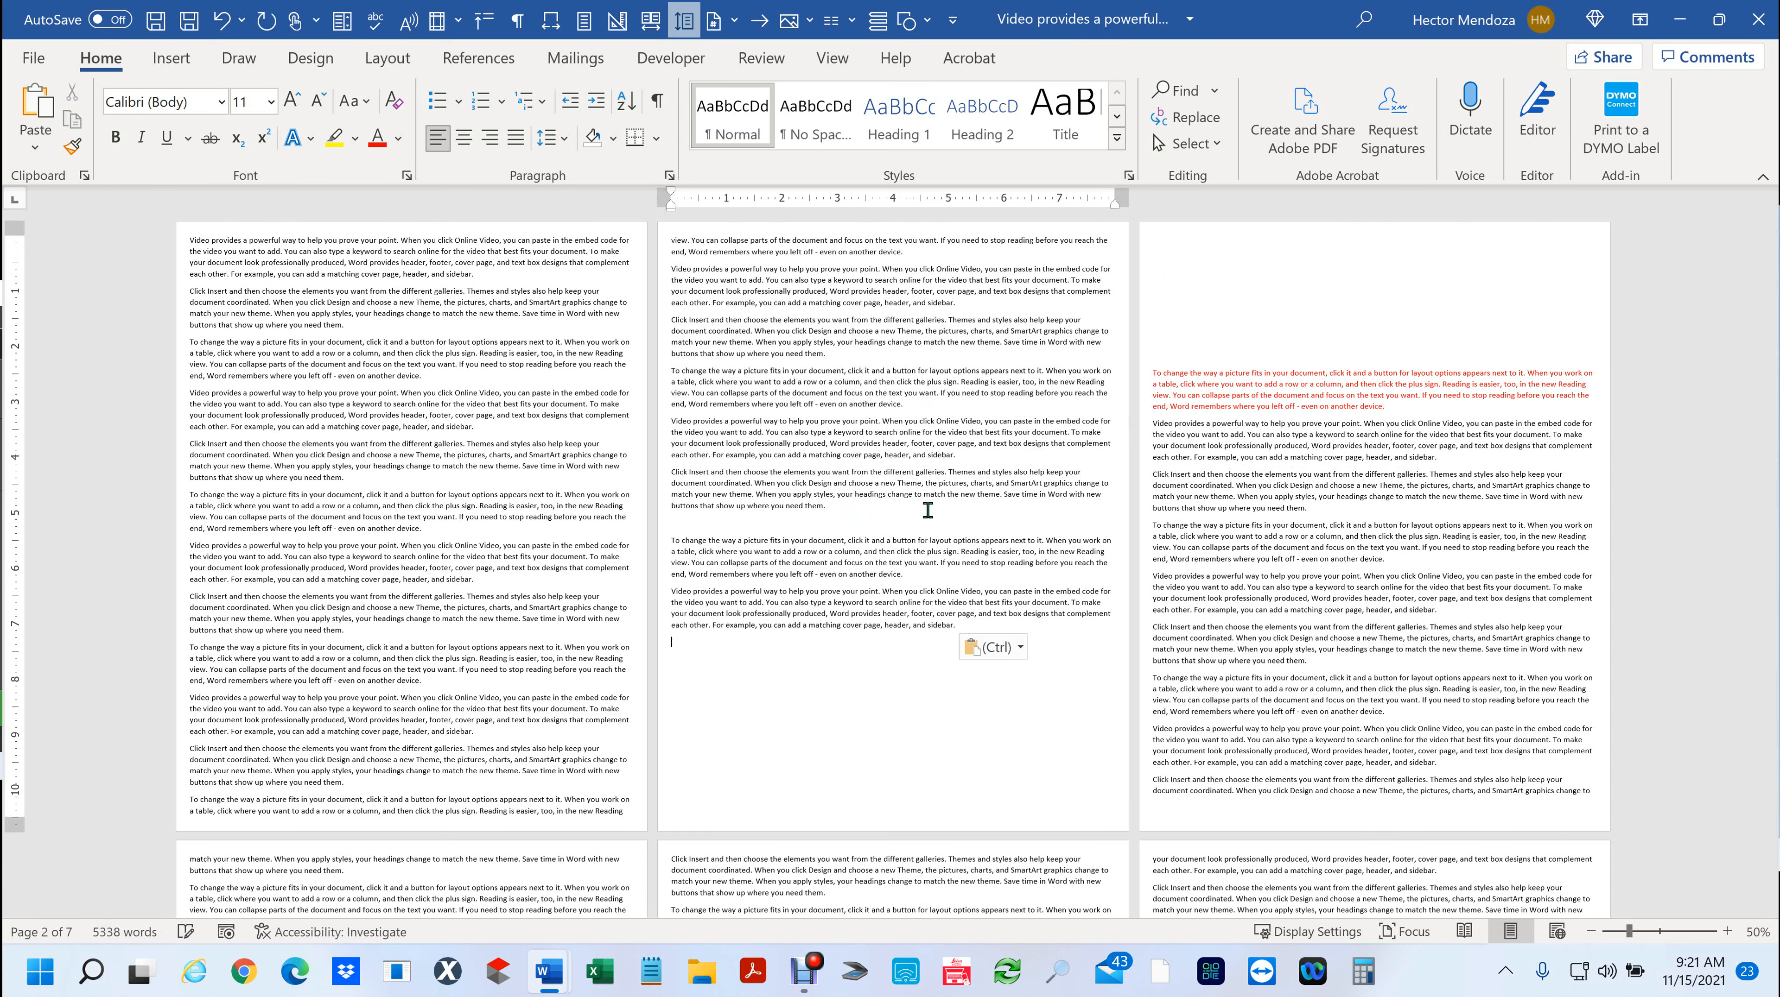
# - Show the formatting marks, and undo the pasted paragraphs, the empty lines and the red coloring
pyautogui.click(1218, 349)
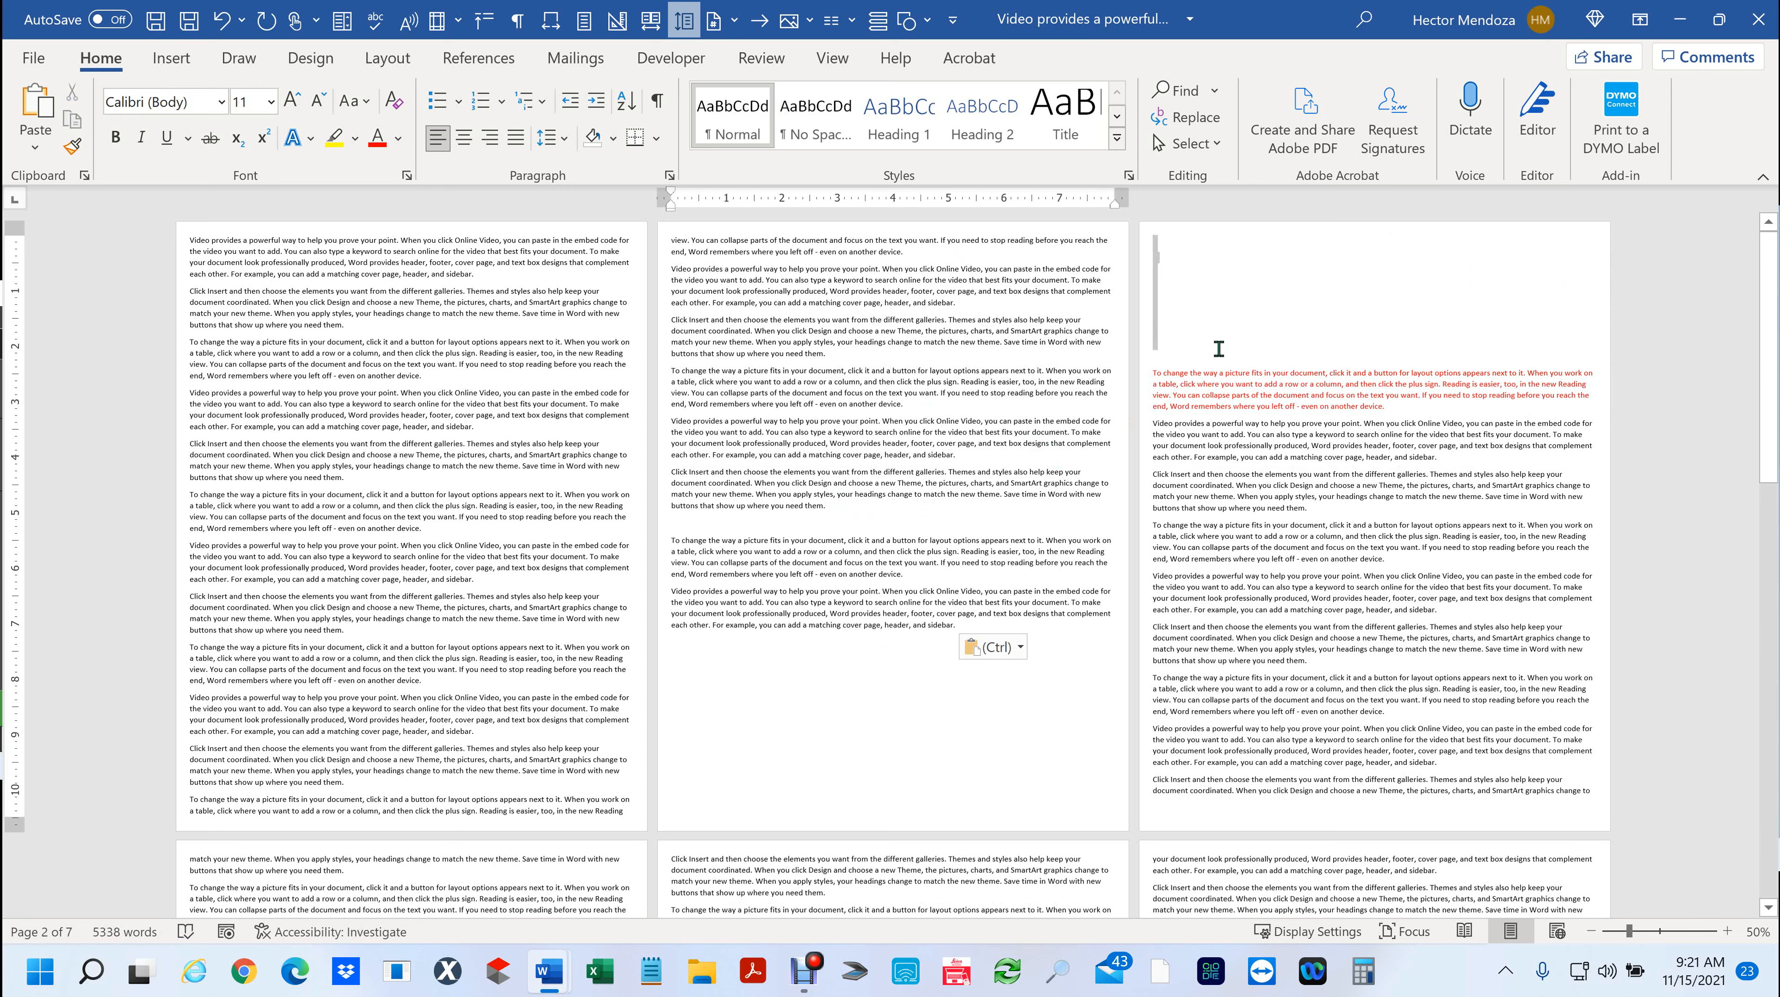
pyautogui.click(664, 103)
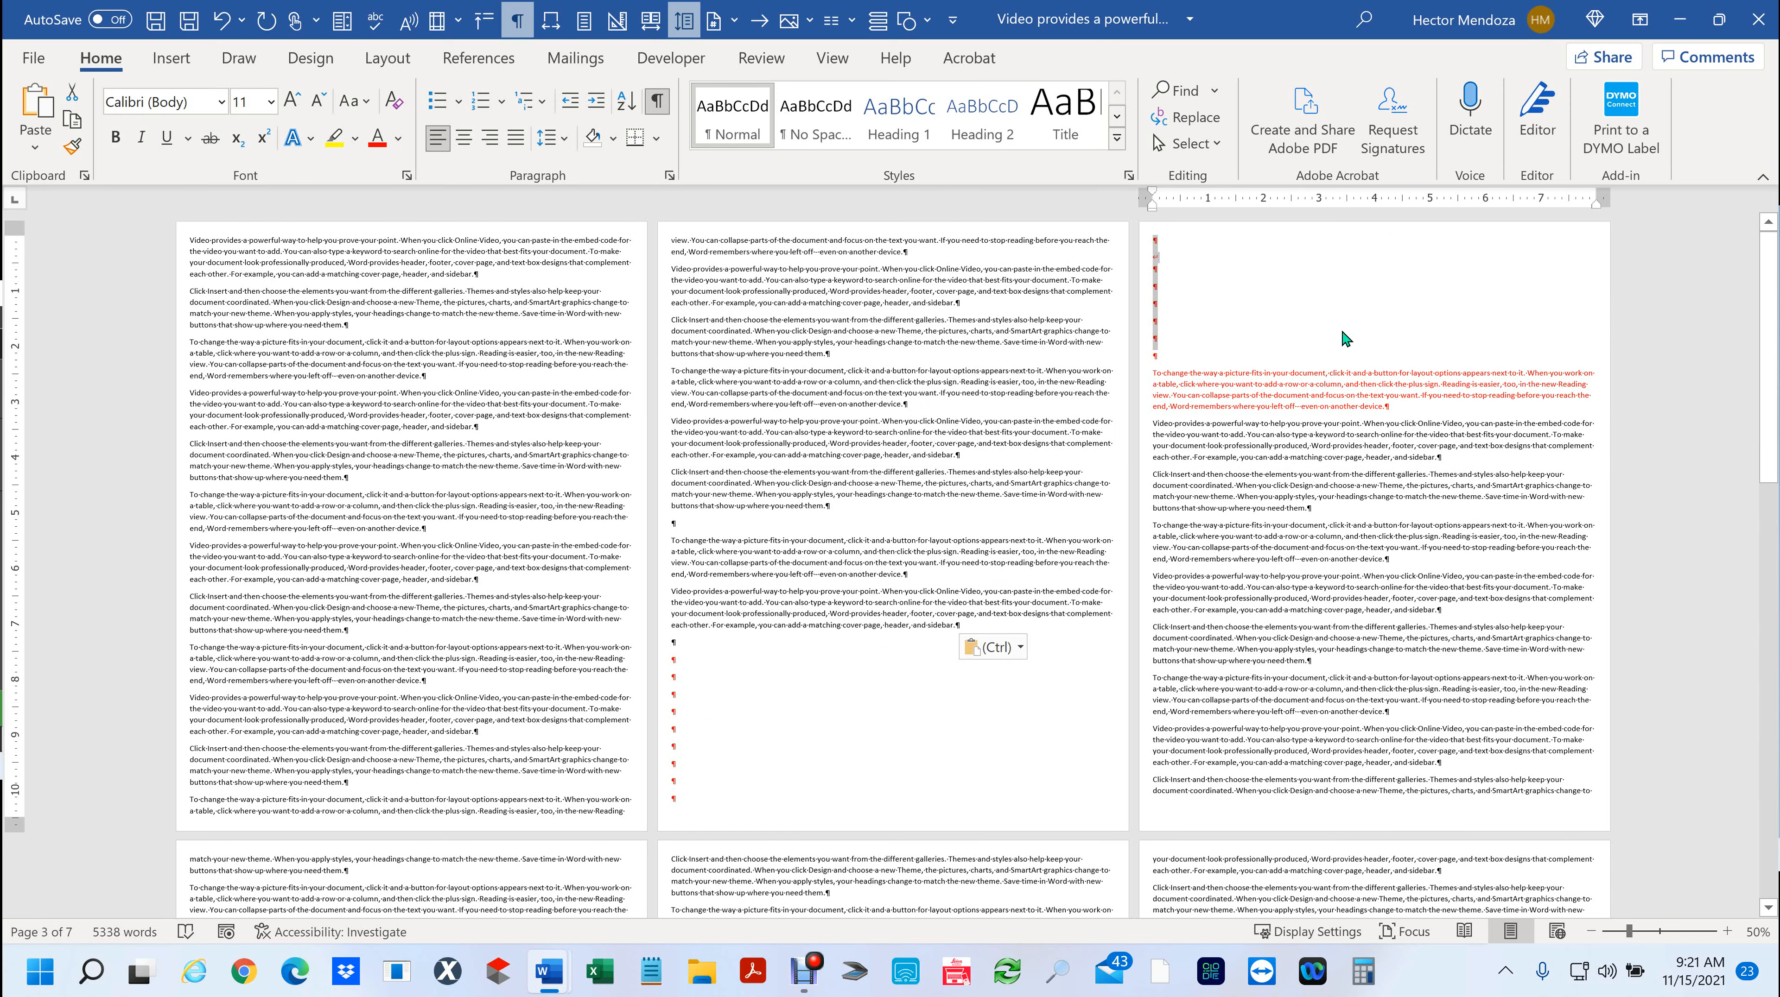
pyautogui.hotkey('ctrl', 'z')
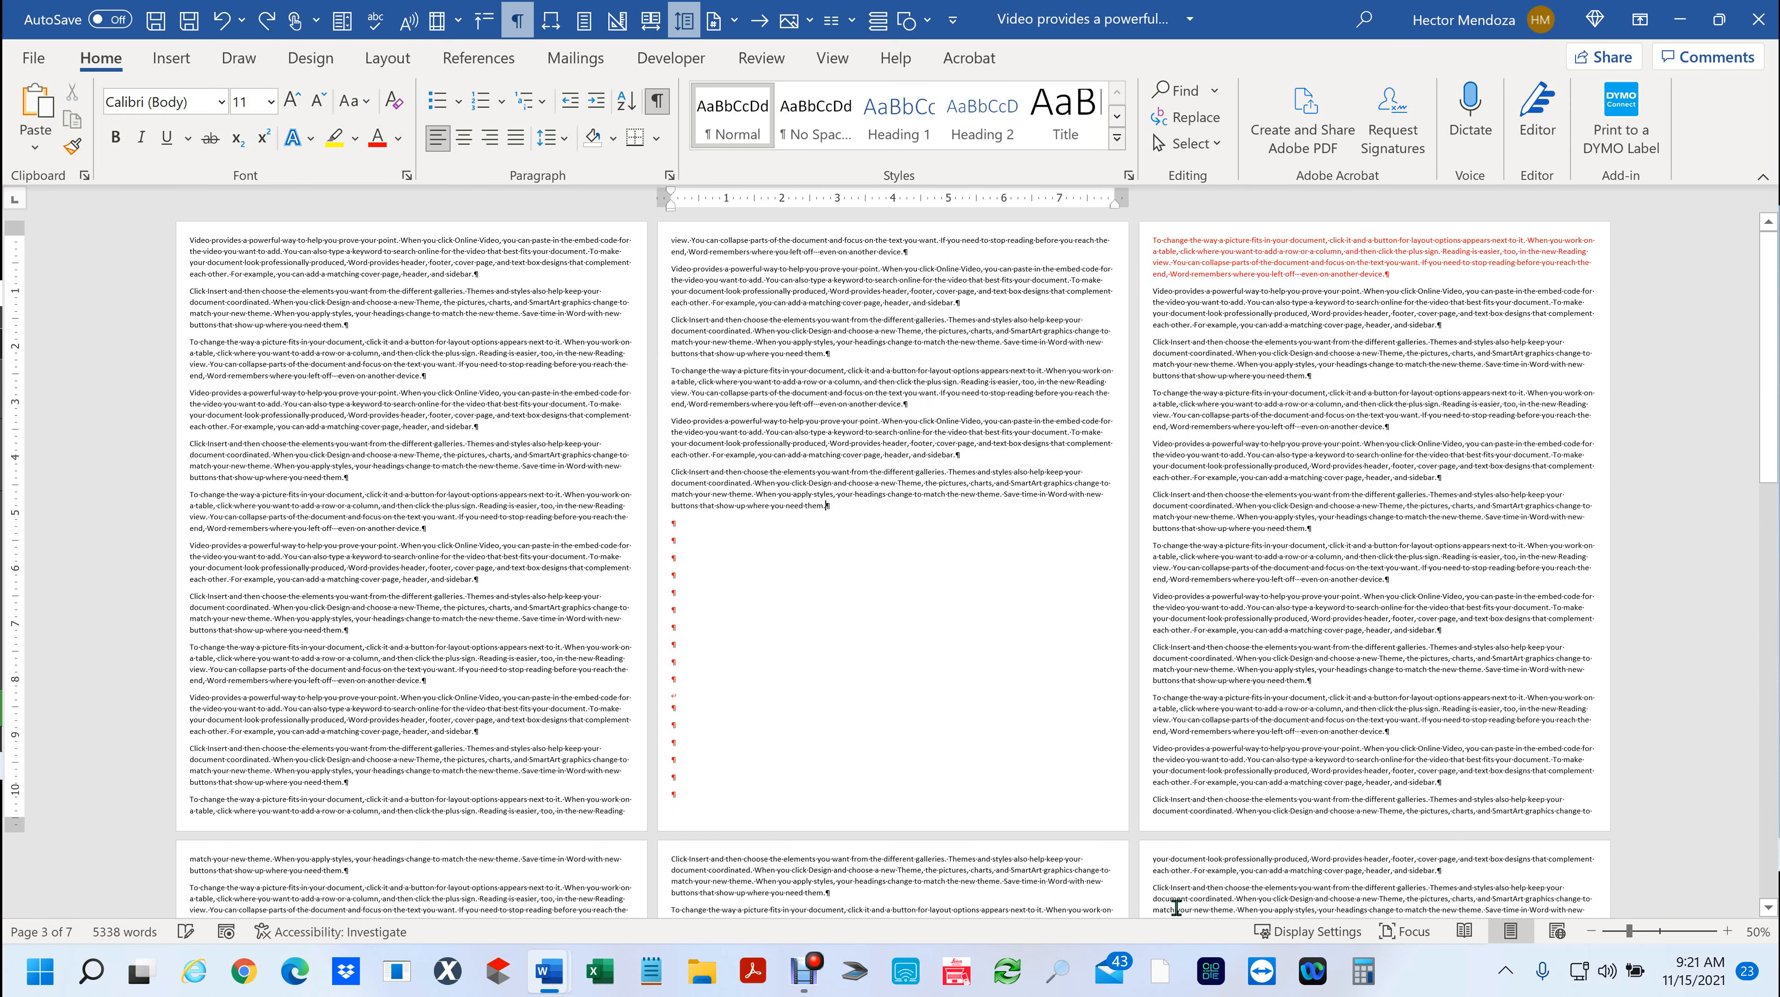
pyautogui.hotkey('ctrl', 'z')
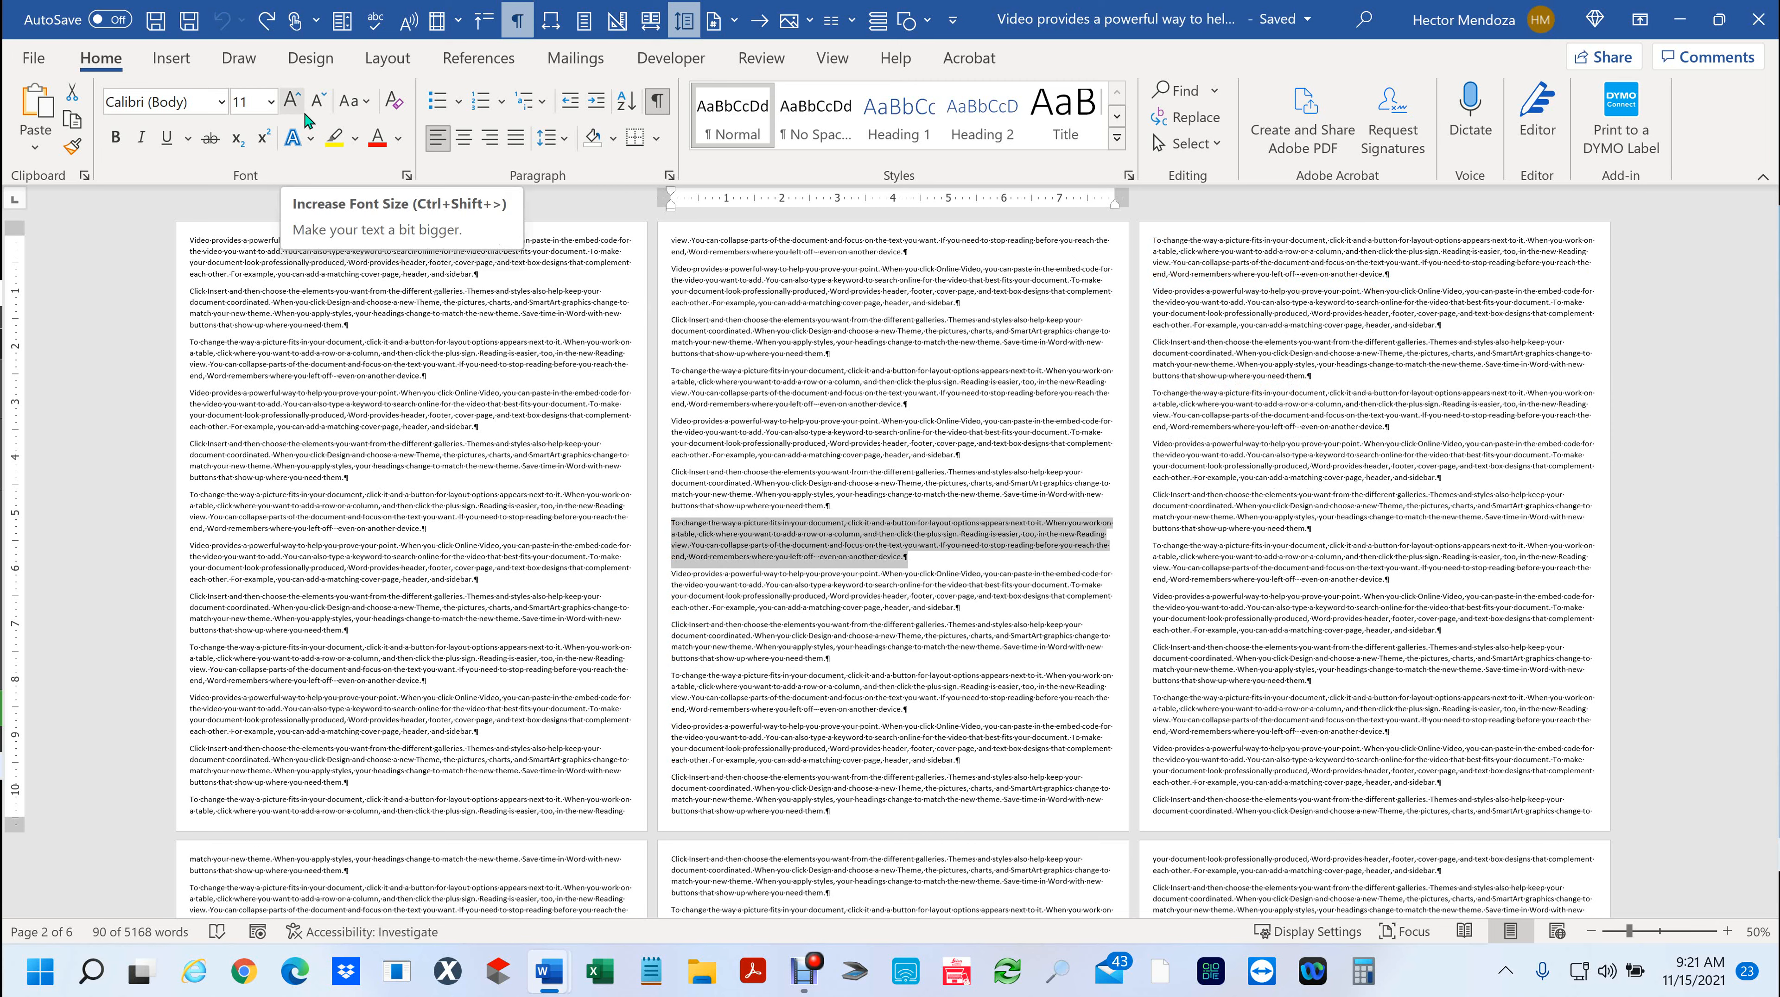
# - Overwrite the selected mid-page-2 paragraph with "Y", and delete it back into the preceding paragraph until that ends with "where you n"
pyautogui.write('Y')
pyautogui.hotkey('ctrl', 'z')
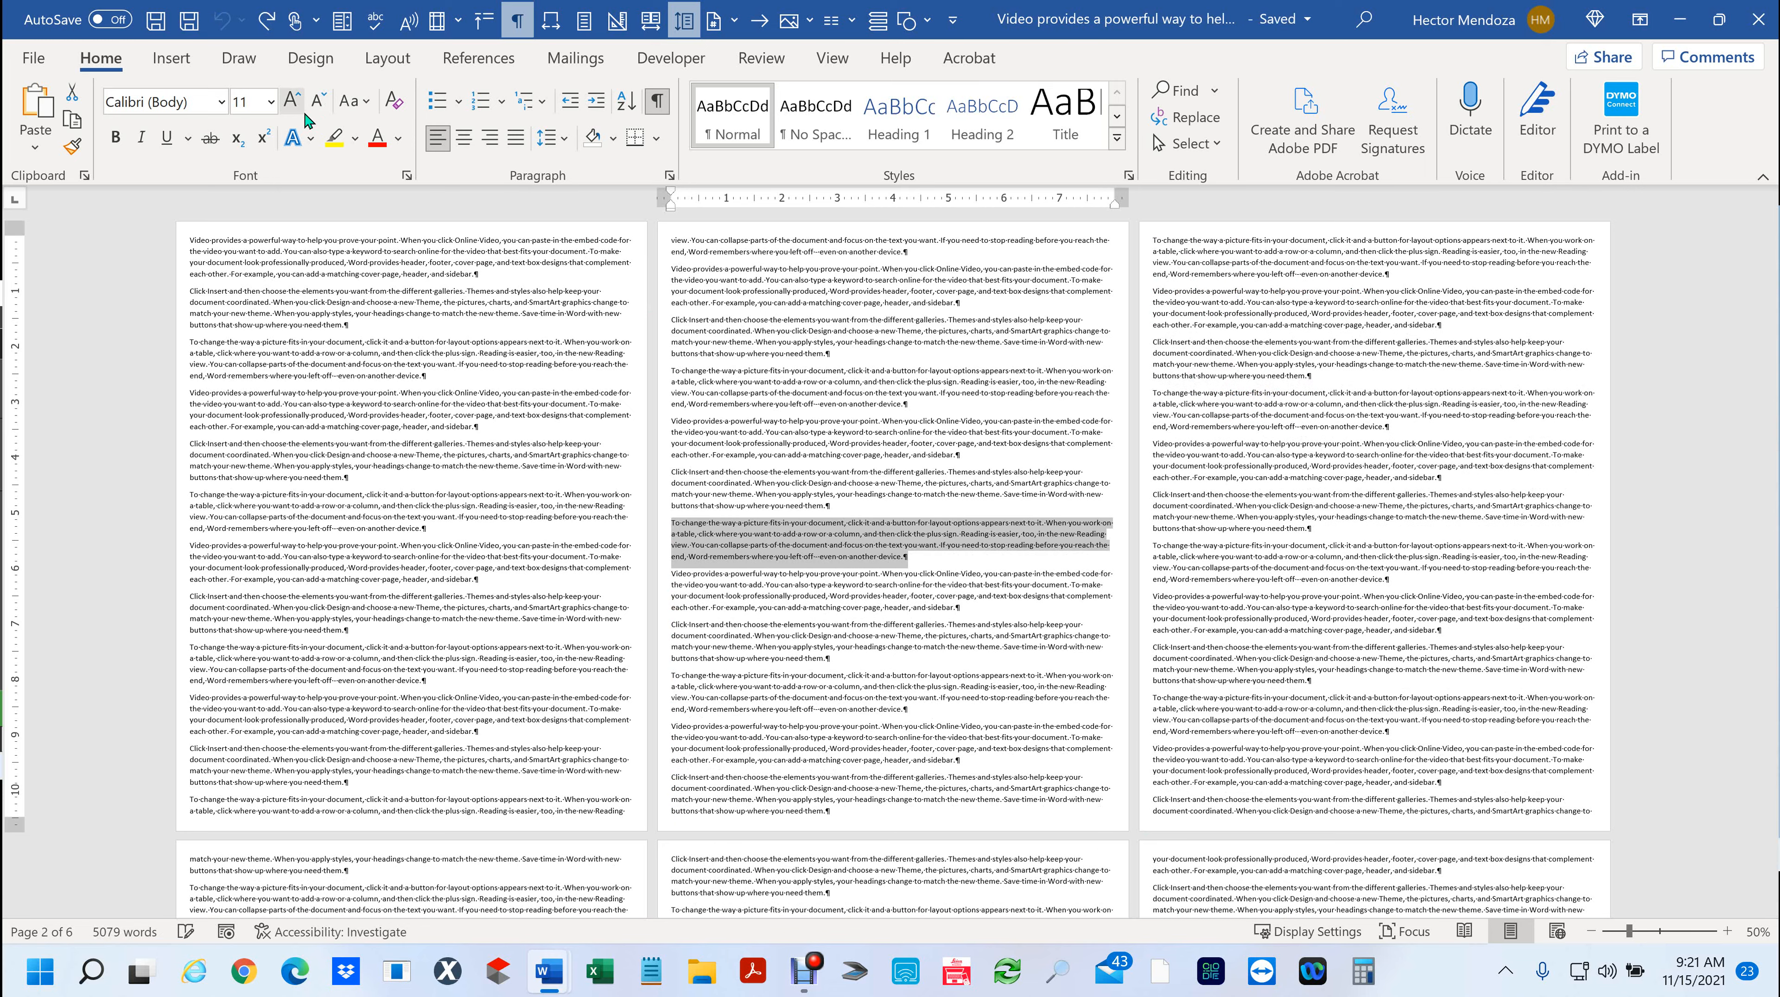
pyautogui.hotkey('ctrl', 'y')
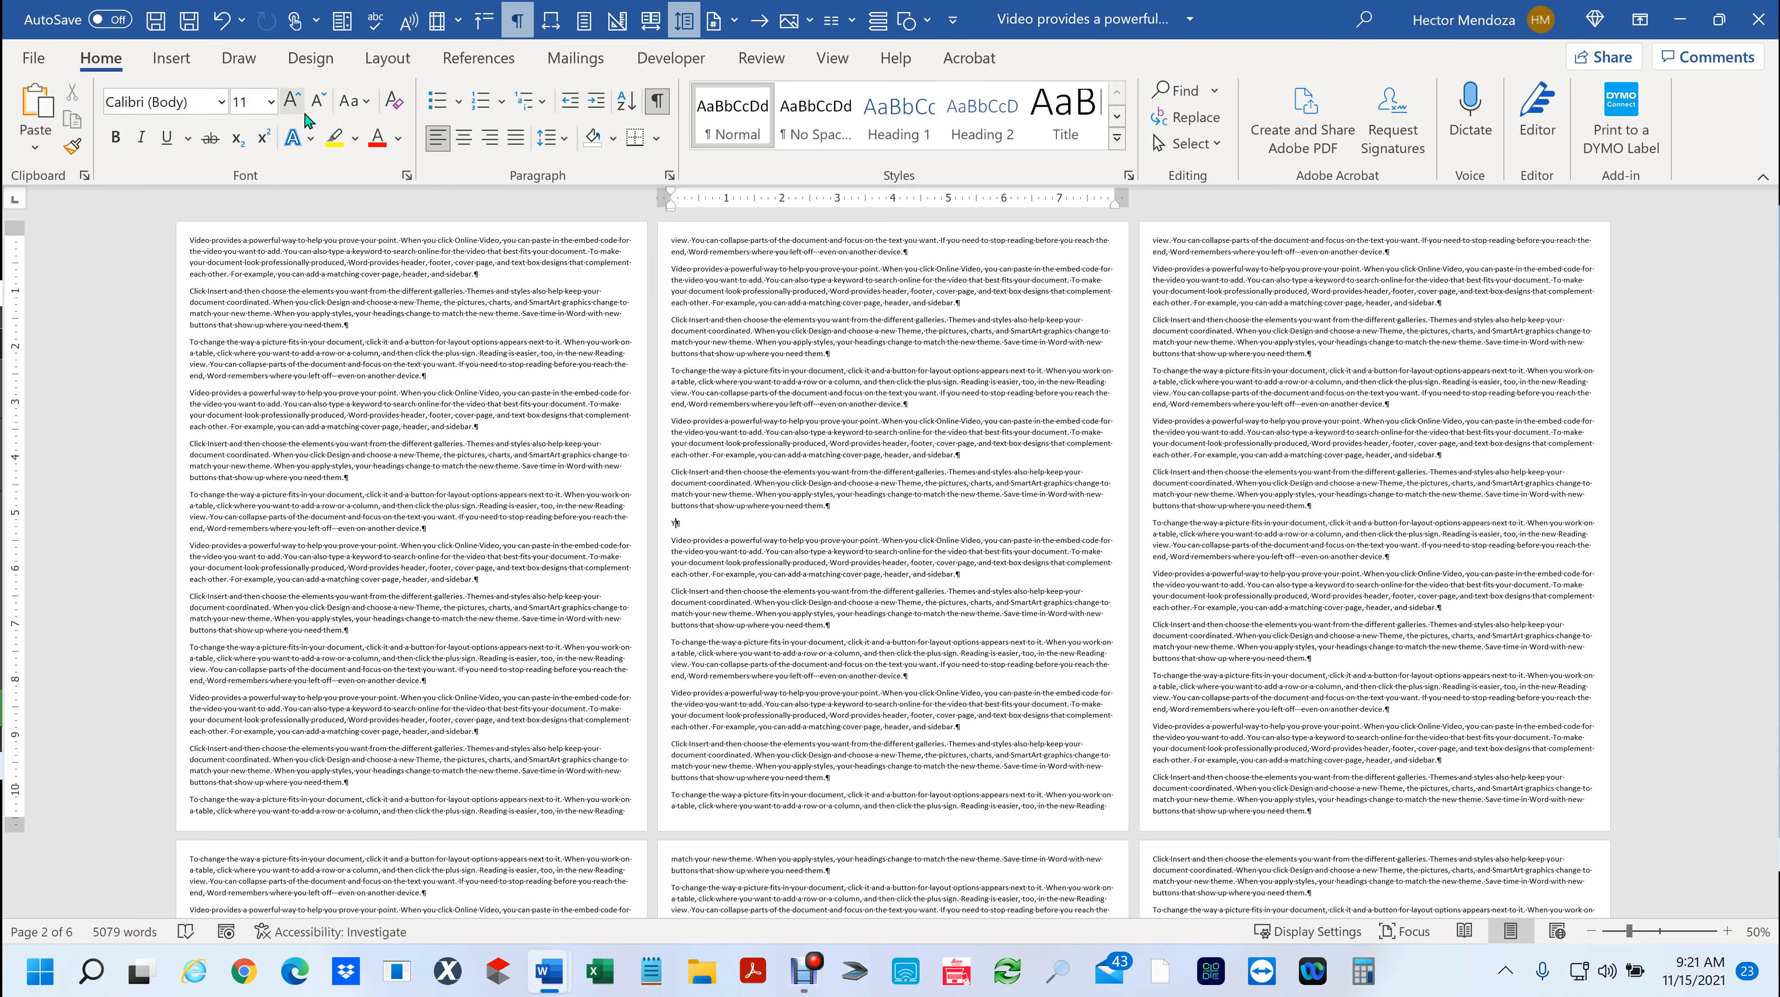
pyautogui.press('BackSpace')
pyautogui.press('BackSpace')
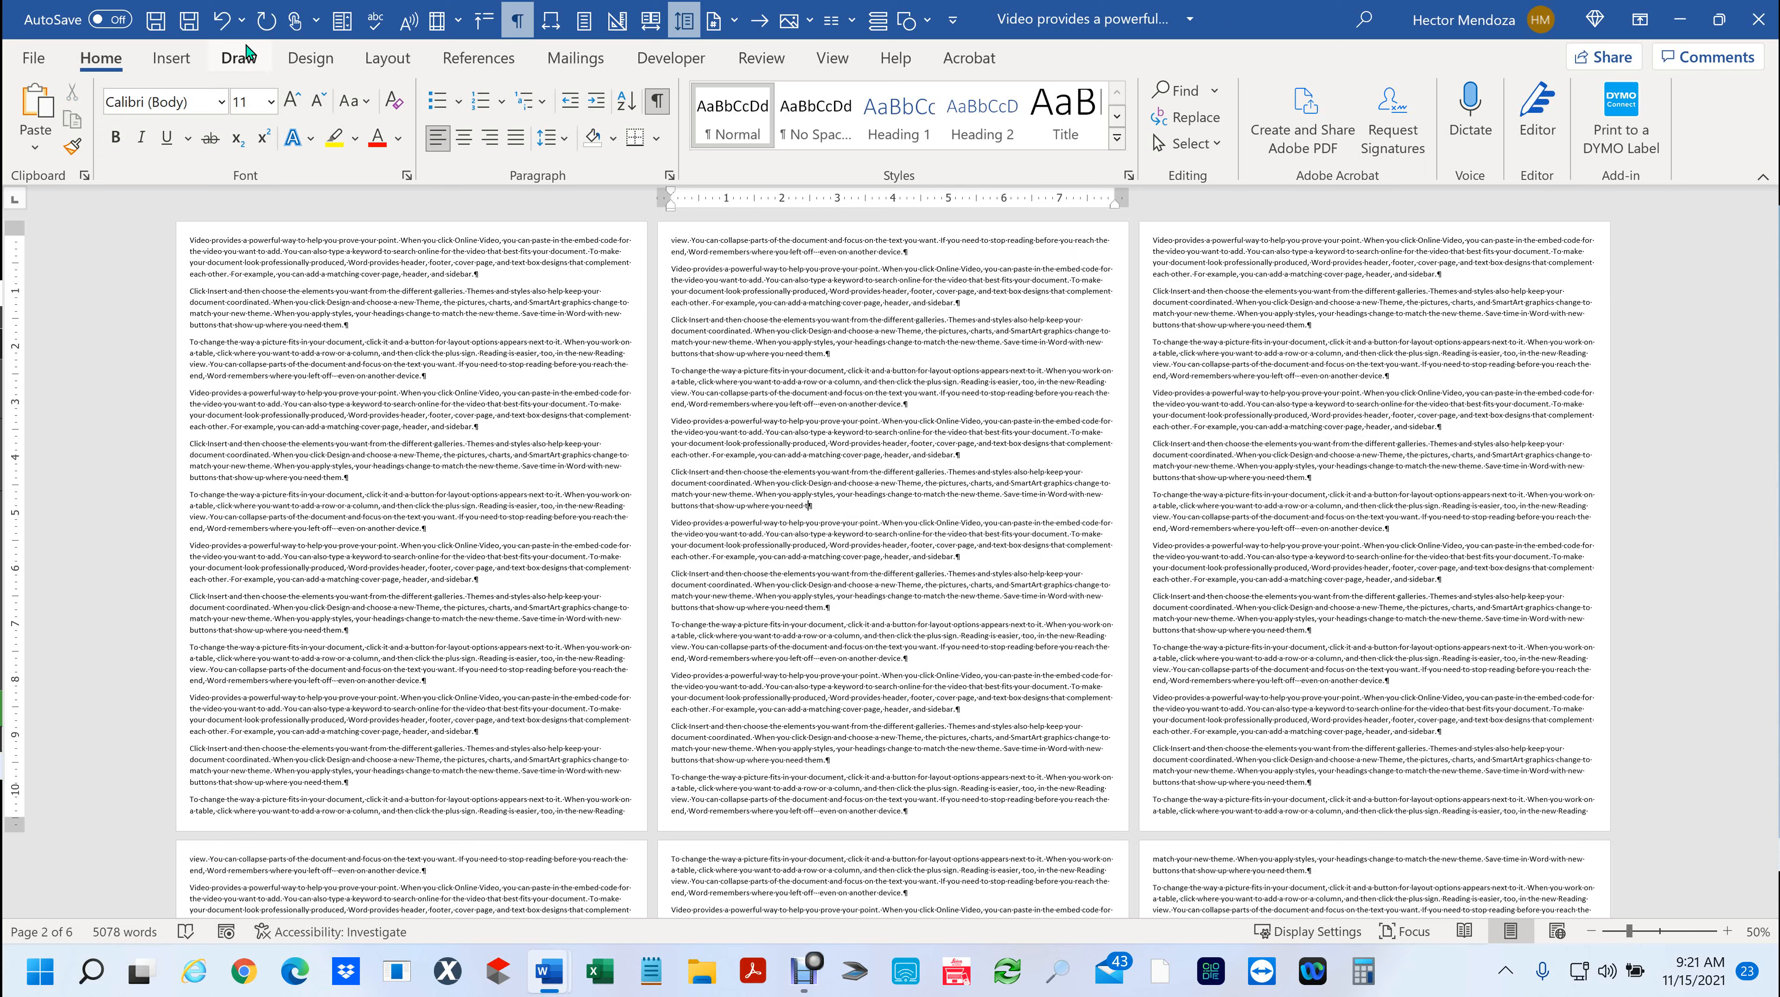
pyautogui.click(267, 23)
pyautogui.click(267, 23)
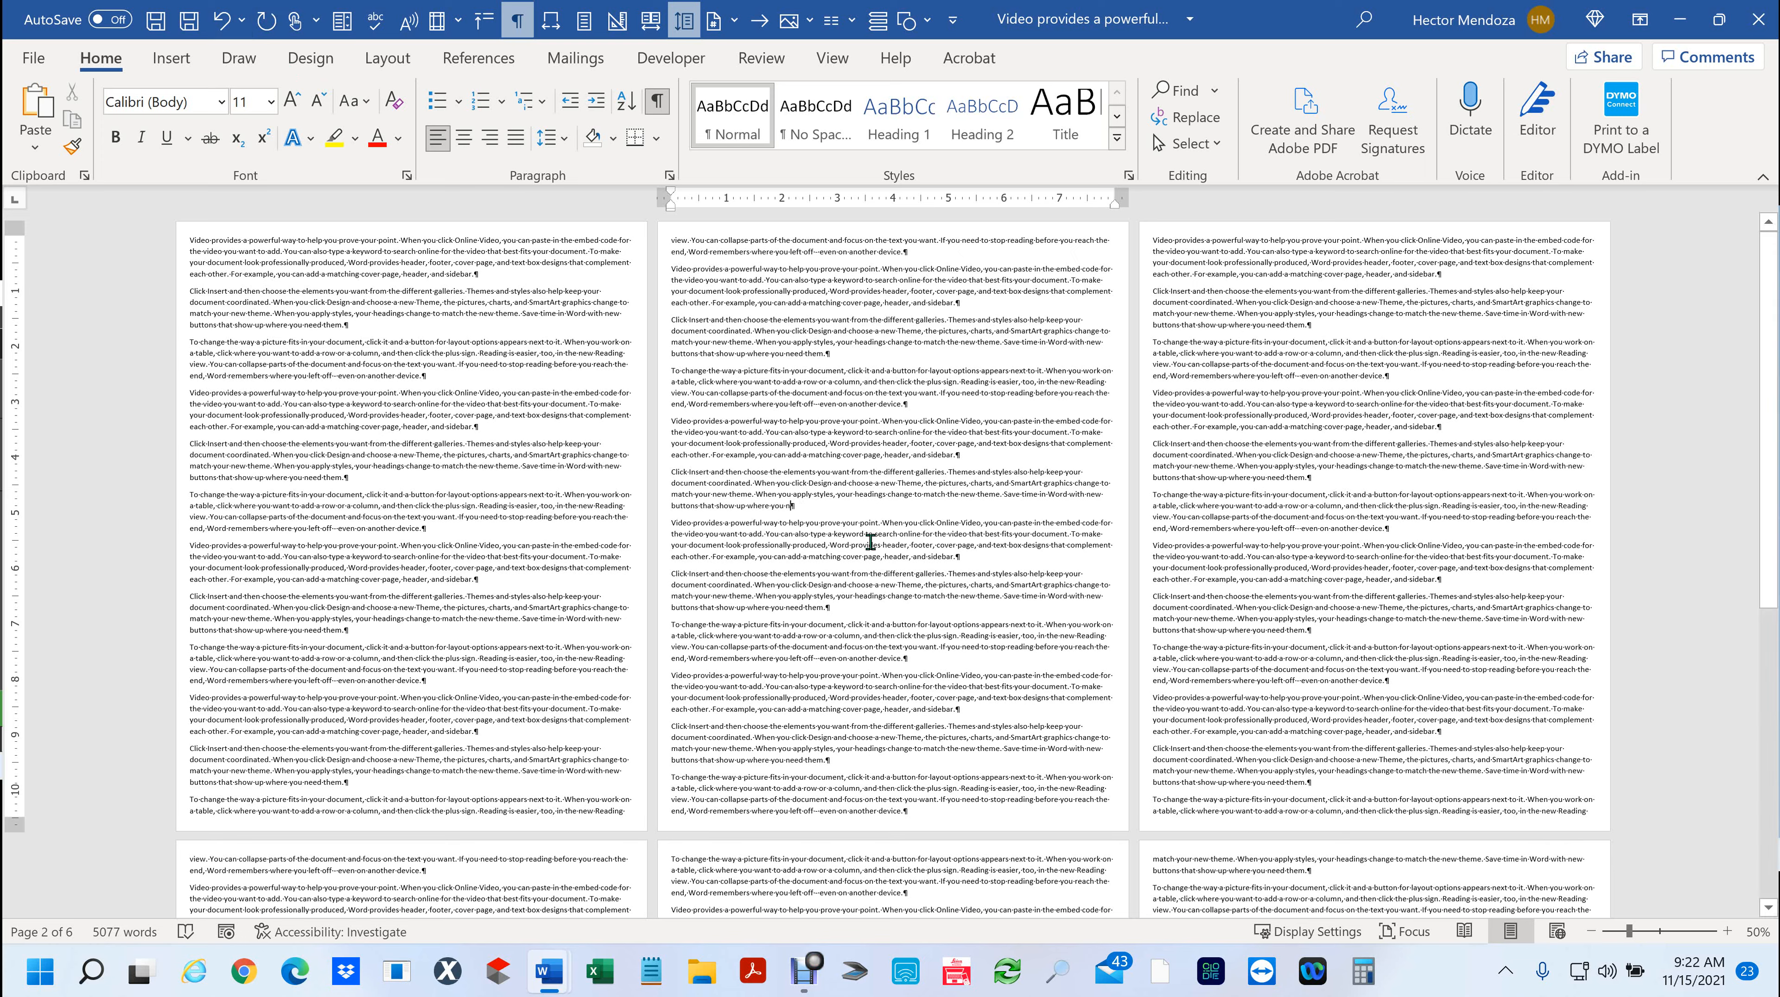
# - Color the mid-page-2 paragraph starting "Video provides a powerful way", right after the shortened paragraph, red
pyautogui.doubleClick(683, 522)
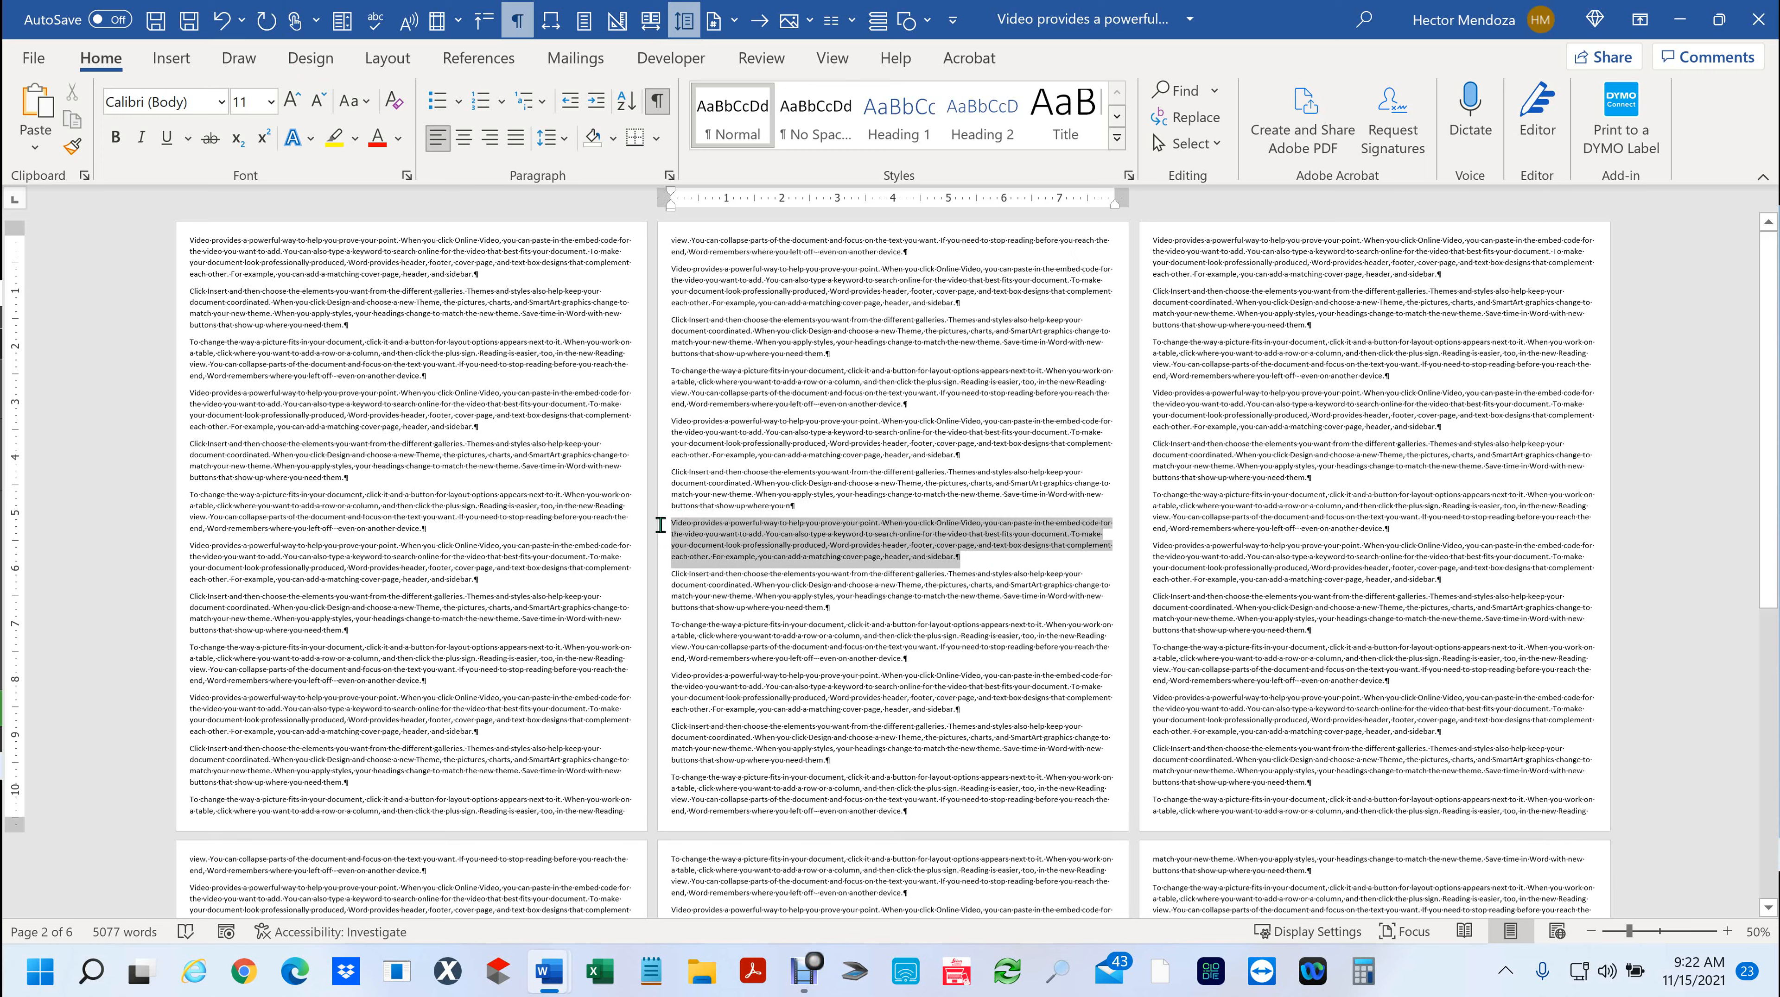
pyautogui.click(377, 137)
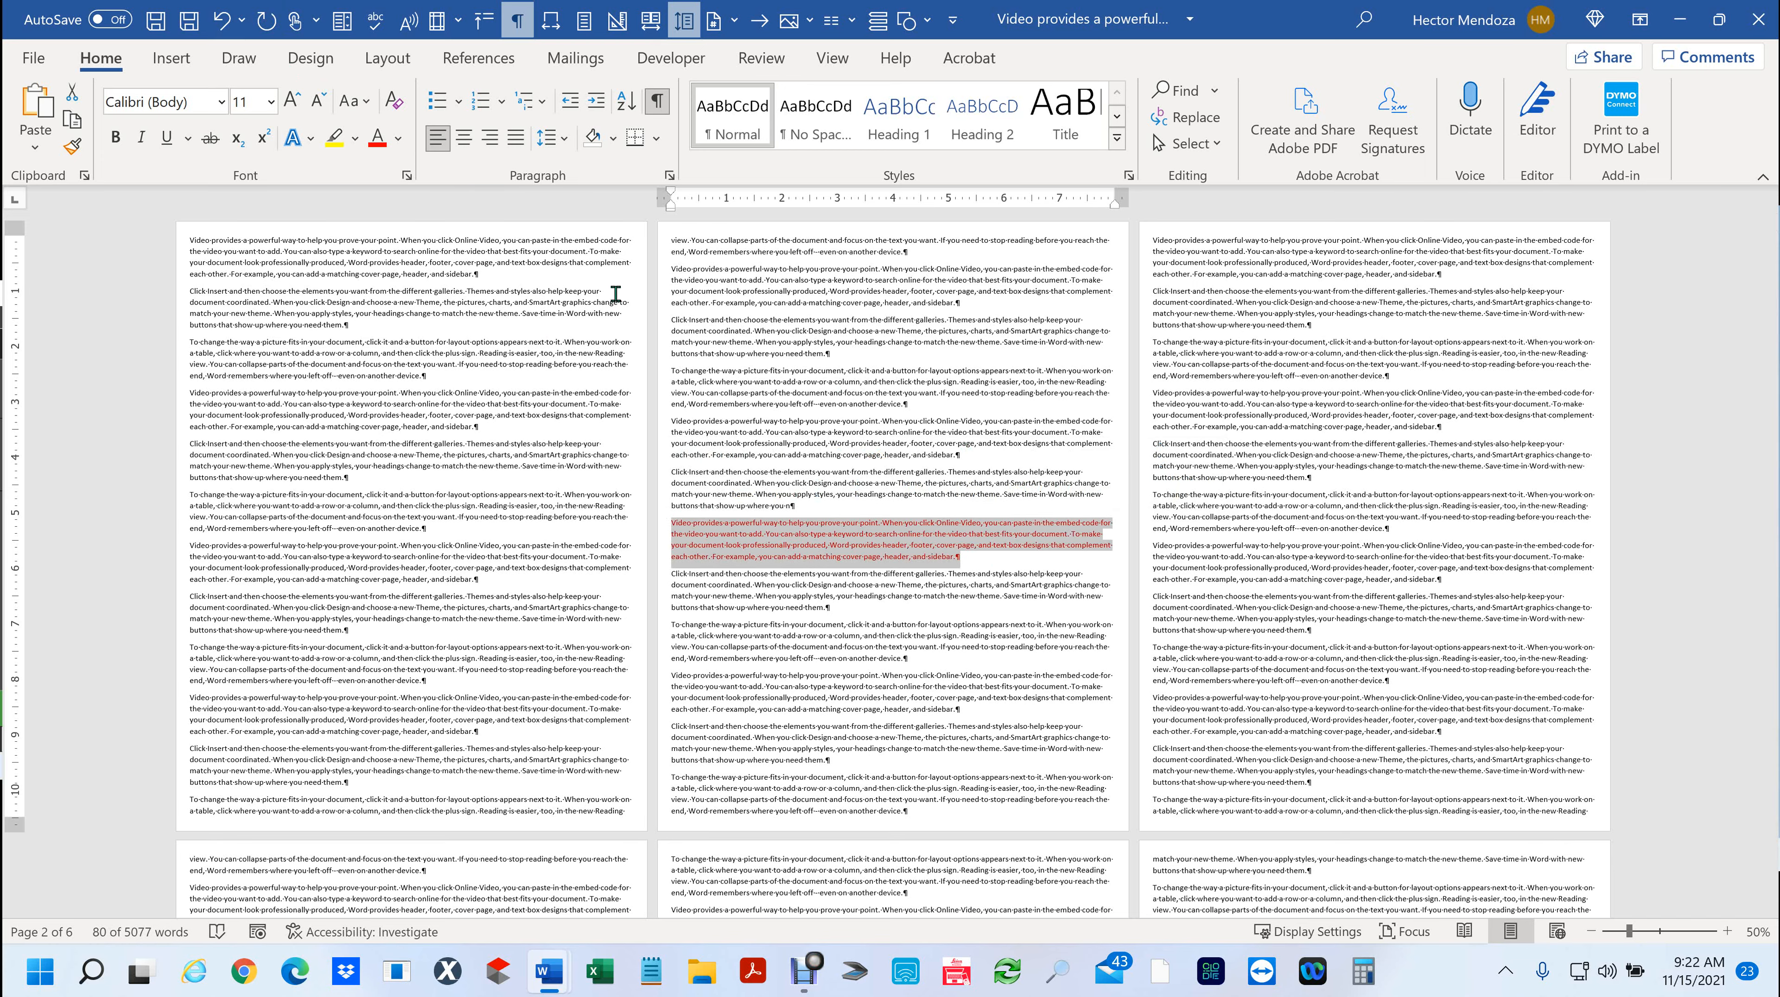
pyautogui.click(674, 507)
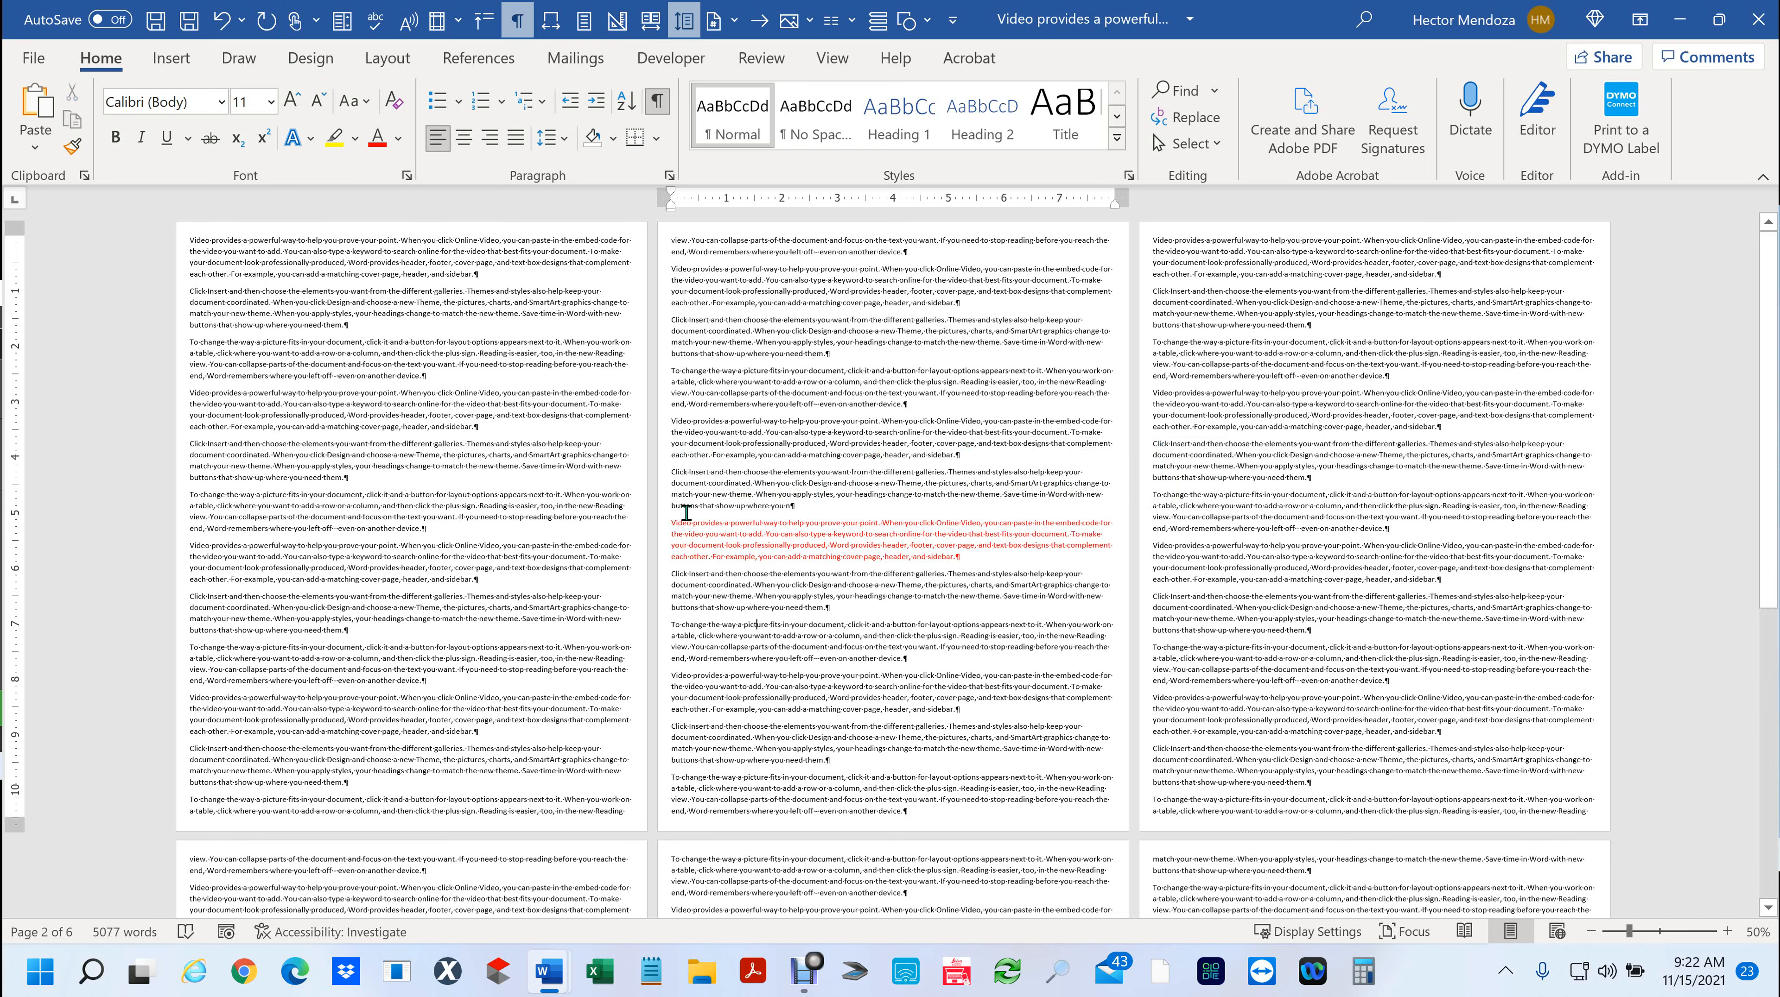
# - Insert three empty lines and a page break before the red paragraph on page 2
pyautogui.click(171, 58)
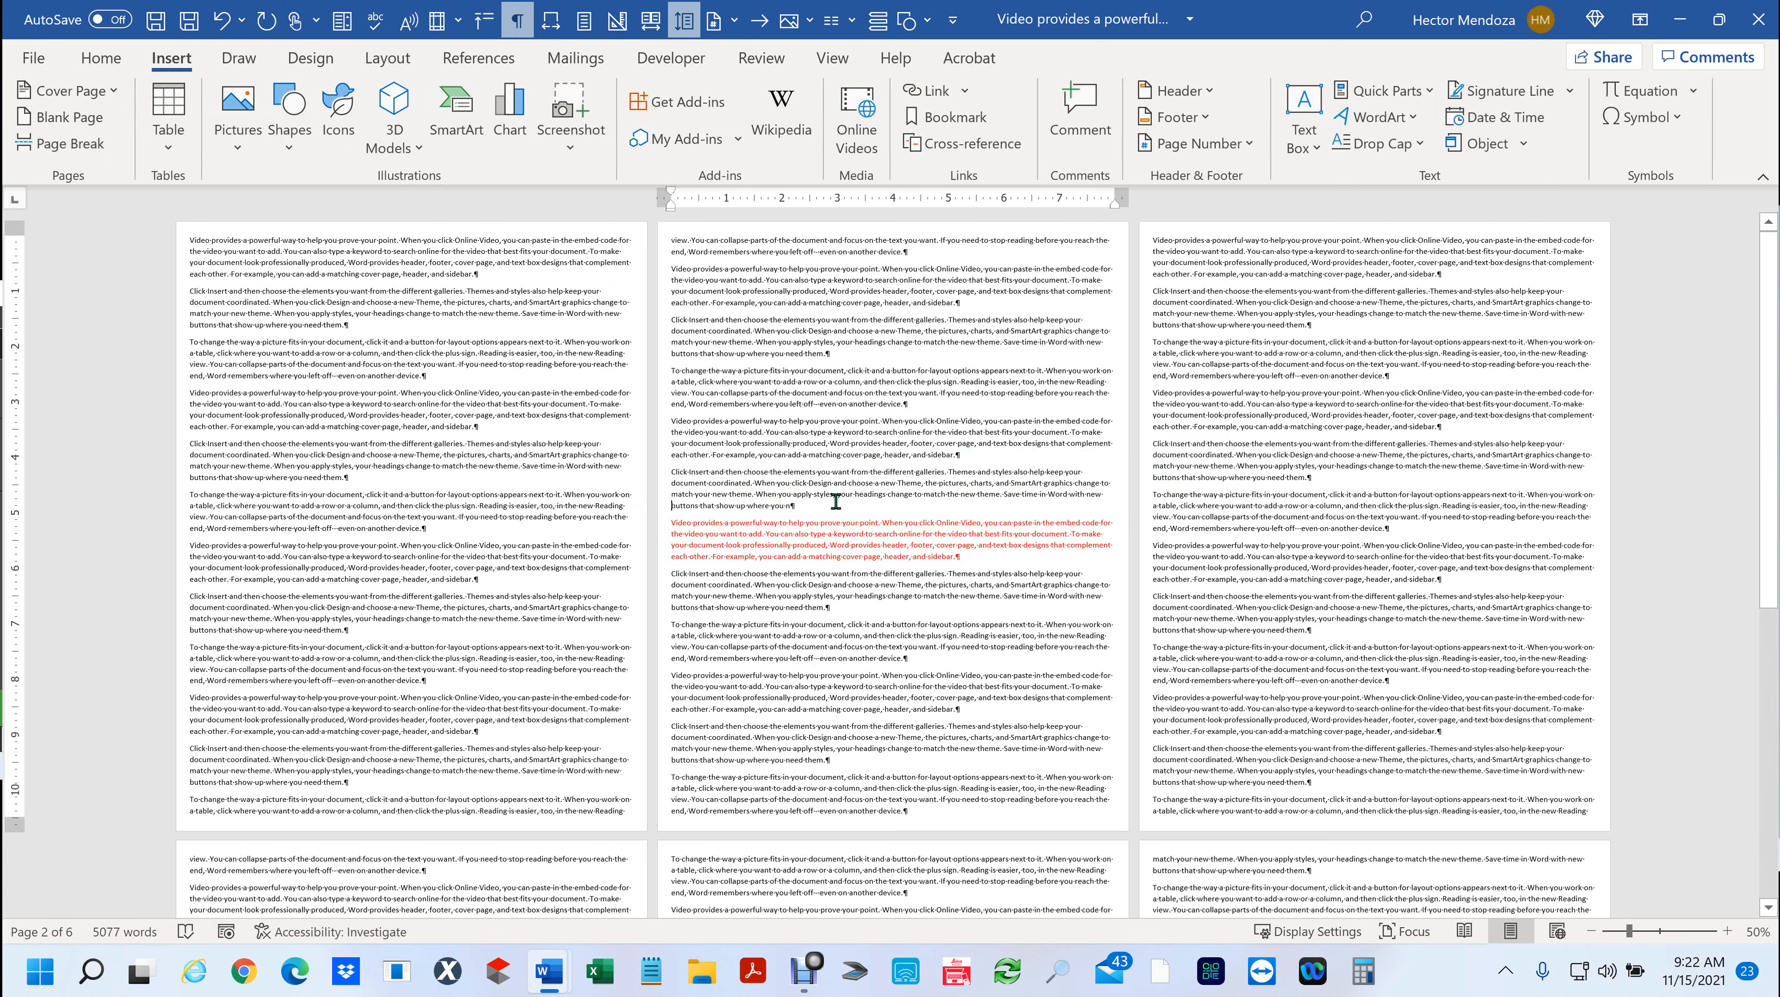
pyautogui.press('Return')
pyautogui.press('Return')
pyautogui.press('Return')
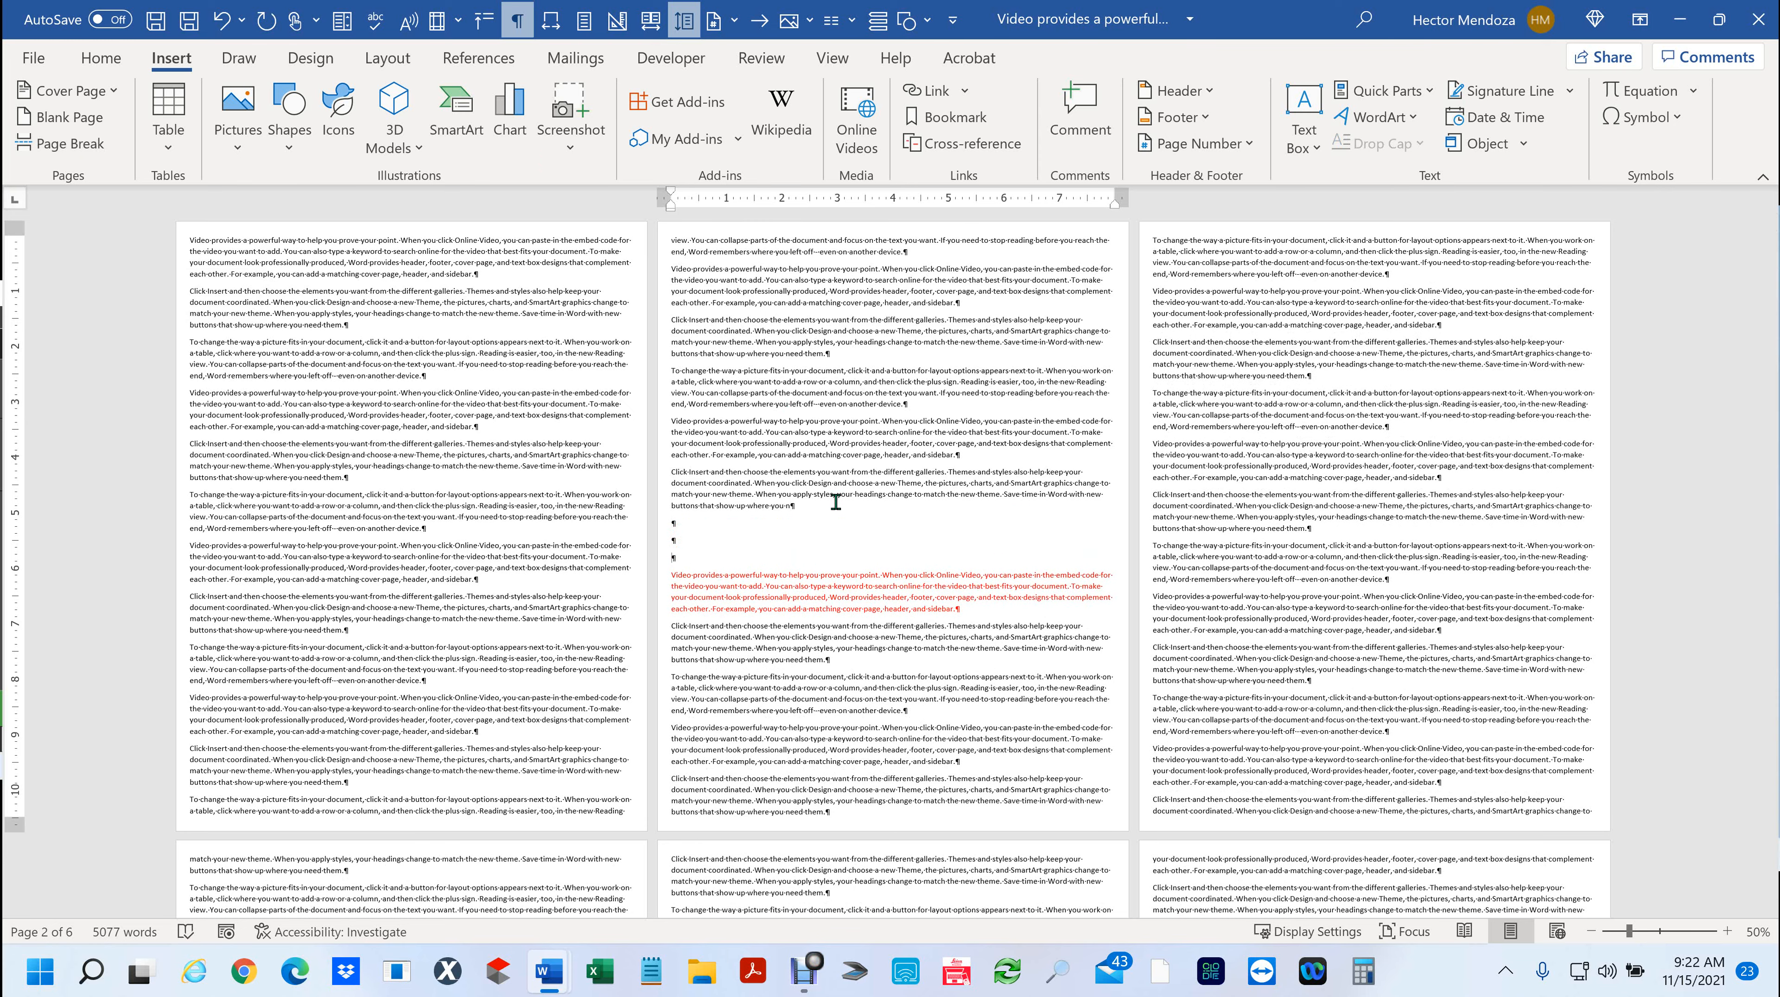
pyautogui.press('Down')
pyautogui.click(85, 153)
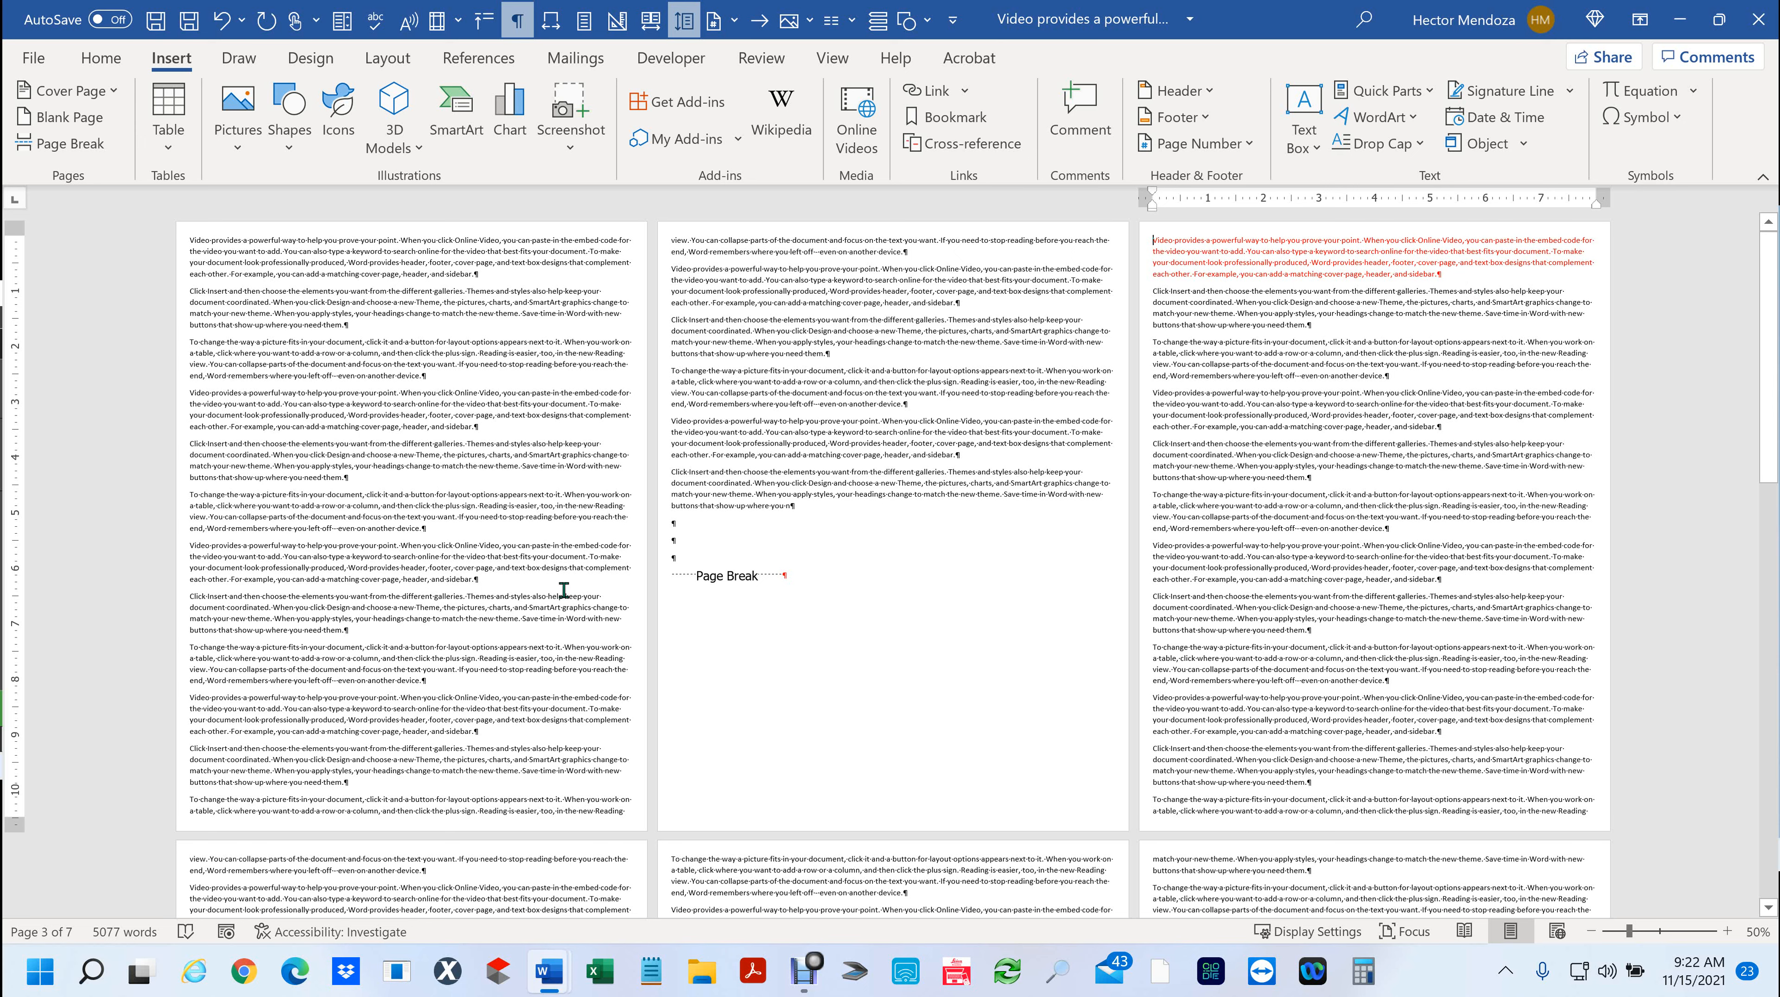
# - Add two more empty lines before the page break and paste a copy of the three paragraphs above the empty lines there
pyautogui.click(695, 534)
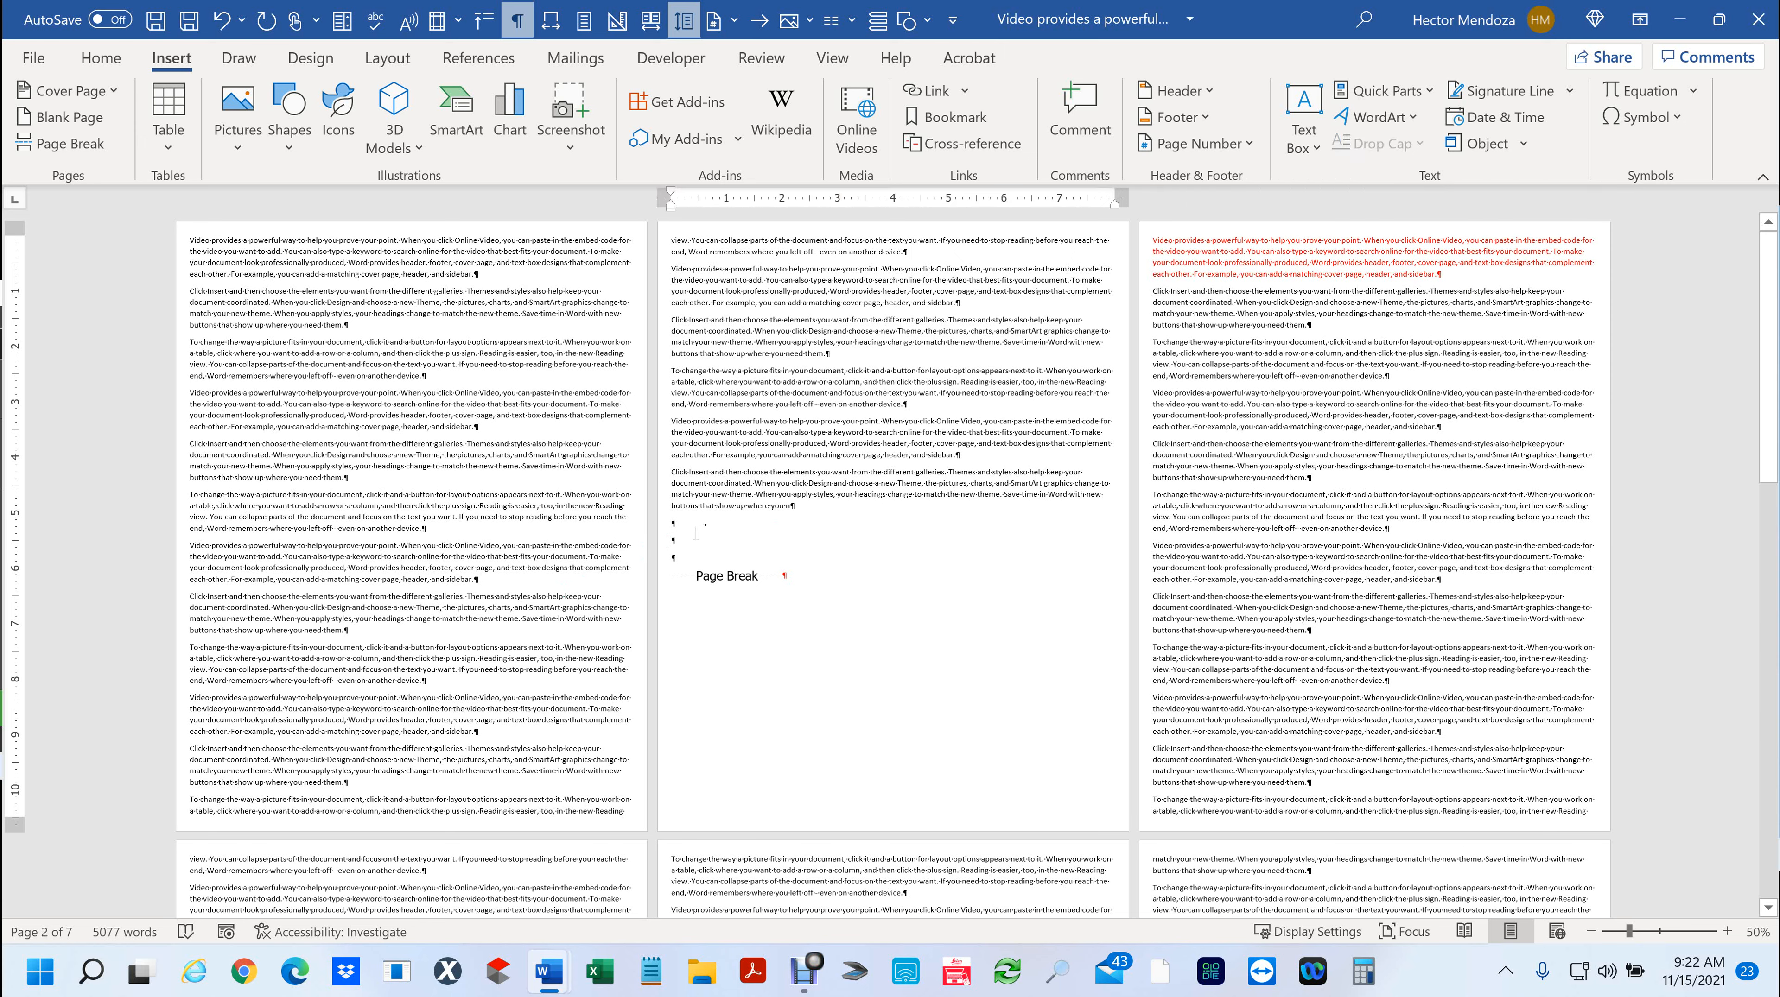
pyautogui.moveTo(795, 506); pyautogui.dragTo(662, 376)
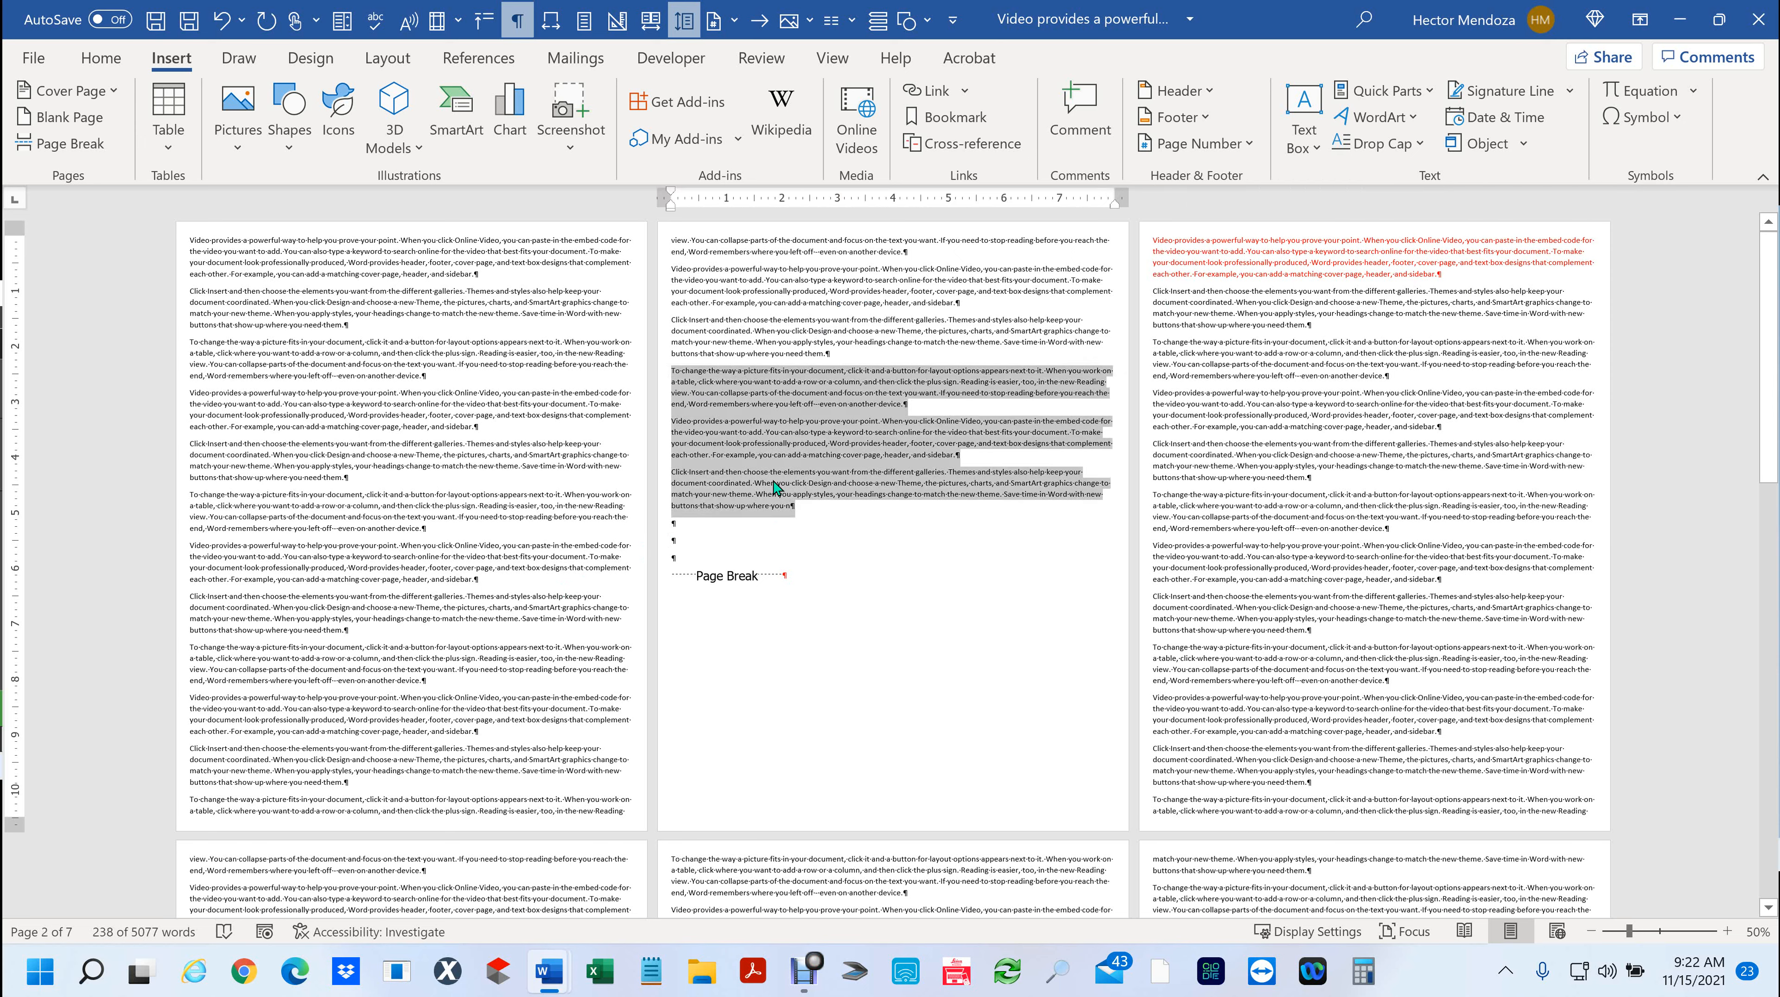
pyautogui.click(688, 528)
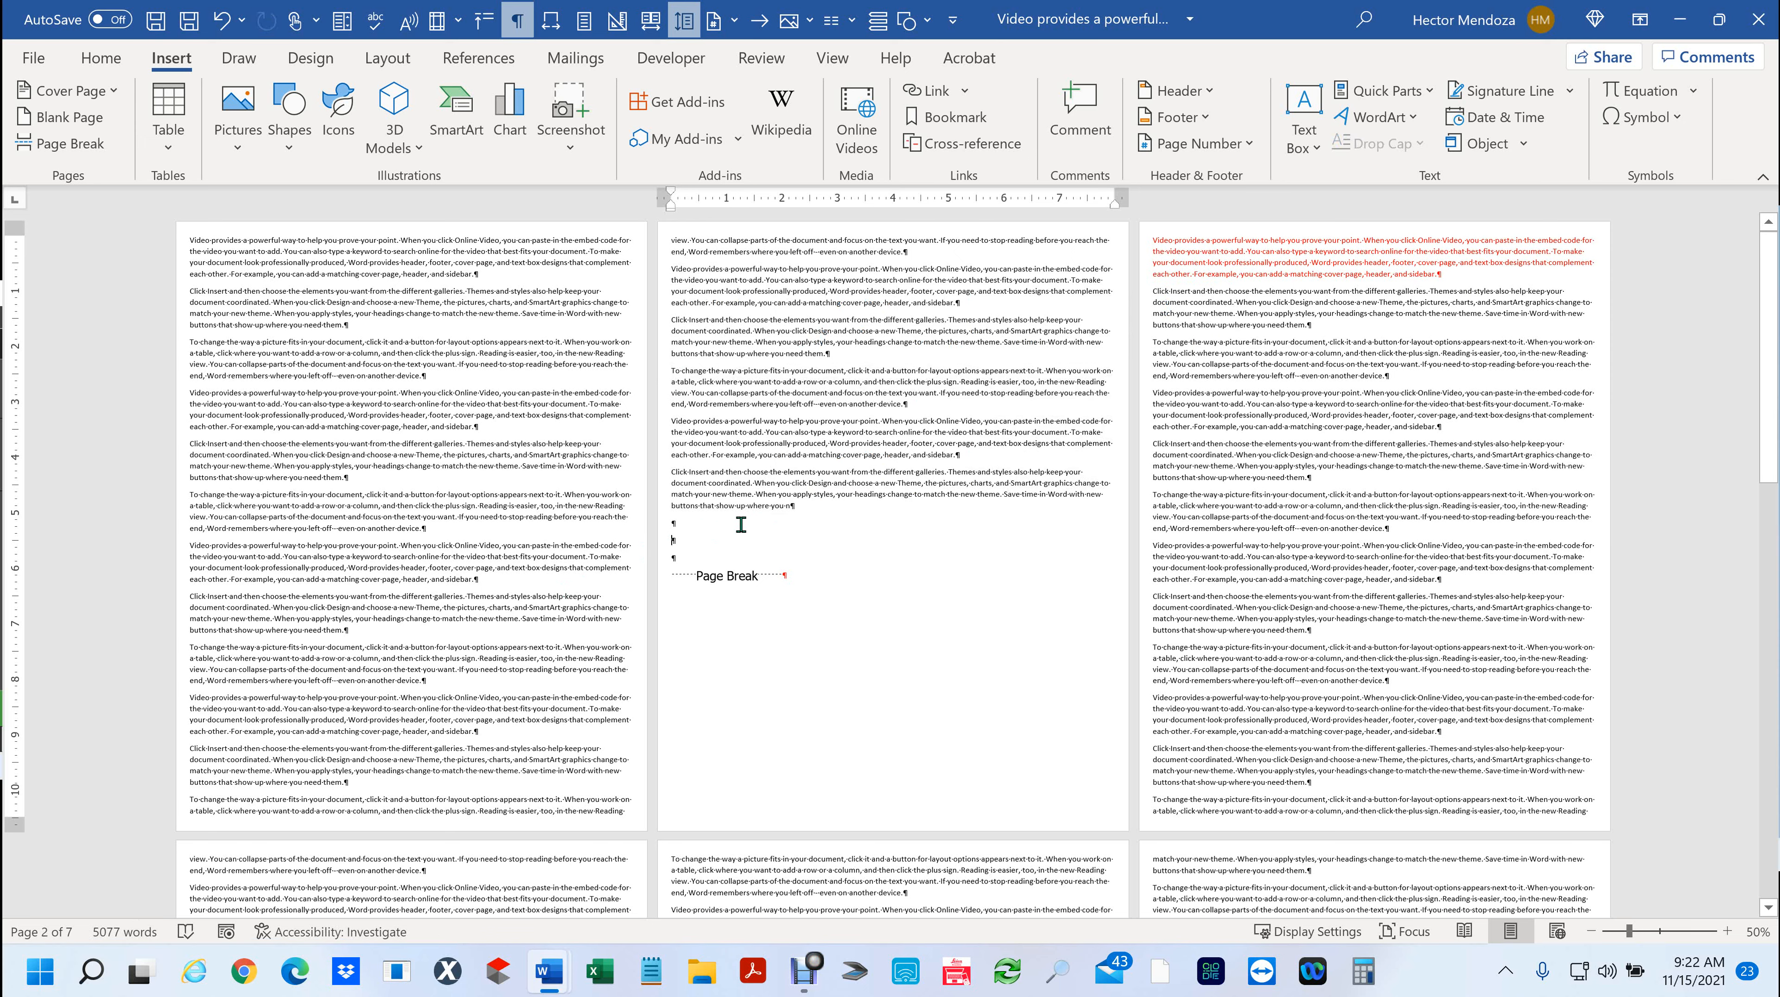
pyautogui.press('Return')
pyautogui.press('Return')
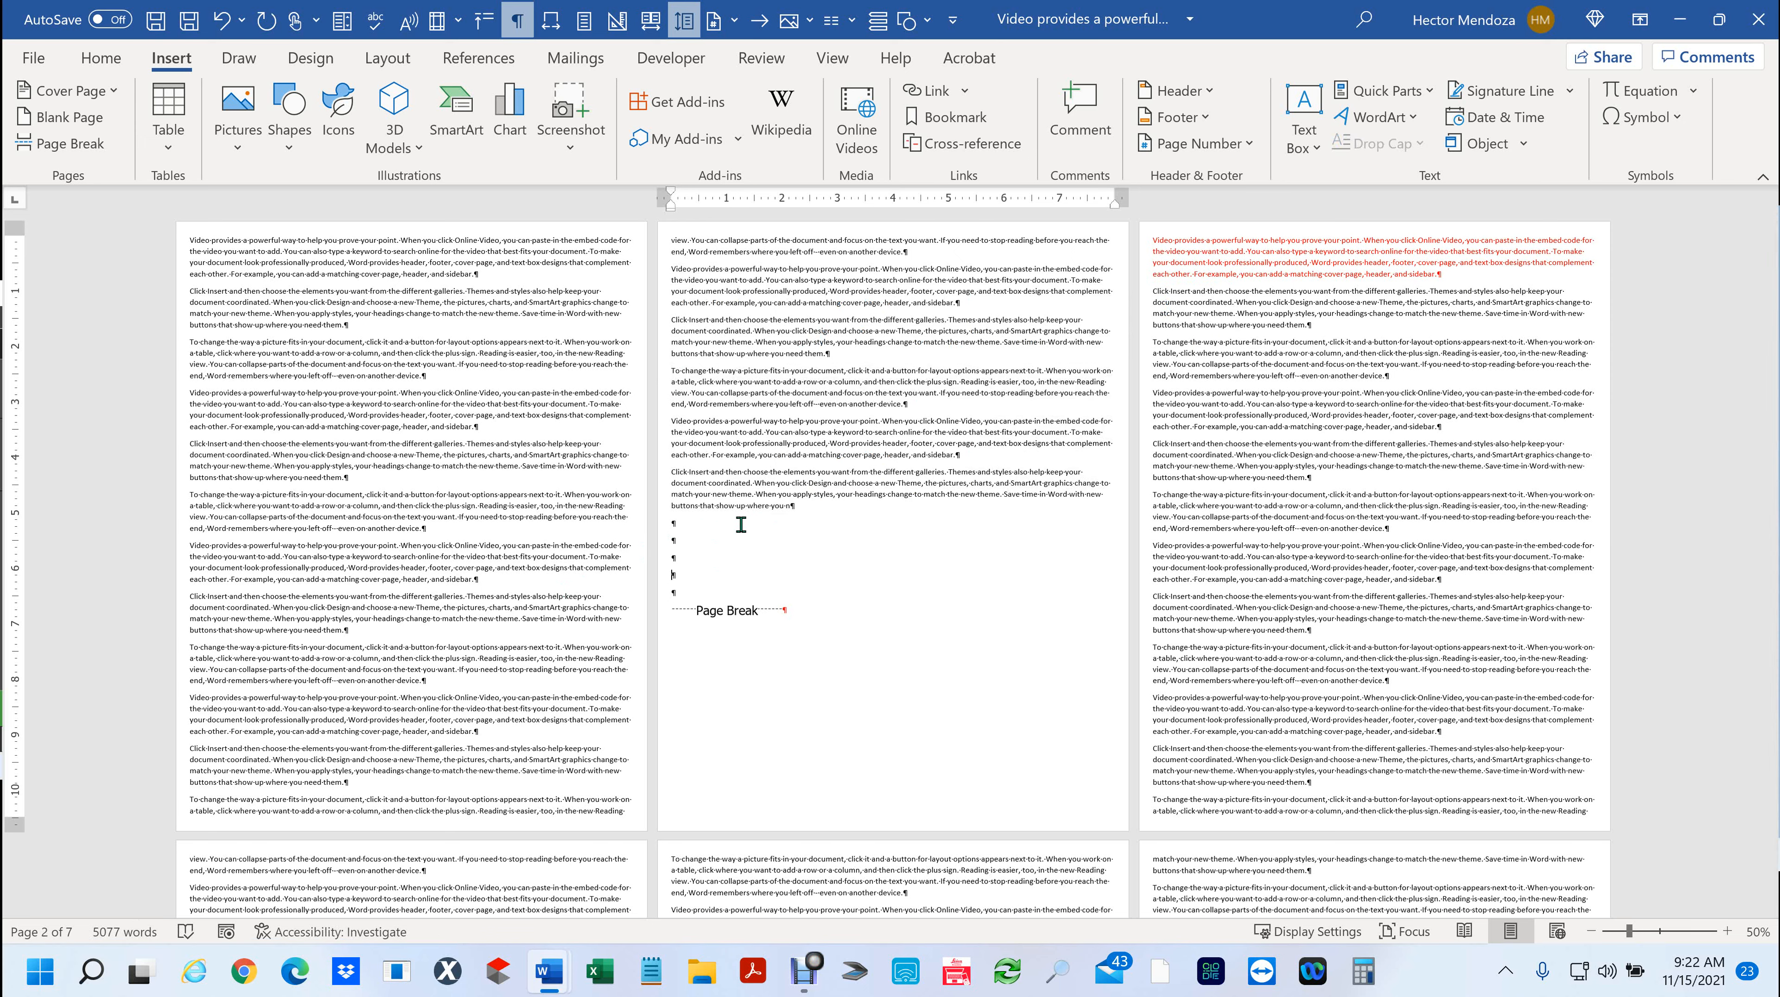
pyautogui.write('To change the way a picture fits in your document, click it and a button for layout options appears next to it. When you work on a table, click where you want to add a row or a column, and then click the plus sign. Reading is easier, too, in the new Reading view. You can collapse parts of the document and focus on the text you want. If you need to stop reading before you reach the end, Word remembers where you left off -- even on another device. Video provides a powerful way to help you prove your point. When you click Online Video, you can paste in the embed code for the video you want to add. You can also type a keyword to search online for the video that best fits your document. To make your document look professionally produced, Word provides header, footer, cover page, and text box designs that complement each other. For example, you can add a matching cover page, header, and sidebar. Click Insert and then choose the elements you want from the different galleries. Themes and styles also help keep your document coordinated. When you click Design and choose a new Theme, the pictures, charts, and SmartArt graphics change to match your new theme. When you apply styles, your headings change to match the new theme. Save time in Word with new buttons that show up where you n')
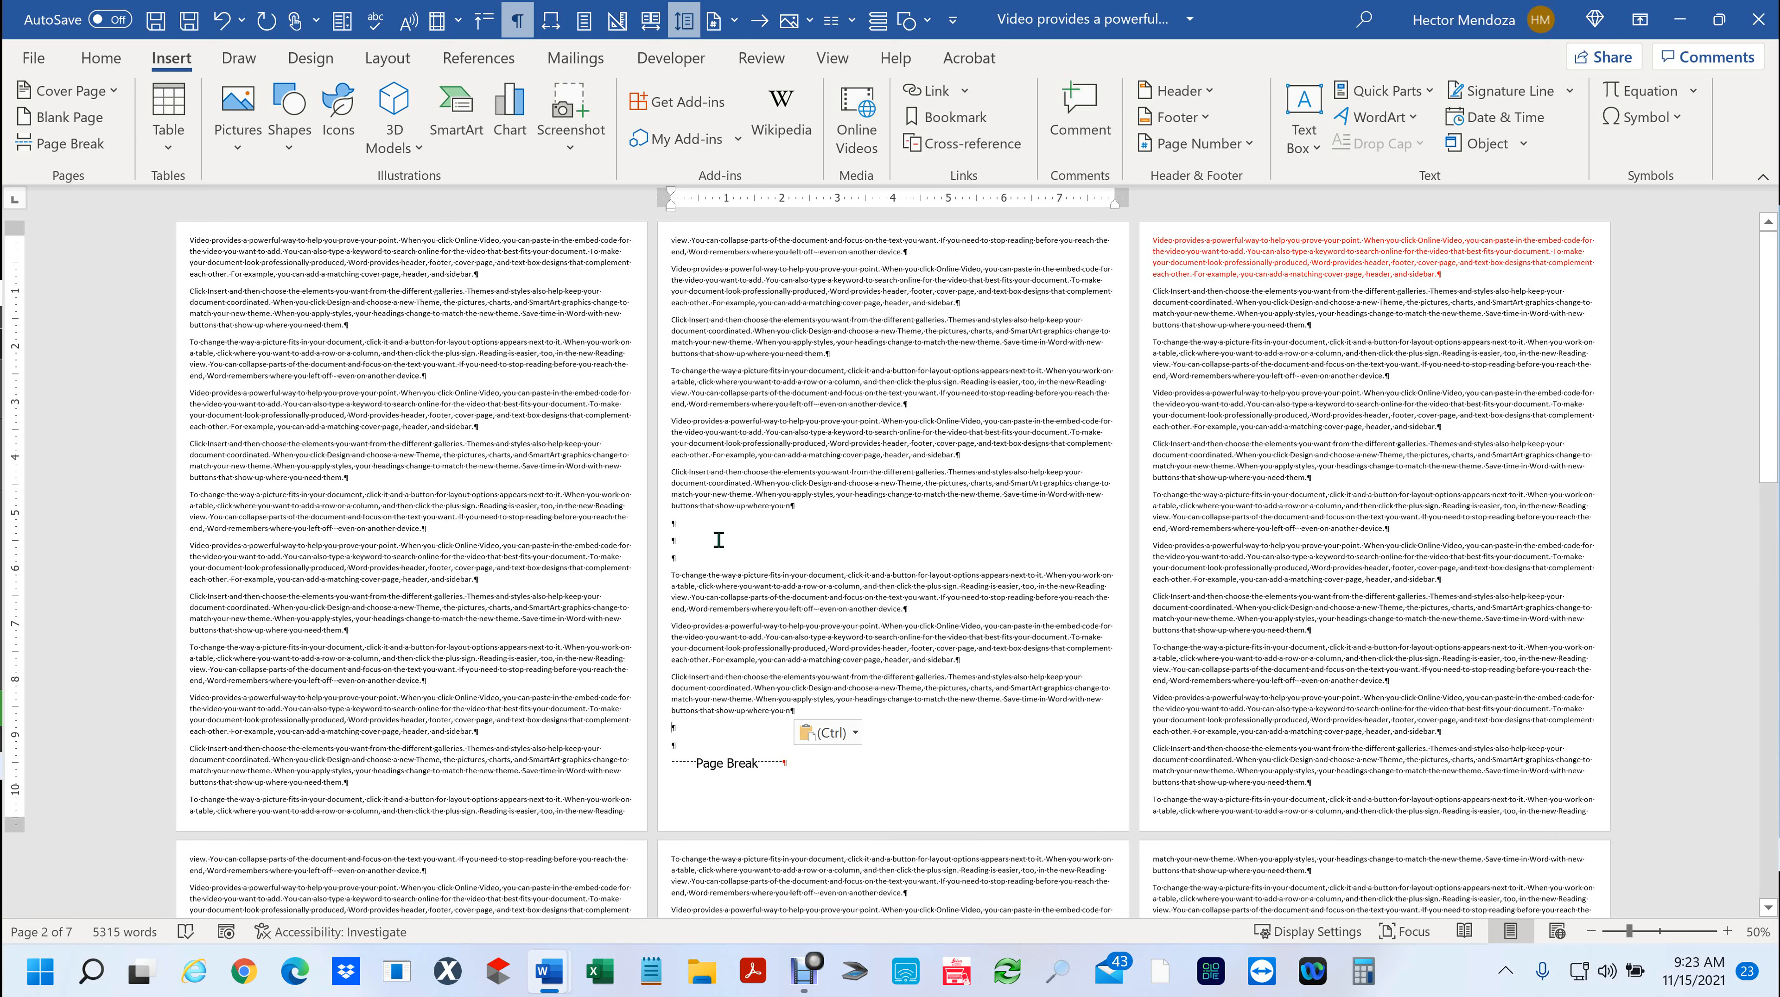
# - Examine the empty lines on page 2 and locate the command for page and section breaks
pyautogui.moveTo(705, 535); pyautogui.dragTo(709, 559)
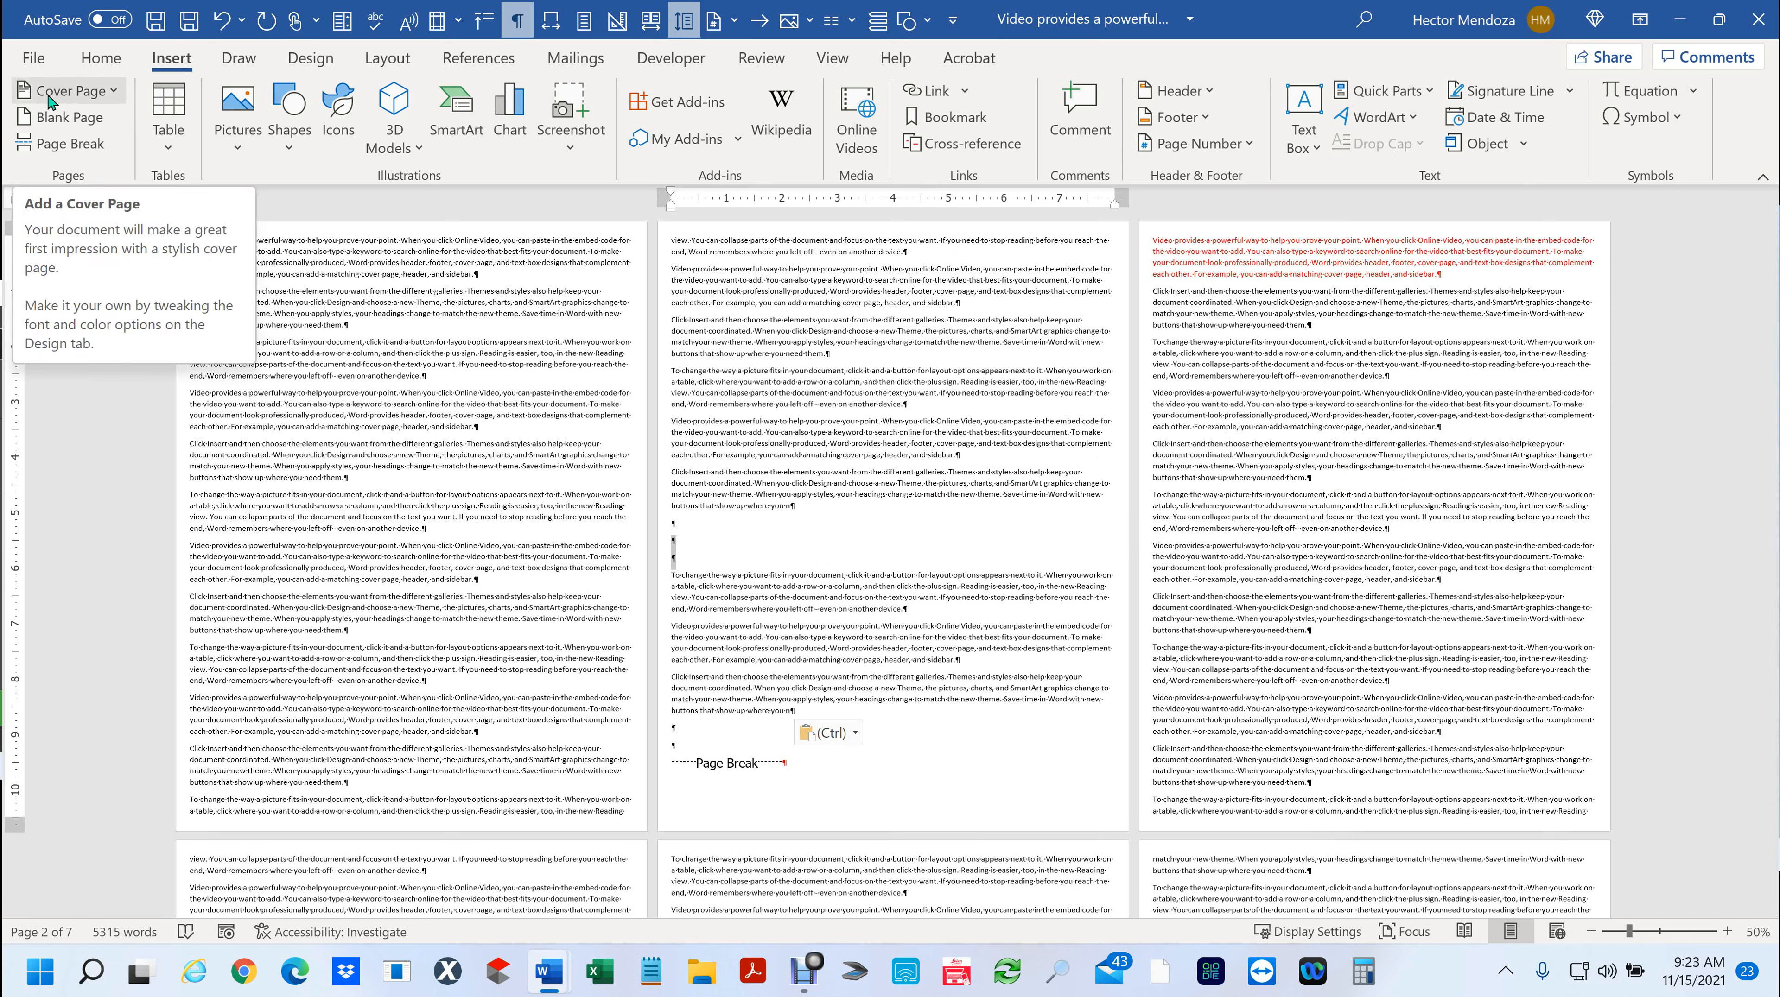
pyautogui.click(835, 529)
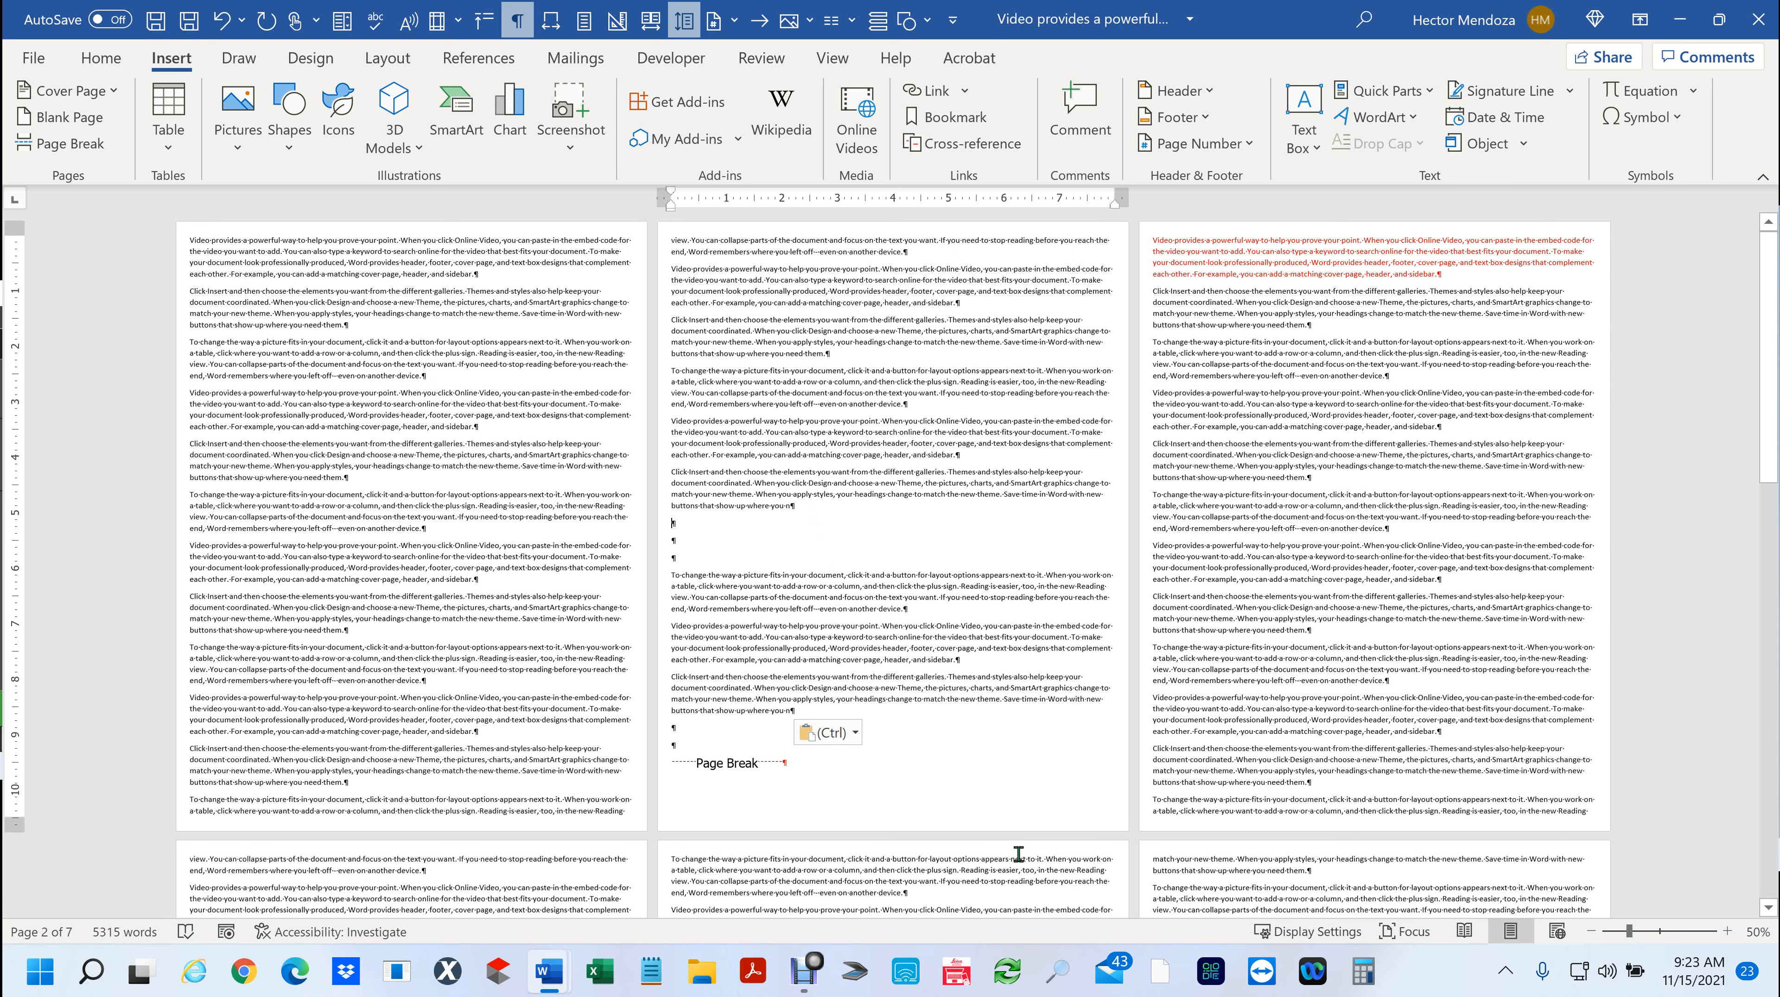
pyautogui.click(391, 61)
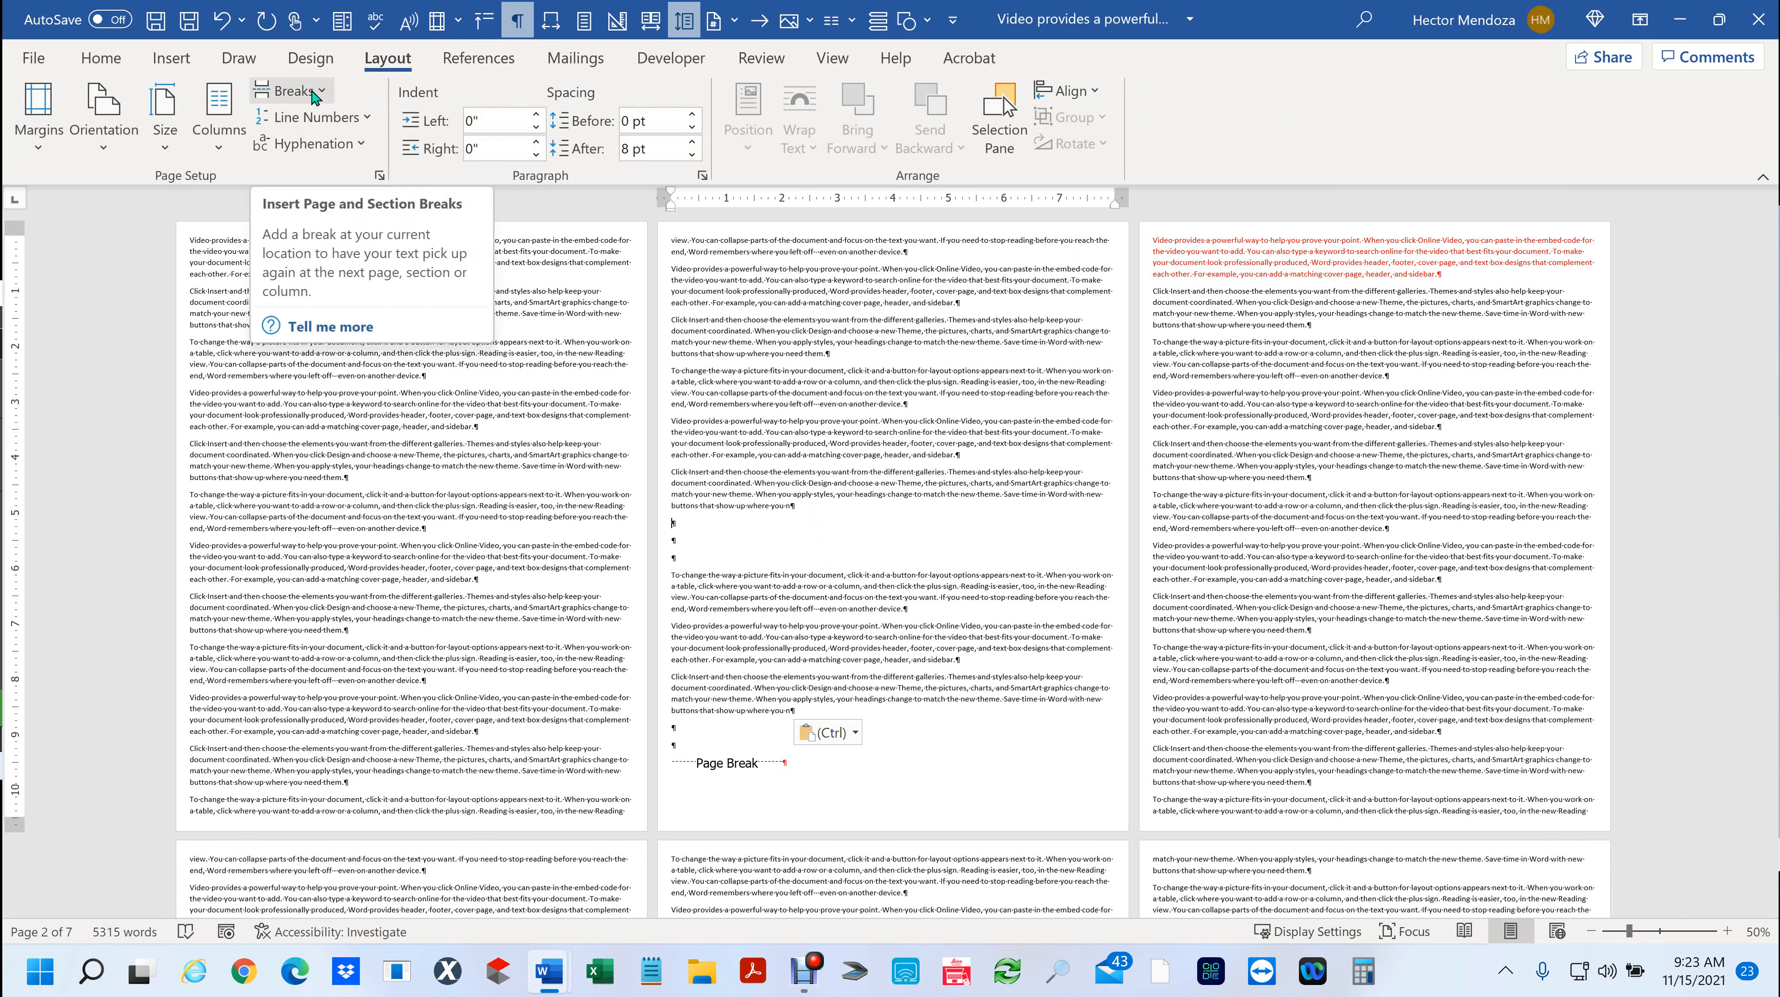
# - Try deleting everything from the first empty line through the page break on page 2, and undo the deletion
pyautogui.click(684, 528)
pyautogui.moveTo(683, 529); pyautogui.dragTo(1012, 804)
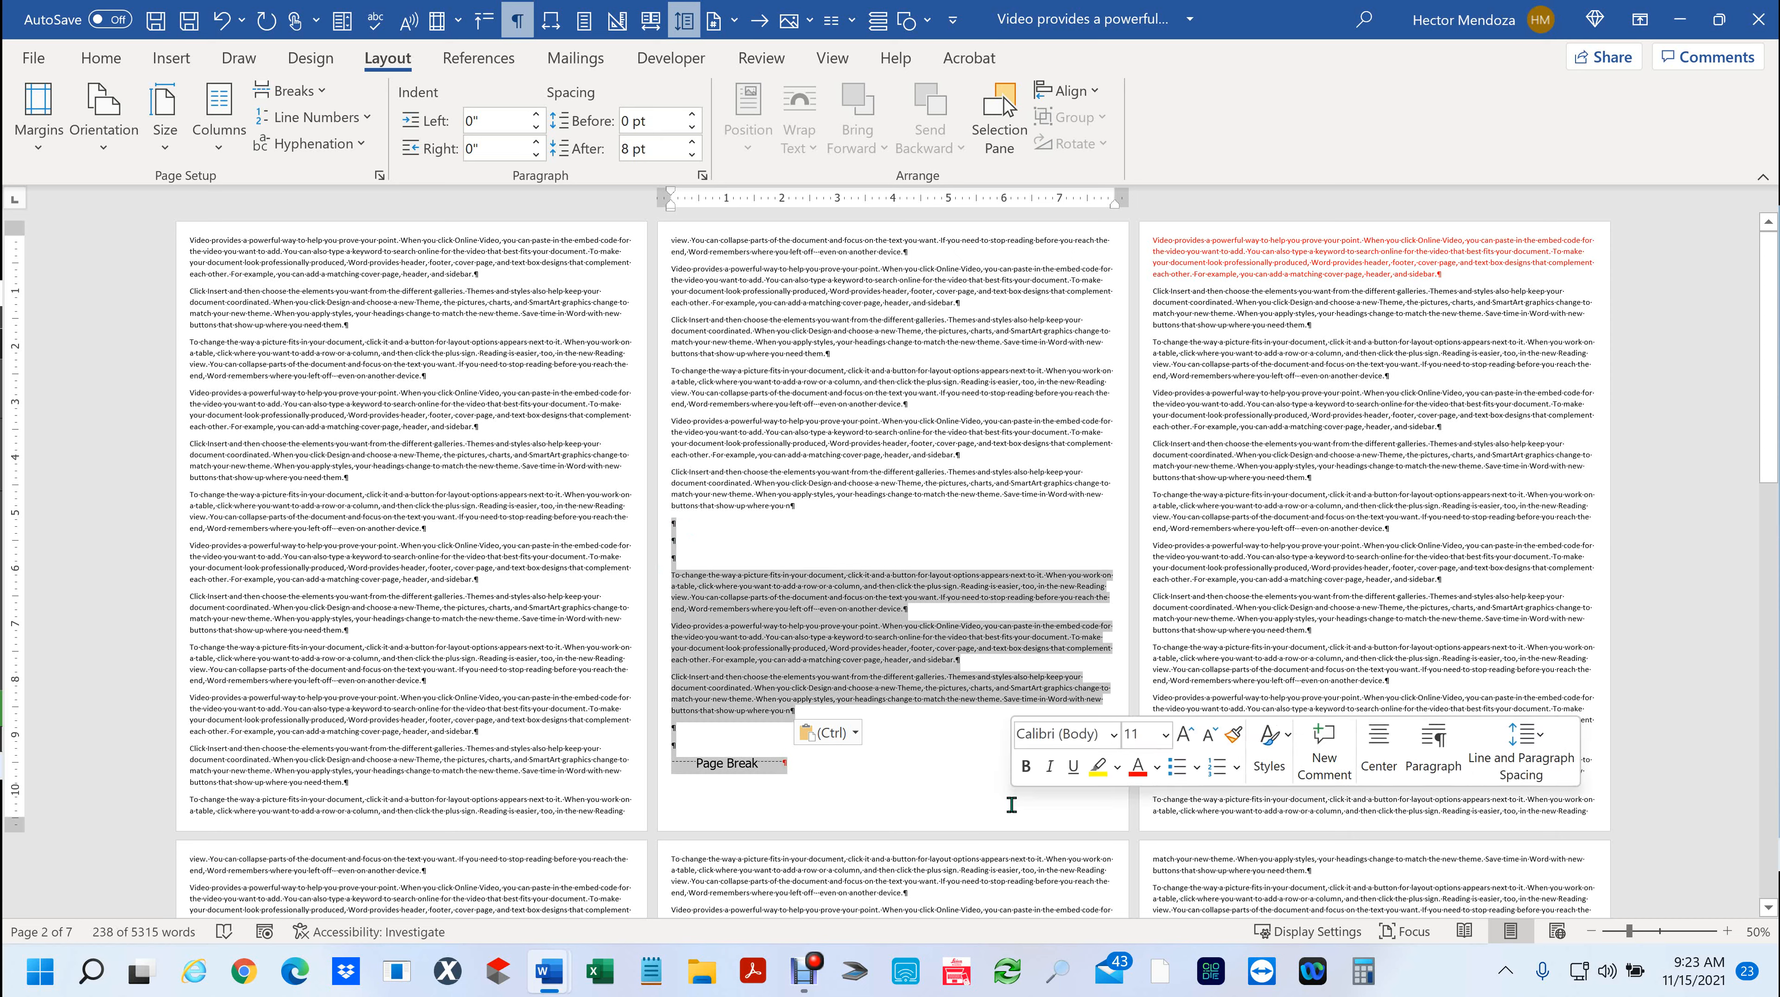
pyautogui.press('Delete')
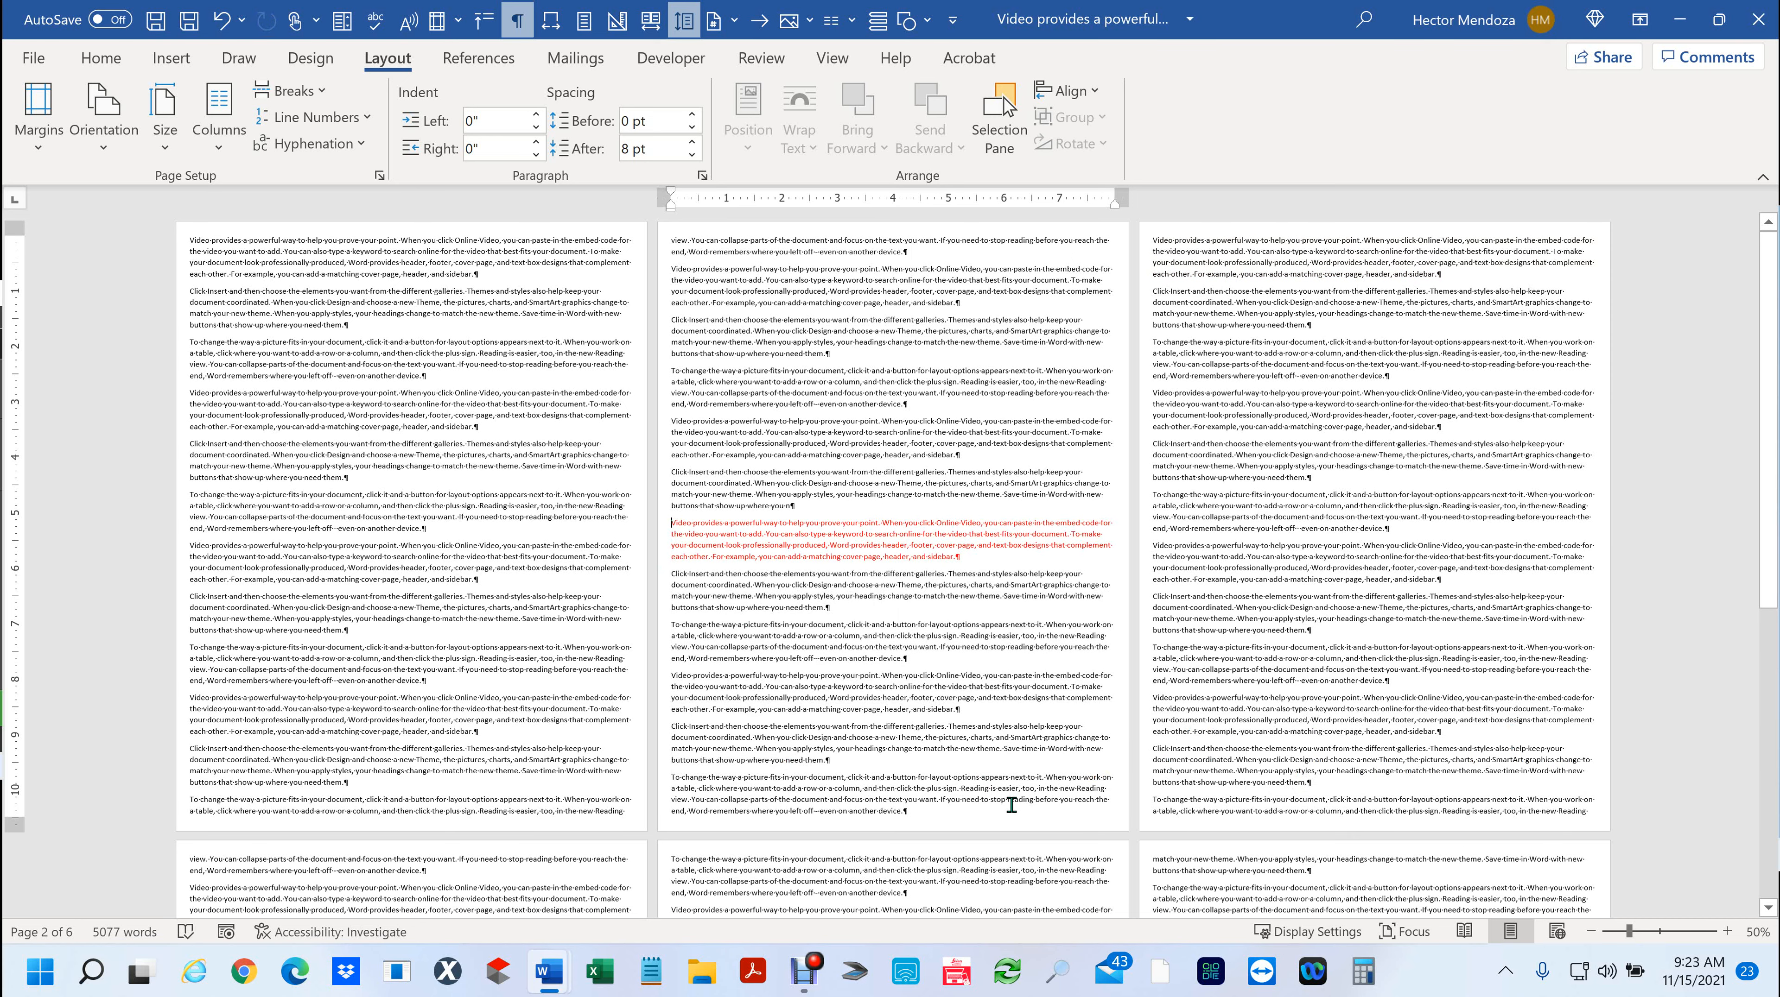
pyautogui.hotkey('ctrl', 'z')
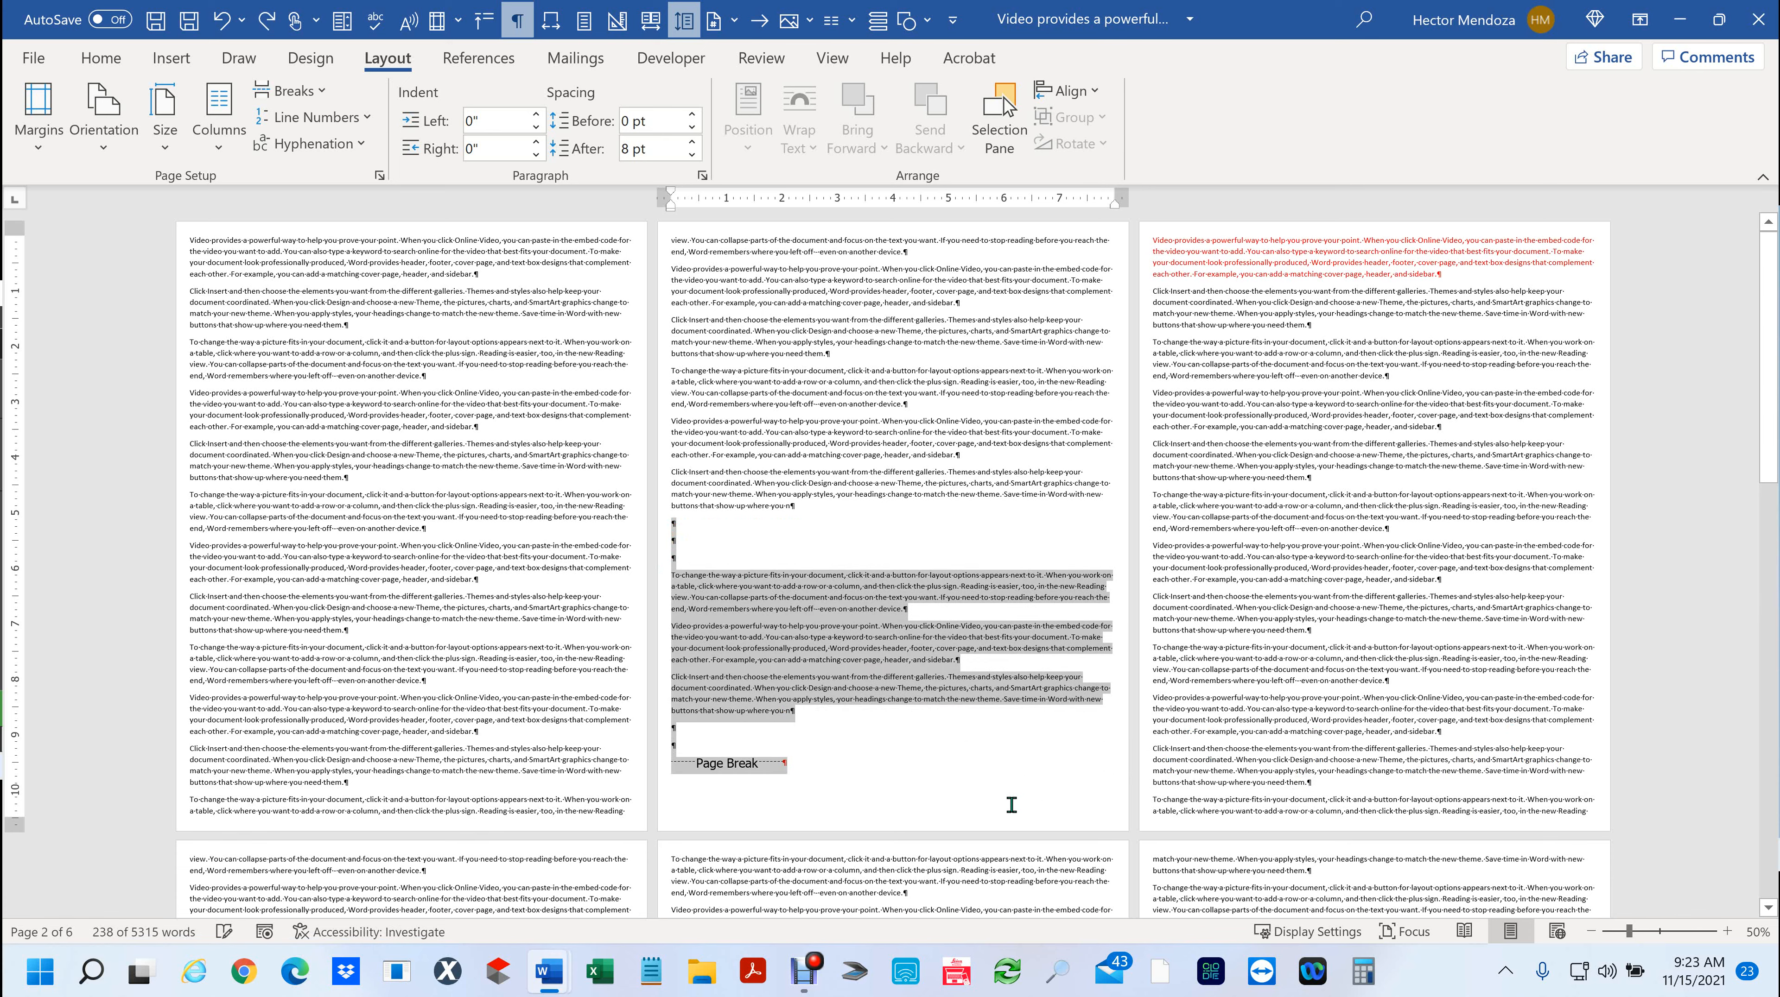
# - Try changing the orientation to Landscape with the red paragraph on page 3 selected, and undo it
pyautogui.click(1308, 404)
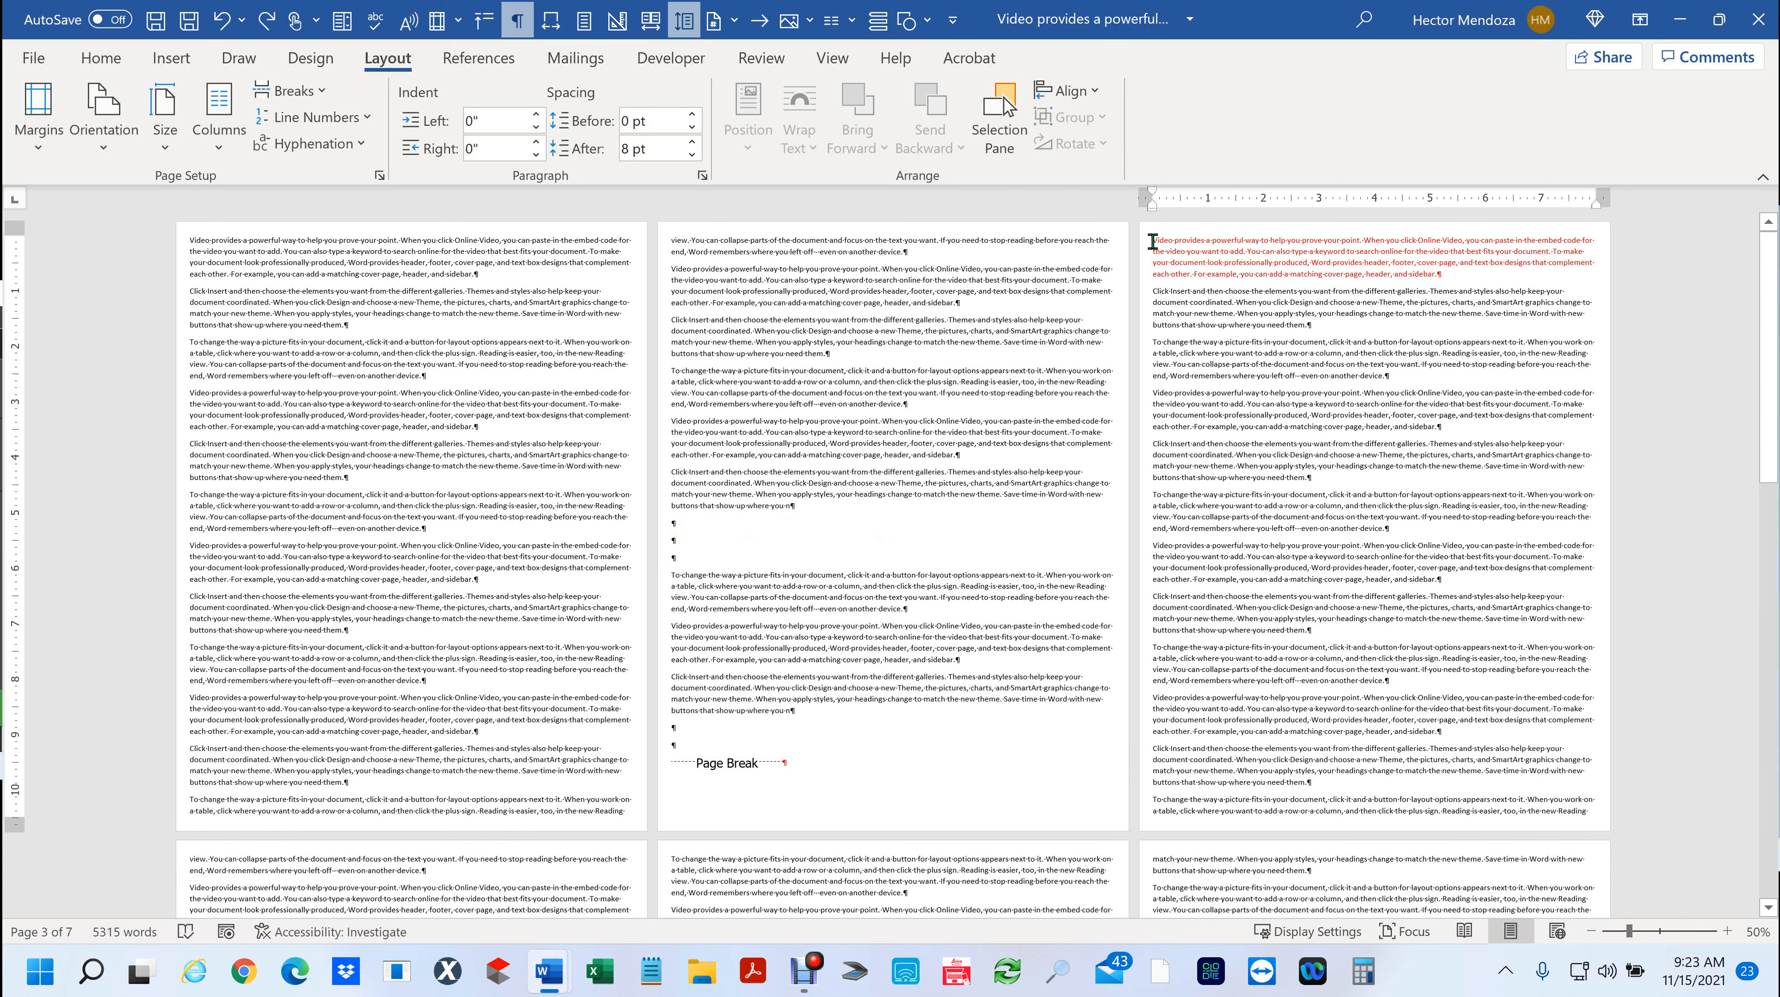
pyautogui.moveTo(1152, 239); pyautogui.dragTo(1488, 273)
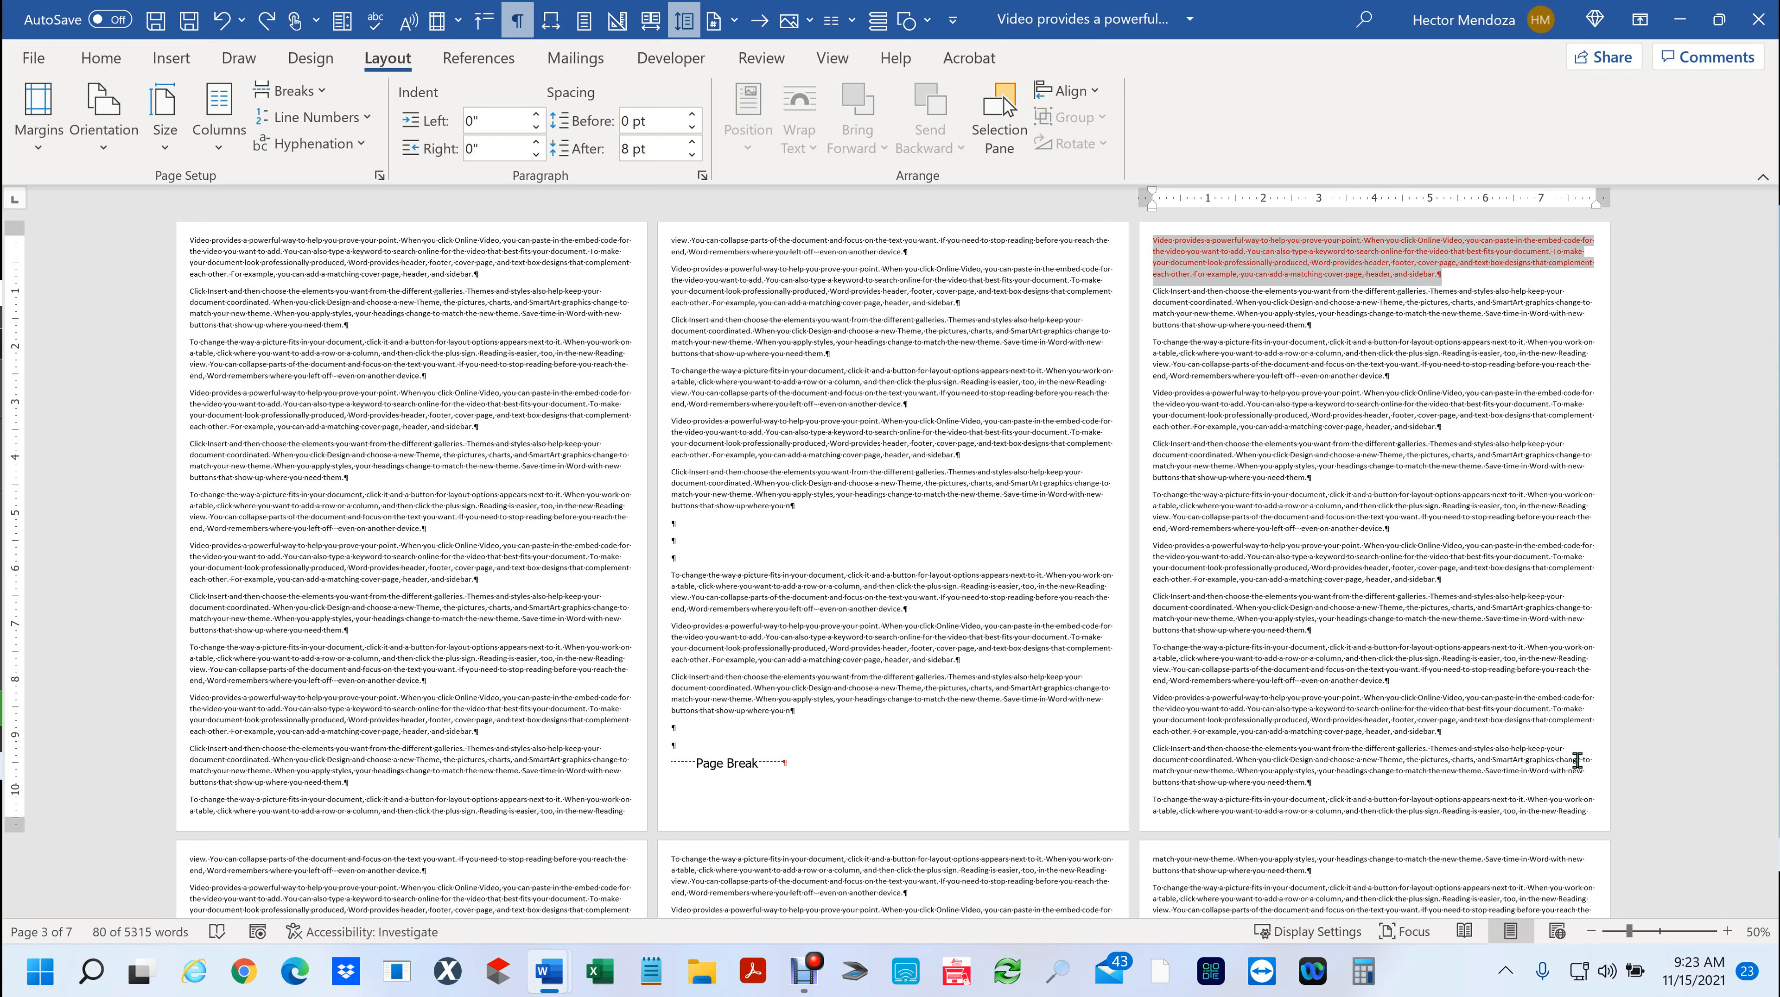
pyautogui.click(102, 119)
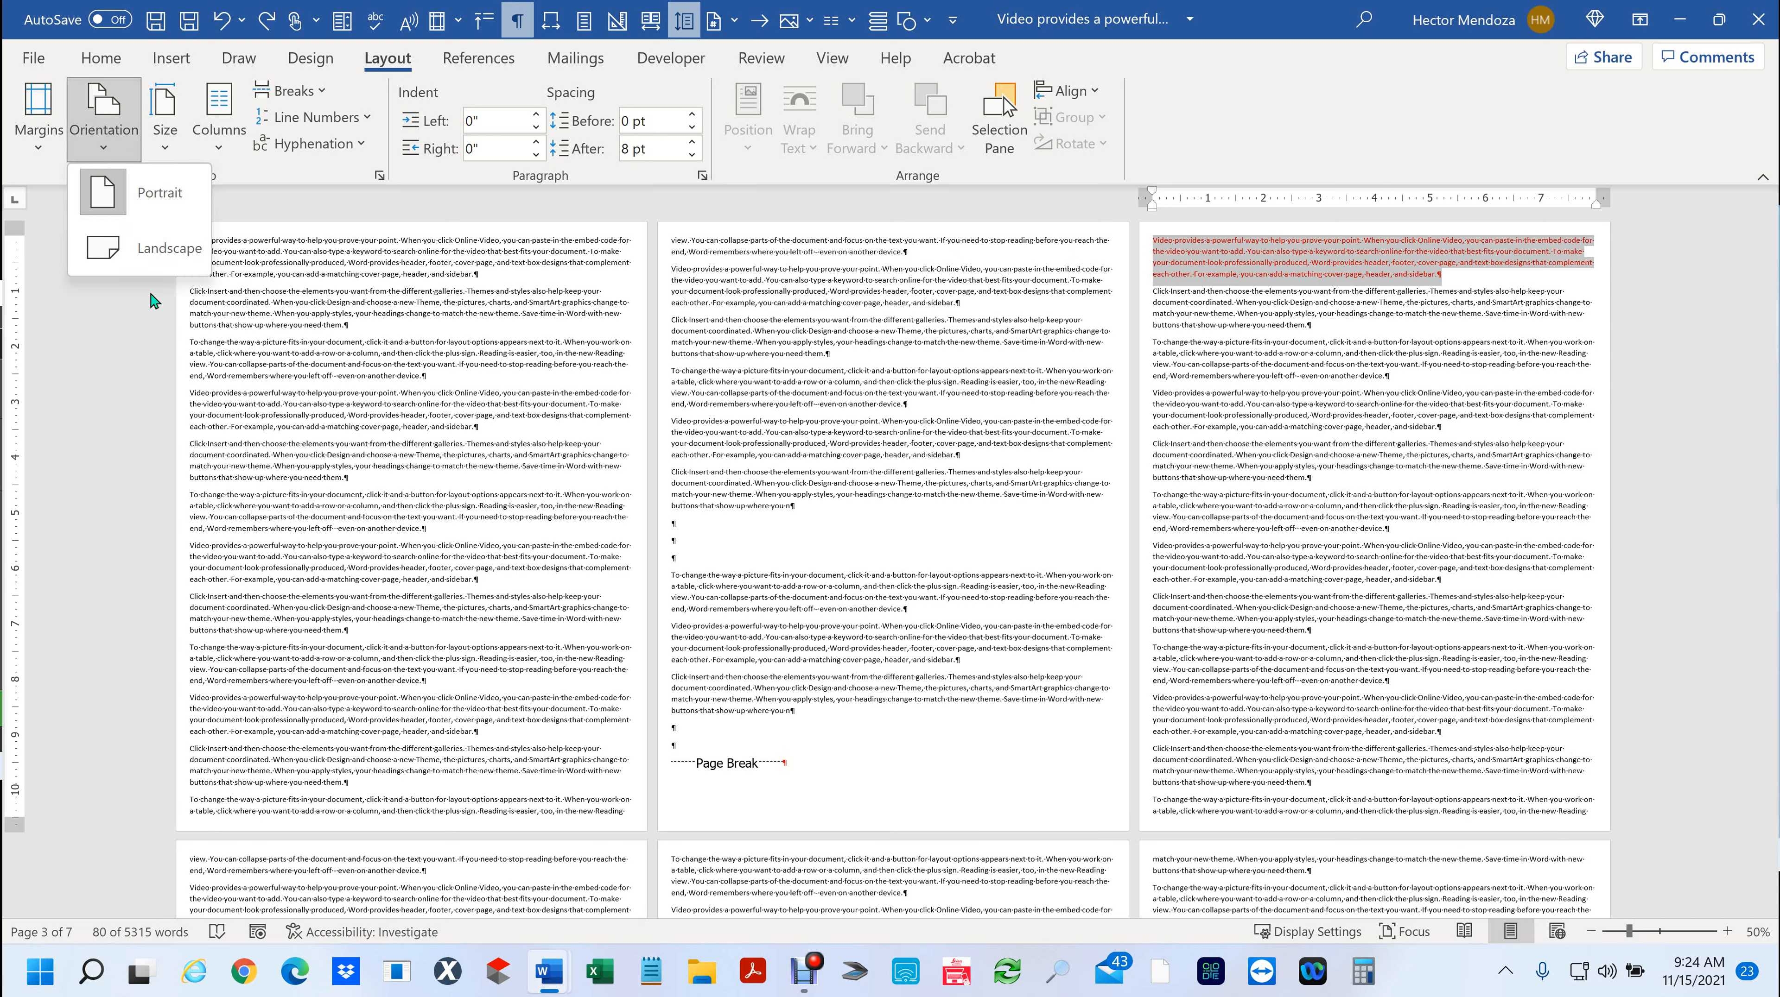
pyautogui.click(162, 264)
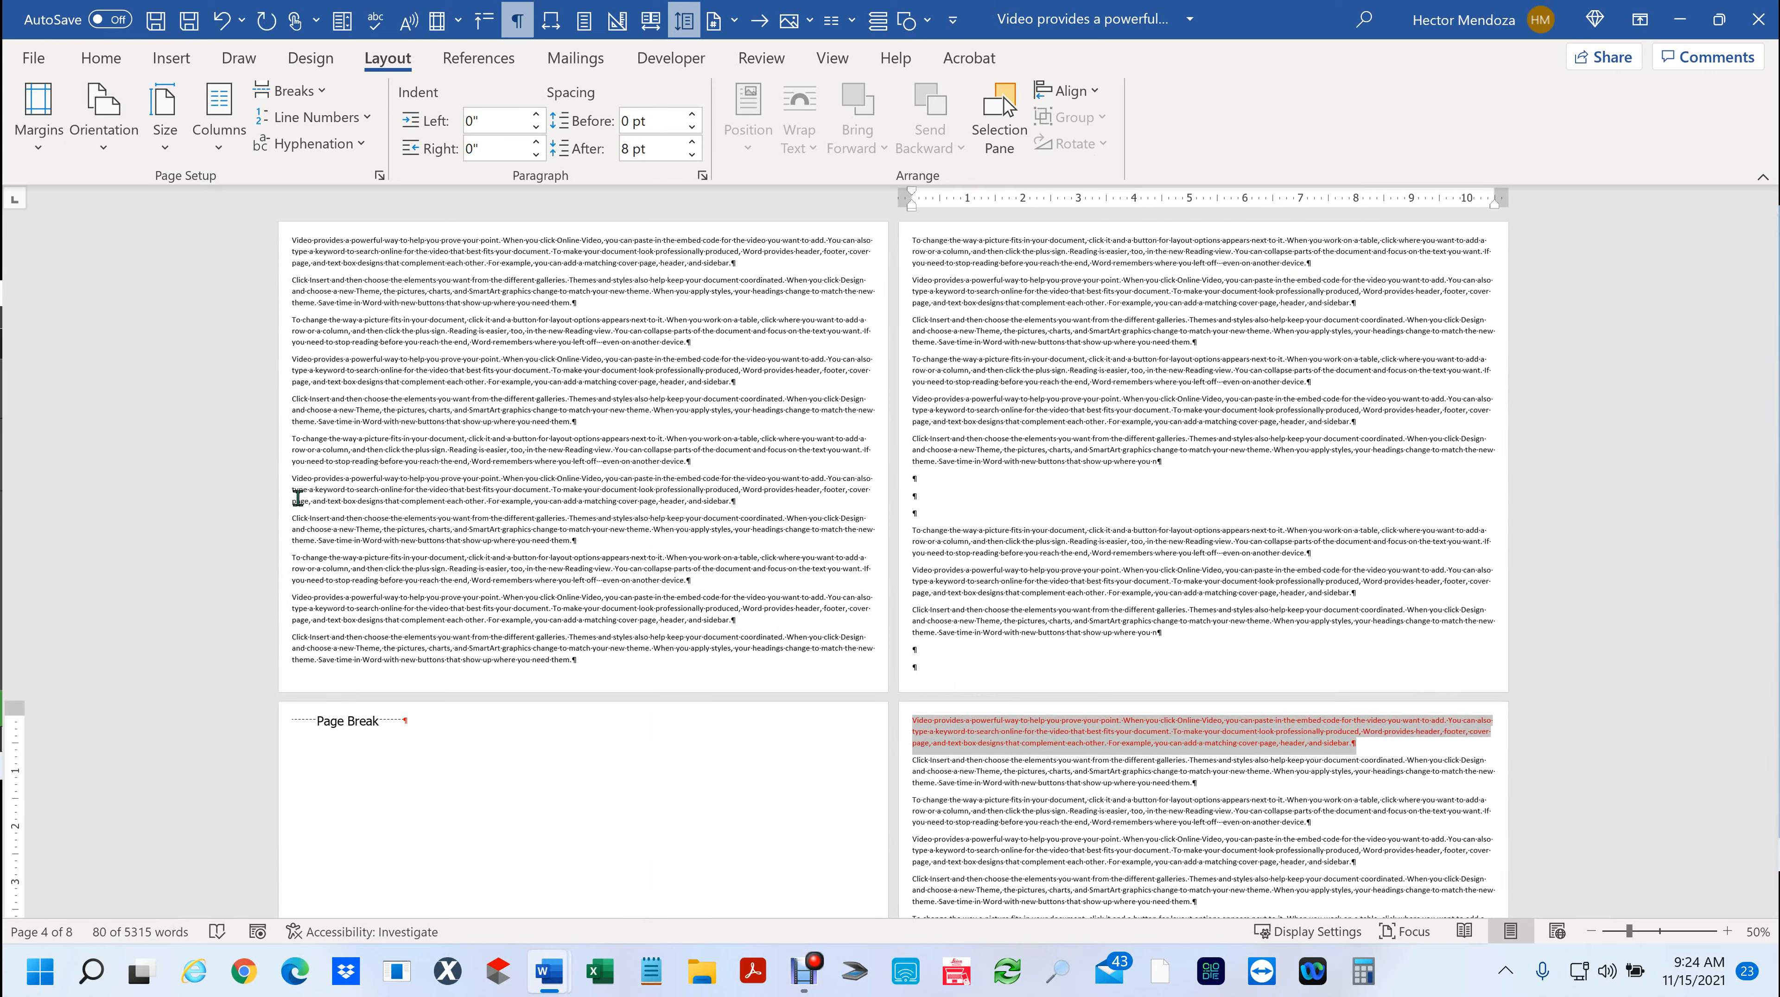
pyautogui.hotkey('ctrl', 'z')
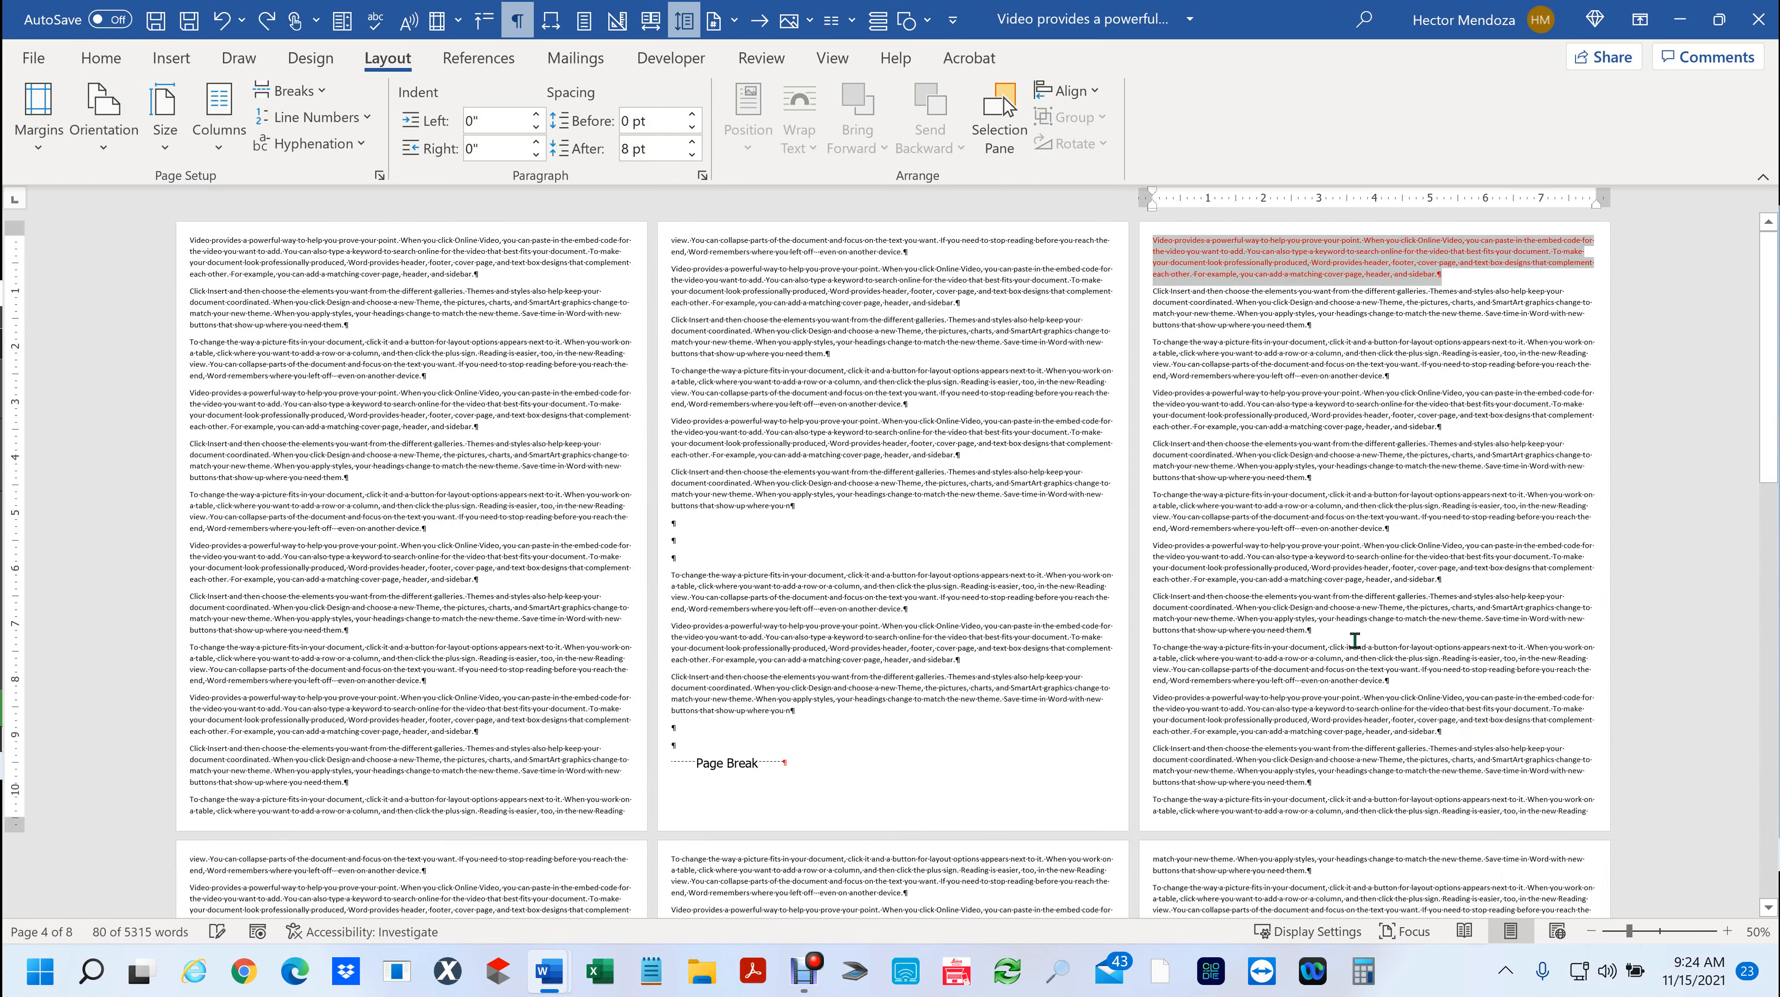
pyautogui.click(1300, 451)
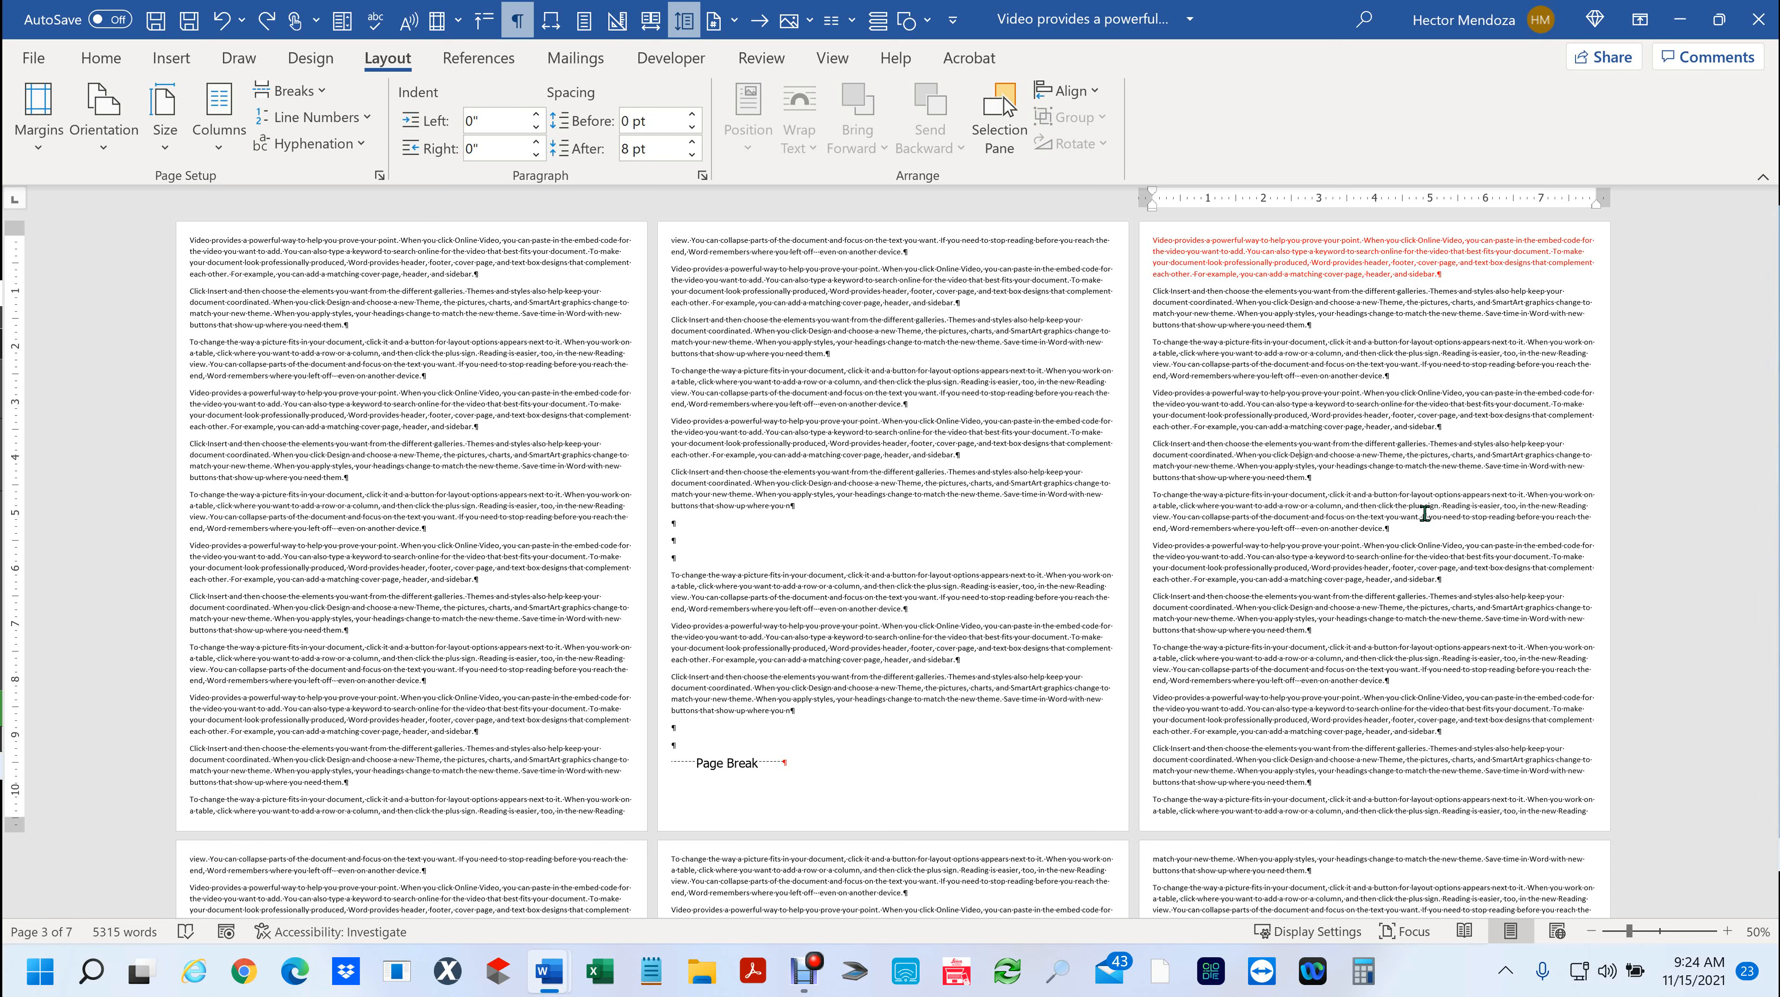
pyautogui.click(44, 109)
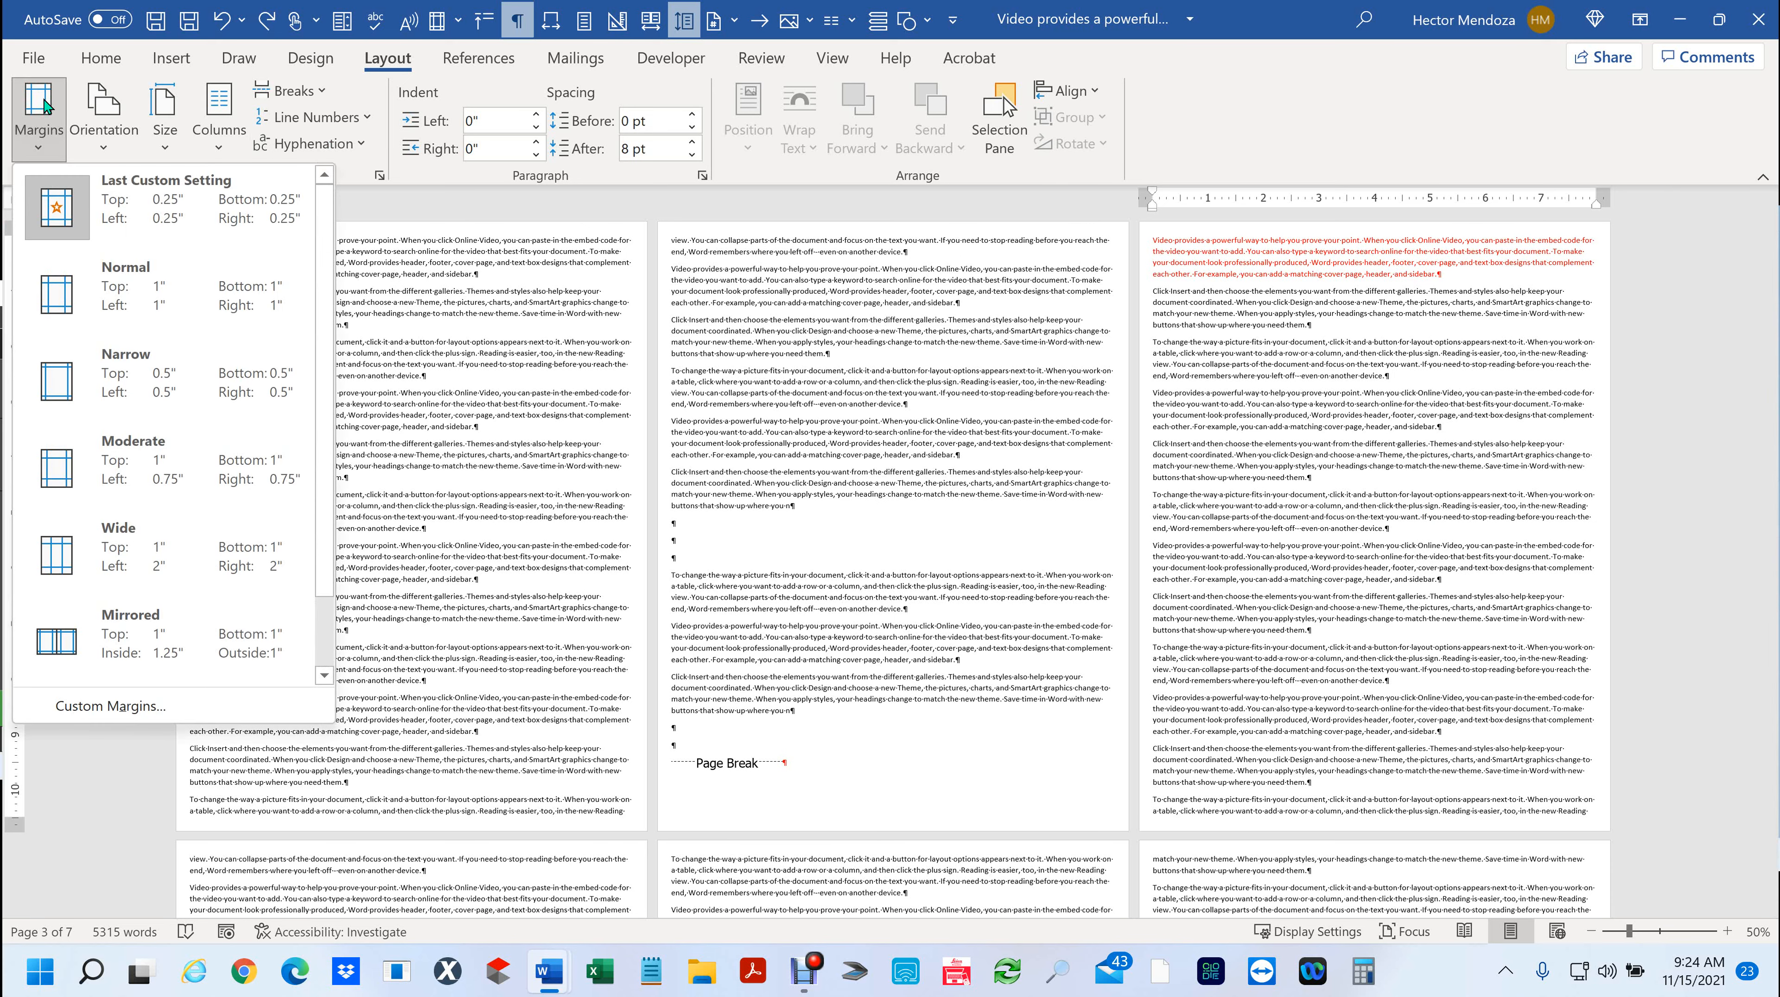
pyautogui.click(43, 109)
pyautogui.click(104, 115)
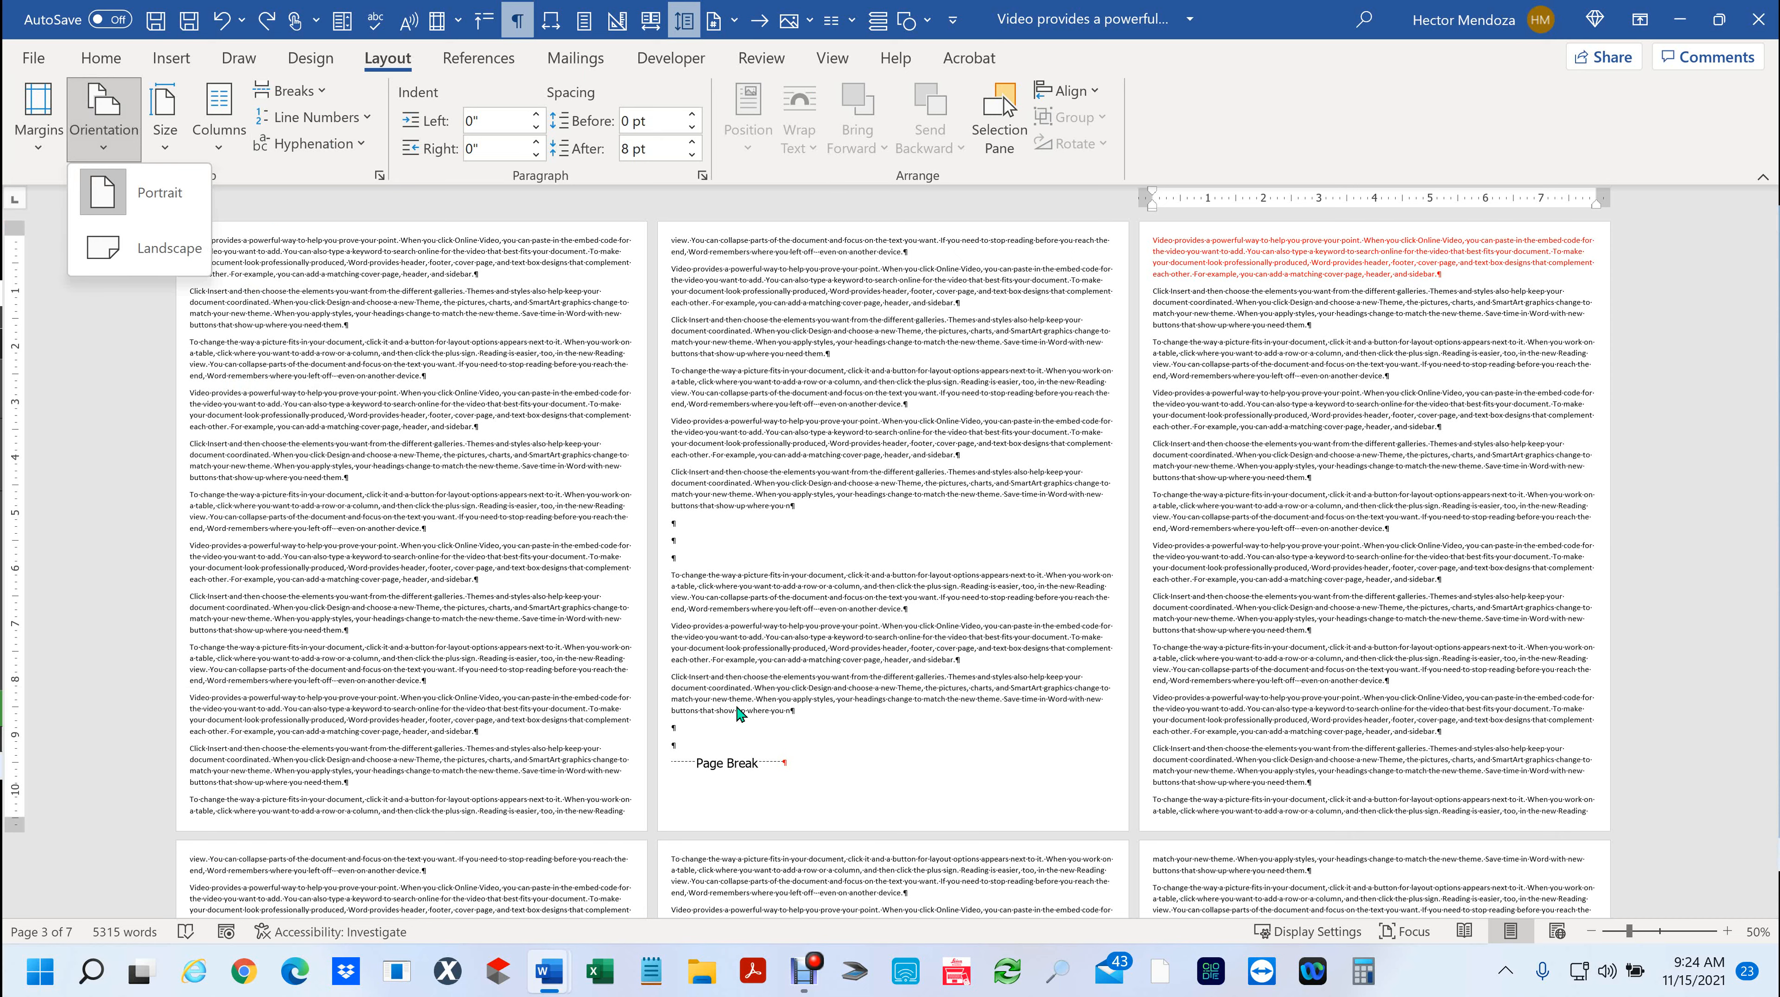
pyautogui.click(919, 752)
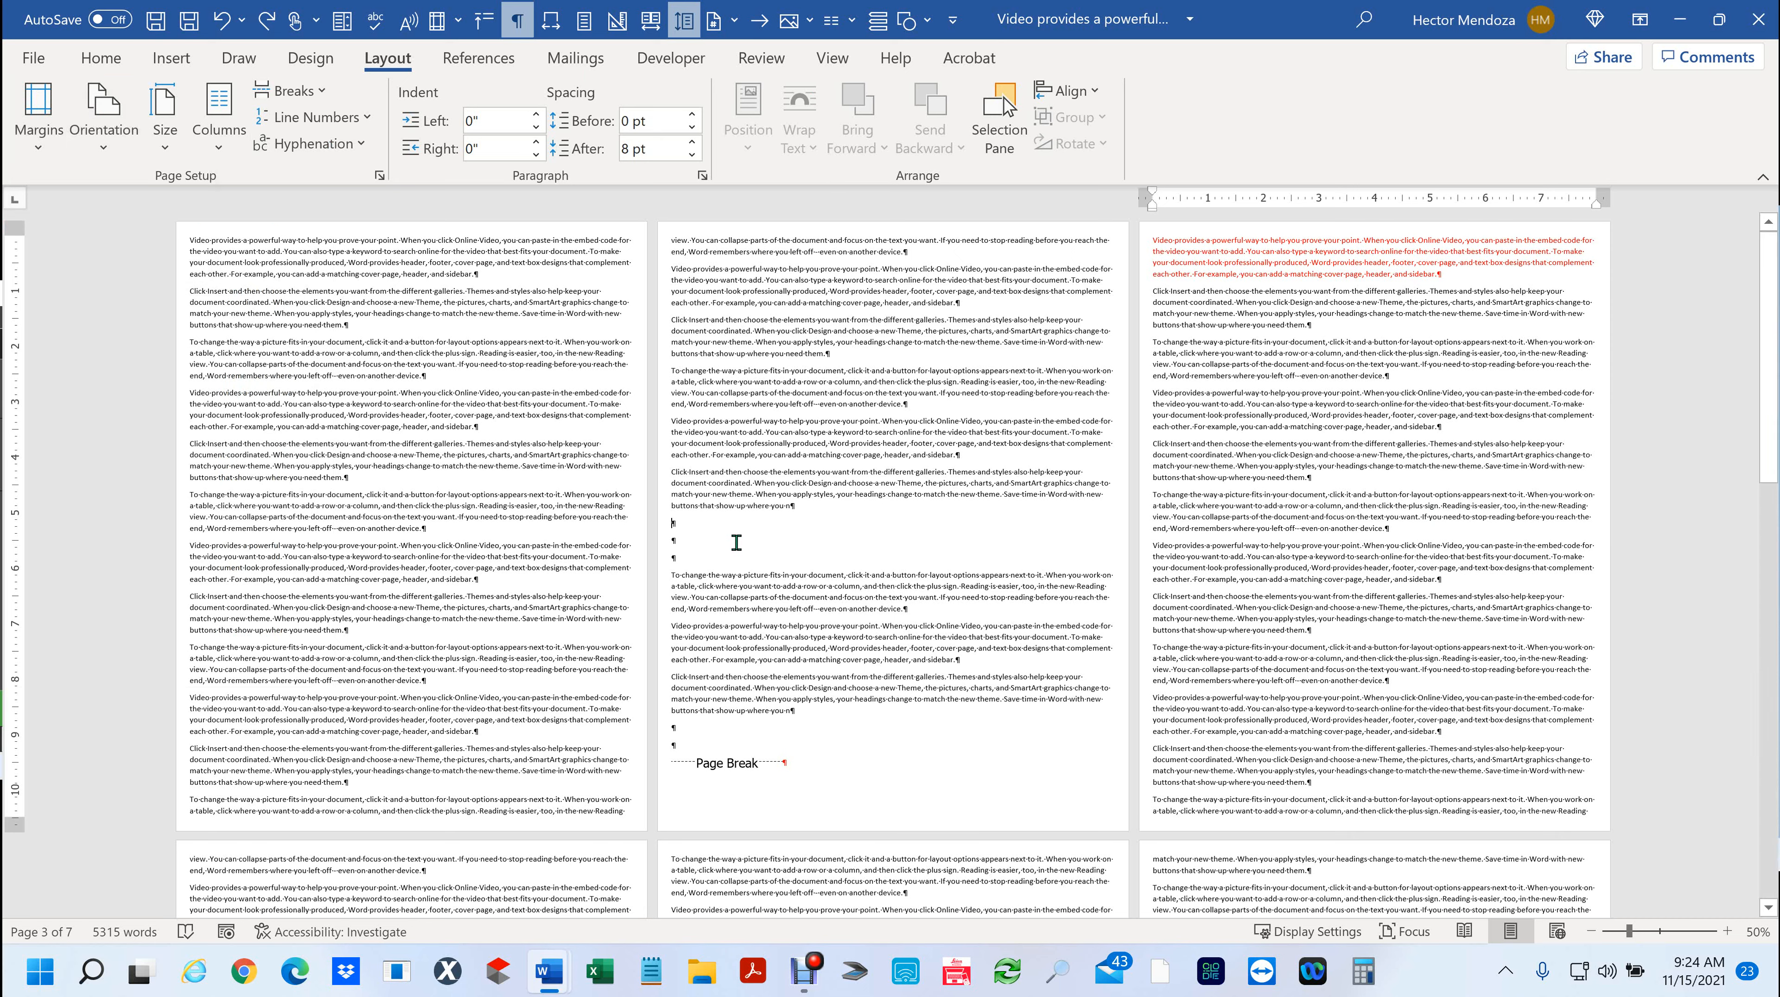
# - Delete the empty lines between the paragraphs on page 2, along with the empty lines and page break before the red paragraph
pyautogui.moveTo(737, 538); pyautogui.dragTo(743, 560)
pyautogui.press('Delete')
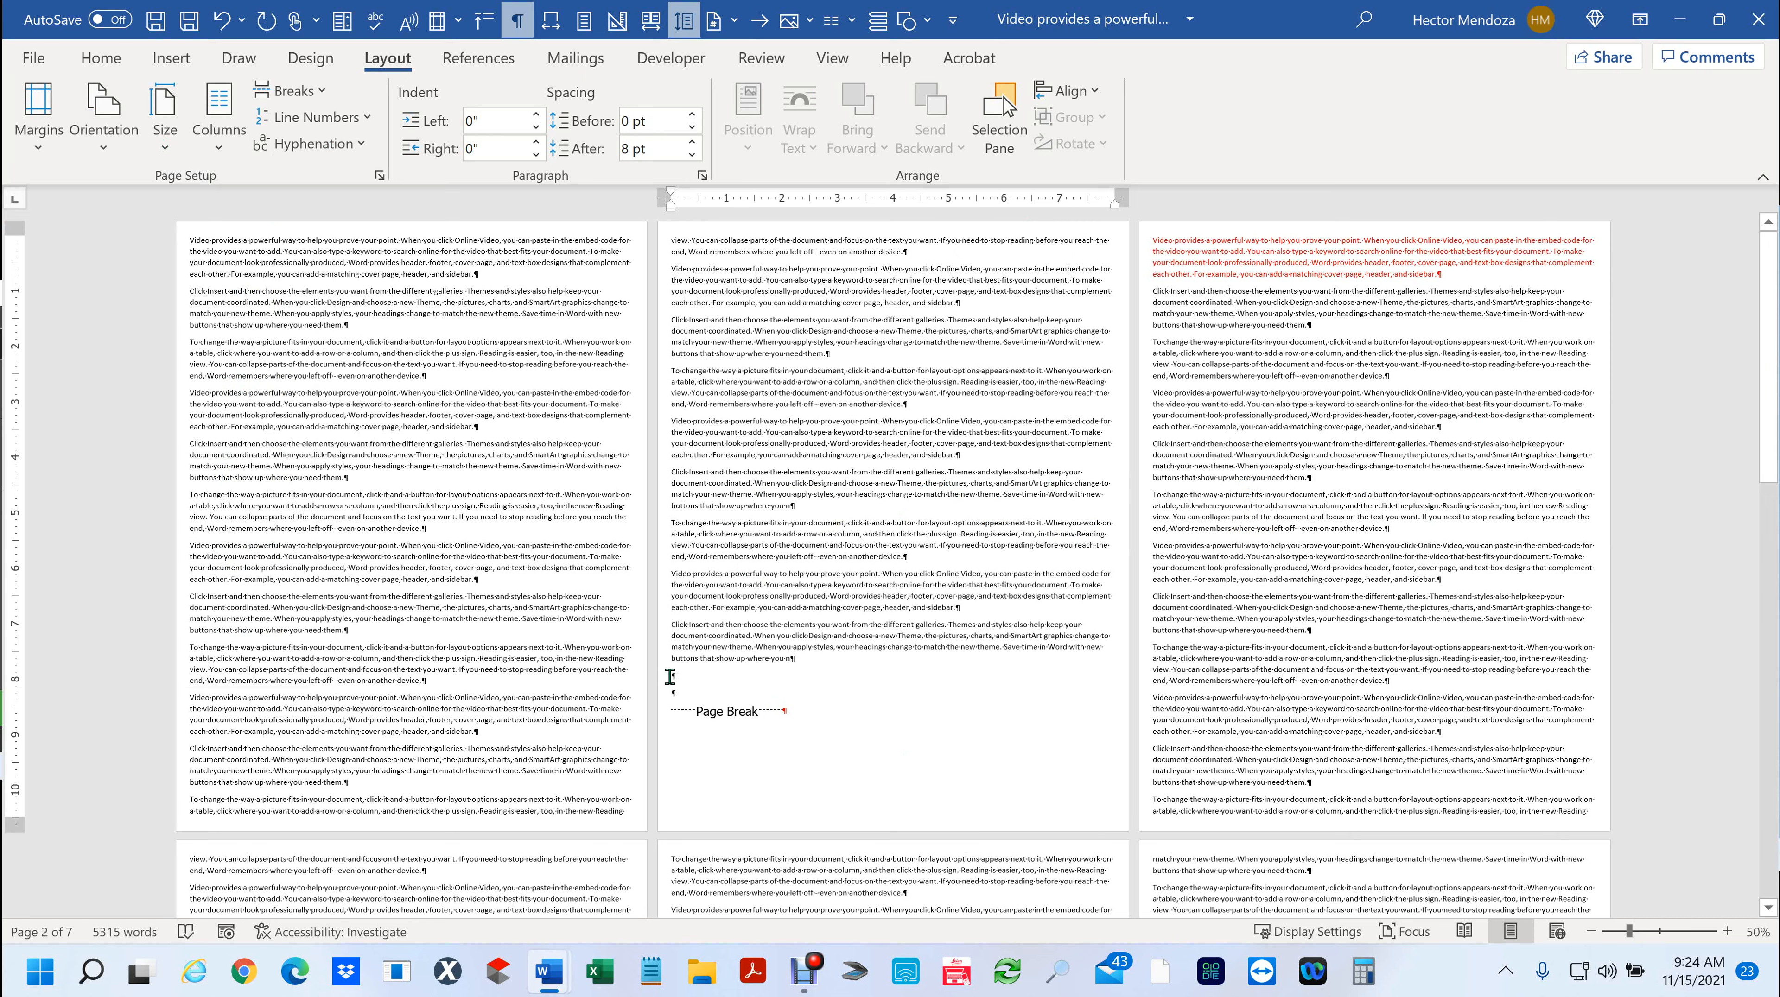
pyautogui.moveTo(688, 695); pyautogui.dragTo(755, 755)
pyautogui.press('Delete')
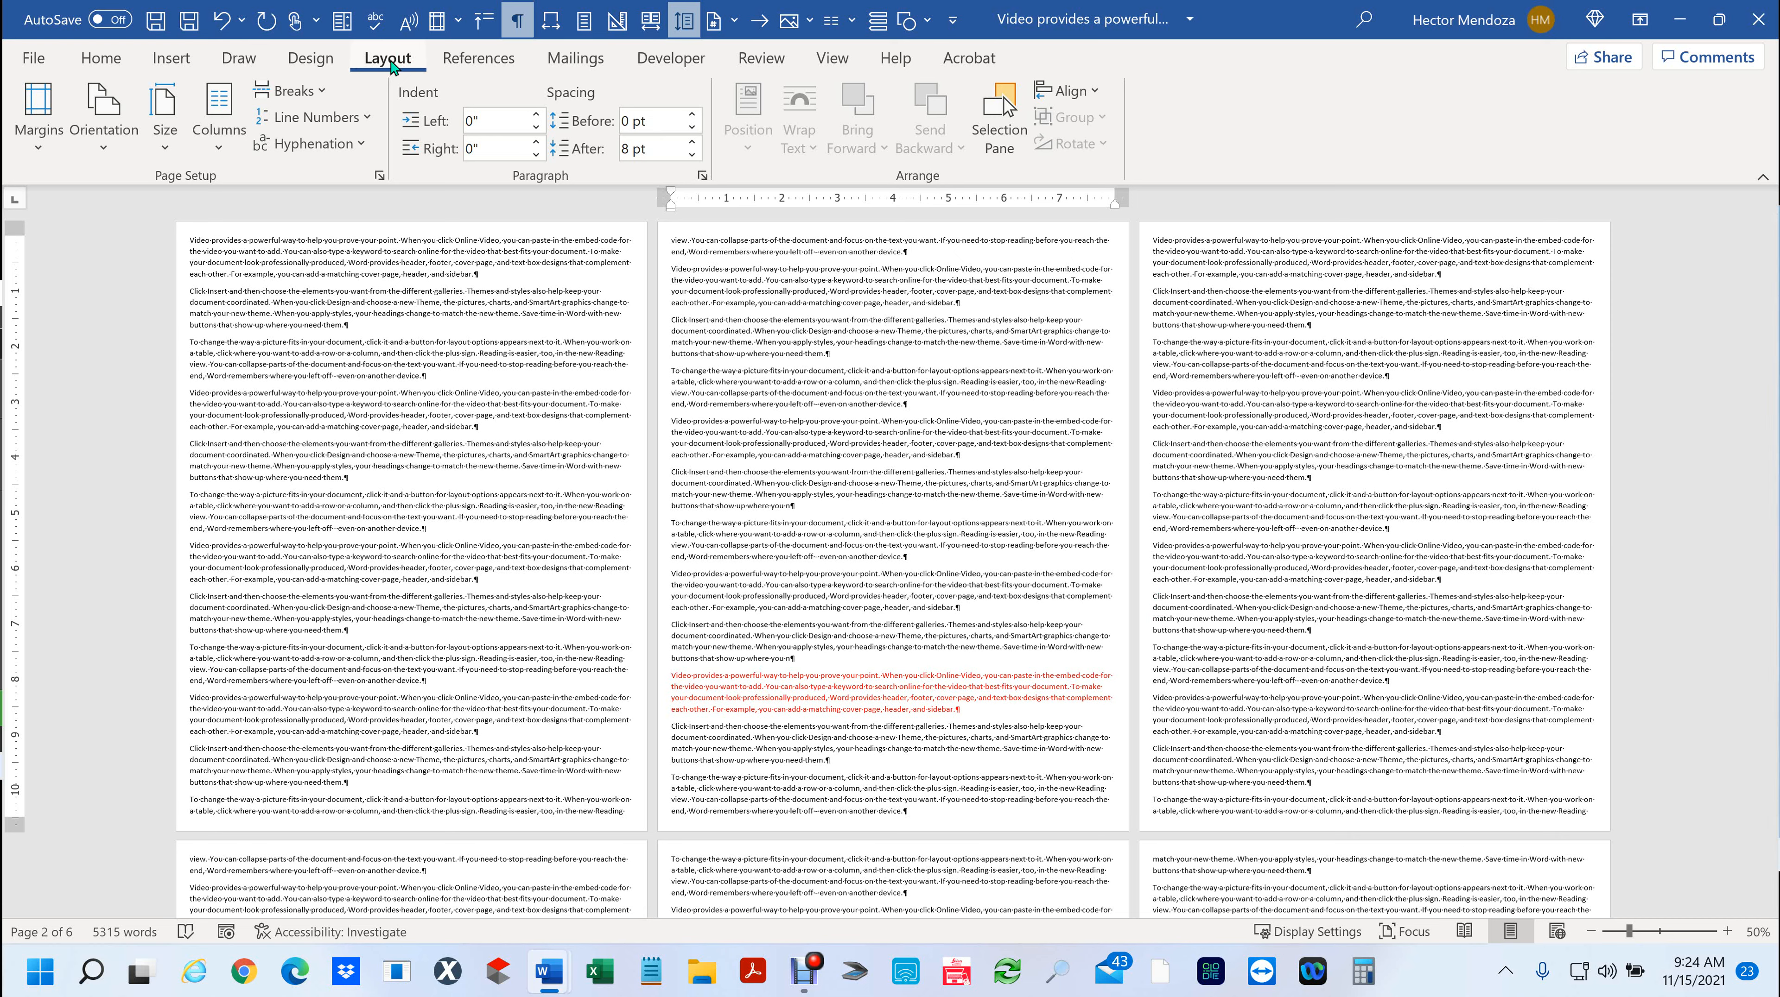
# - Insert a Next Page section break before the red paragraph and set the new section's orientation to Landscape
pyautogui.click(323, 97)
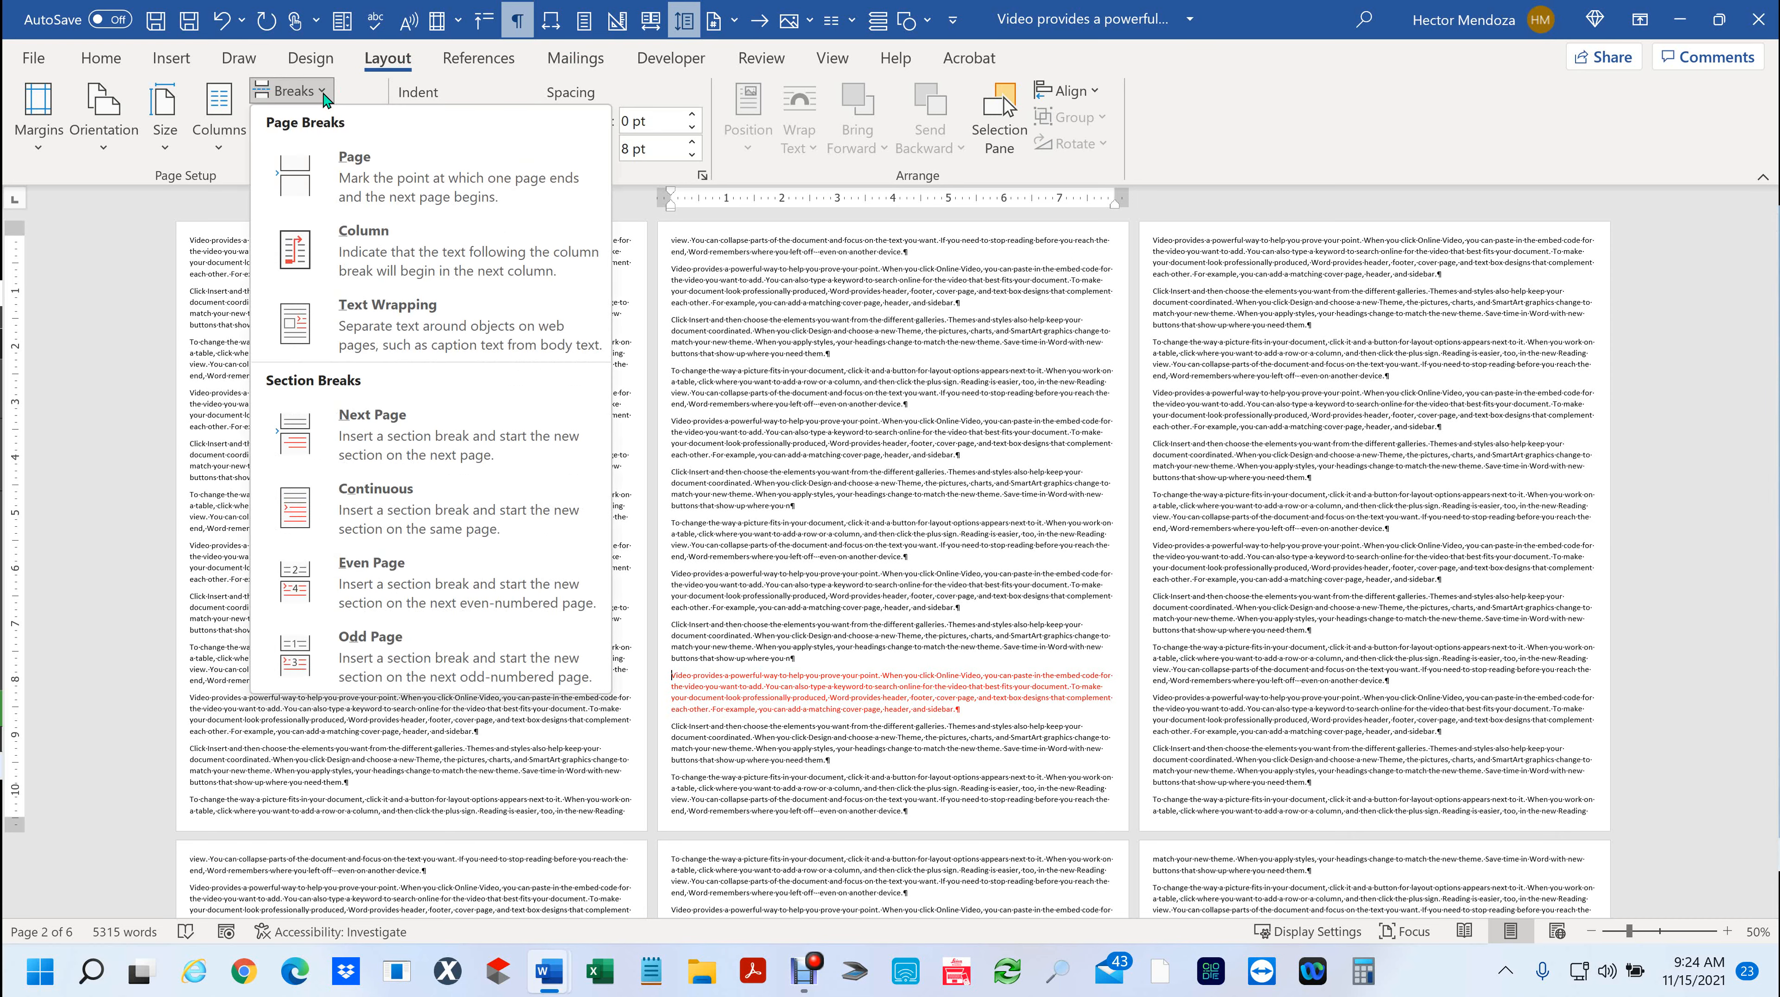
pyautogui.click(383, 424)
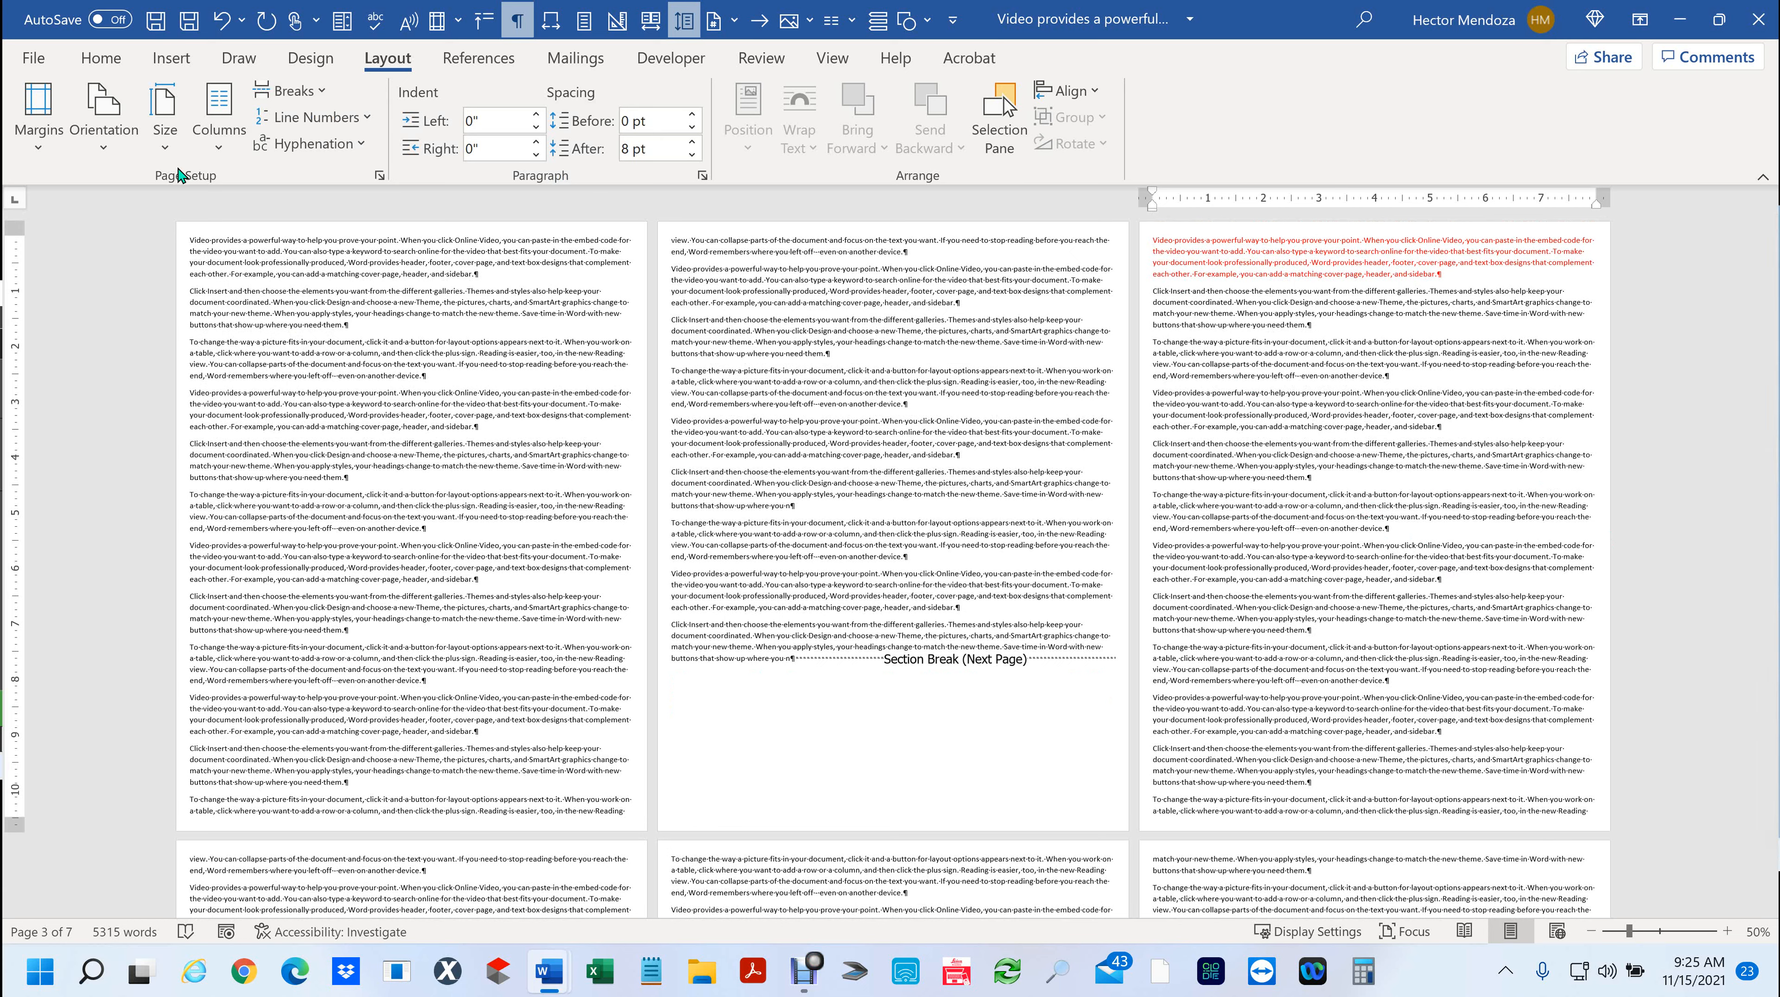
pyautogui.click(113, 134)
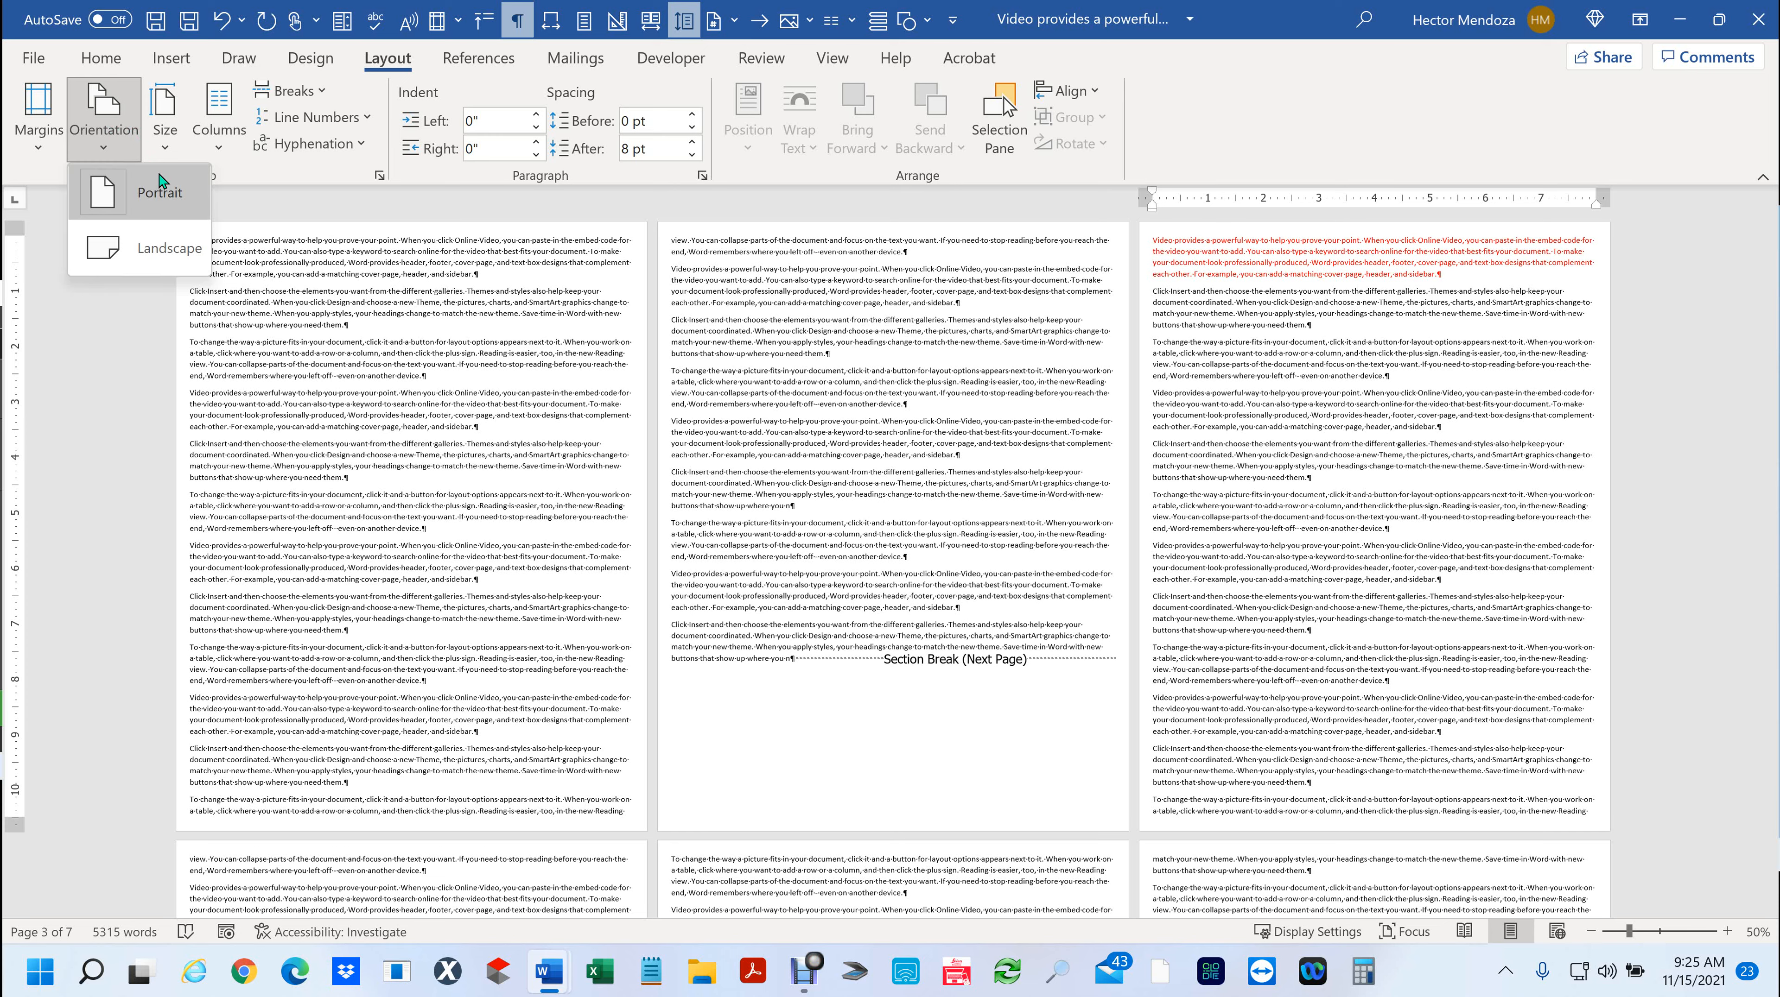
pyautogui.click(171, 260)
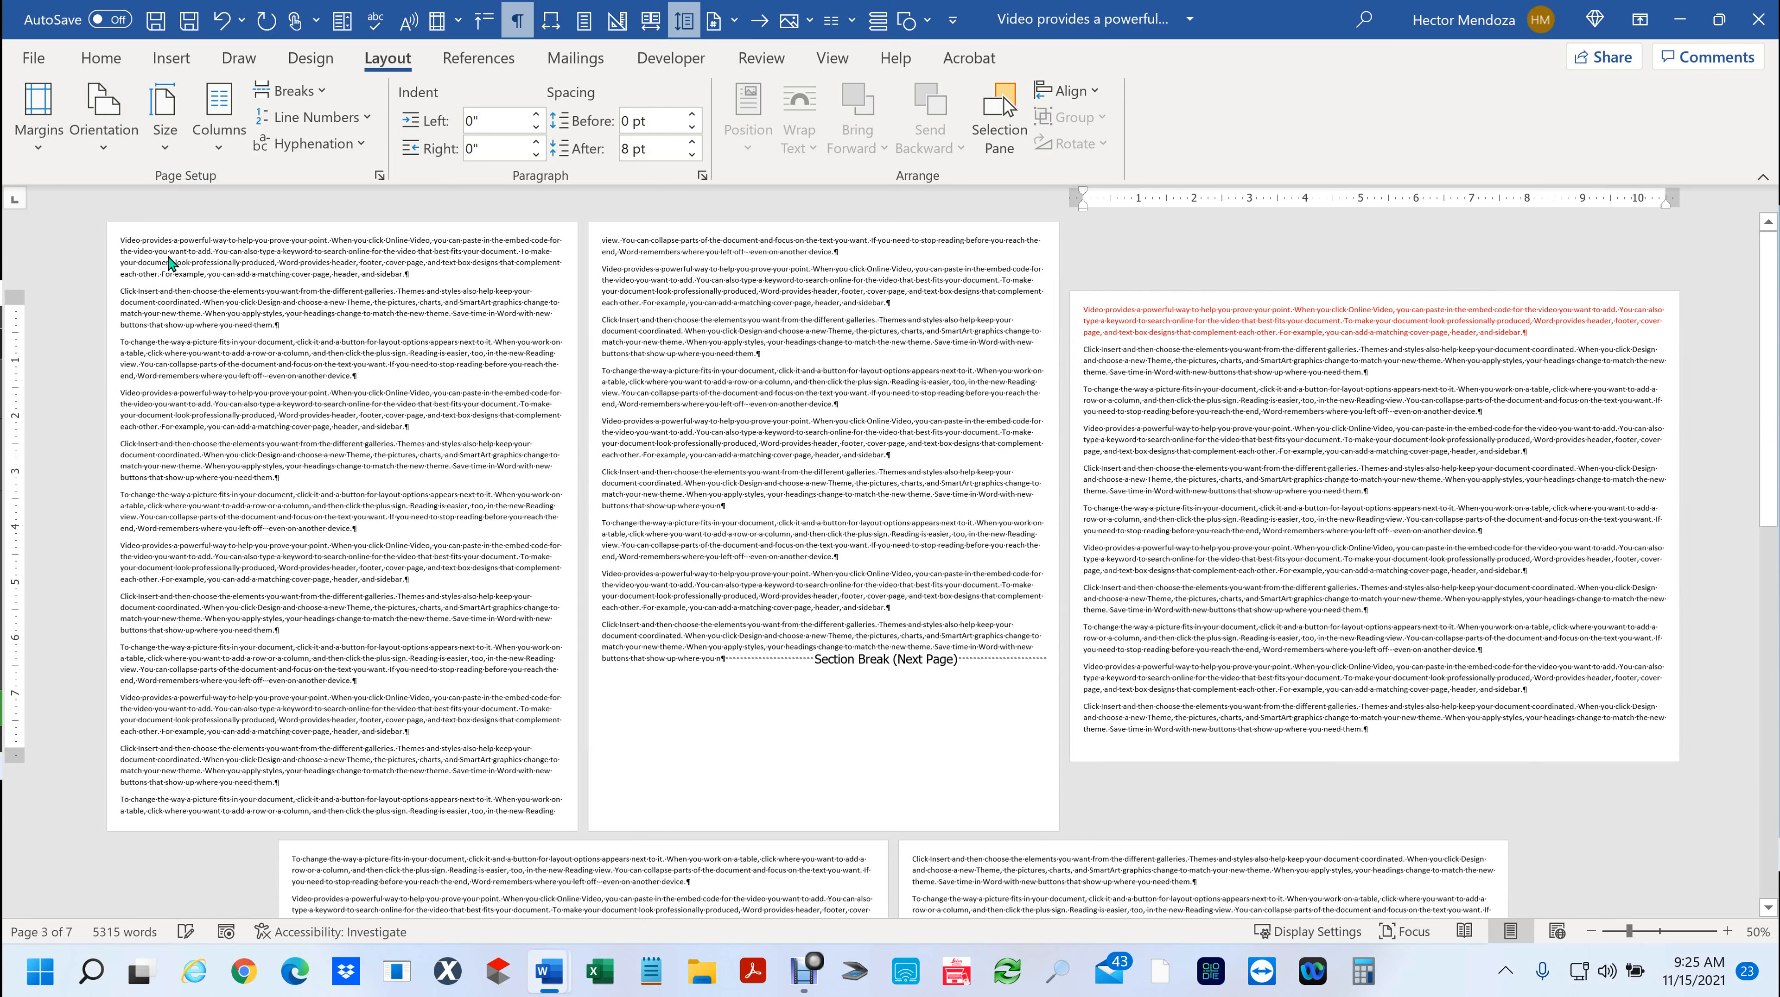
# - Examine the page orientation before and after the section break, from page 1 to the document's end
pyautogui.scroll(-3, 1251, 364)
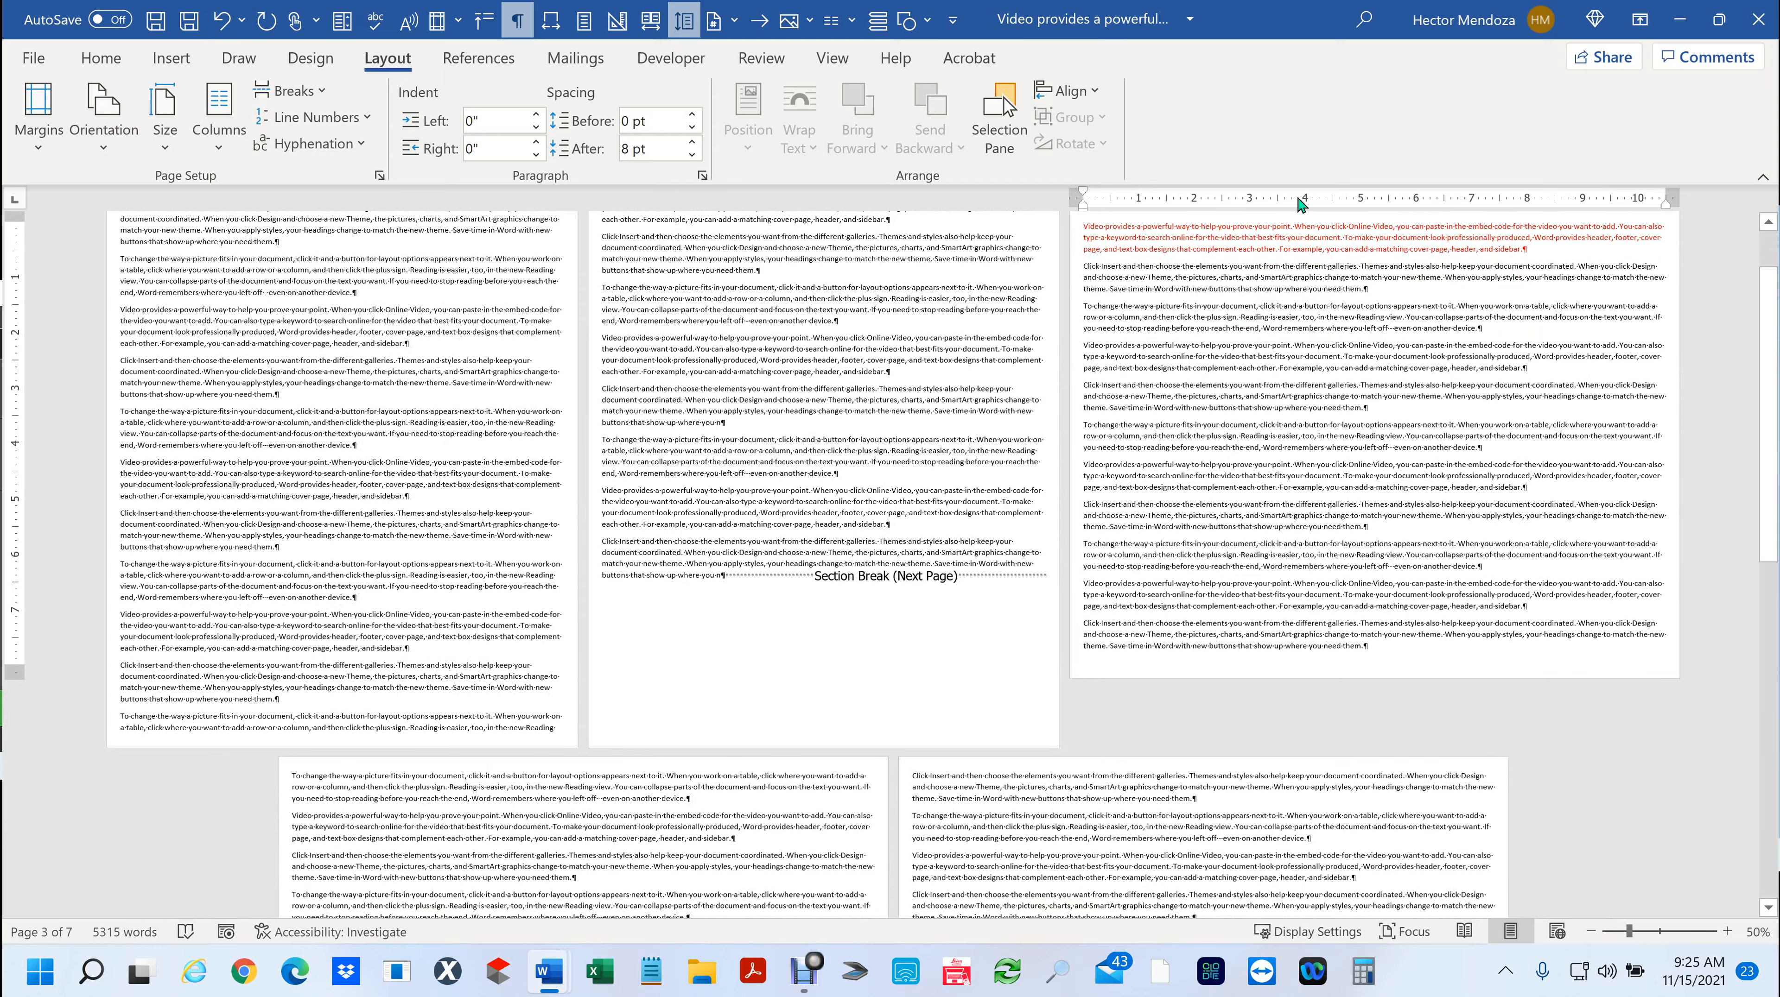
pyautogui.scroll(-12, 1320, 337)
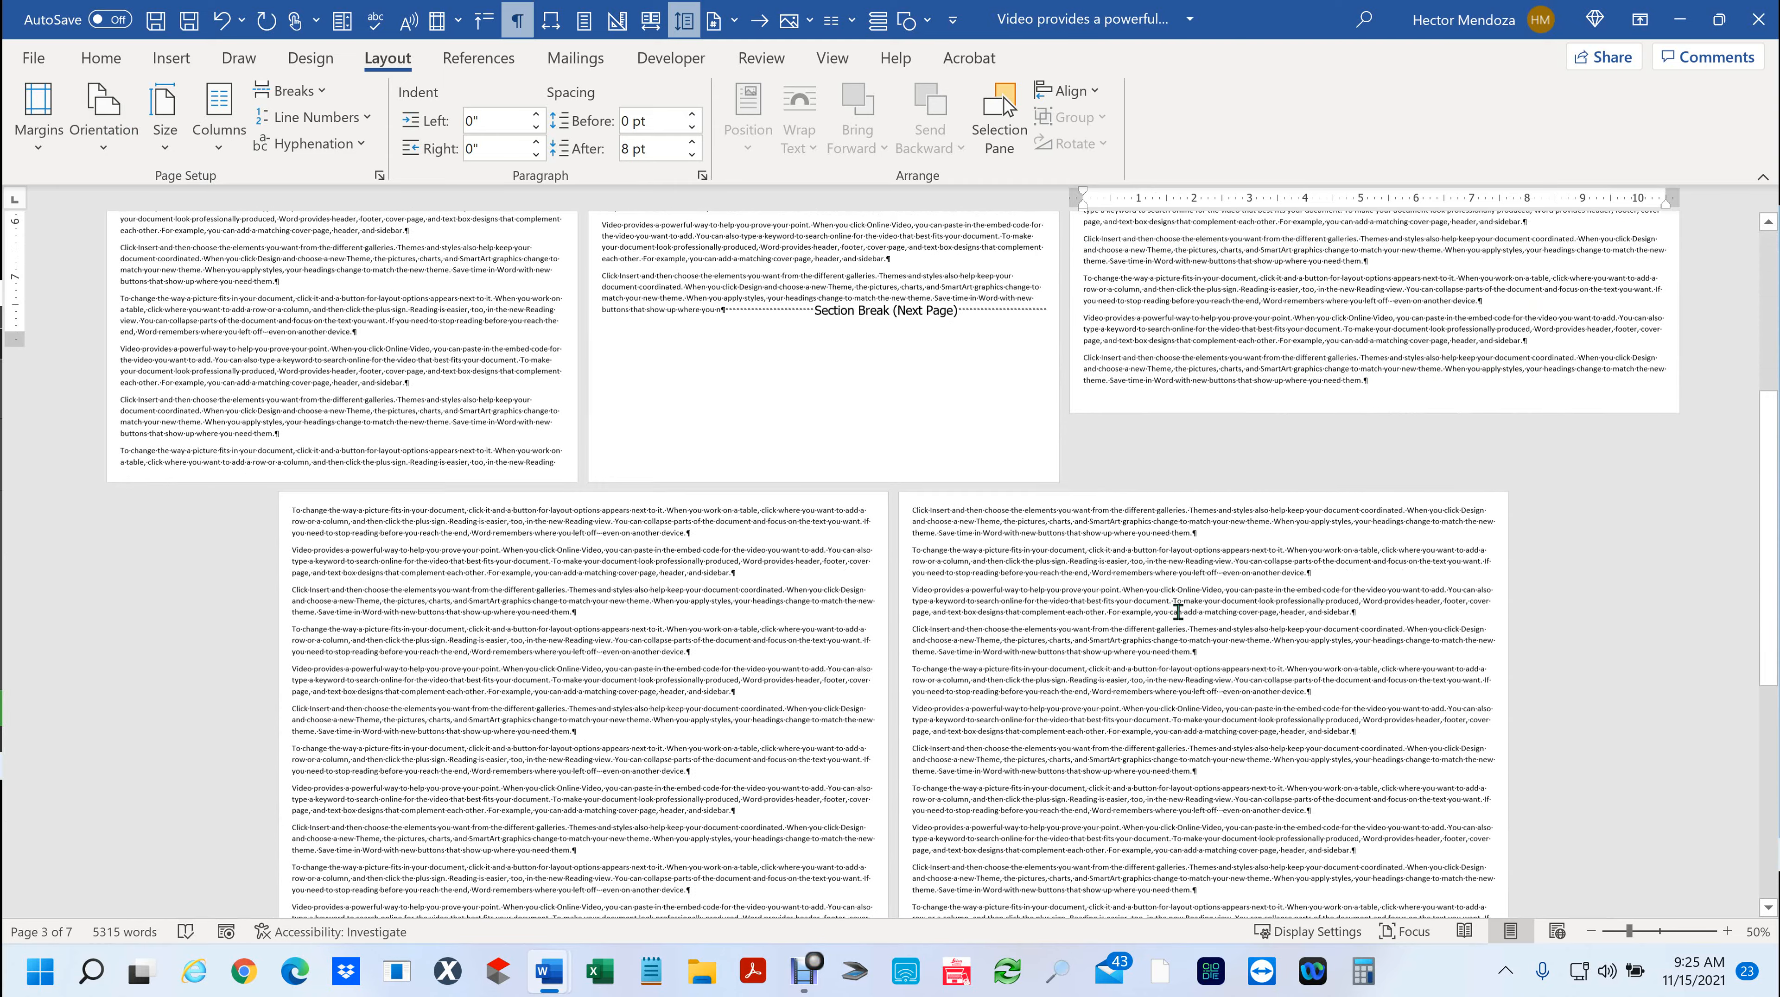
pyautogui.scroll(-15, 1113, 660)
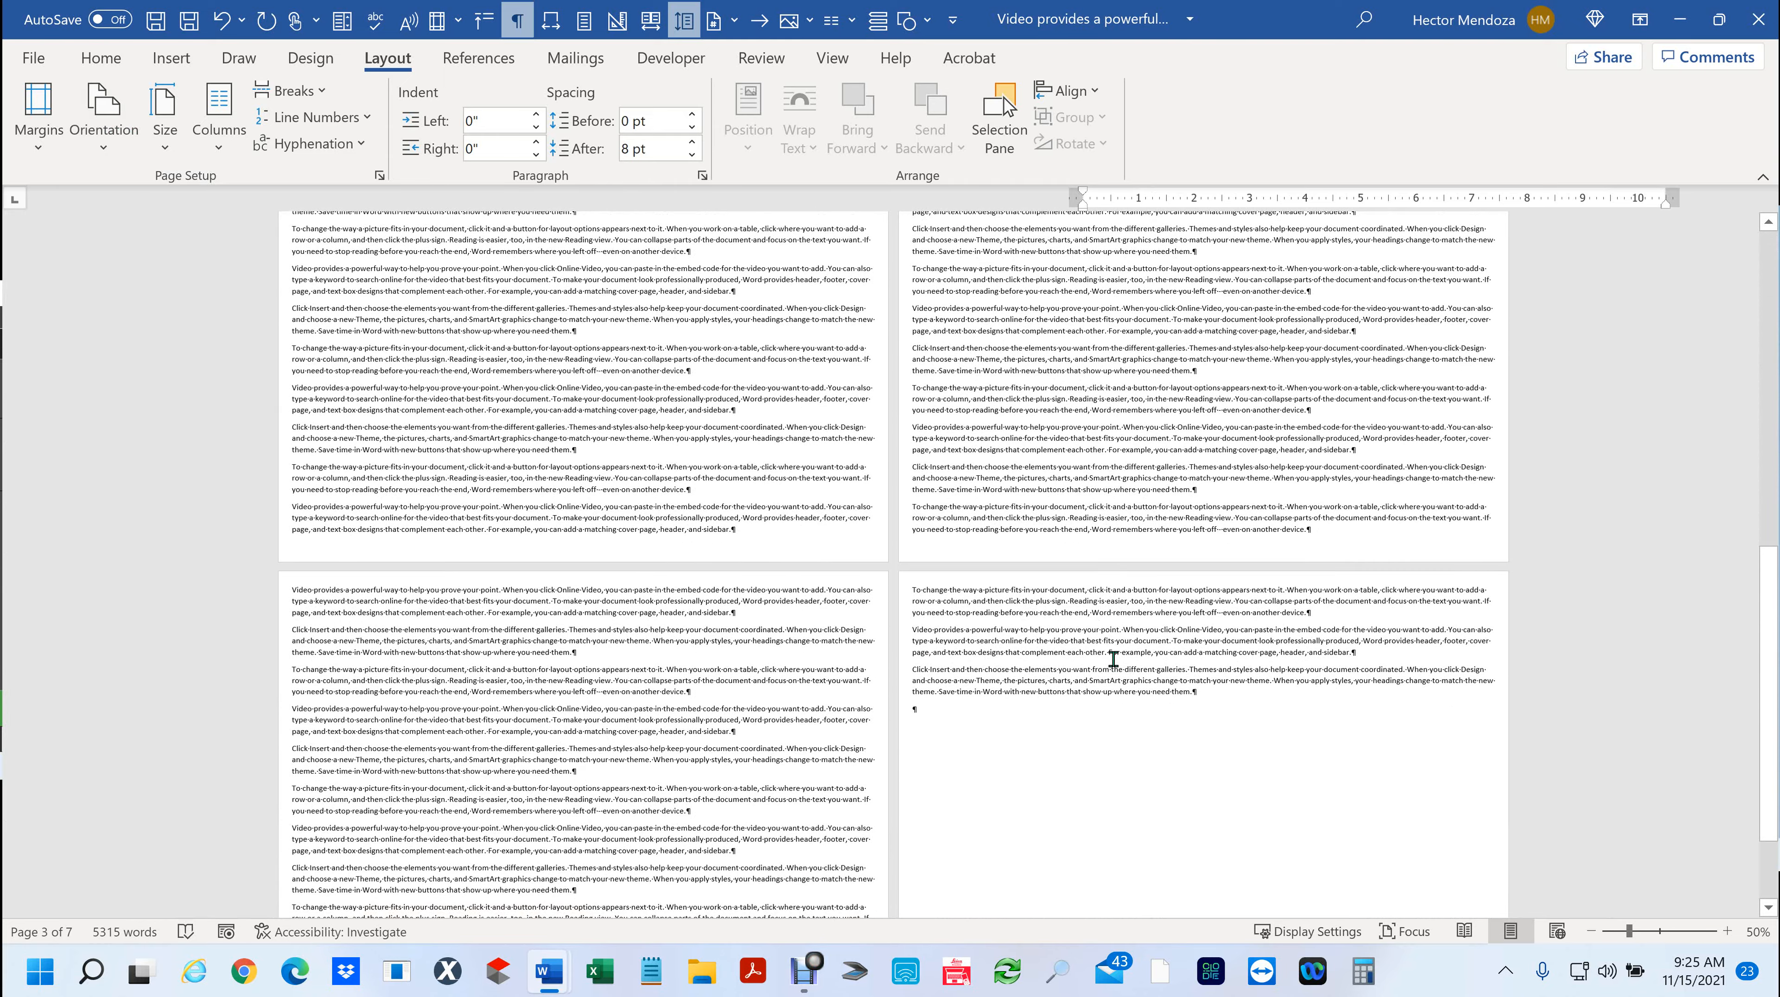
pyautogui.scroll(15, 1113, 659)
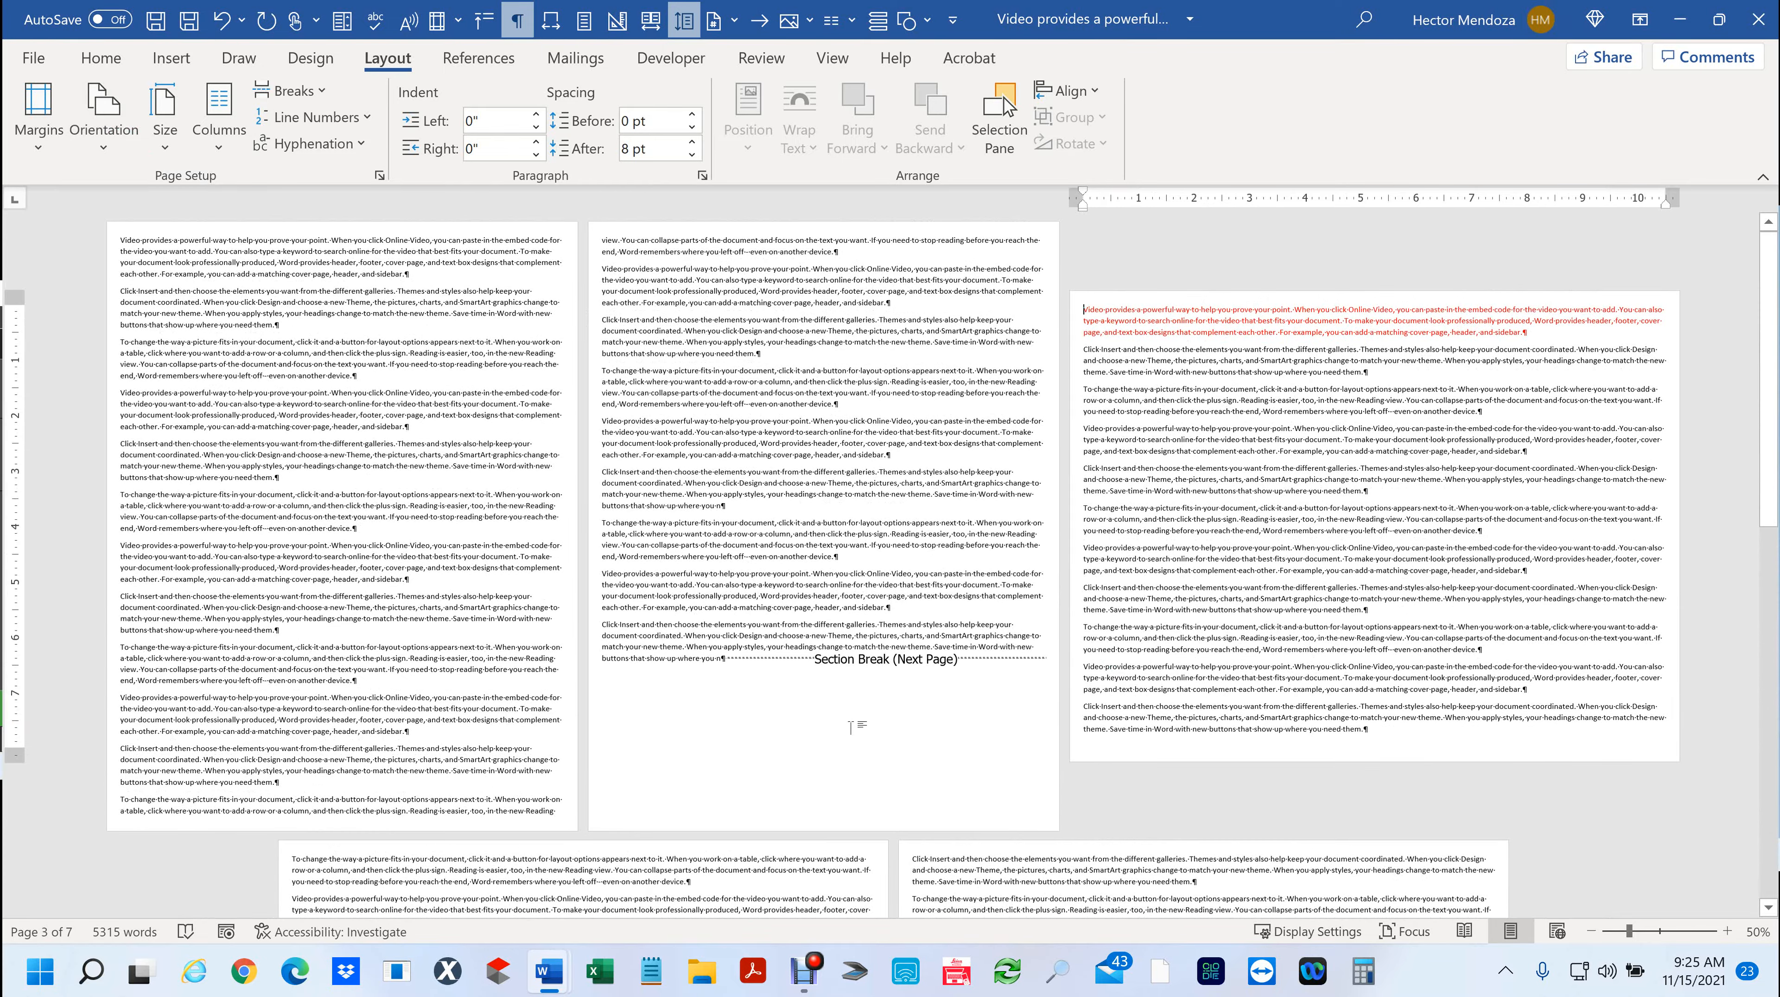
pyautogui.moveTo(851, 727); pyautogui.dragTo(624, 240)
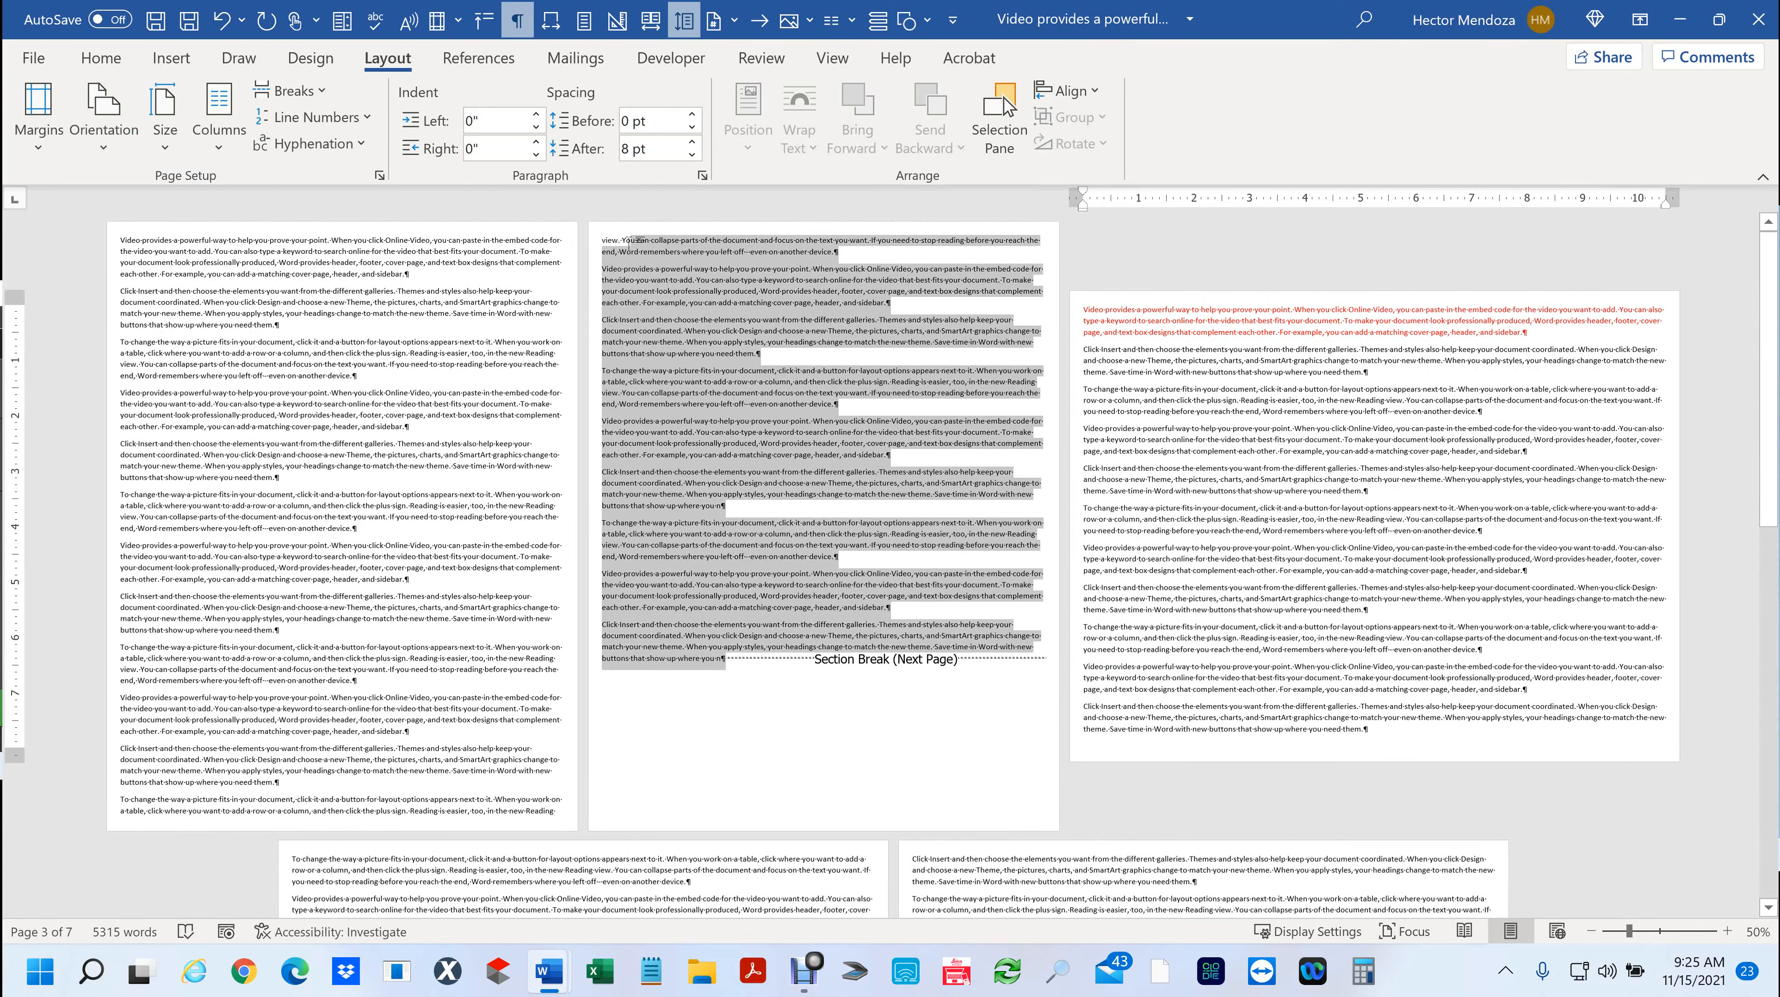
pyautogui.click(1558, 561)
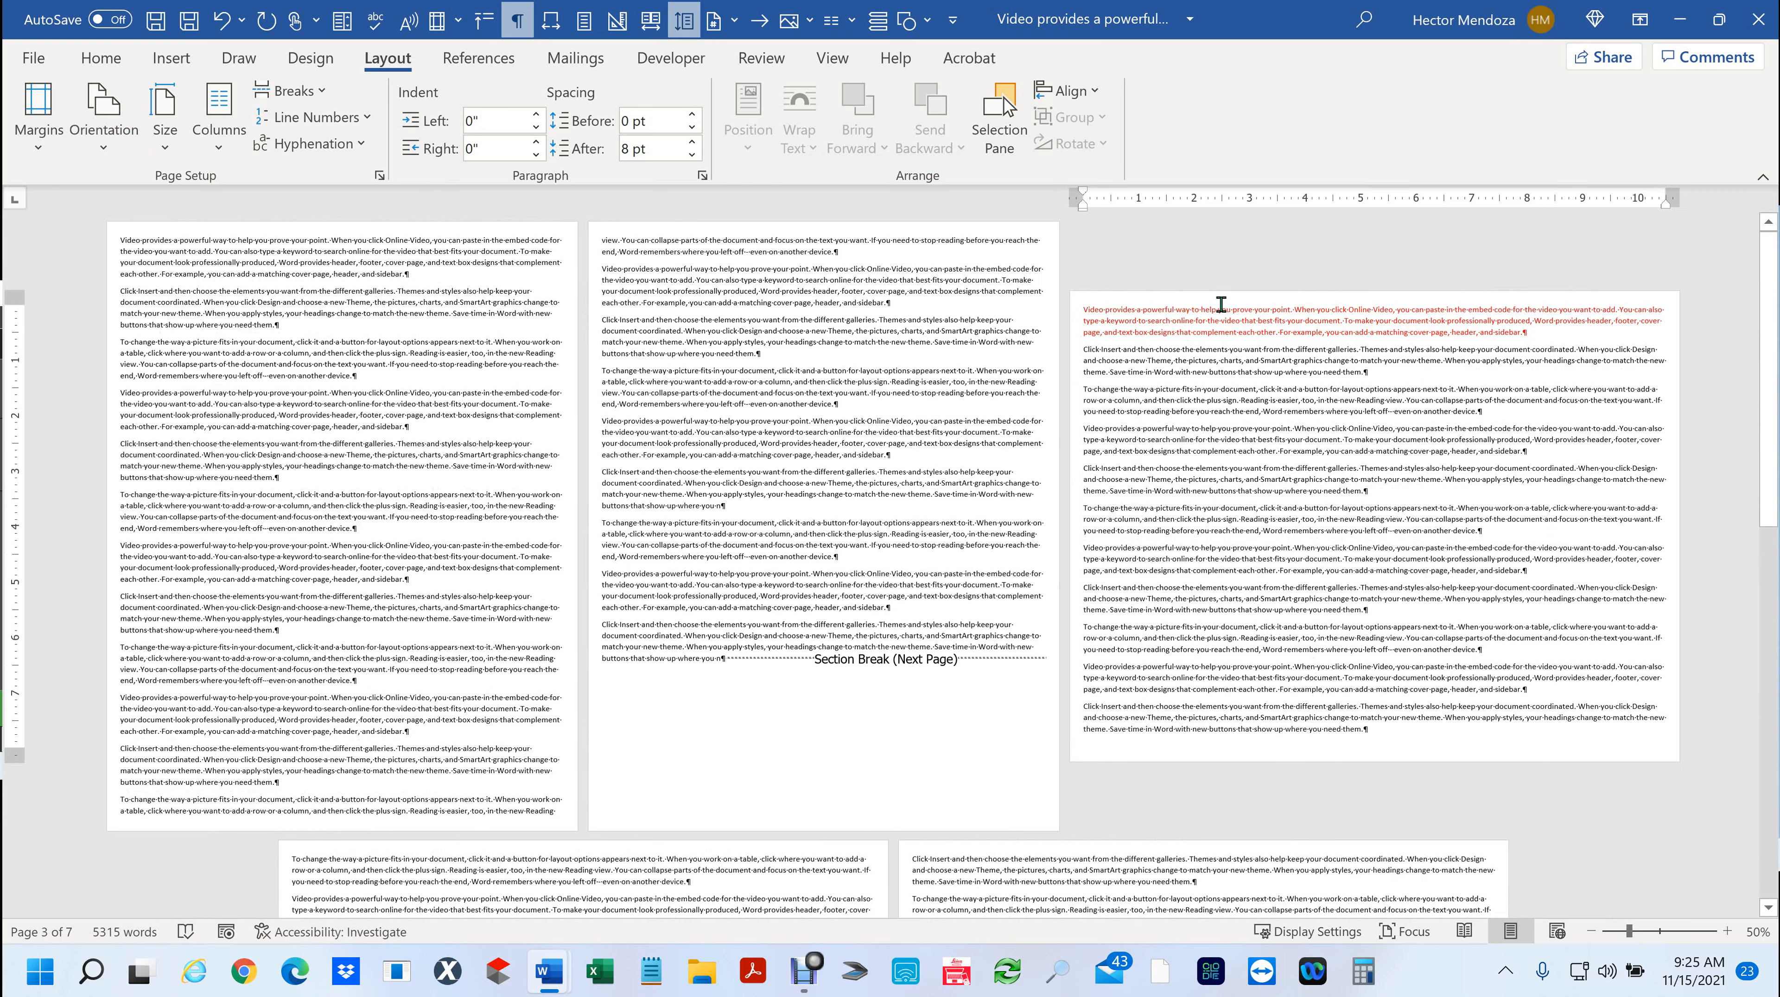
pyautogui.scroll(-4, 1362, 356)
pyautogui.scroll(-5, 1363, 357)
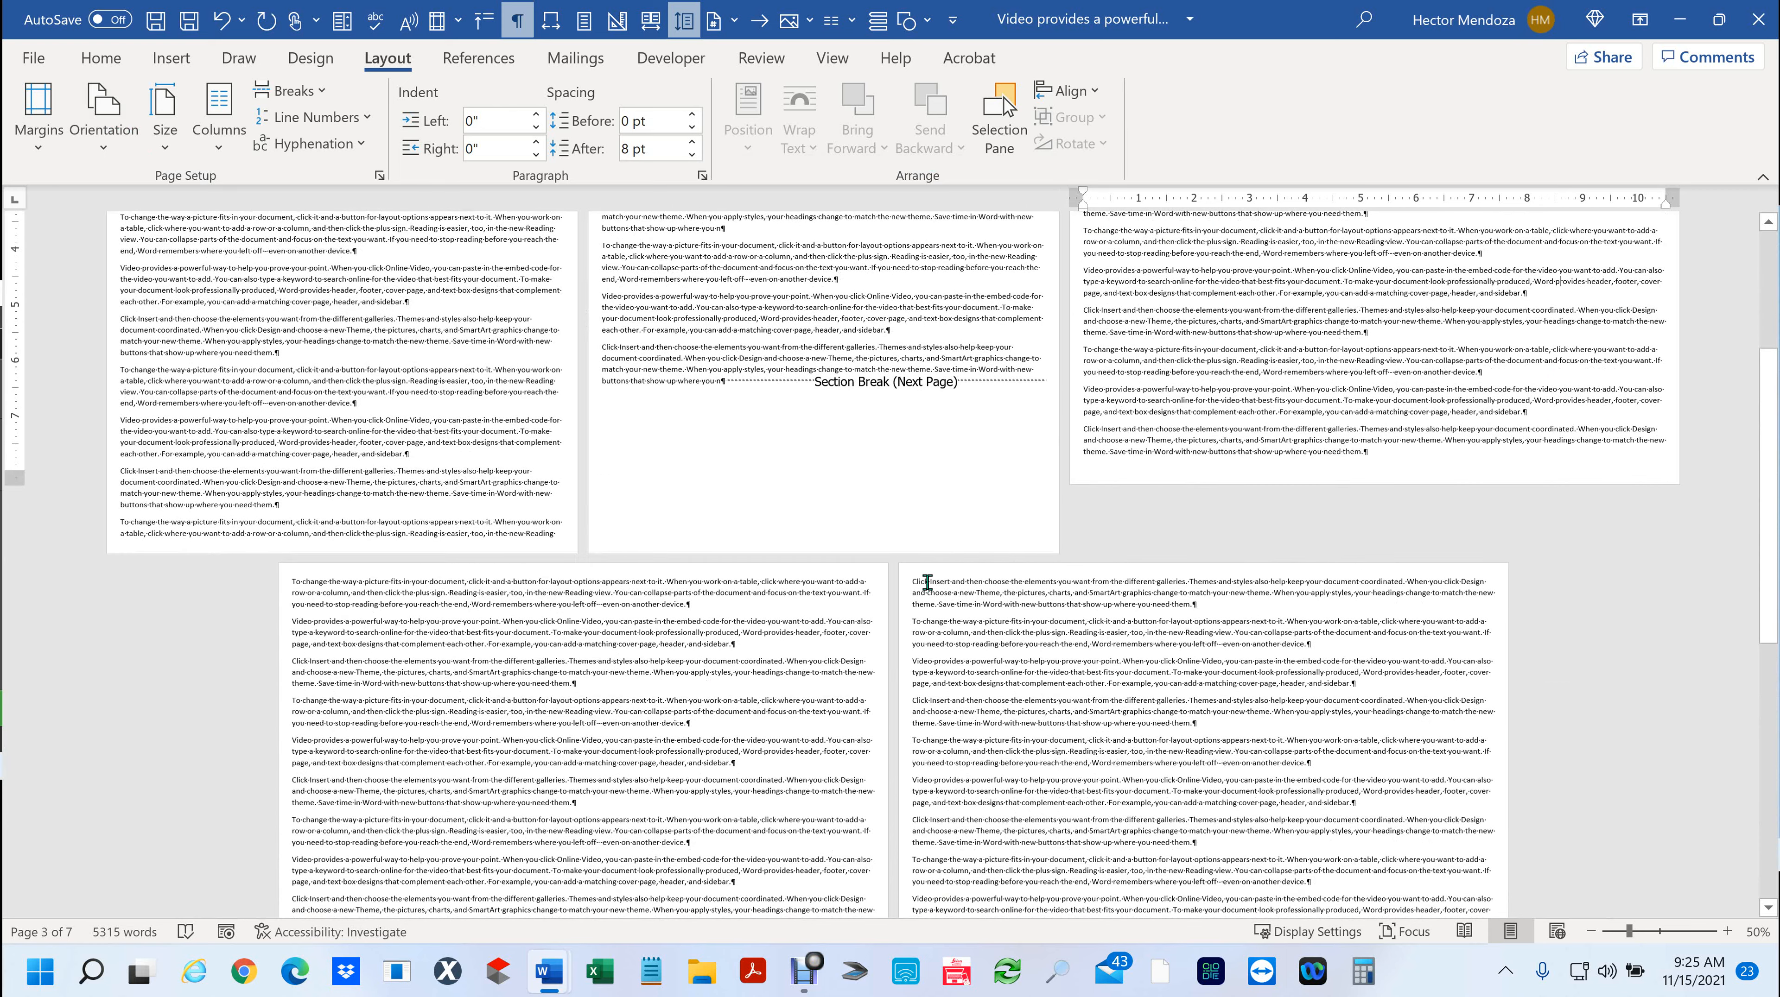
pyautogui.scroll(-4, 916, 590)
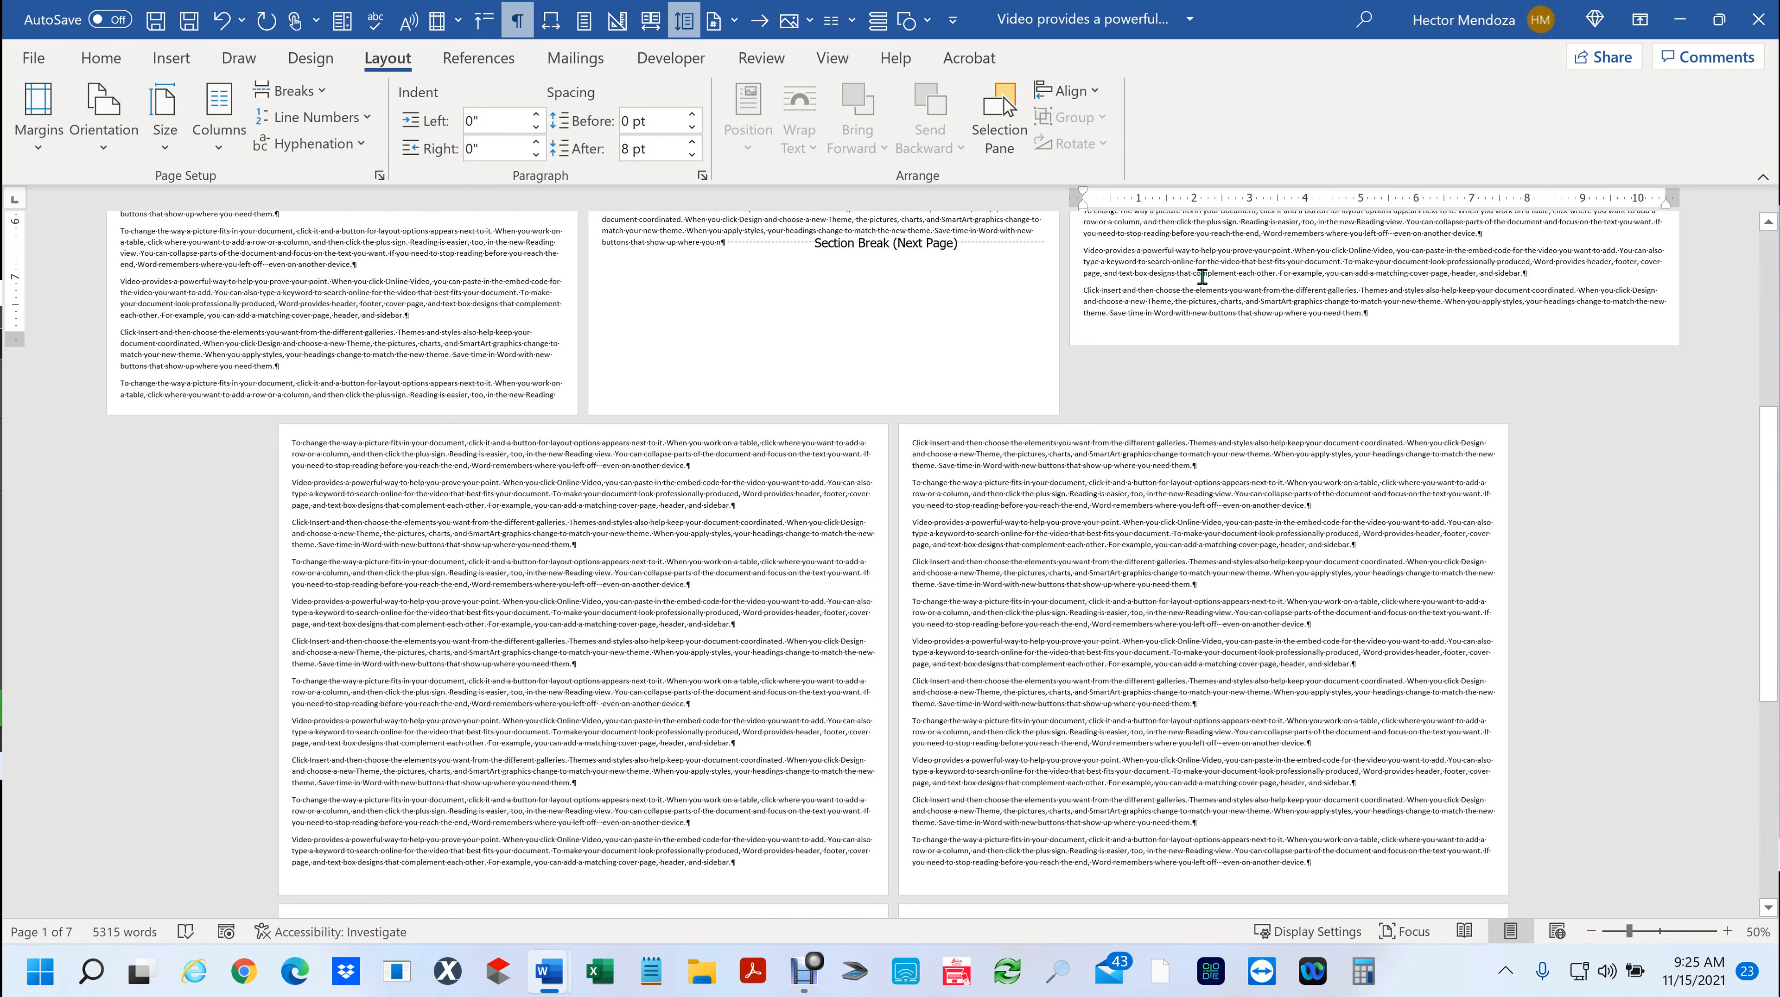
pyautogui.scroll(4, 1203, 277)
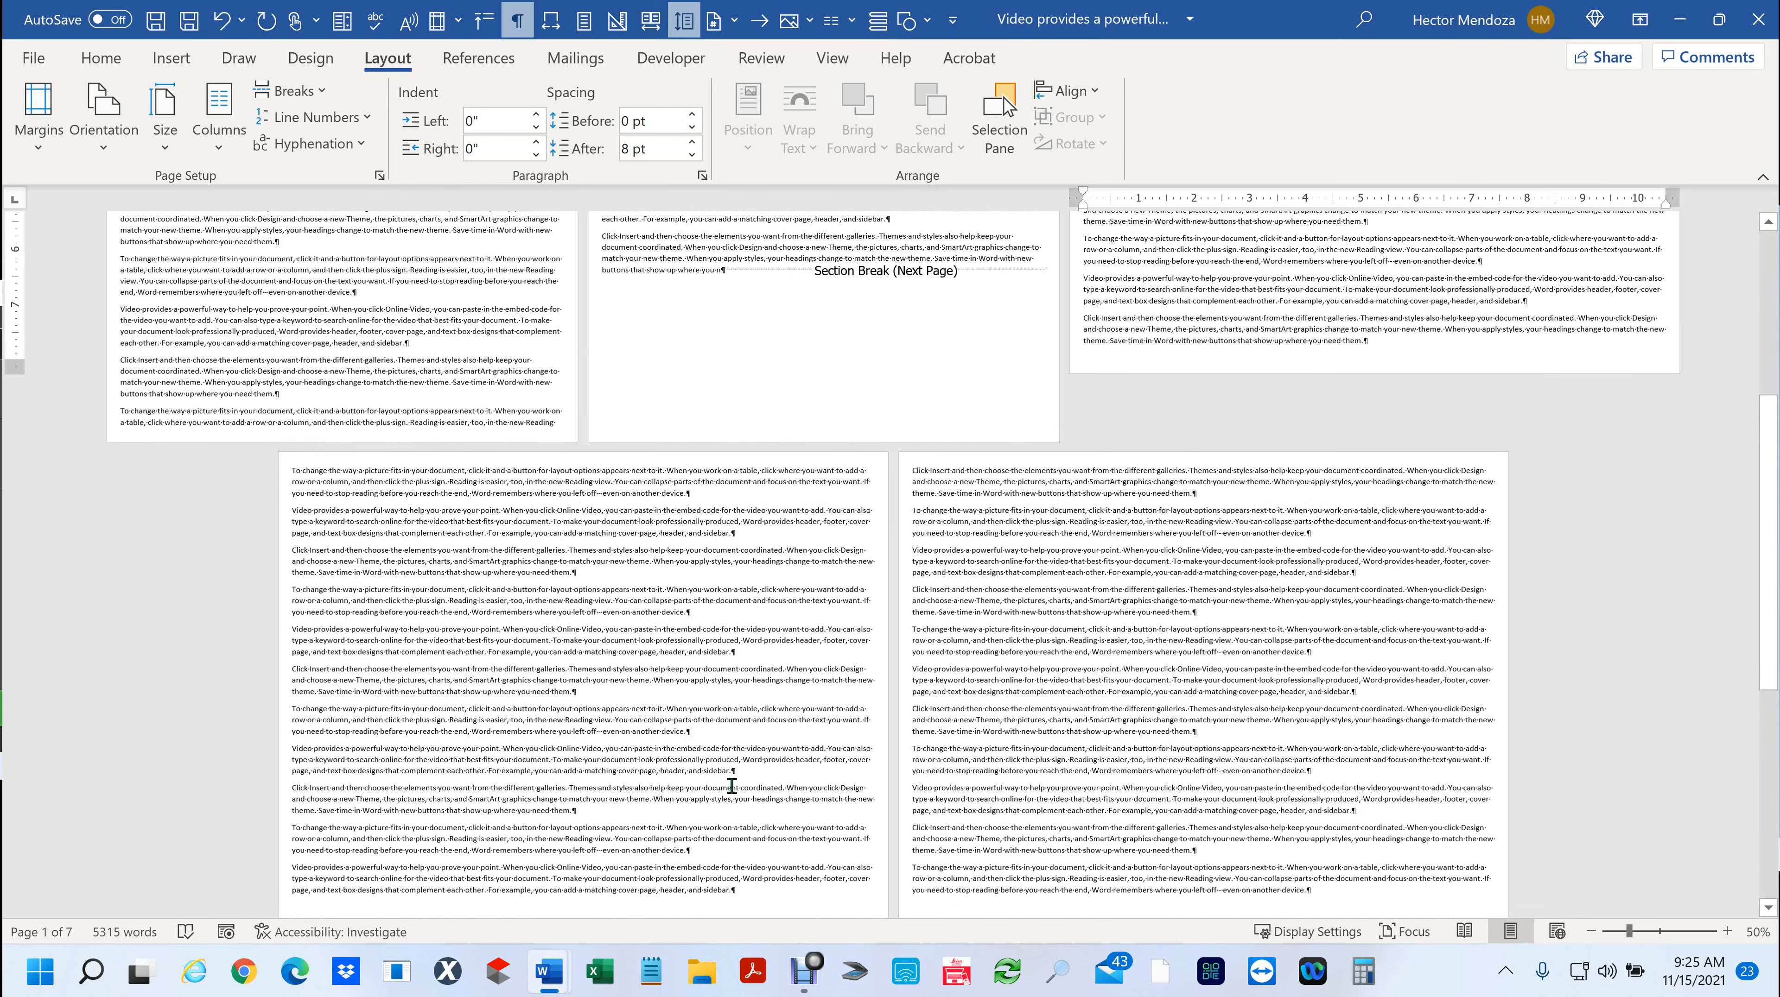
# - Insert a Next Page section break at the end of page 4 and remove the empty line at the start of page 5
pyautogui.scroll(-1, 731, 787)
pyautogui.click(741, 835)
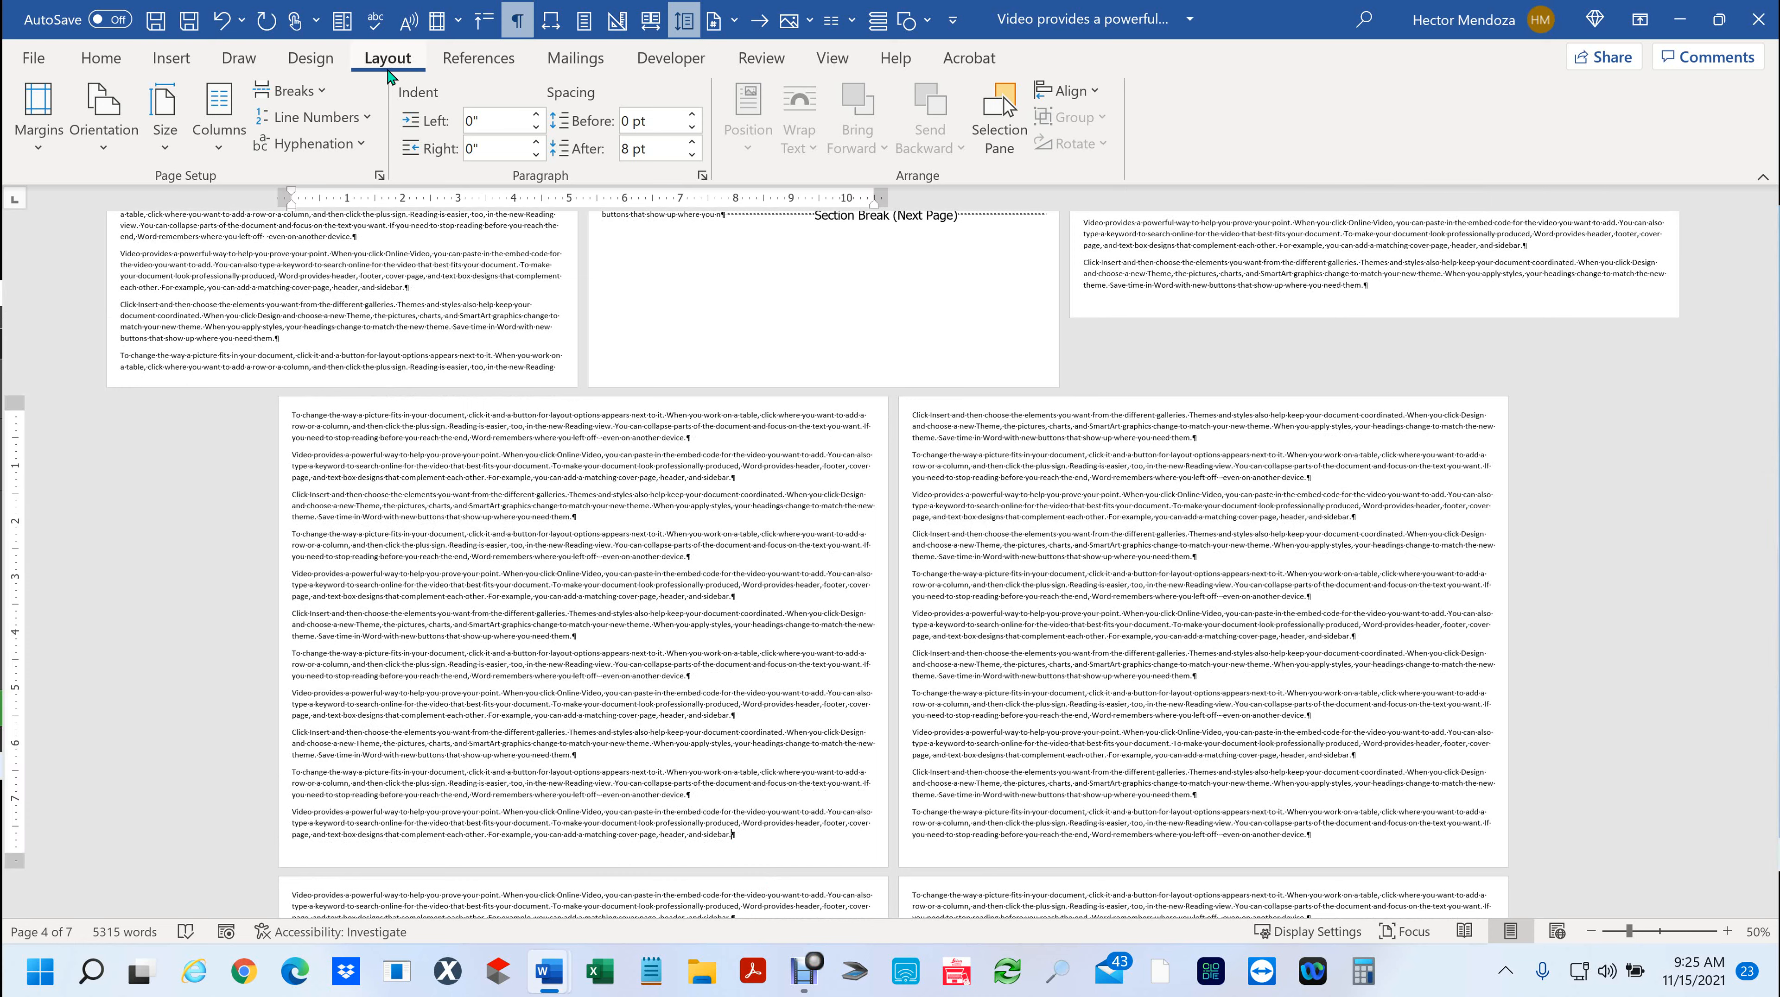
pyautogui.click(292, 90)
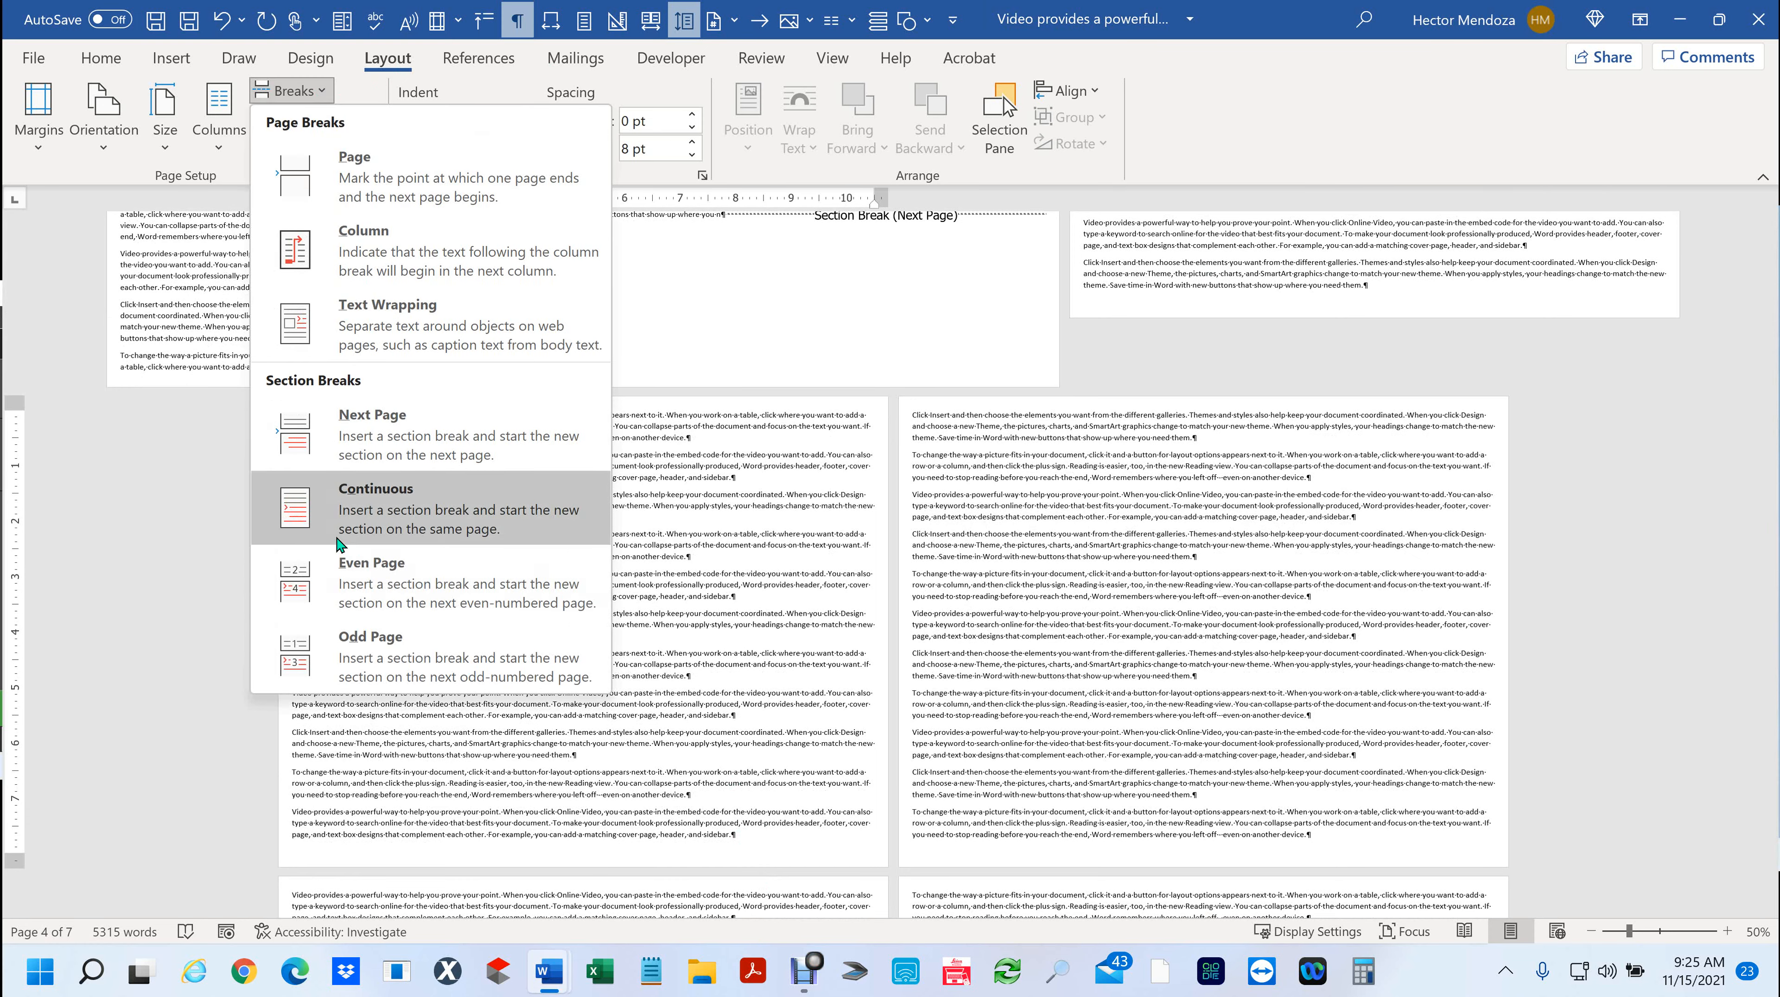
pyautogui.click(372, 437)
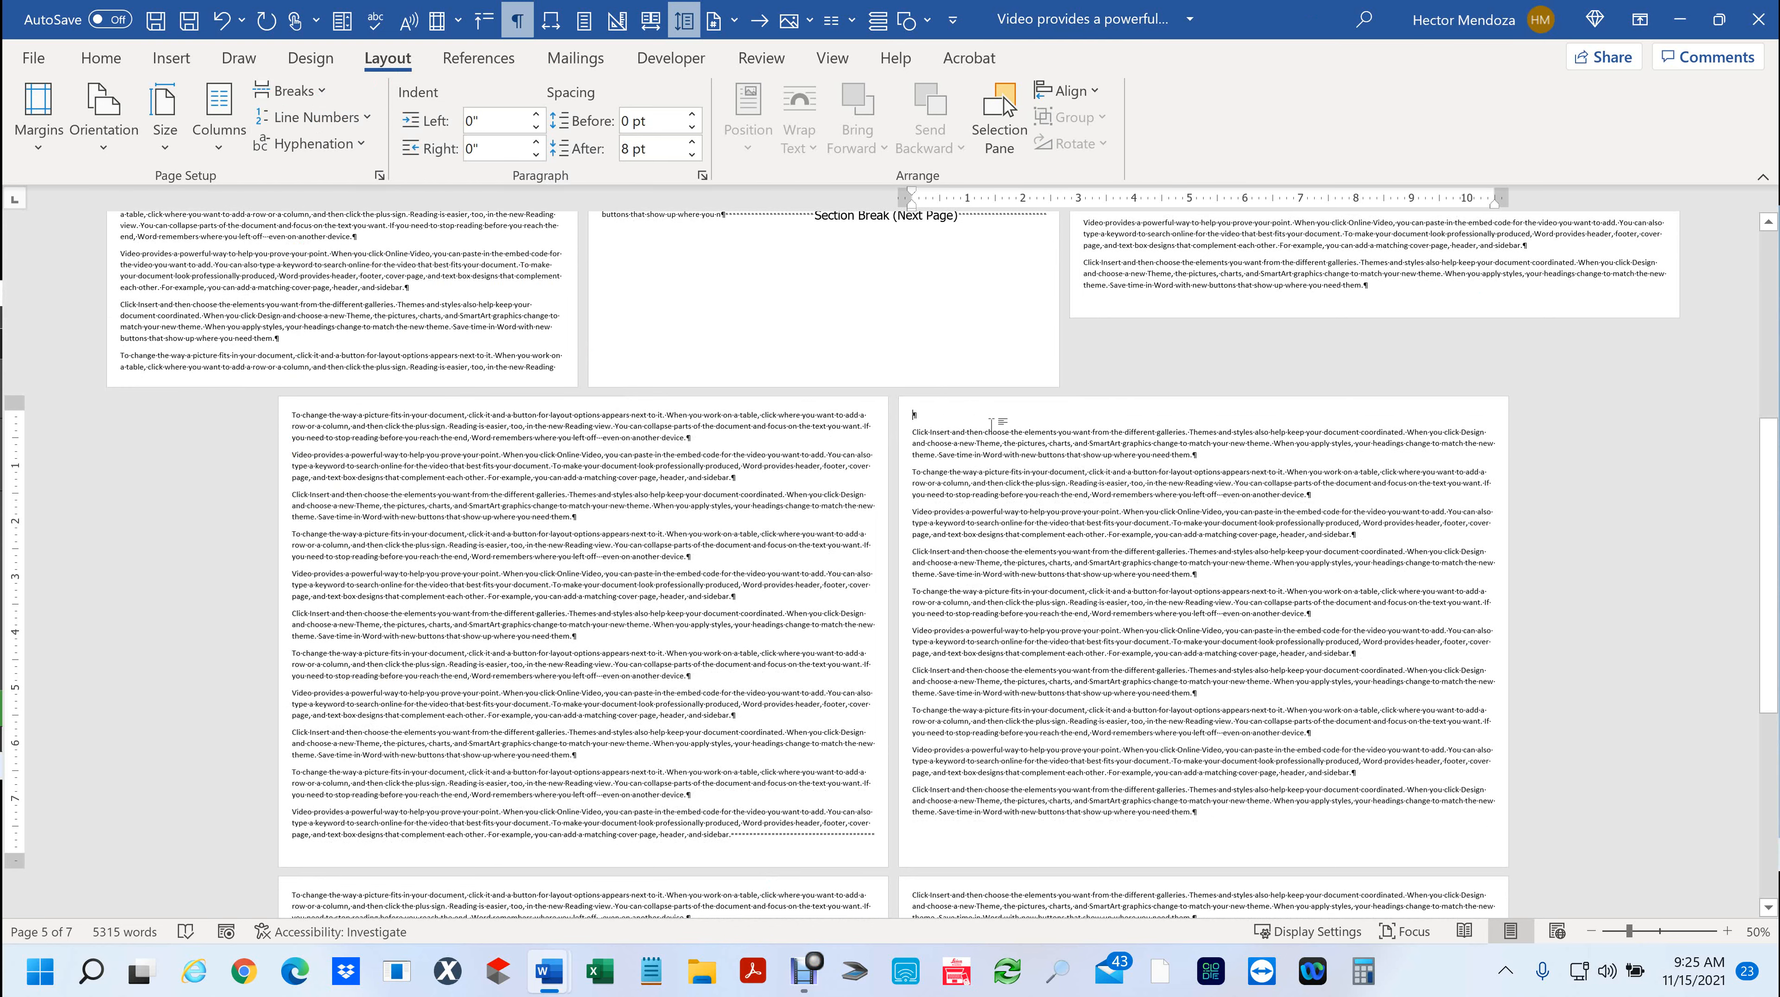
pyautogui.press('Delete')
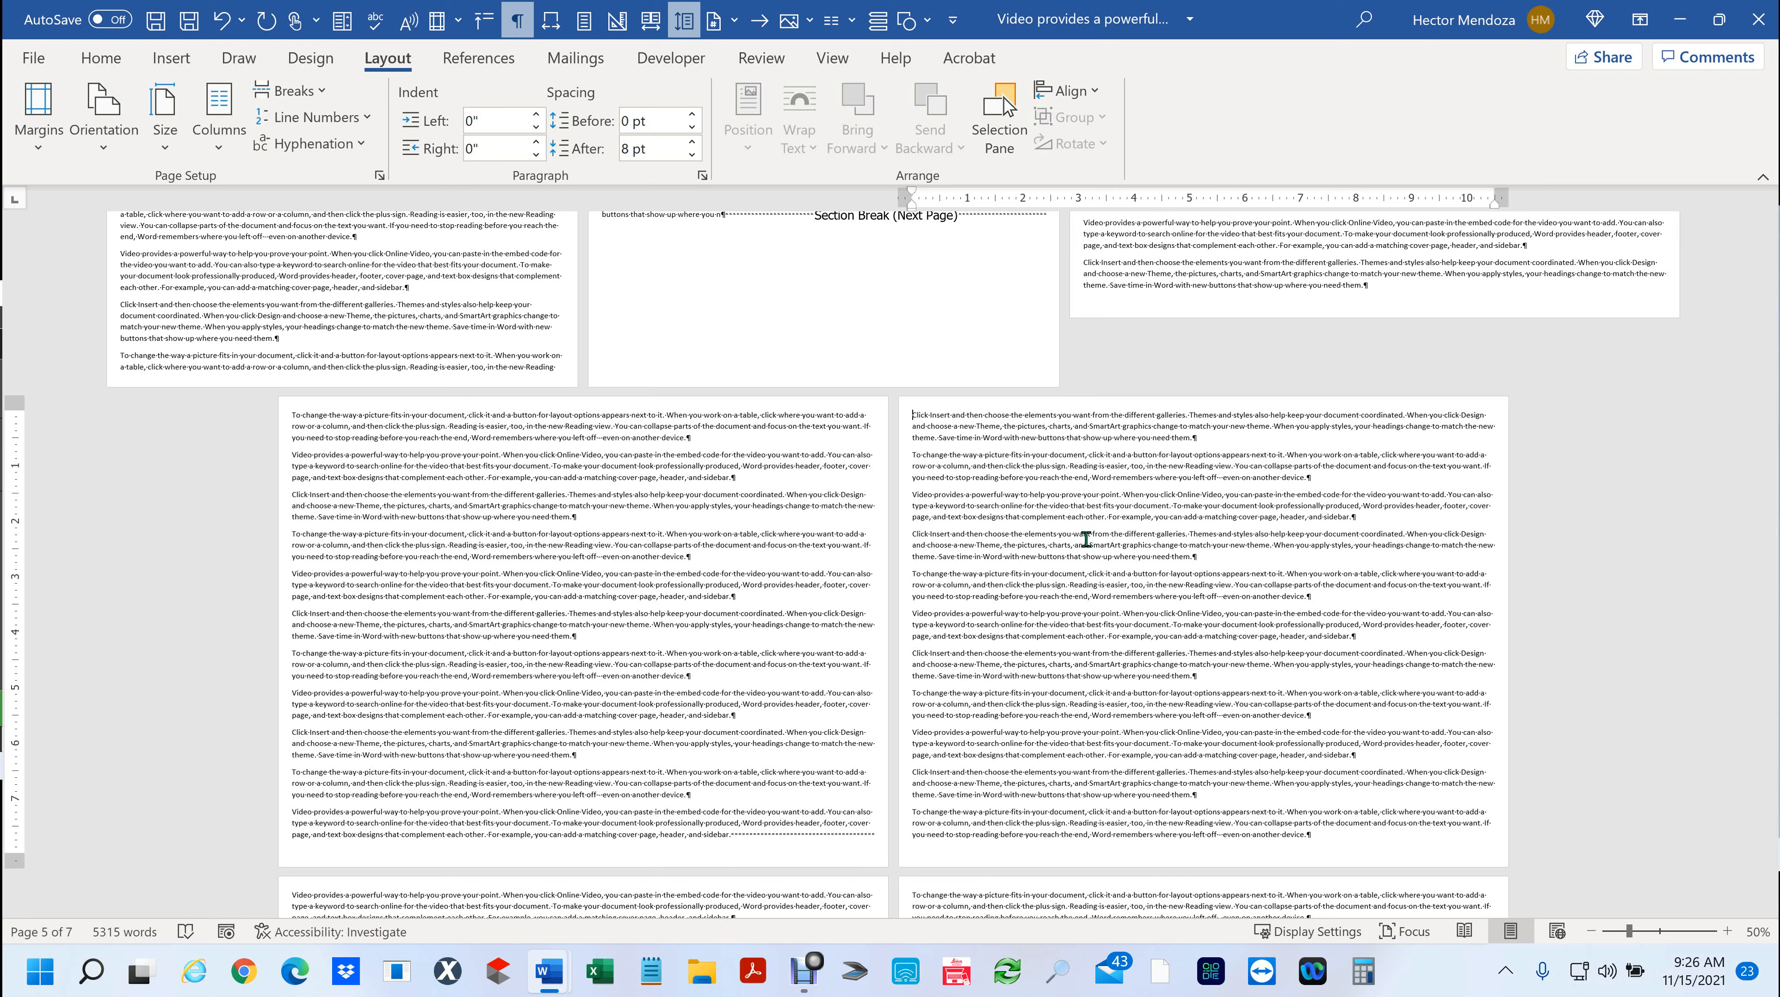
# - Set the orientation of the section starting on page 5 to Portrait and show all pages at 20% zoom
pyautogui.click(114, 131)
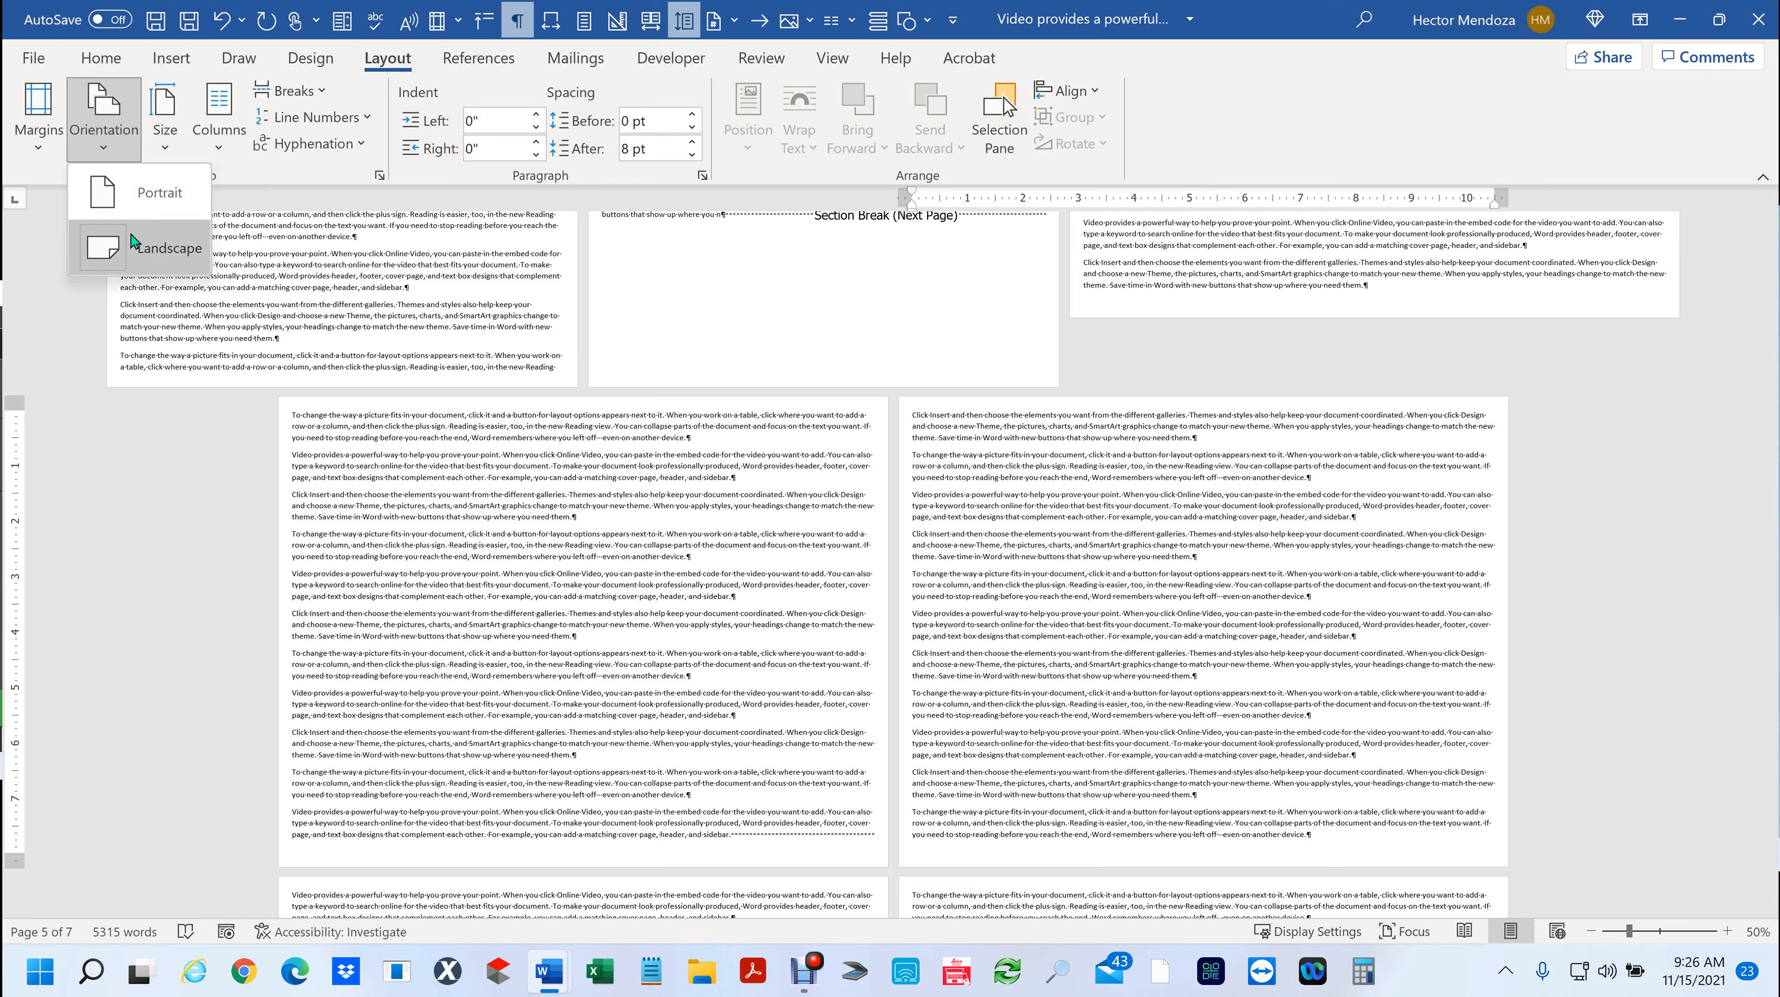
pyautogui.click(158, 201)
pyautogui.scroll(-3, 1004, 419)
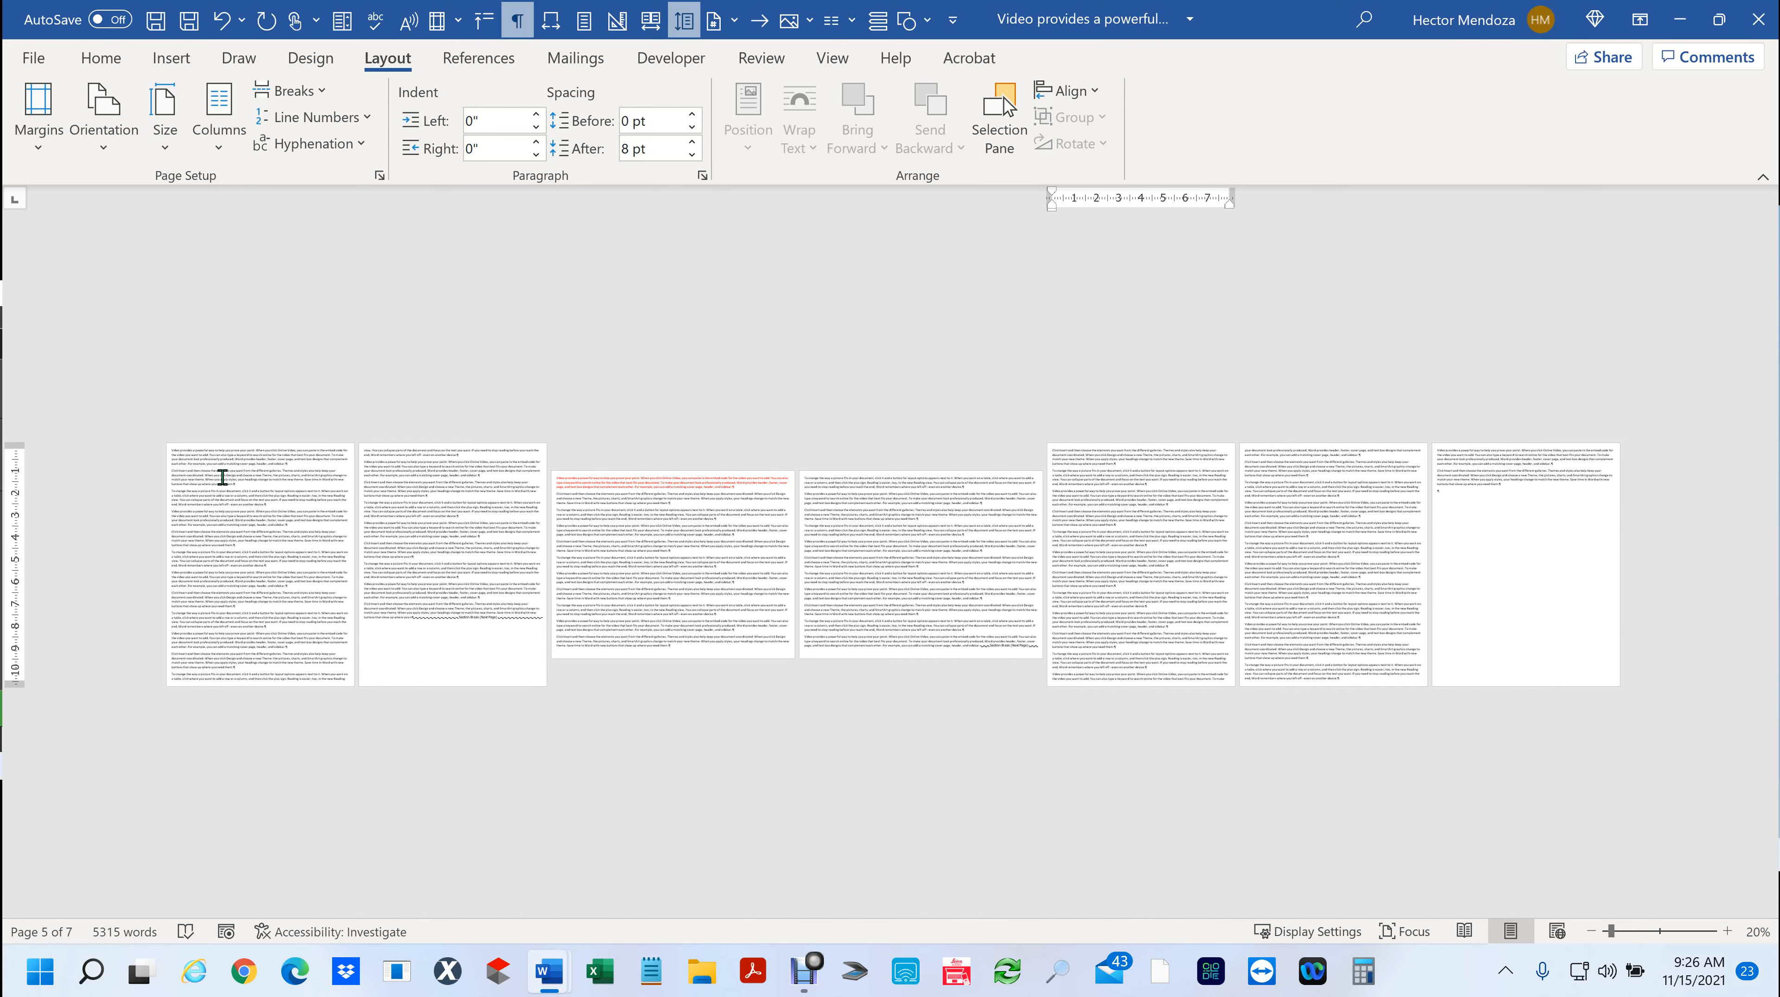
# - Highlight the text of the first portrait, middle landscape and last portrait sections in turn to compare them
pyautogui.moveTo(219, 479); pyautogui.dragTo(450, 649)
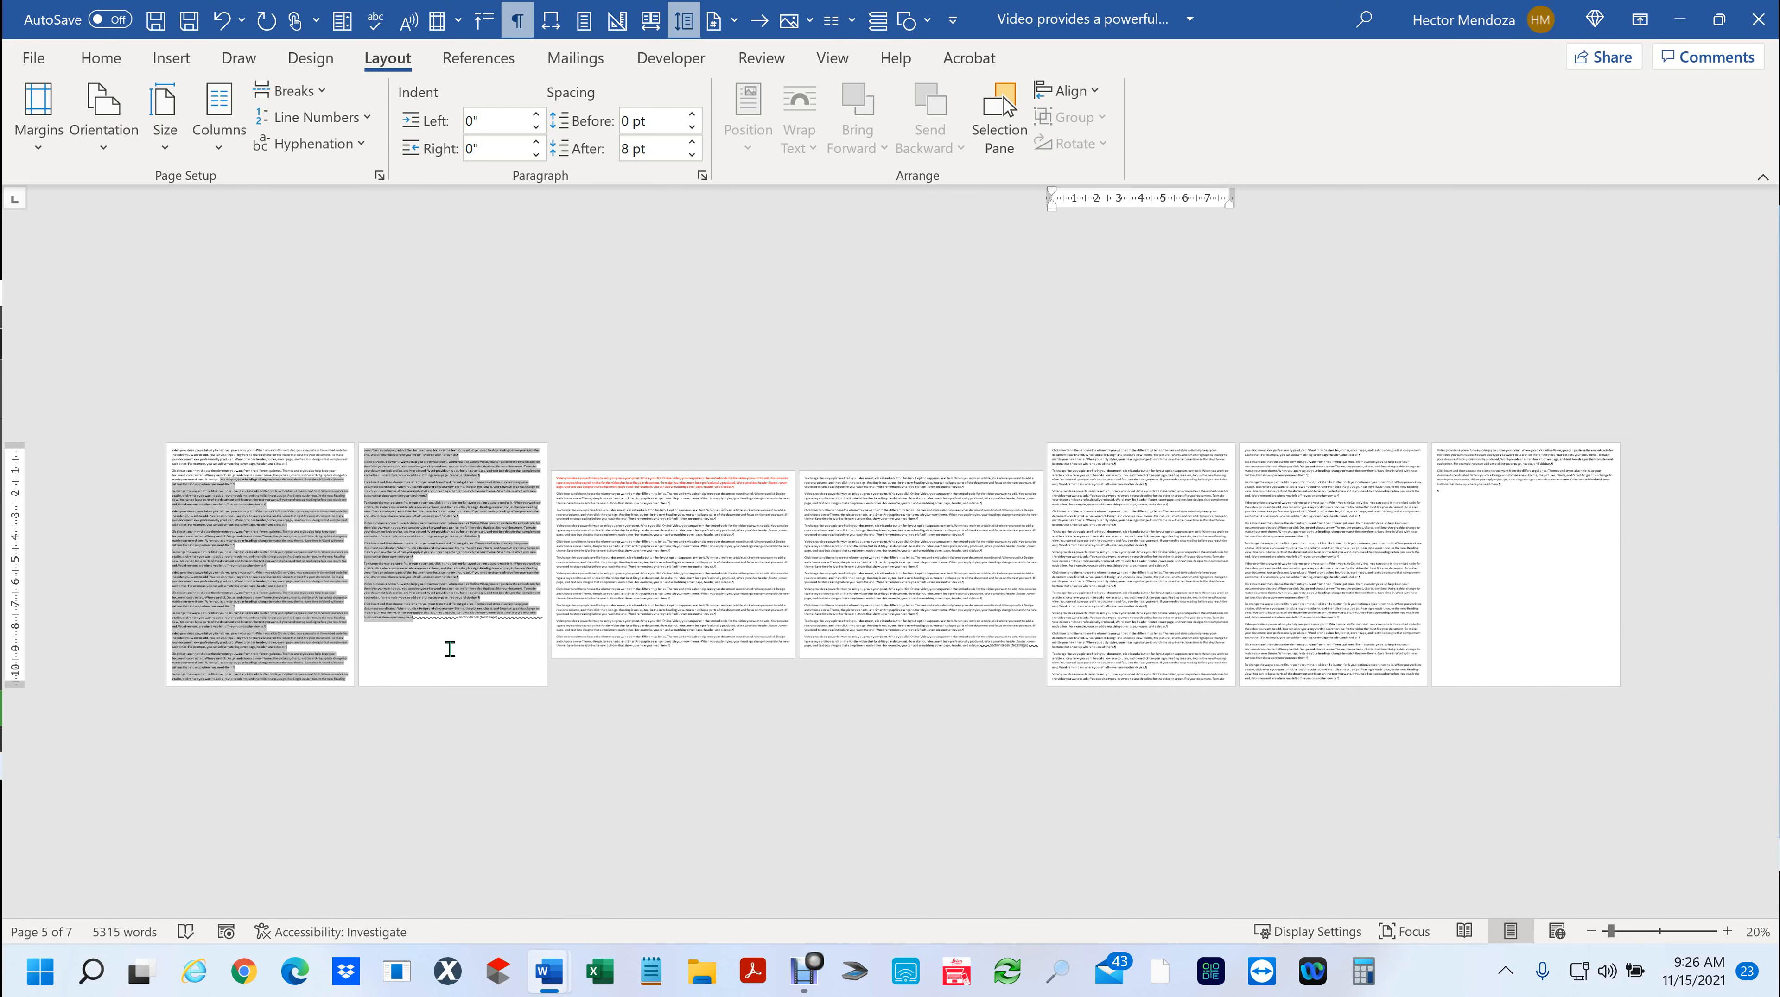
pyautogui.moveTo(622, 515); pyautogui.dragTo(901, 582)
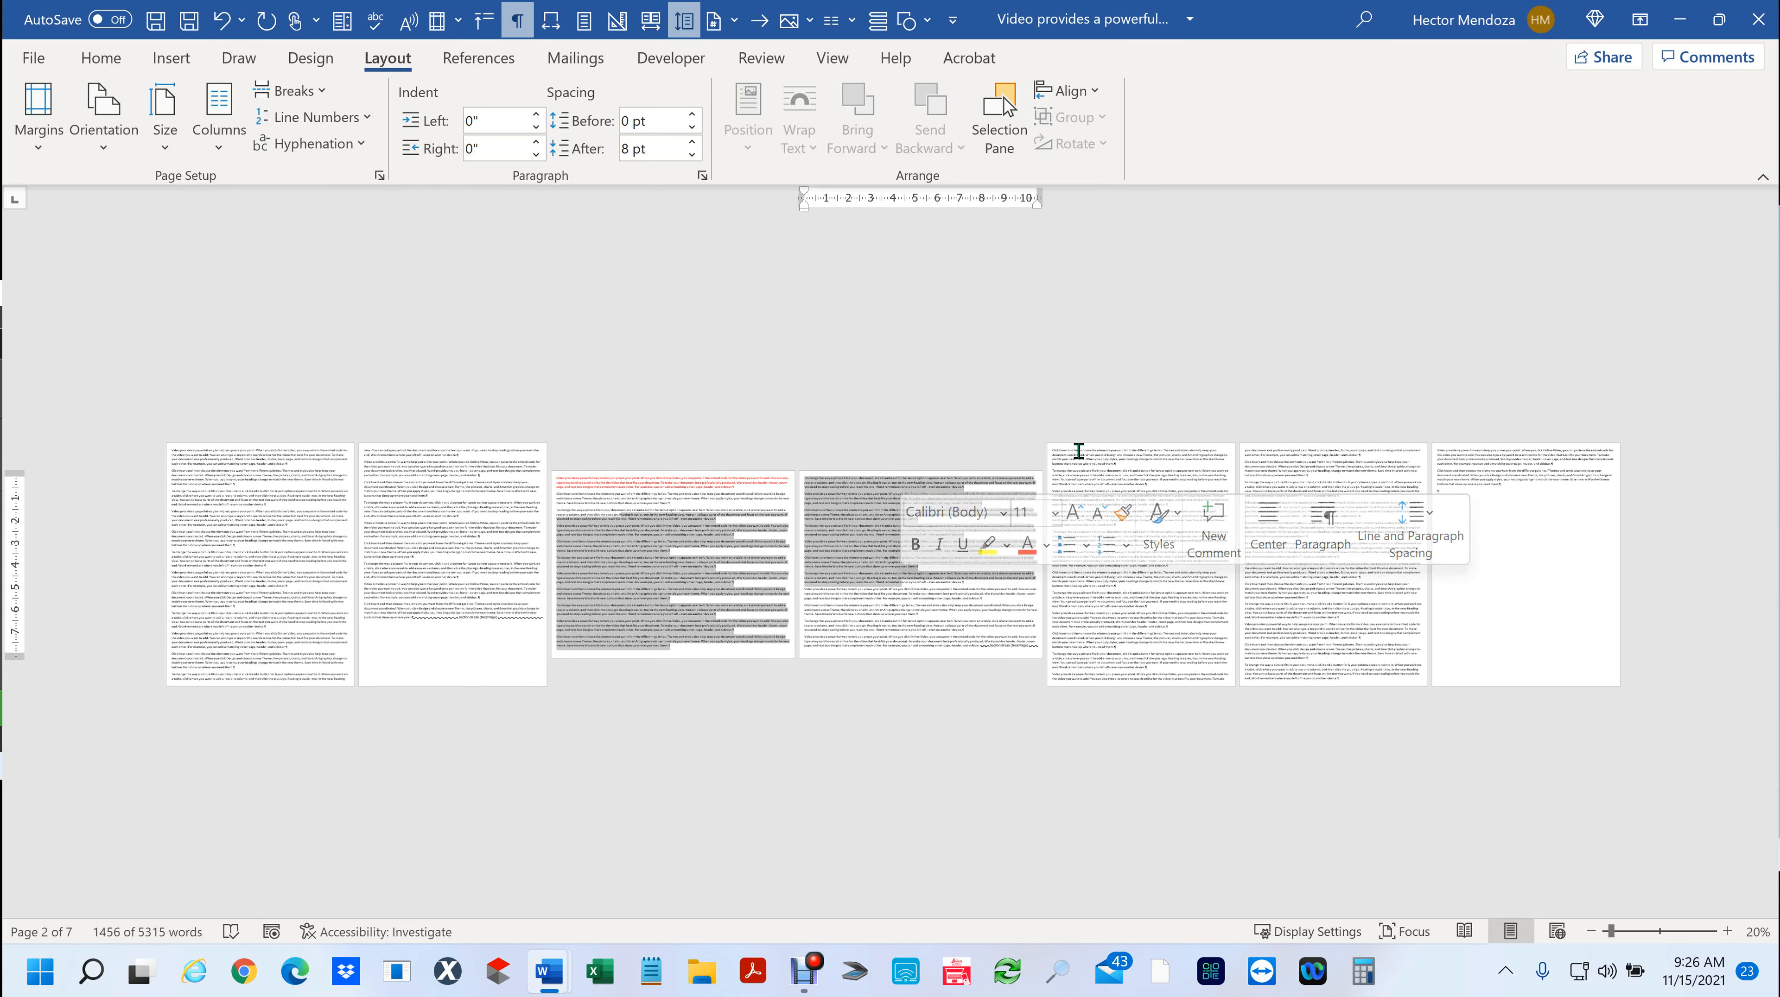
pyautogui.moveTo(1074, 457); pyautogui.dragTo(1557, 624)
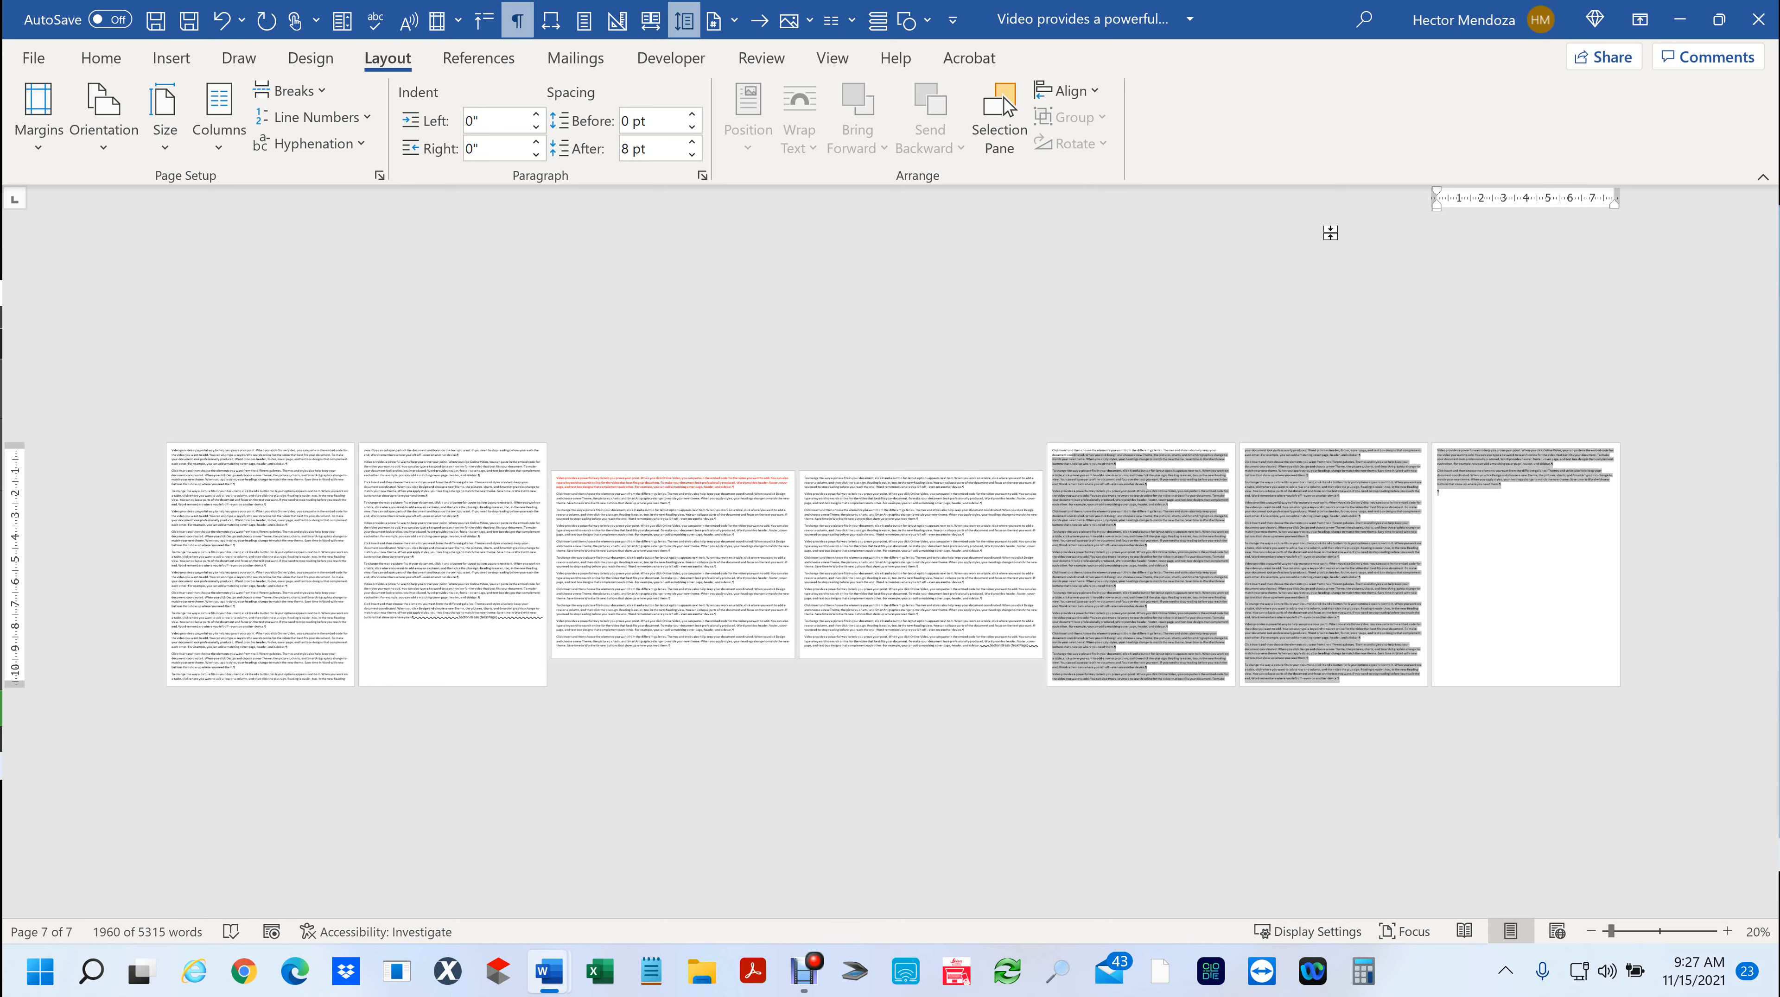
# - Close the sample text document without saving its changes and minimize the Document1 window
pyautogui.click(1759, 21)
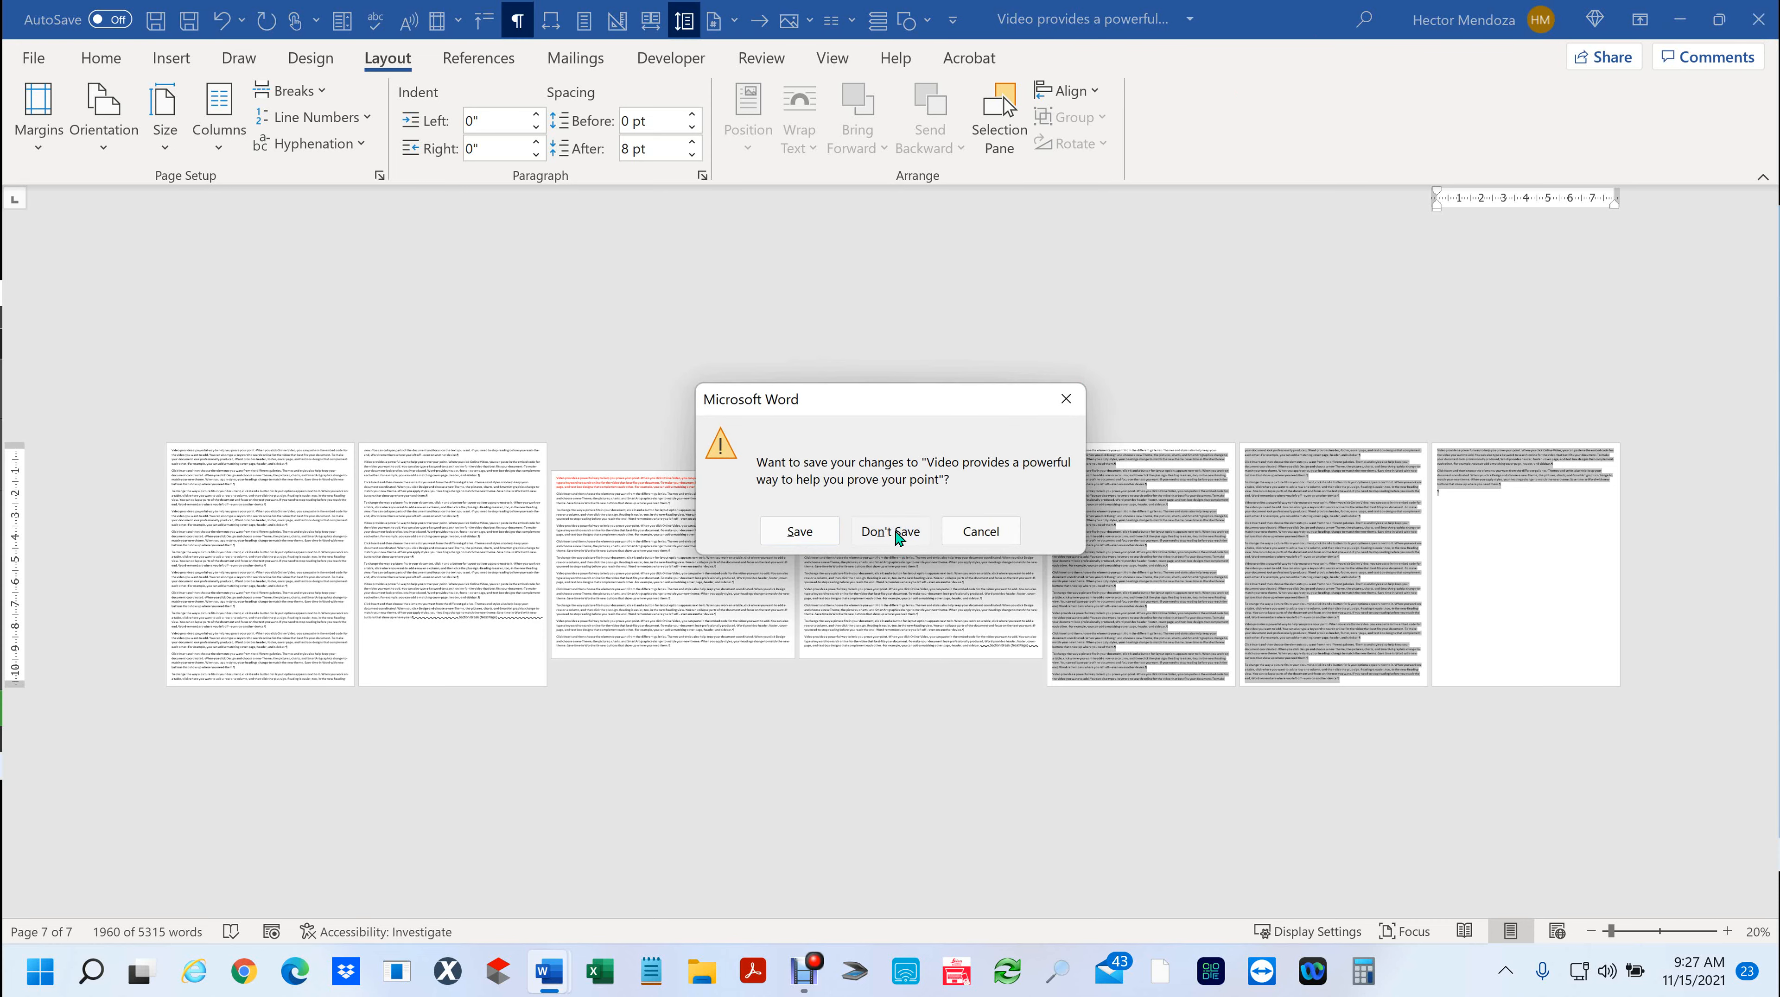
pyautogui.click(891, 529)
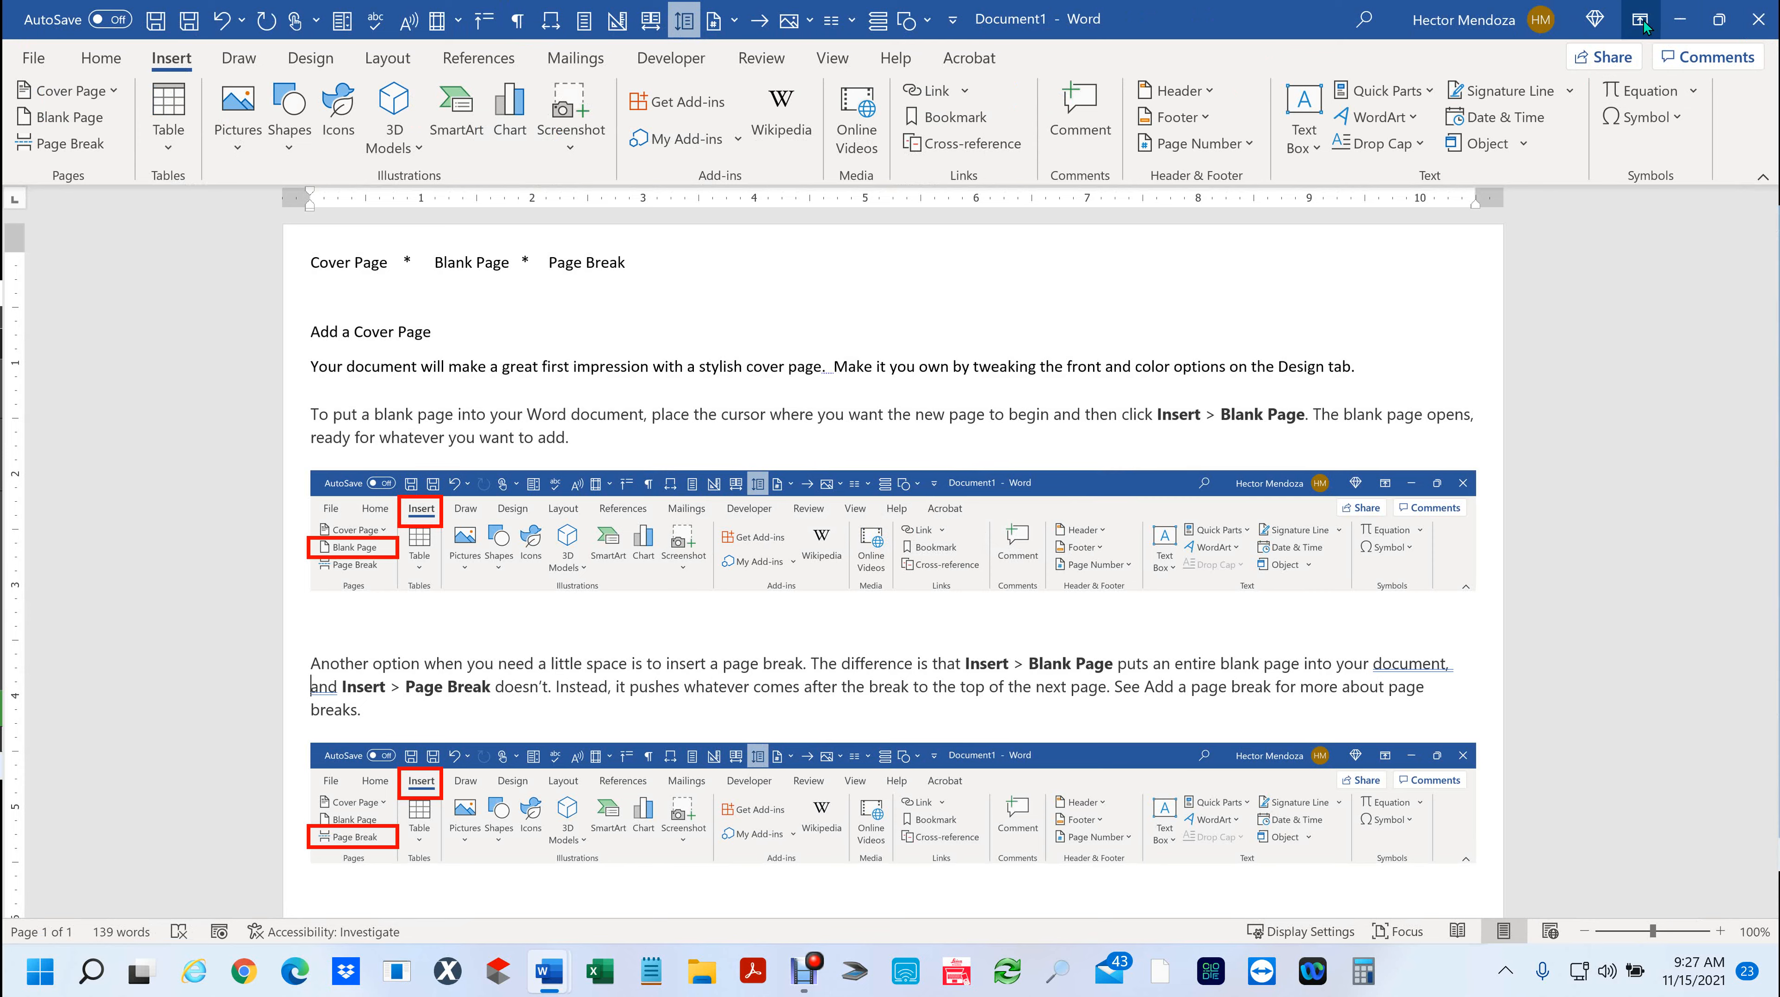
pyautogui.click(1682, 21)
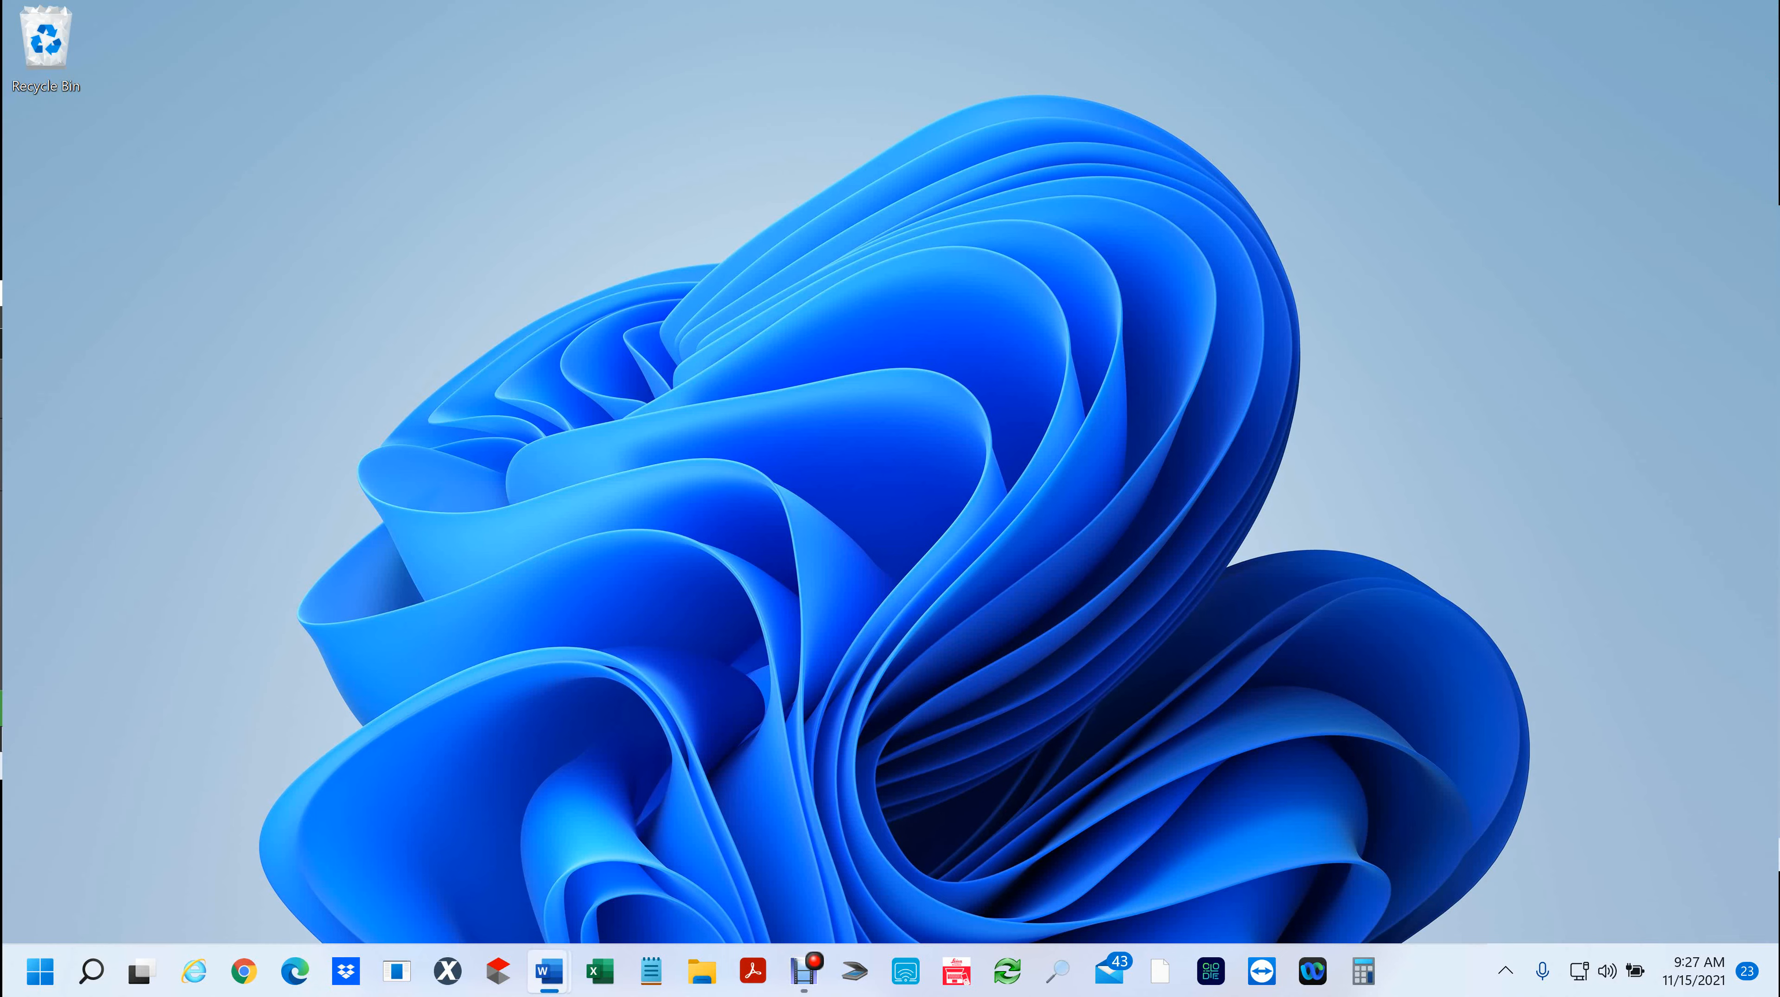
# - Switch to the TWI Procedures and setup document and examine the screenshot and page break on page 2 up close
pyautogui.click(548, 971)
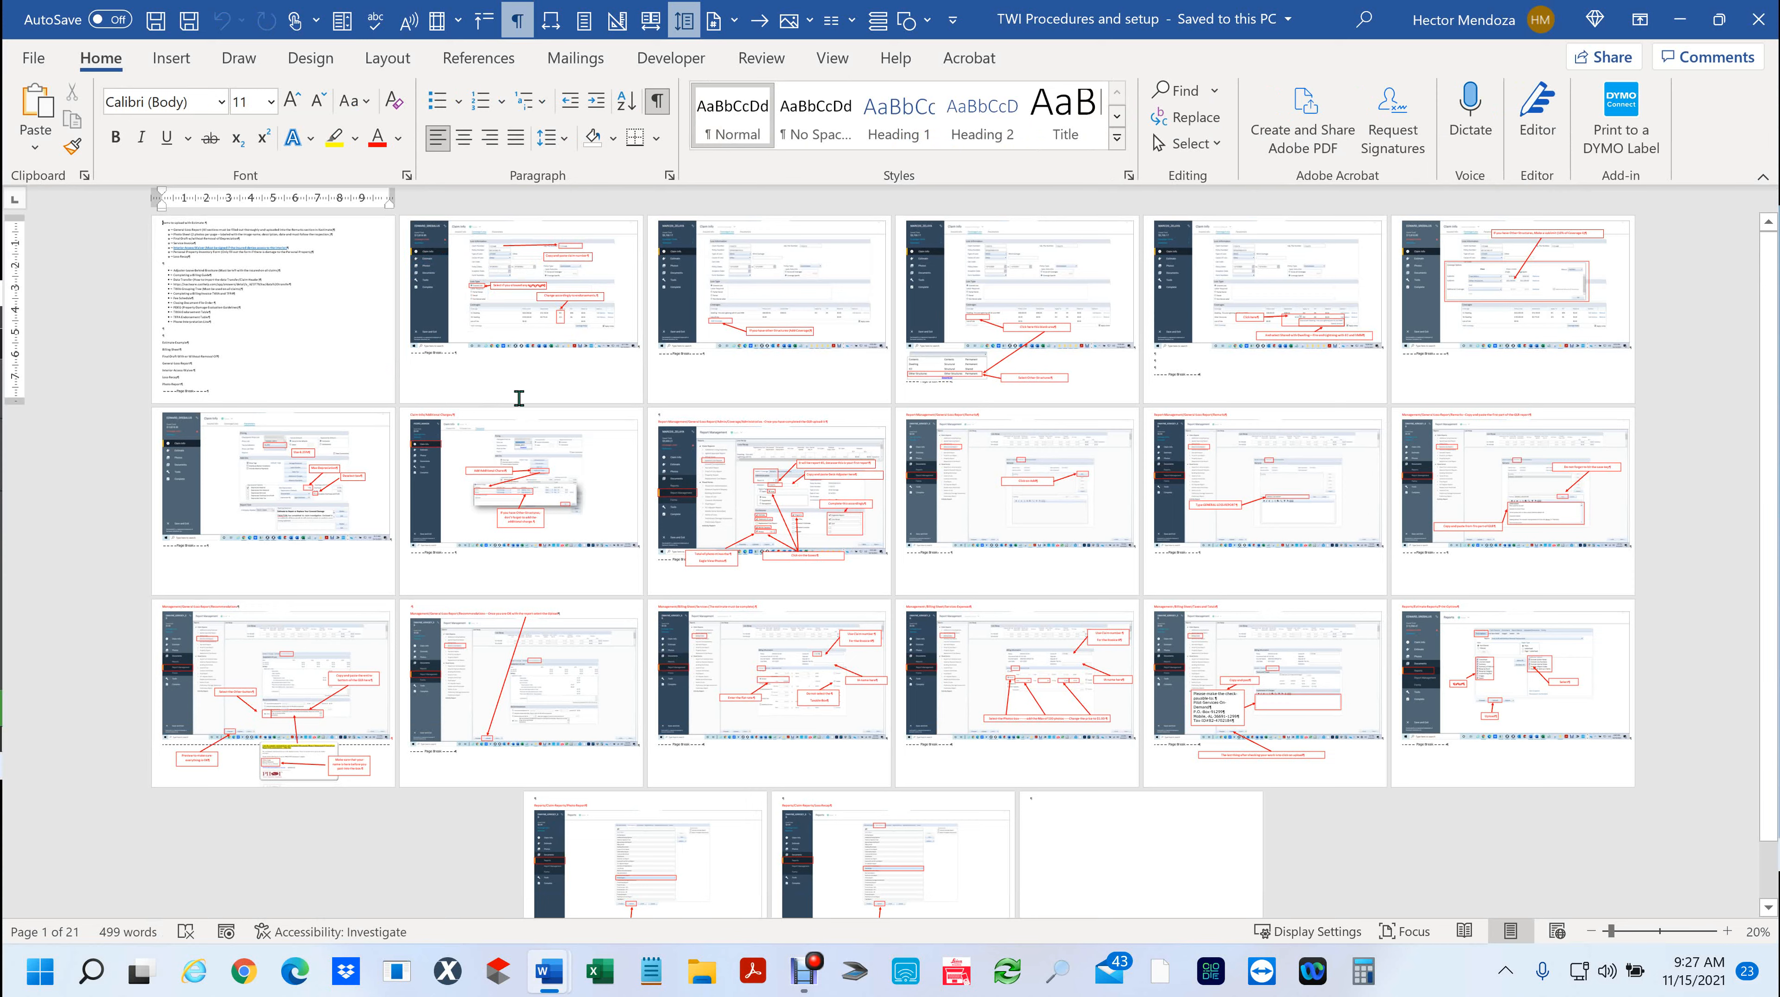
pyautogui.click(522, 384)
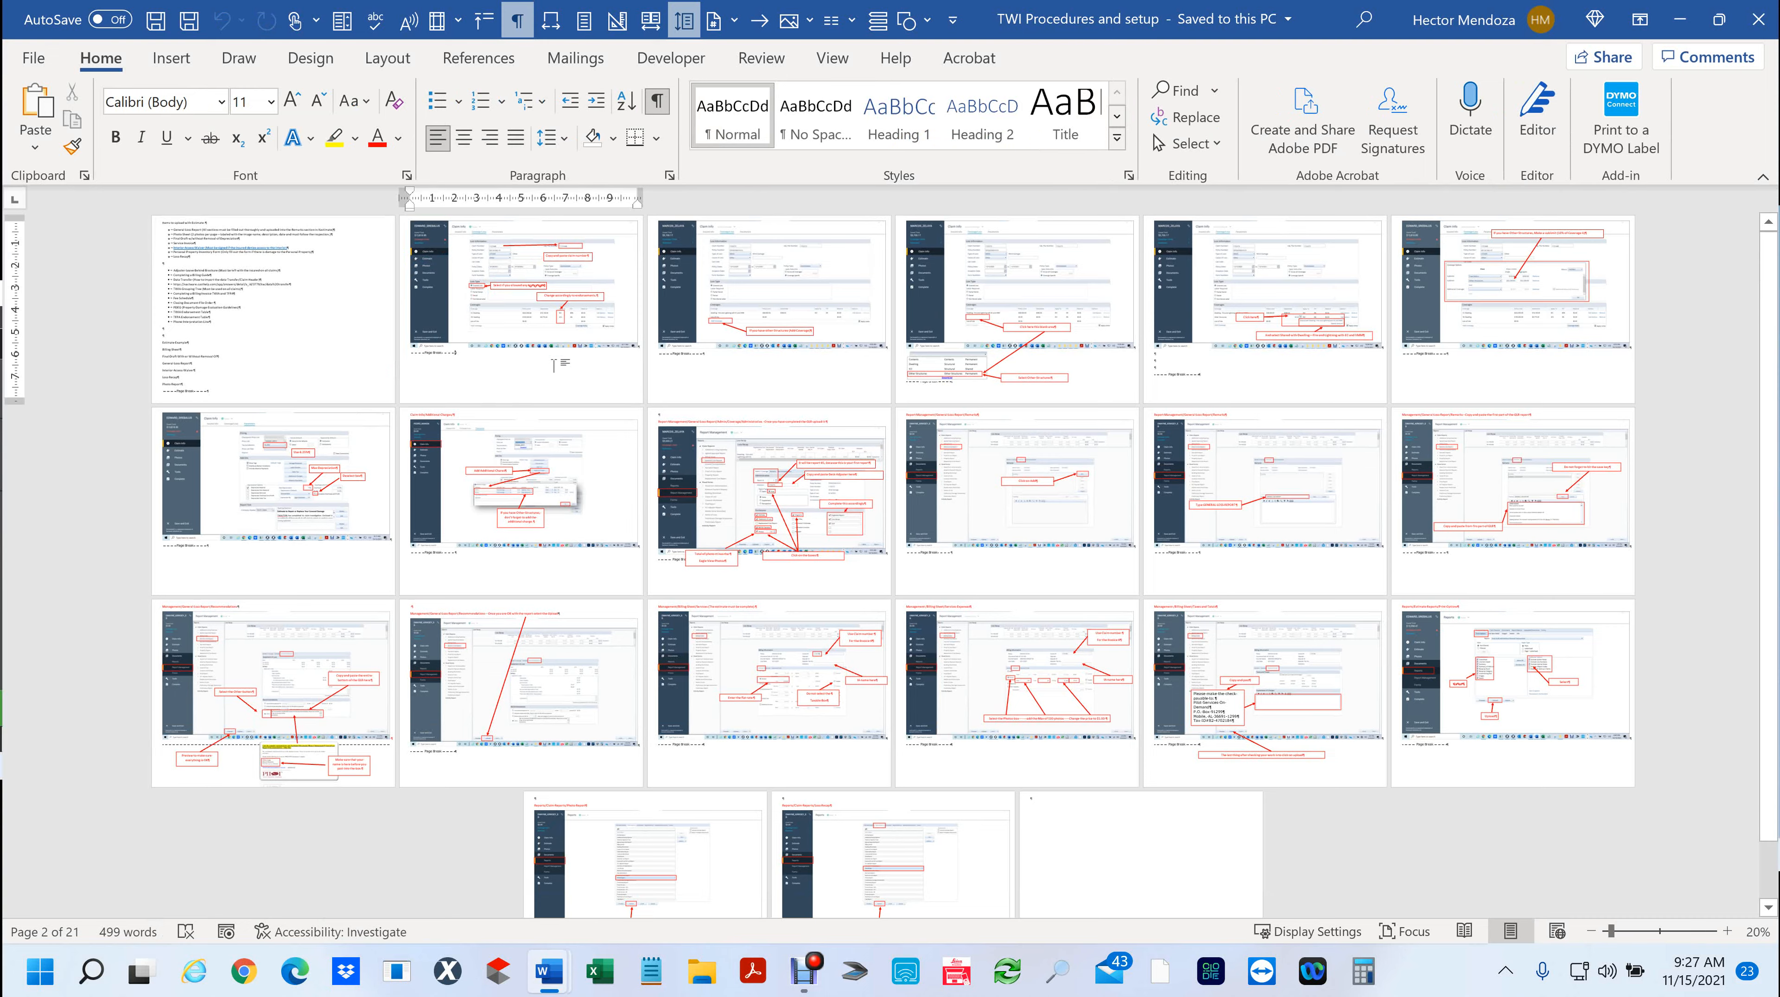
pyautogui.scroll(6, 552, 378)
pyautogui.scroll(8, 552, 378)
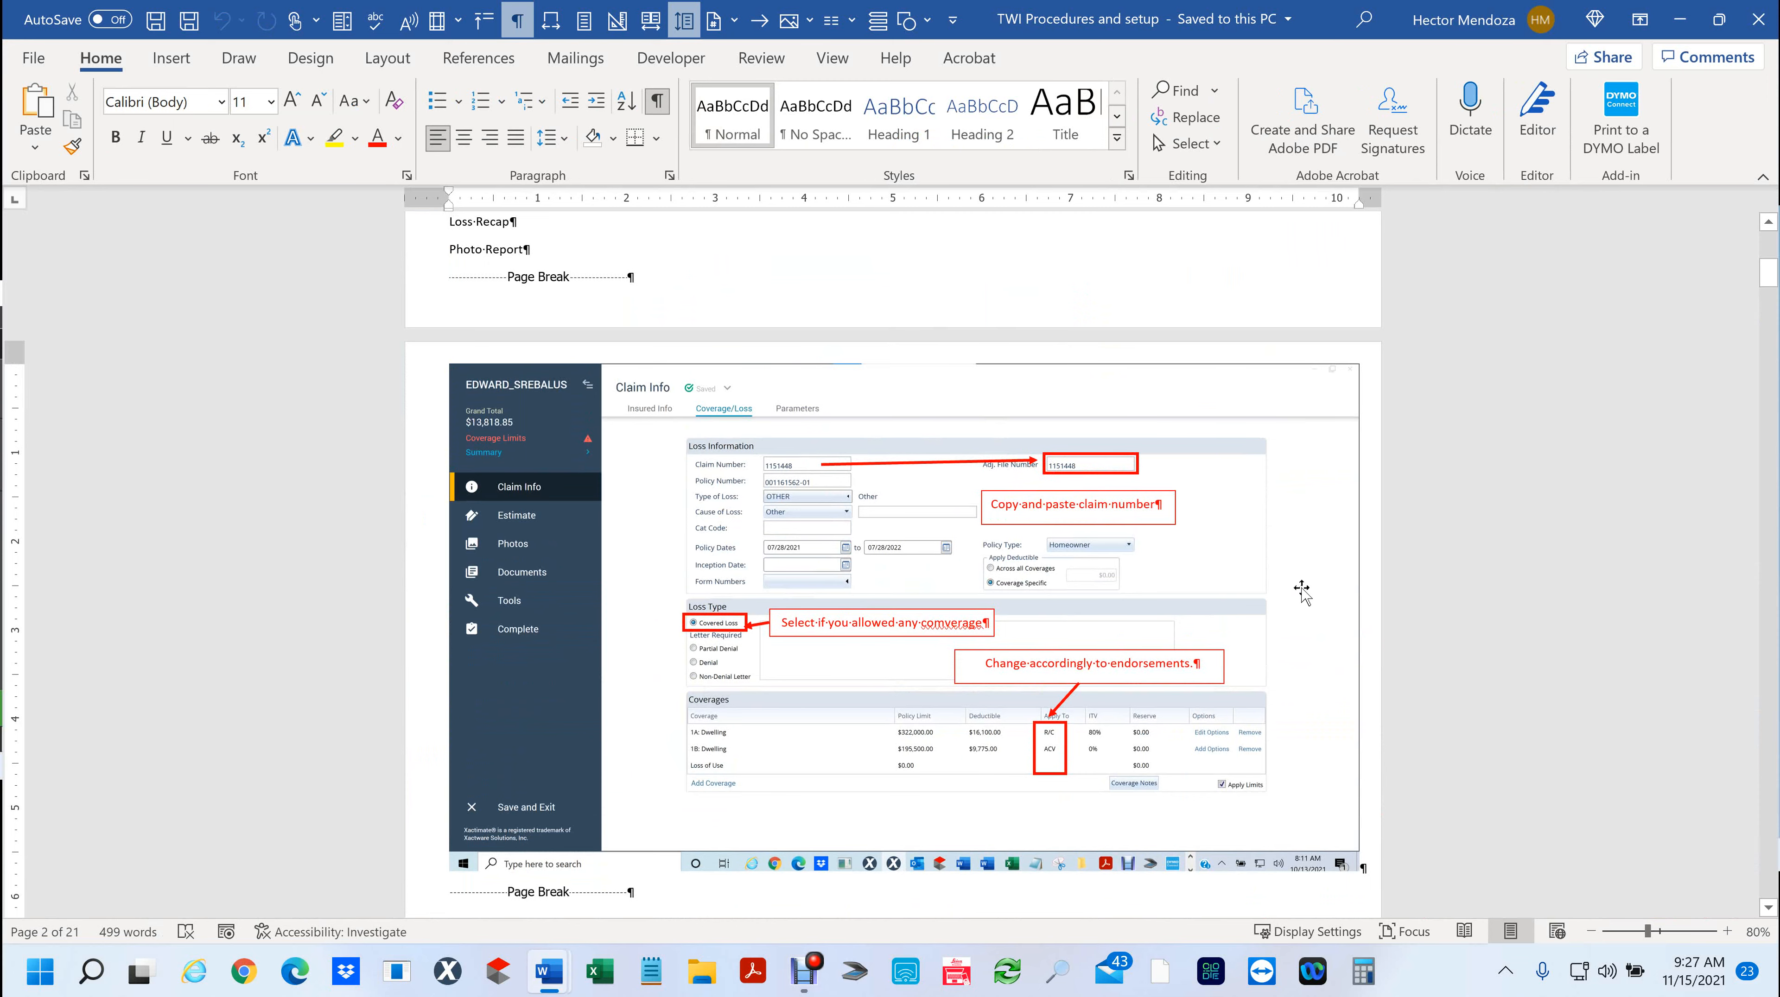
pyautogui.scroll(-1, 1302, 593)
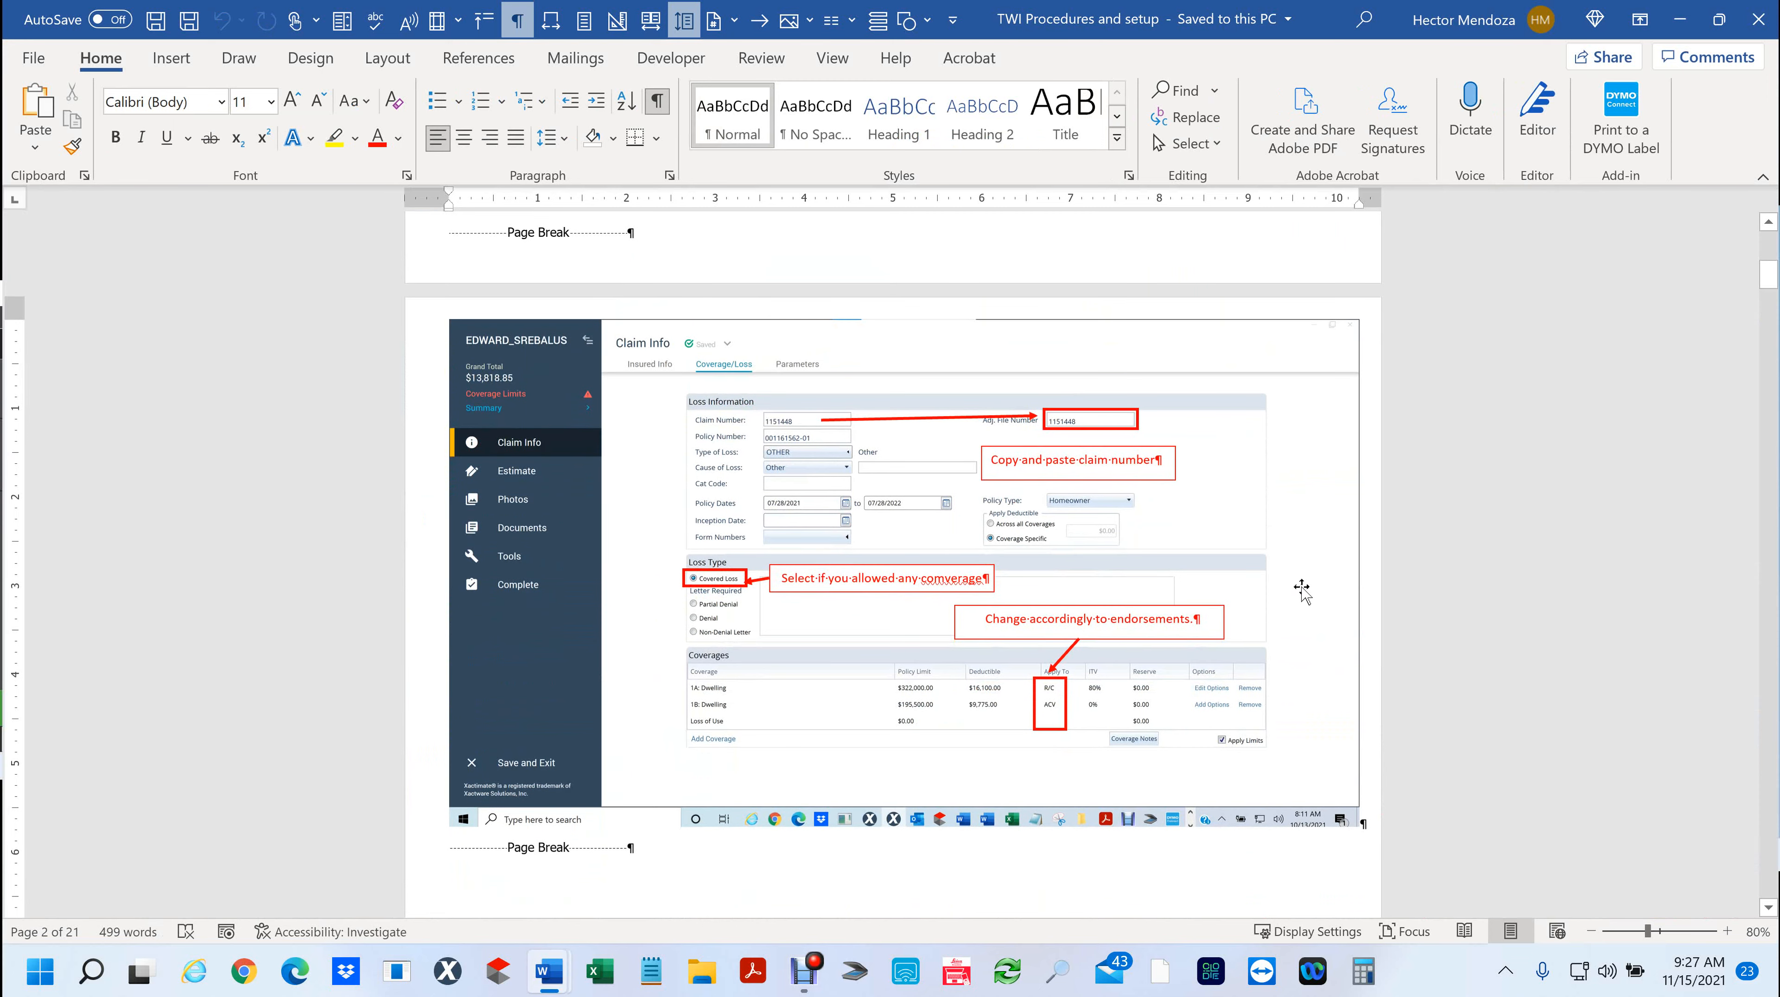
# - Examine the page breaks and blank space below the claim screenshots from page 2 of the procedures document onward
pyautogui.scroll(-1, 1276, 604)
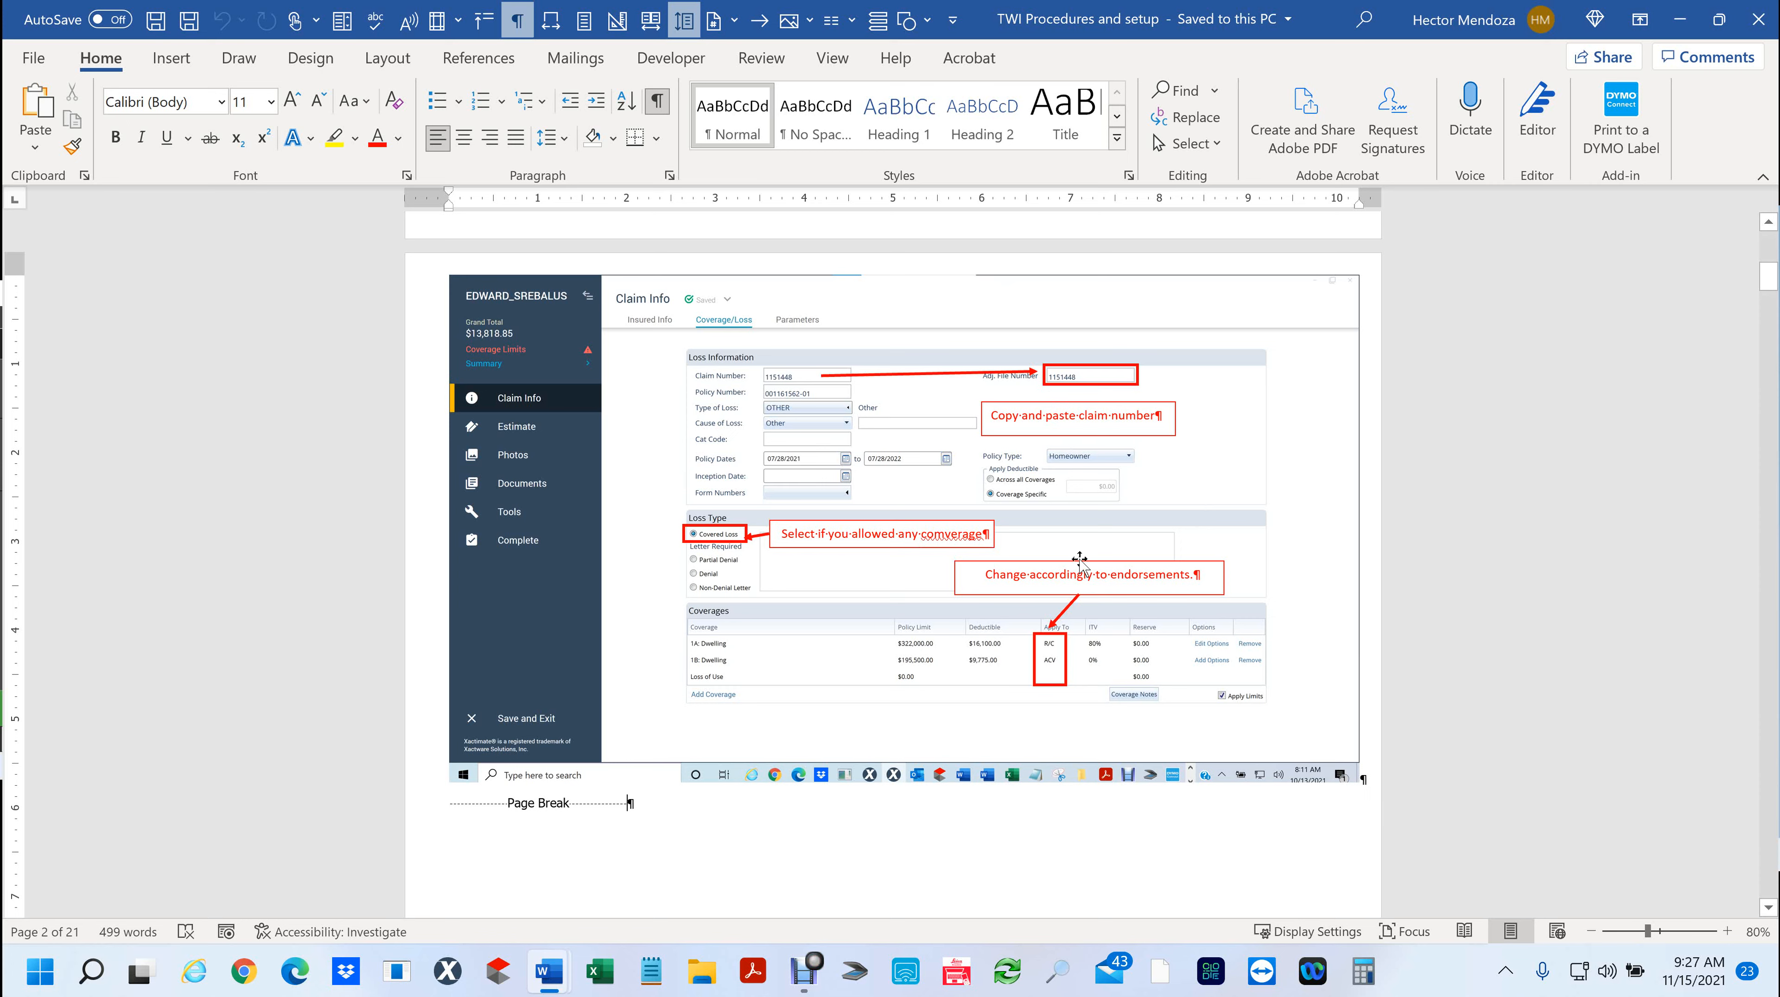
pyautogui.scroll(-1, 1079, 559)
pyautogui.scroll(-1, 1079, 559)
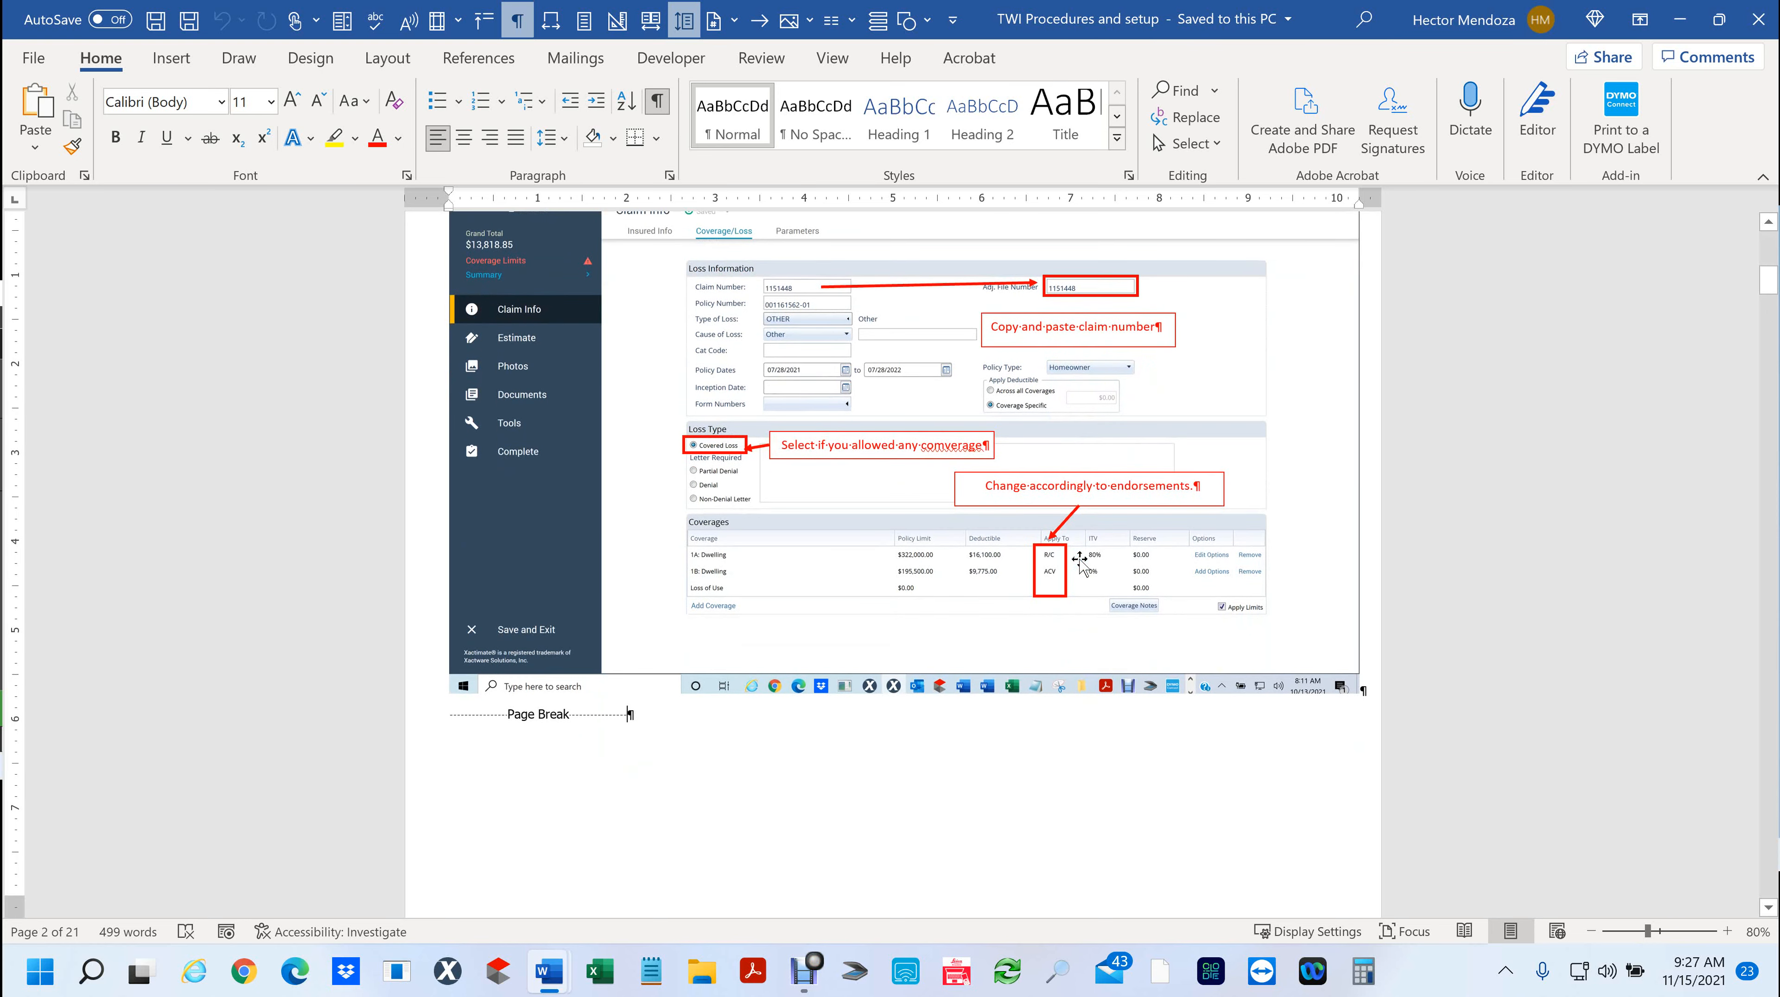
pyautogui.scroll(-1, 1079, 559)
pyautogui.scroll(3, 1079, 559)
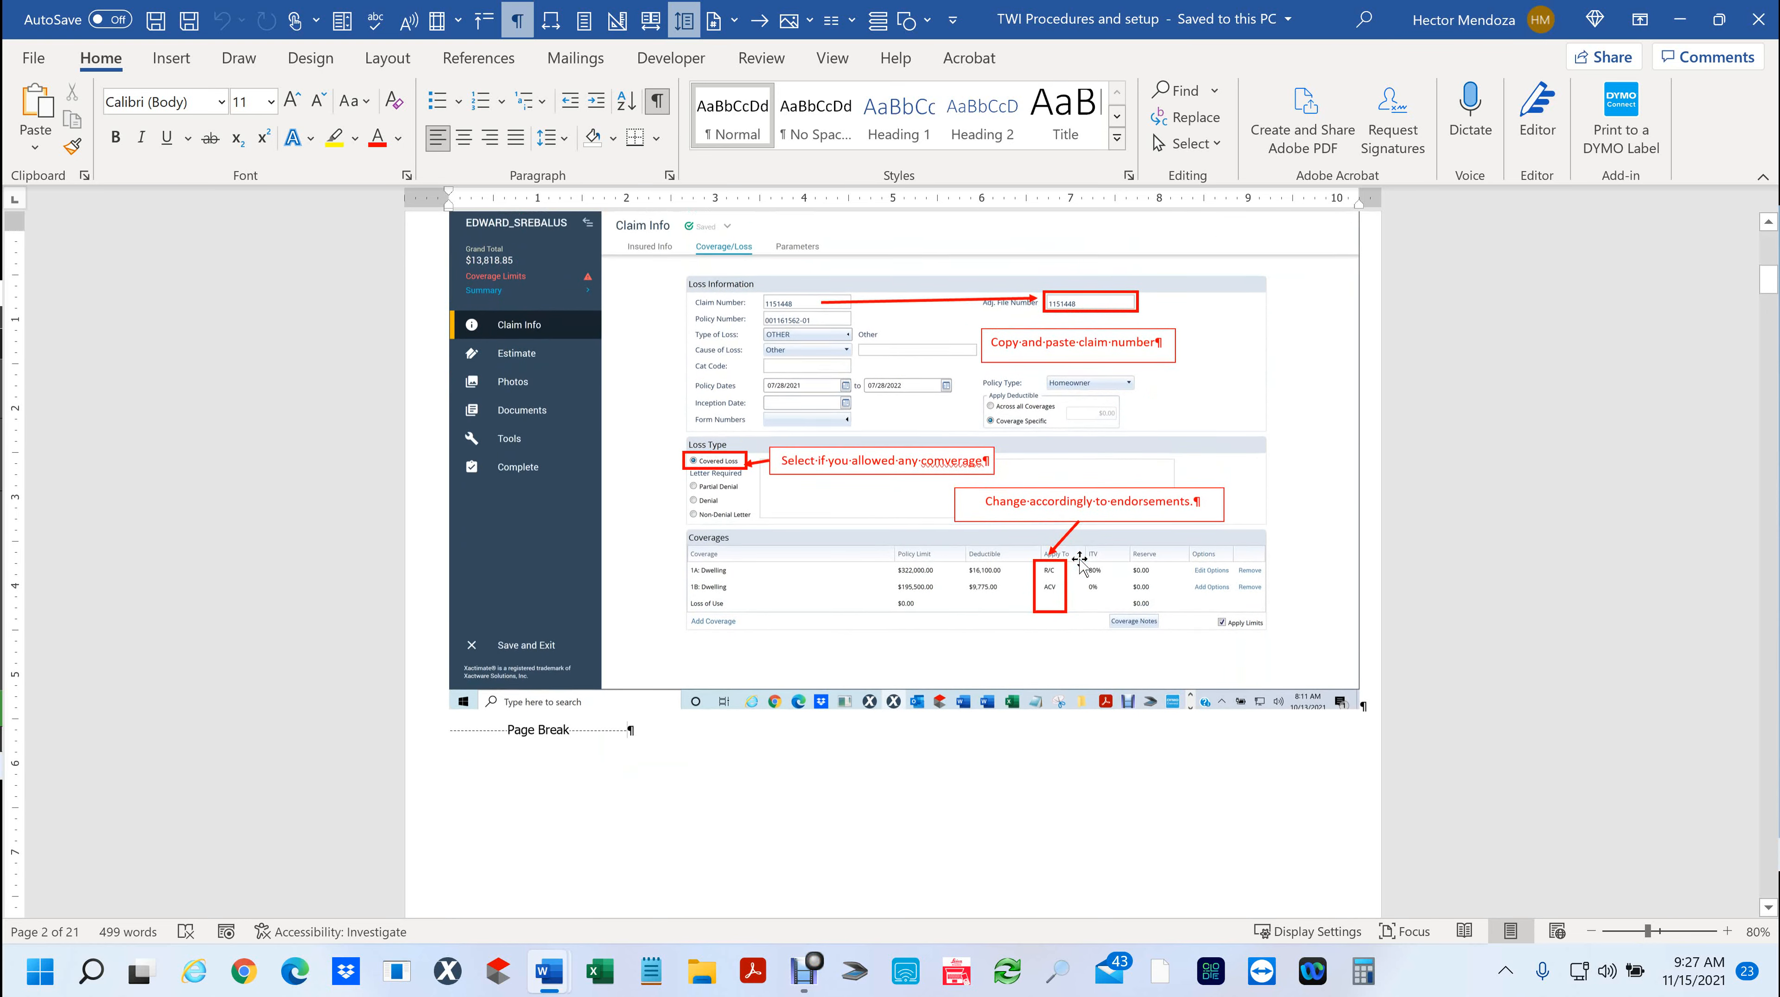
pyautogui.scroll(-6, 1114, 475)
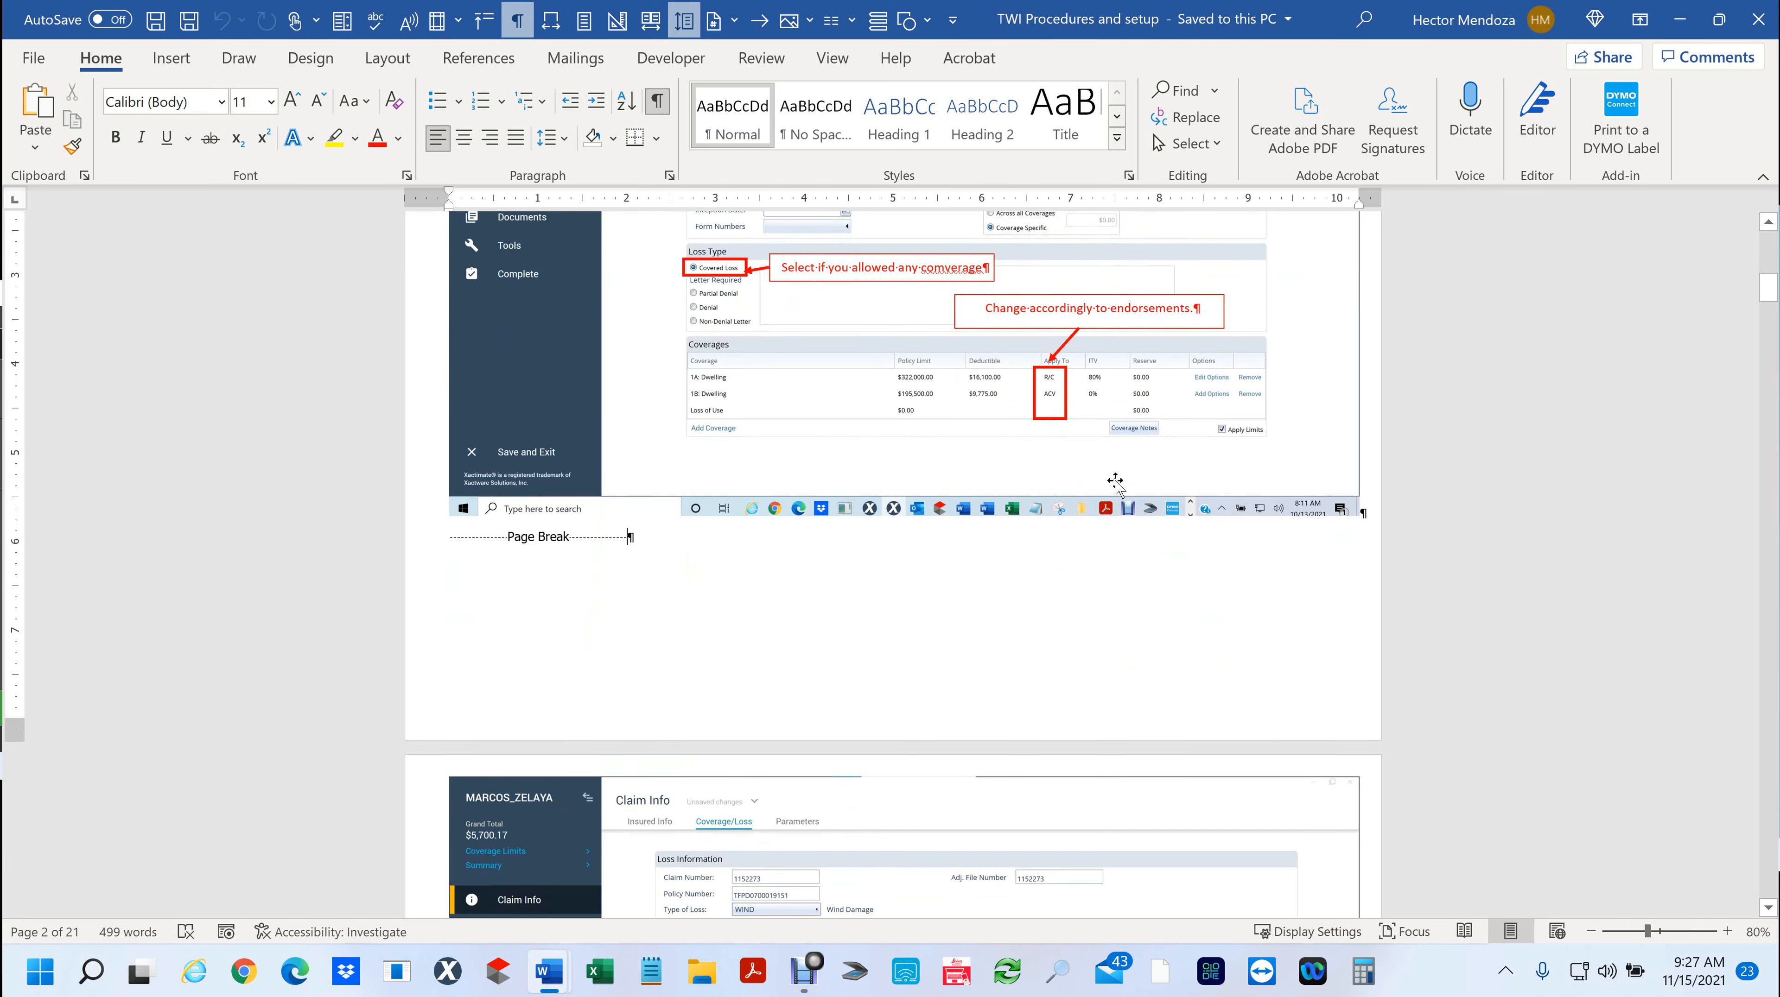
pyautogui.scroll(-20, 1115, 481)
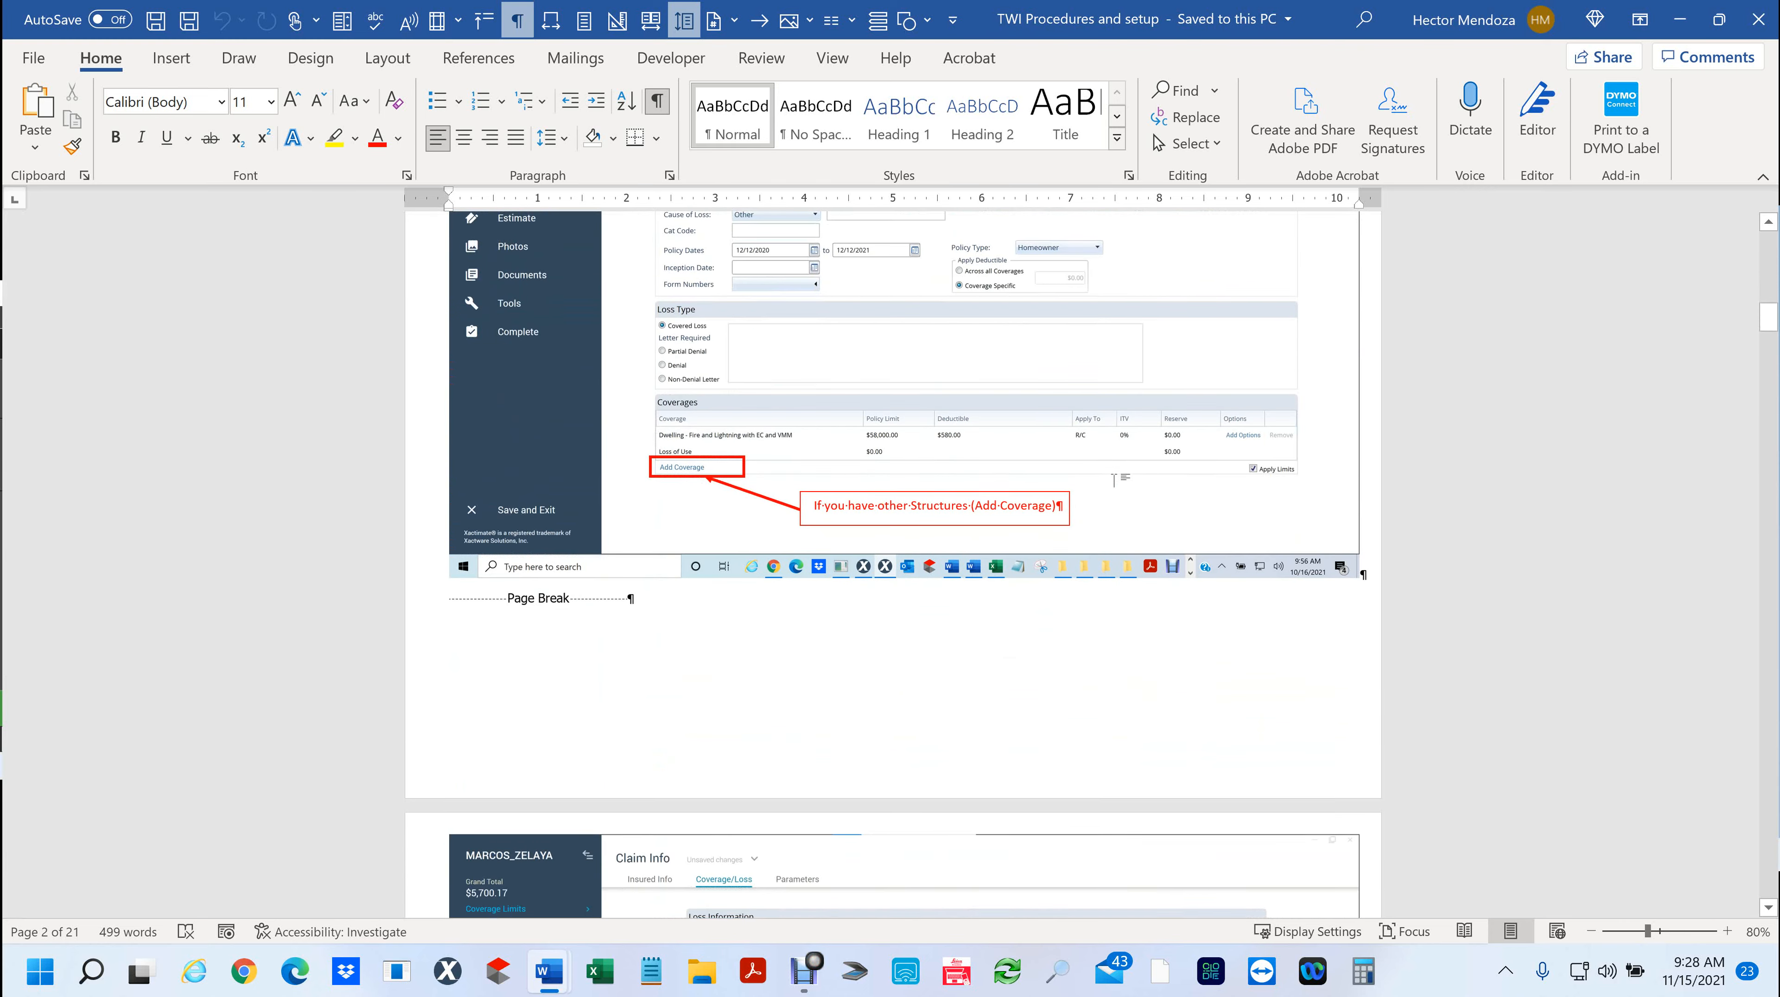
pyautogui.scroll(-13, 1114, 480)
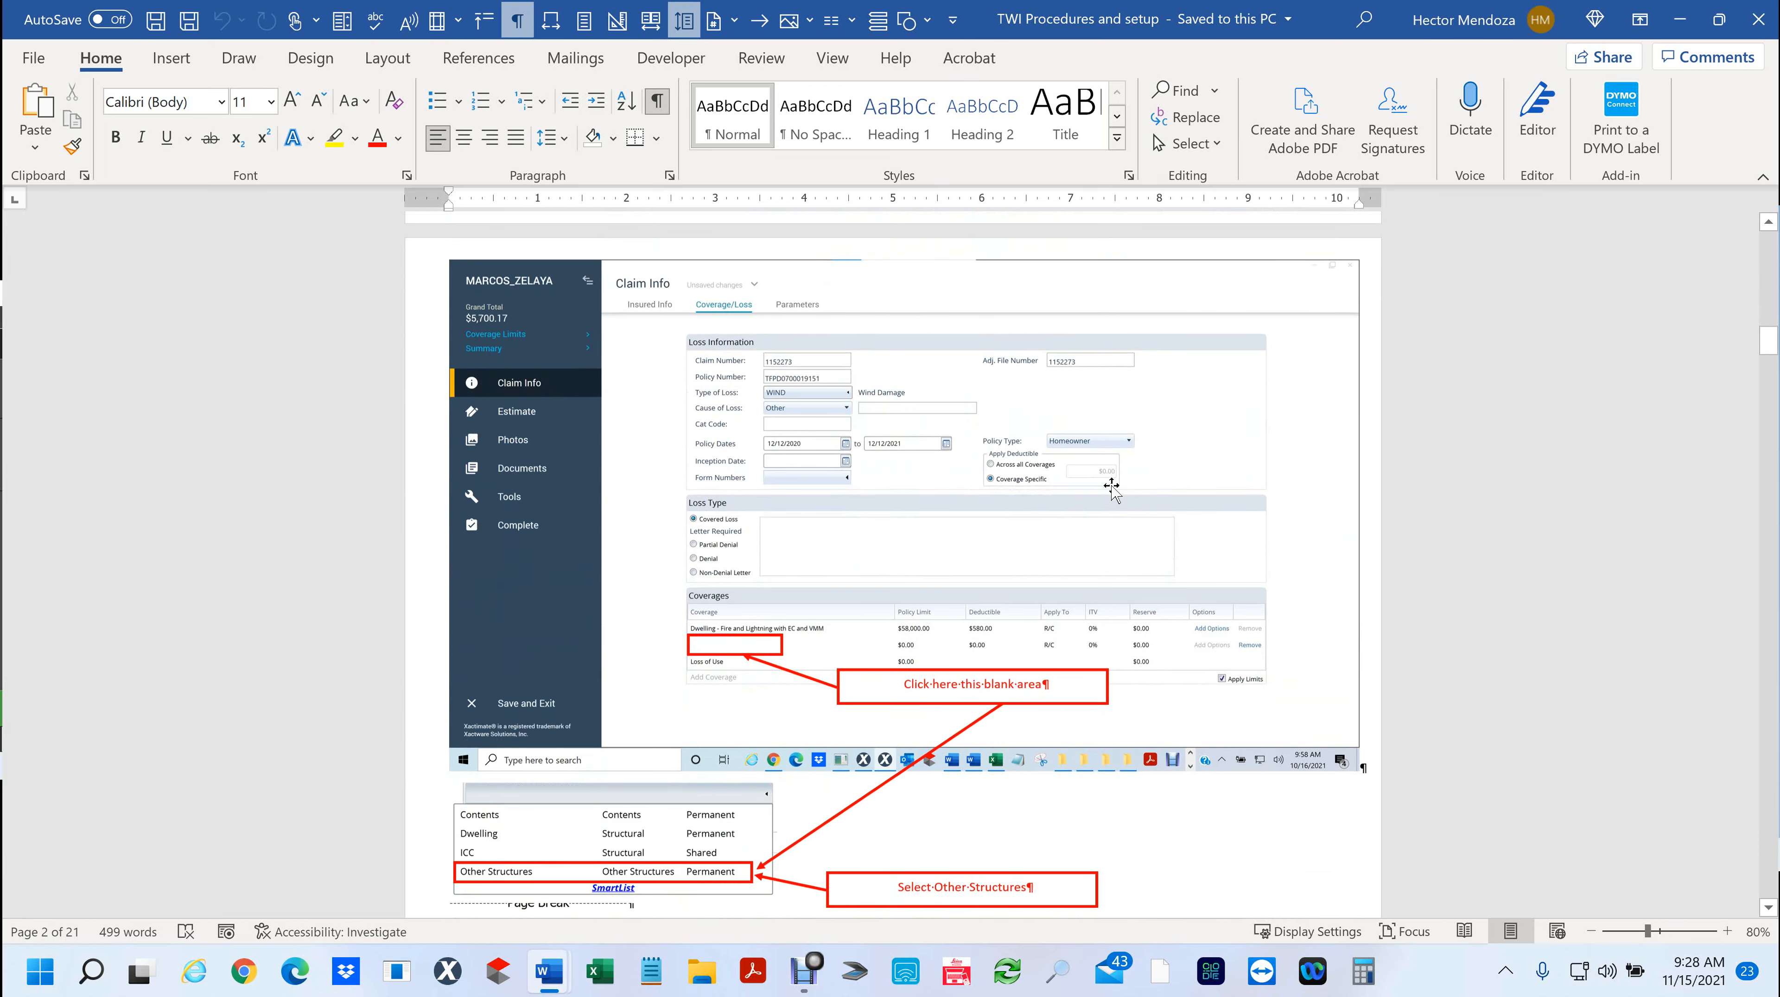
pyautogui.keyDown('ctrl'); pyautogui.scroll(3, 1111, 486); pyautogui.keyUp('ctrl')
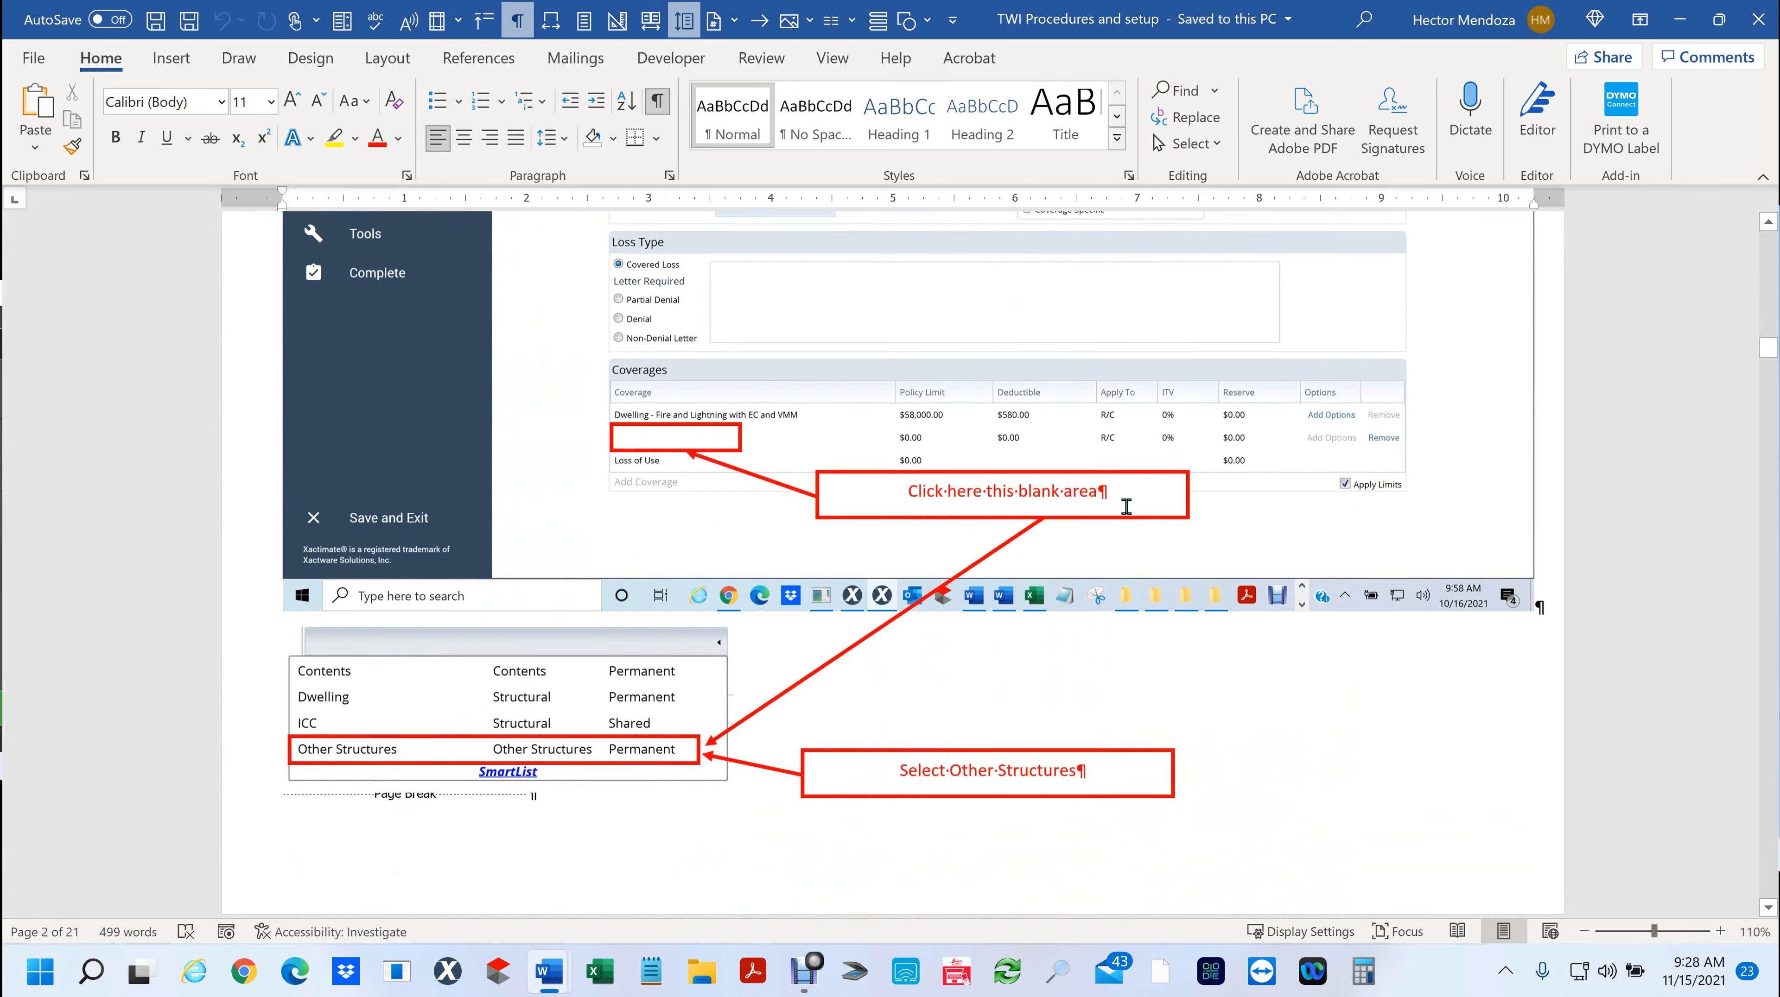
pyautogui.scroll(-18, 1126, 507)
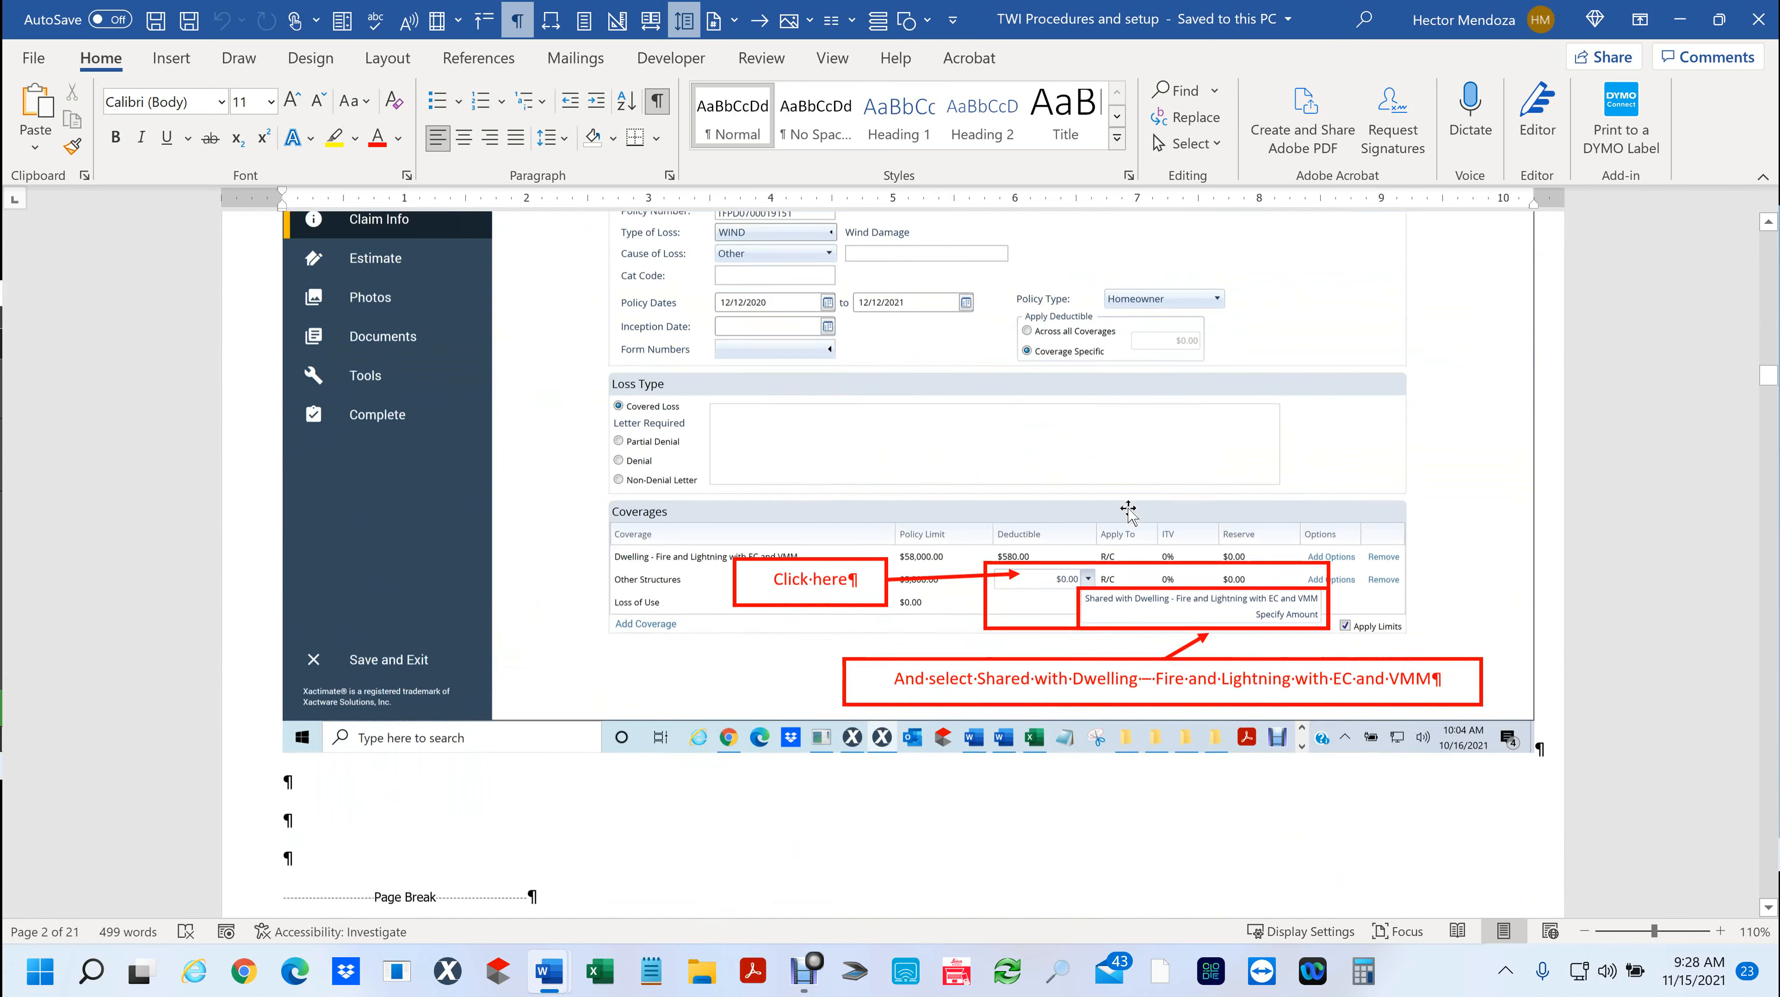
pyautogui.scroll(-9, 1128, 509)
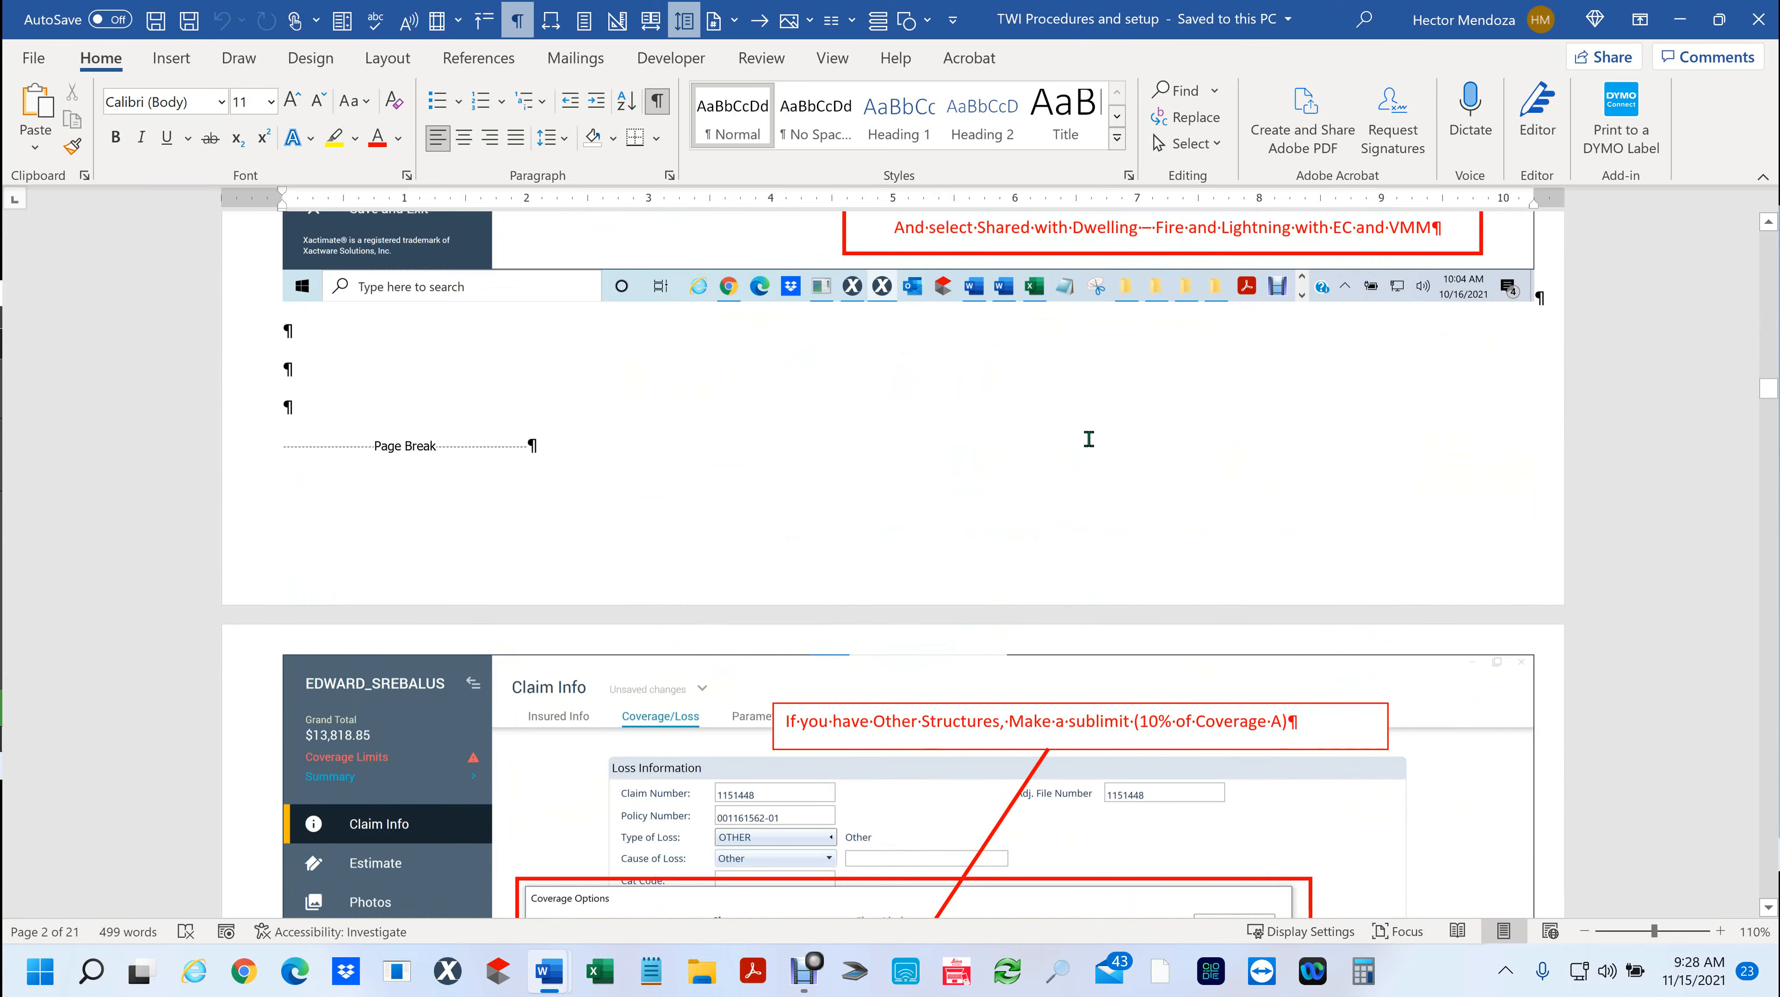
# - Hide the formatting marks and review the following pages through the Claim Info/Additional Charges page
pyautogui.hotkey('ctrl', 'shift', '8')
pyautogui.scroll(-2, 998, 609)
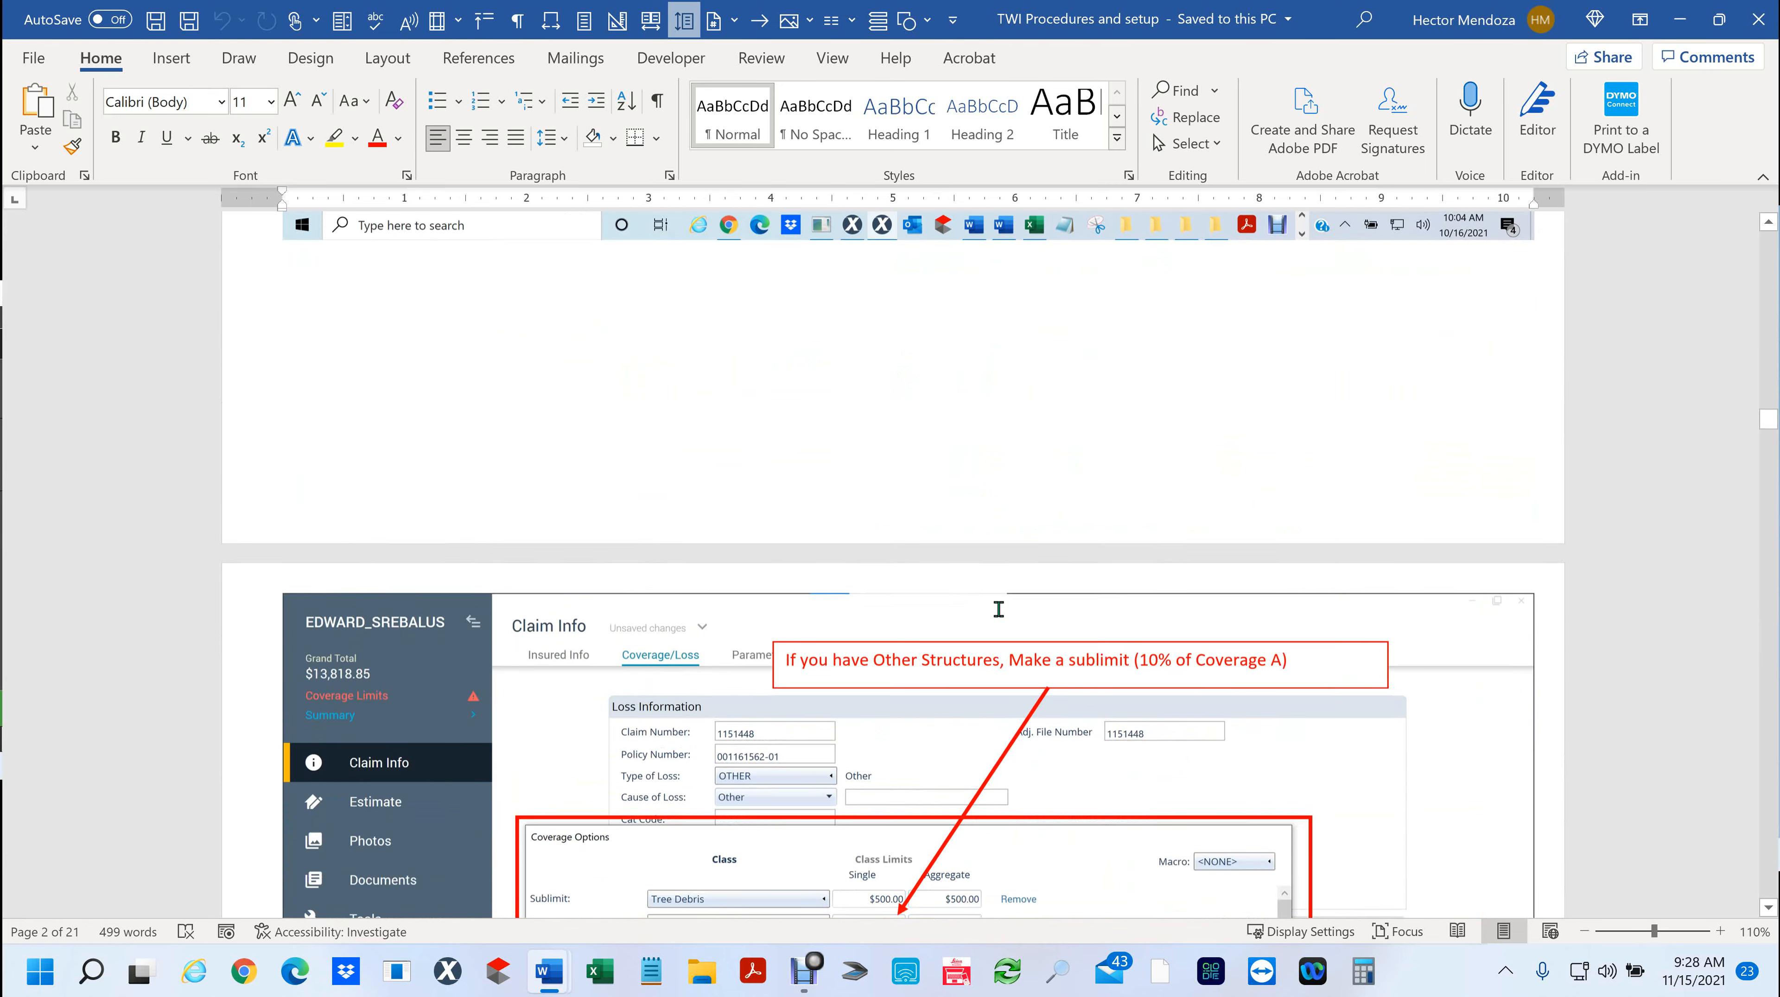
pyautogui.scroll(-20, 998, 609)
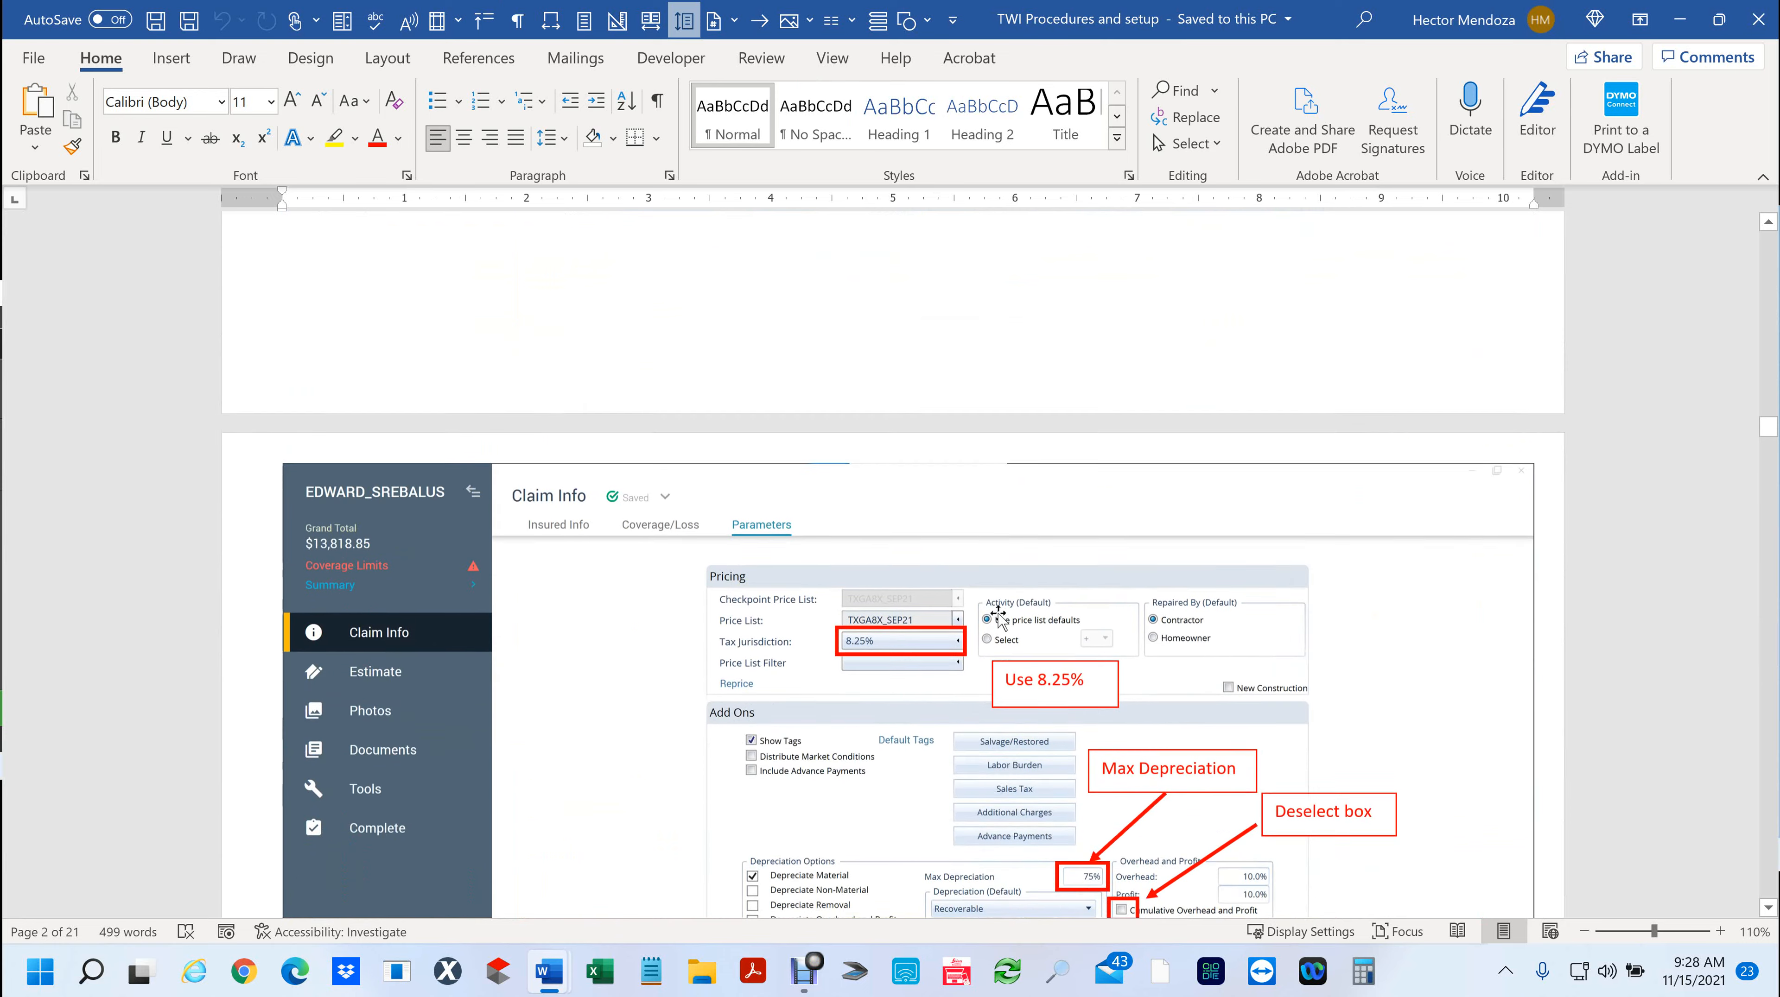
pyautogui.scroll(-5, 998, 615)
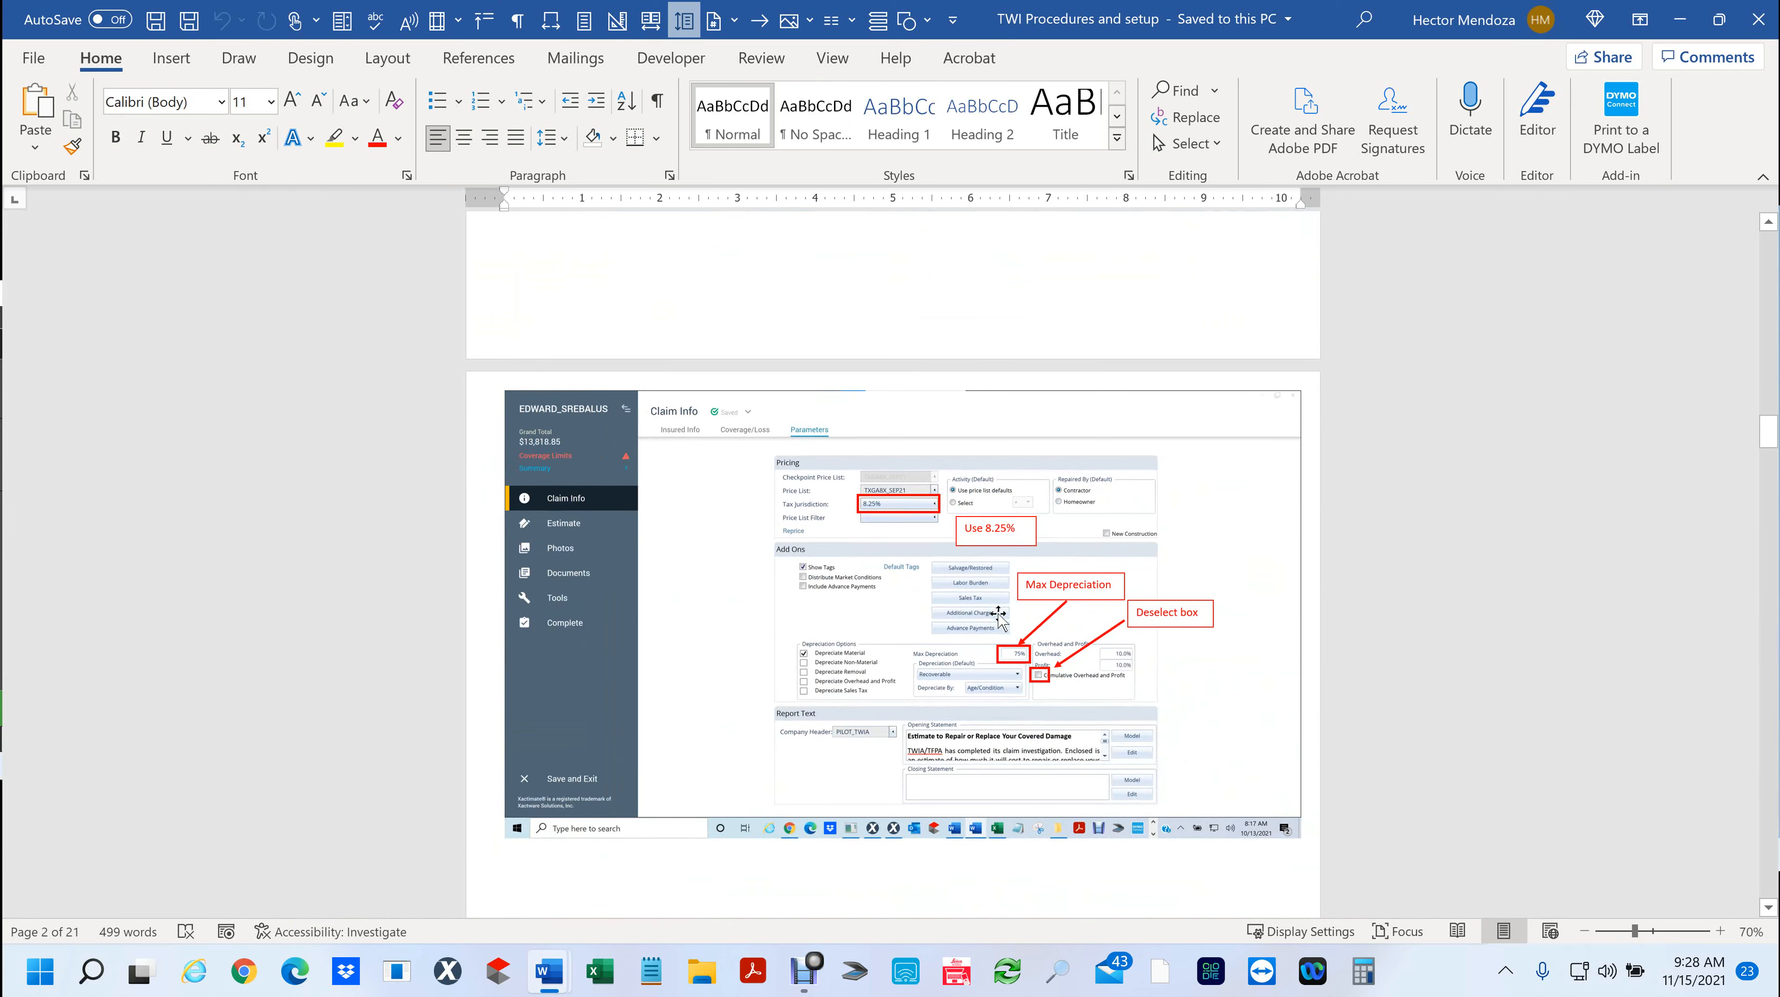
pyautogui.scroll(-8, 998, 616)
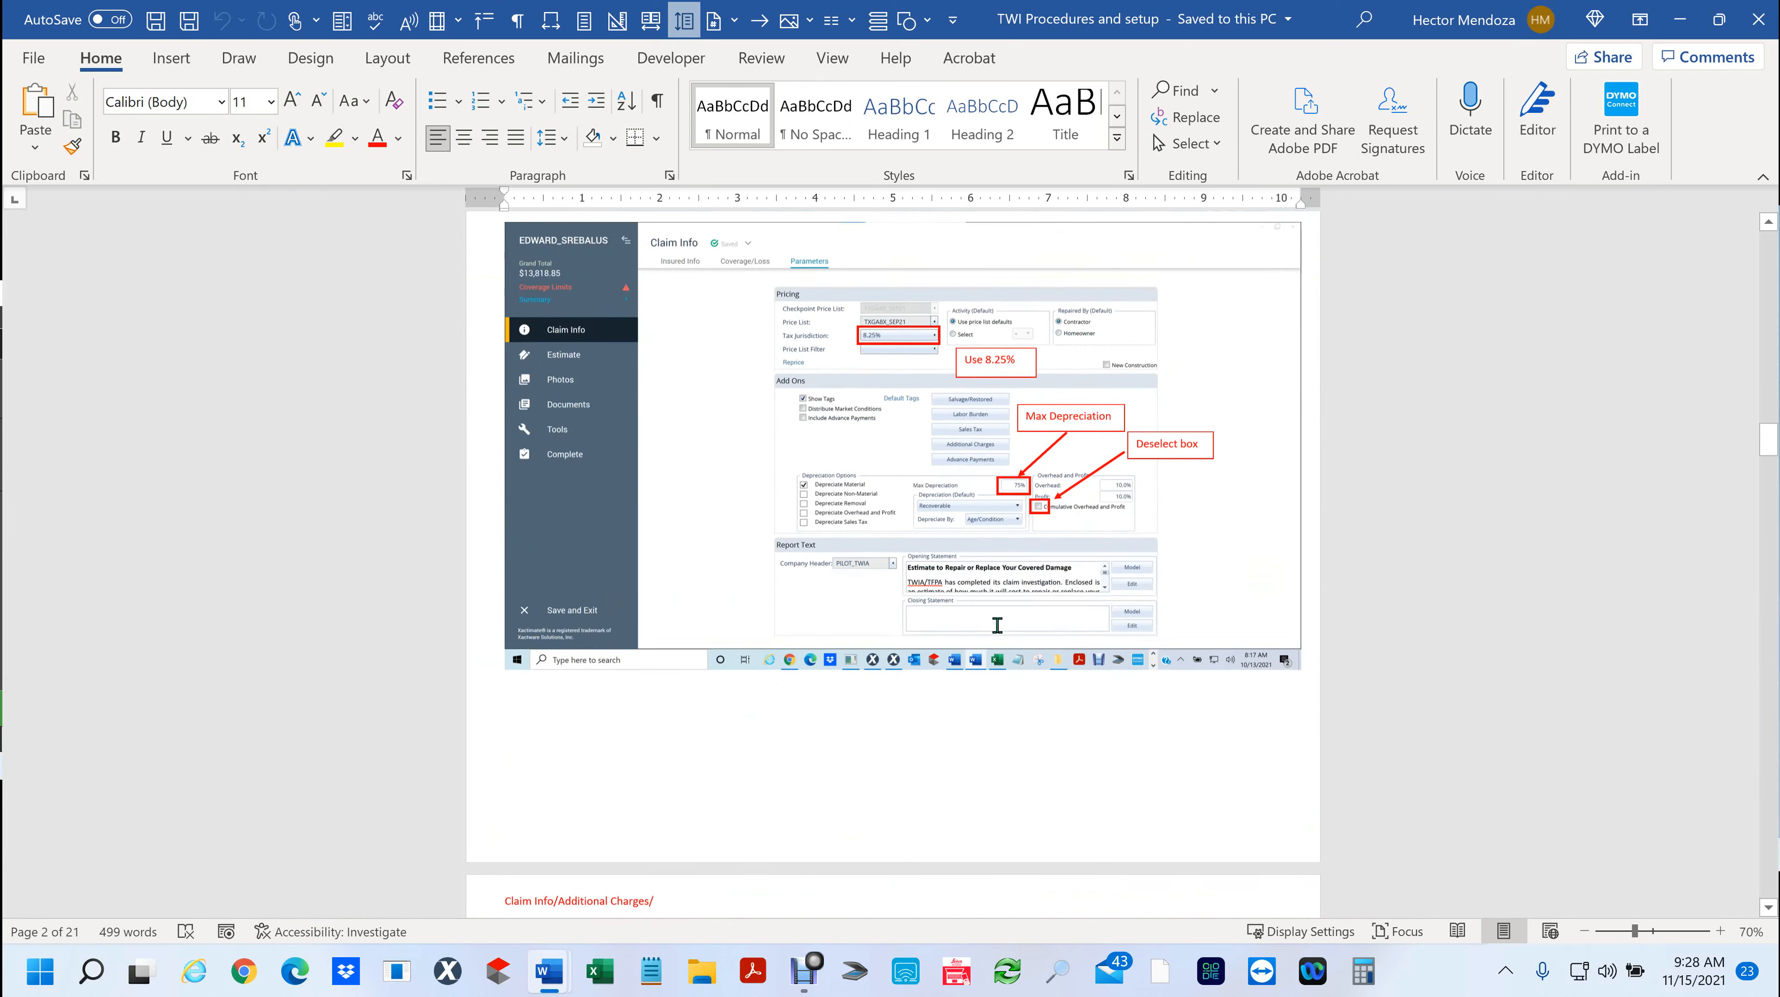
pyautogui.scroll(-4, 997, 625)
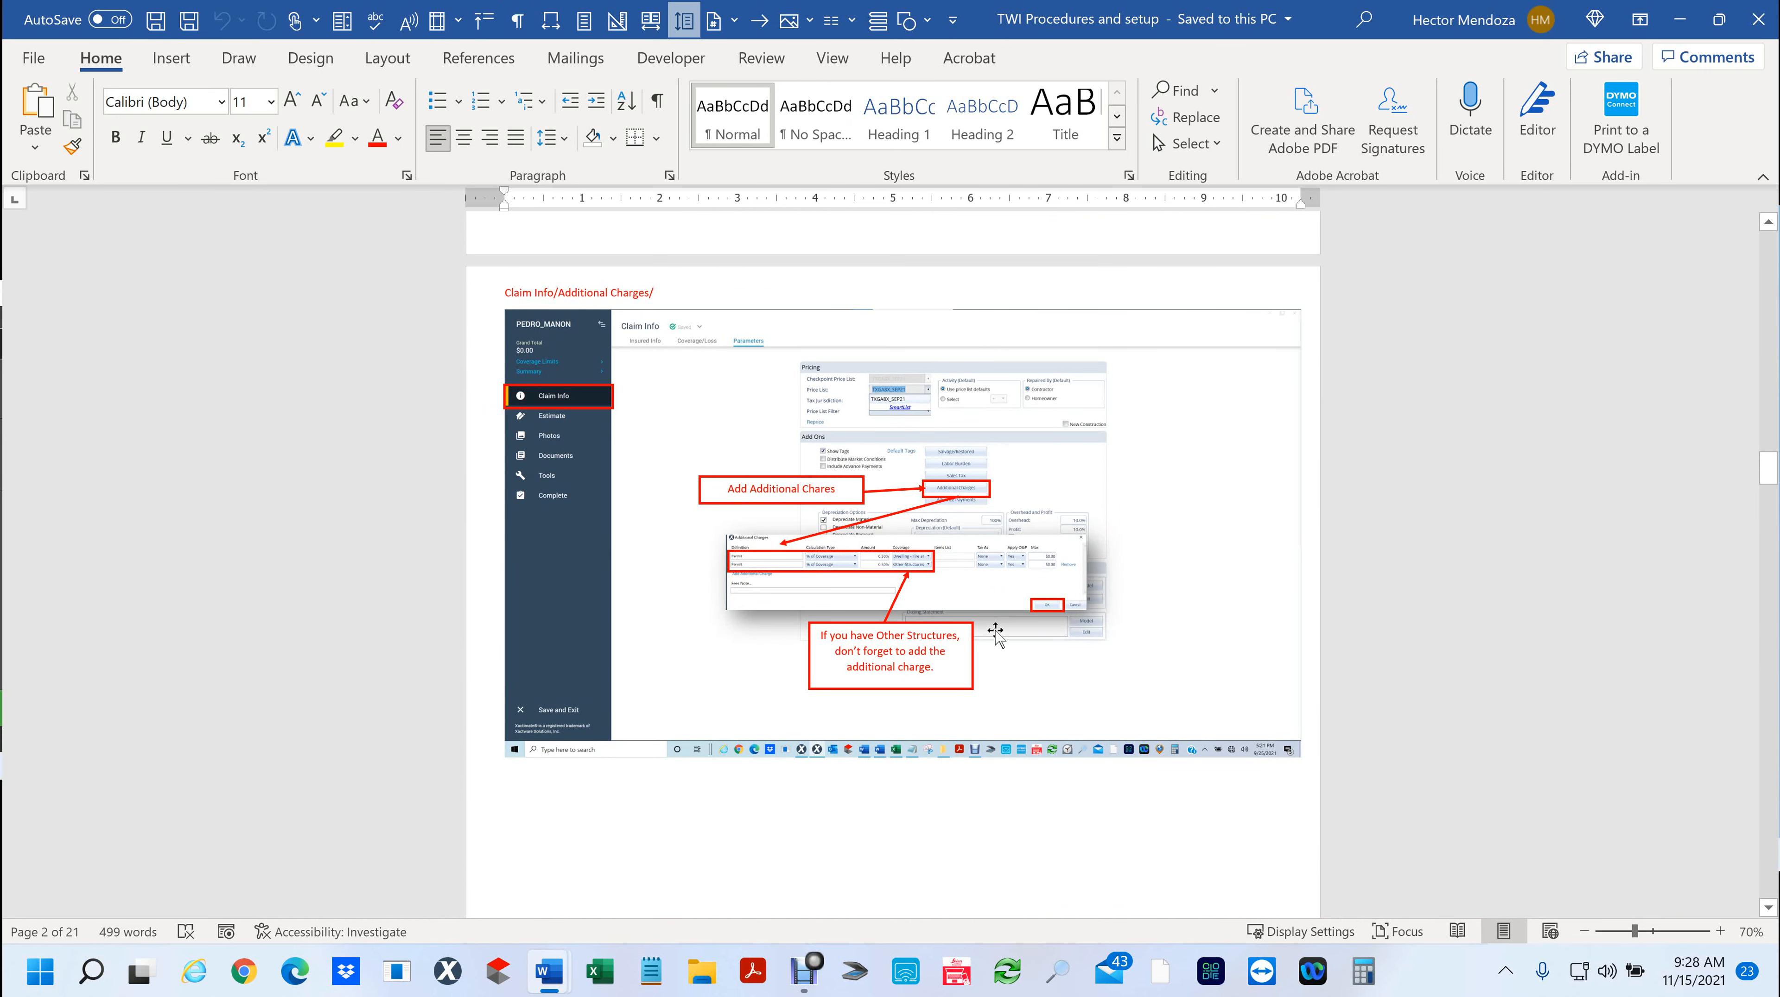
pyautogui.scroll(4, 996, 632)
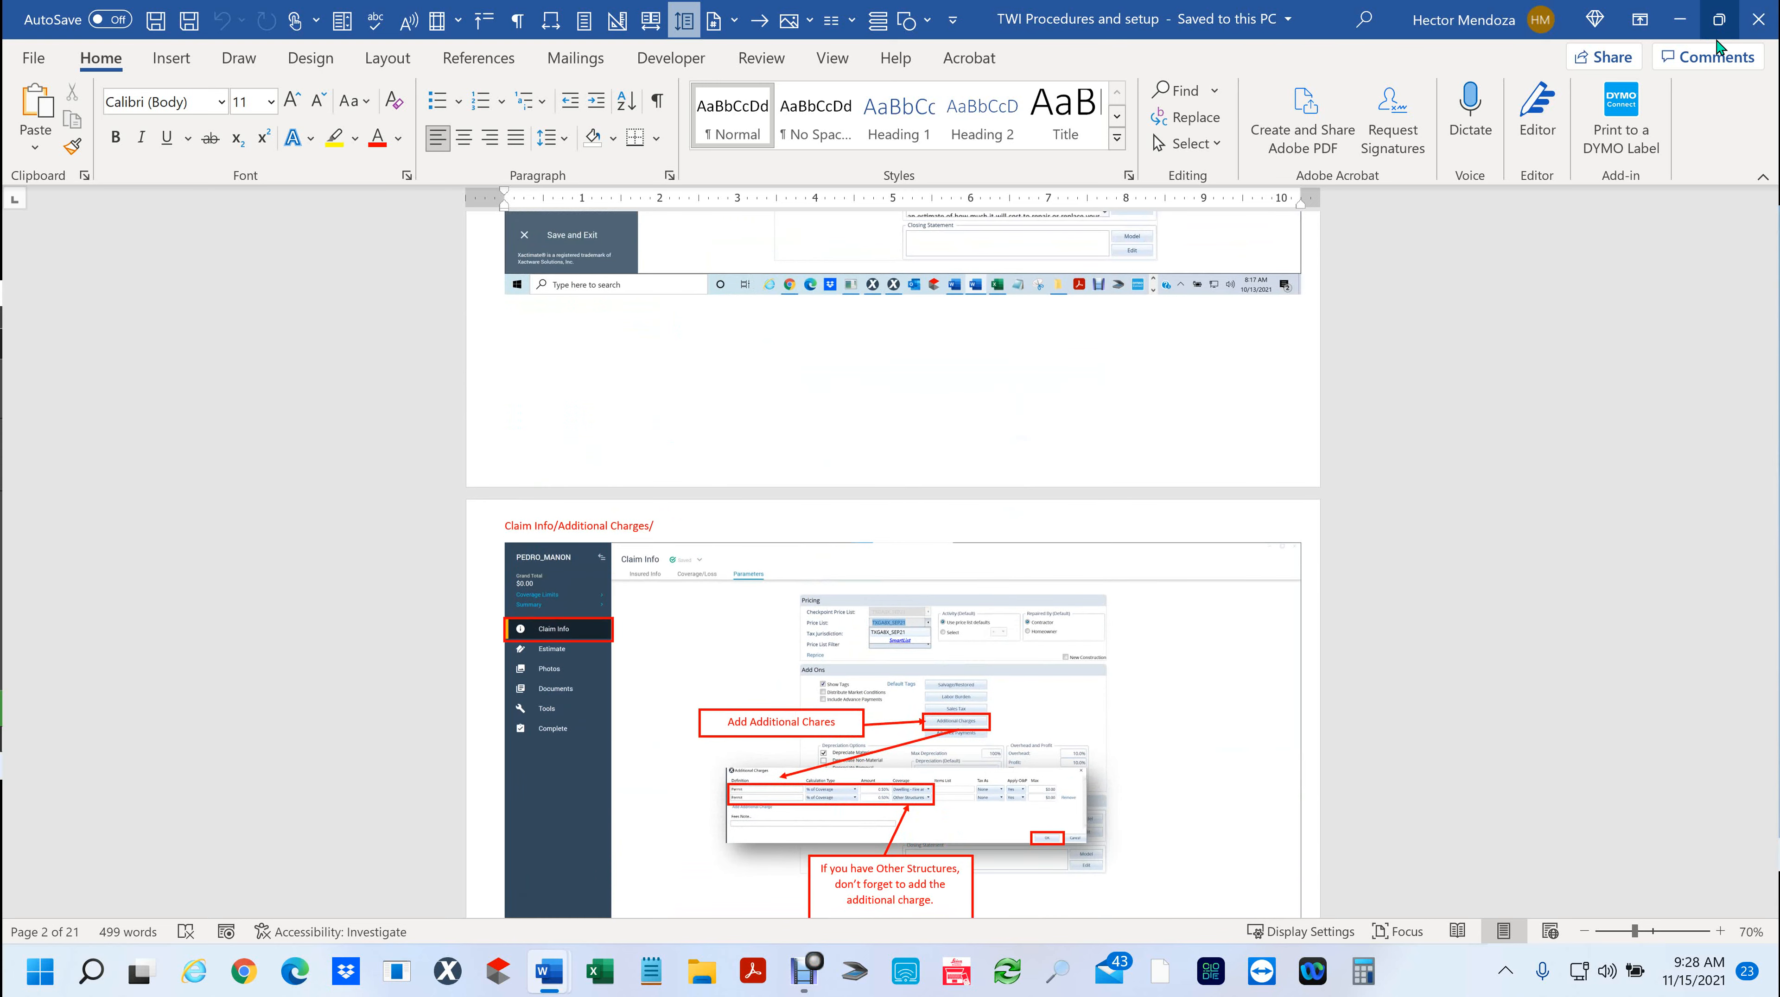
# - Minimize the procedures document, switch to Different Size Documents and show its first page at 90% zoom
pyautogui.click(1752, 25)
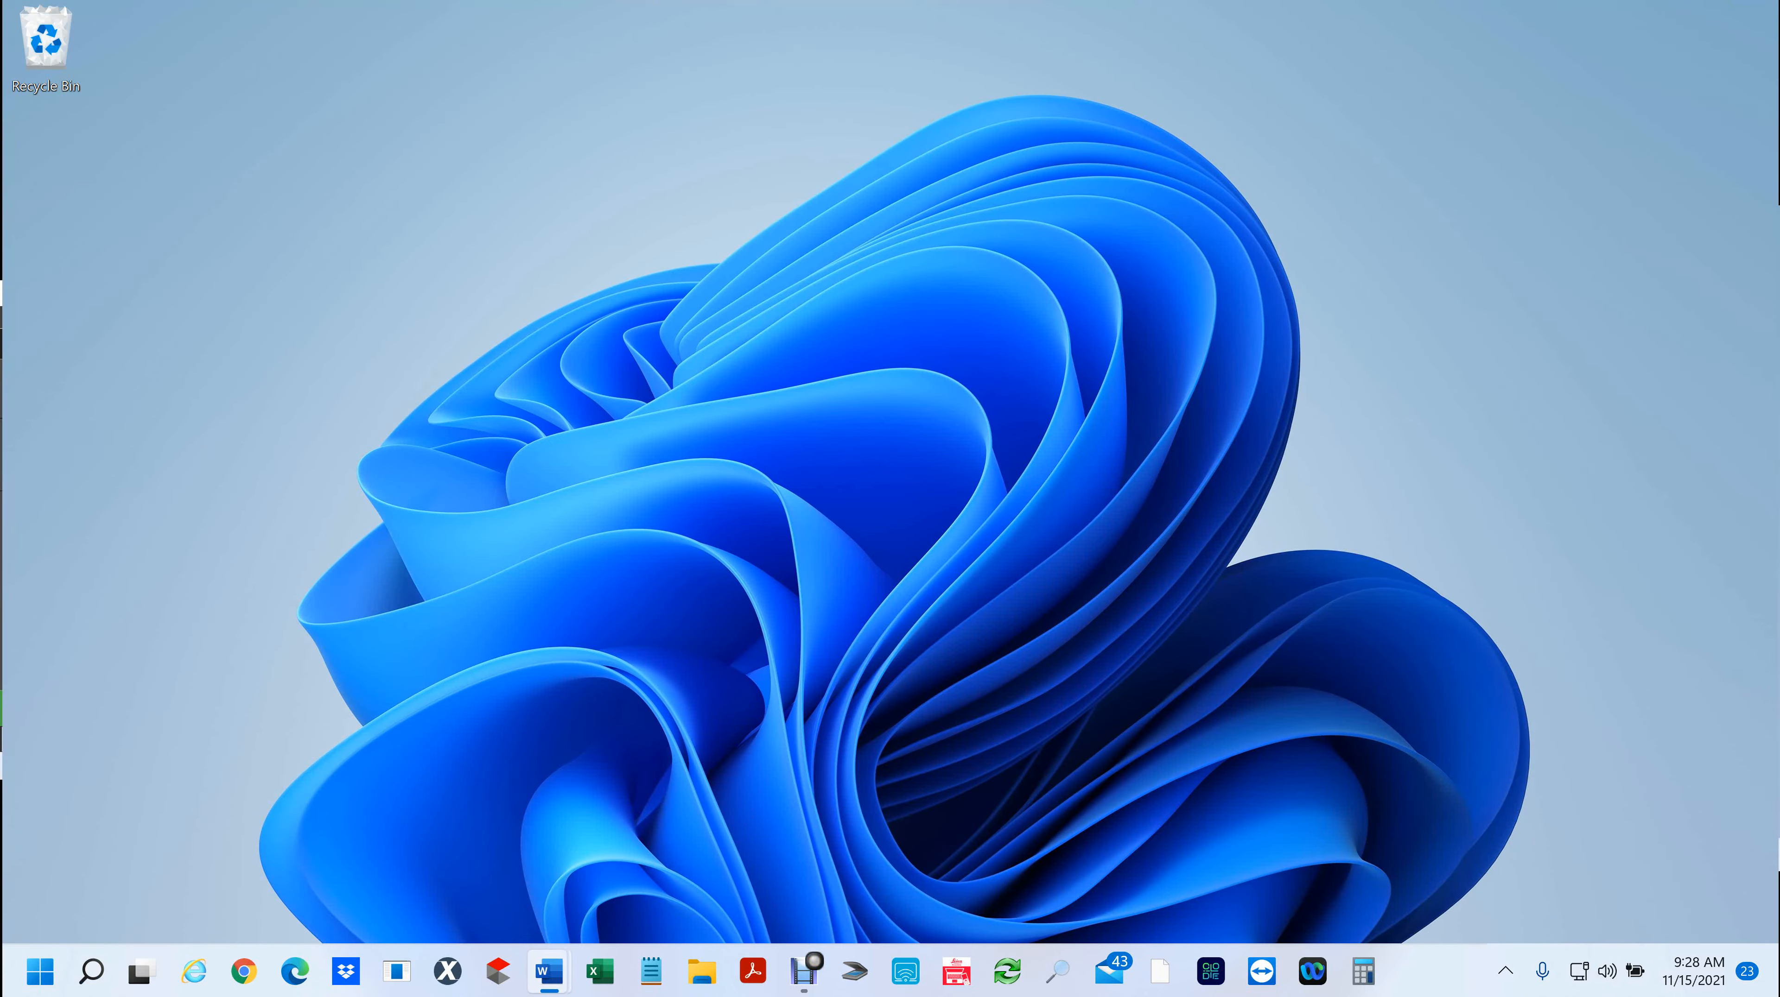
pyautogui.click(549, 971)
pyautogui.moveTo(699, 747); pyautogui.dragTo(1174, 22)
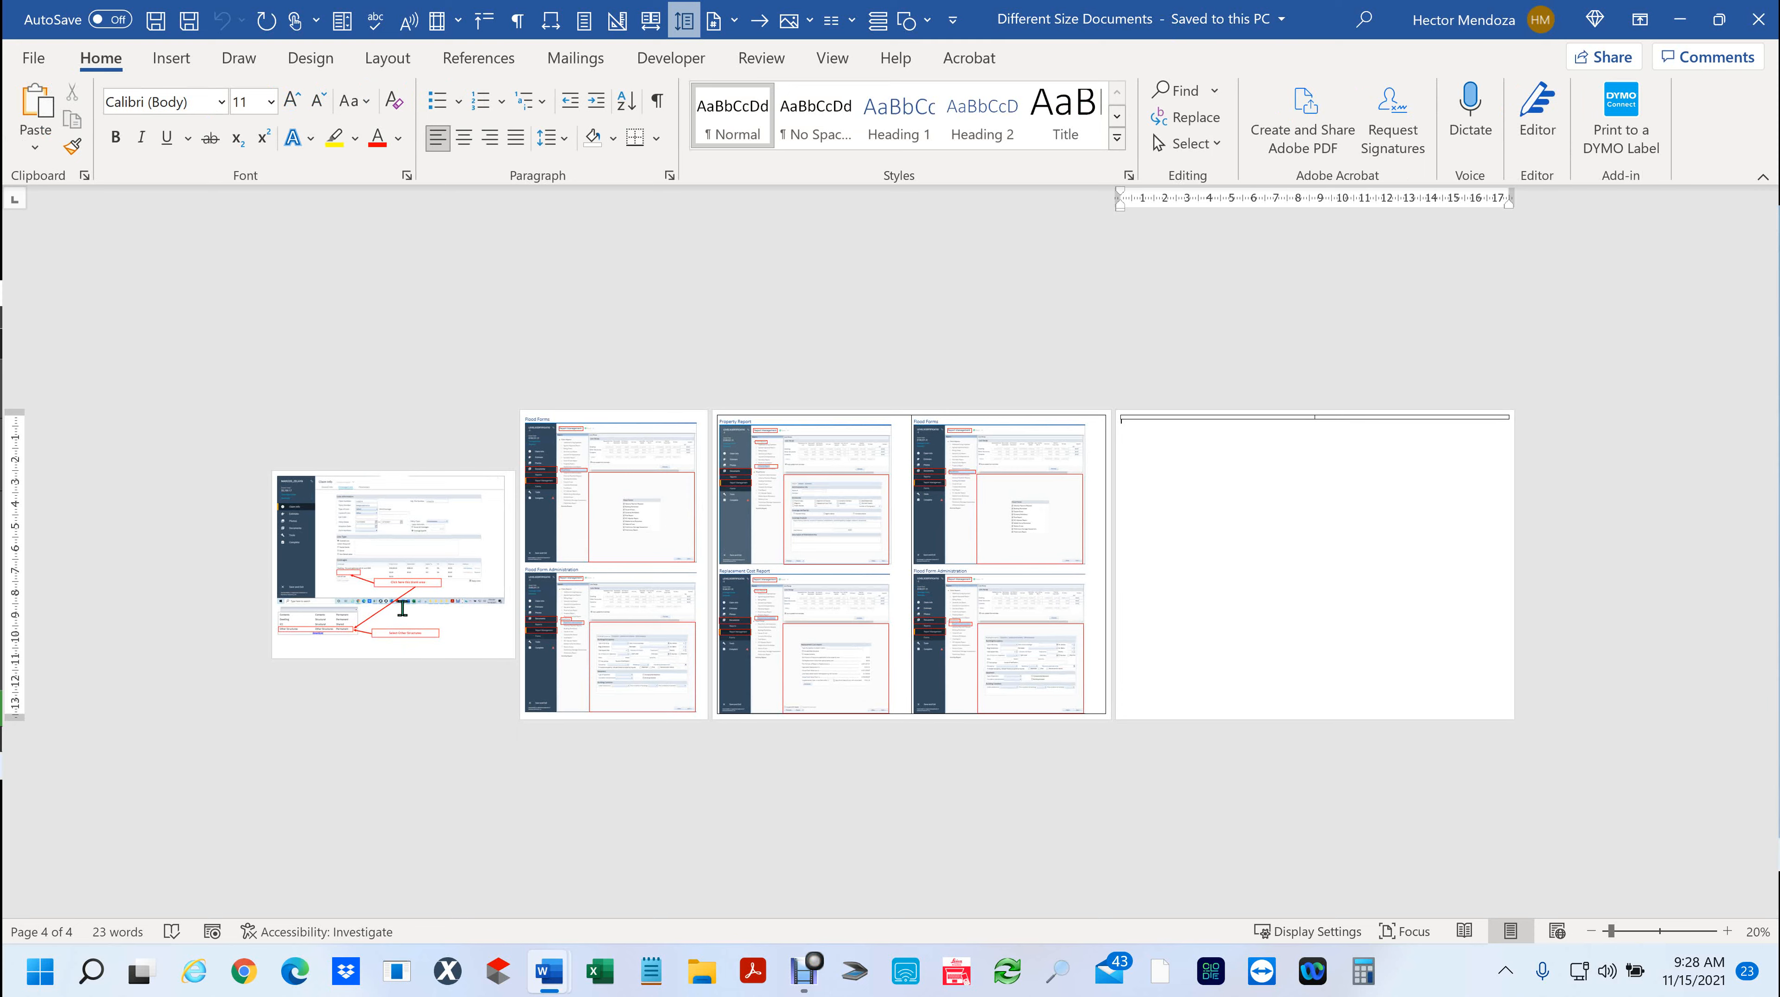
pyautogui.click(477, 624)
pyautogui.keyDown('ctrl'); pyautogui.scroll(5, 477, 624); pyautogui.keyUp('ctrl')
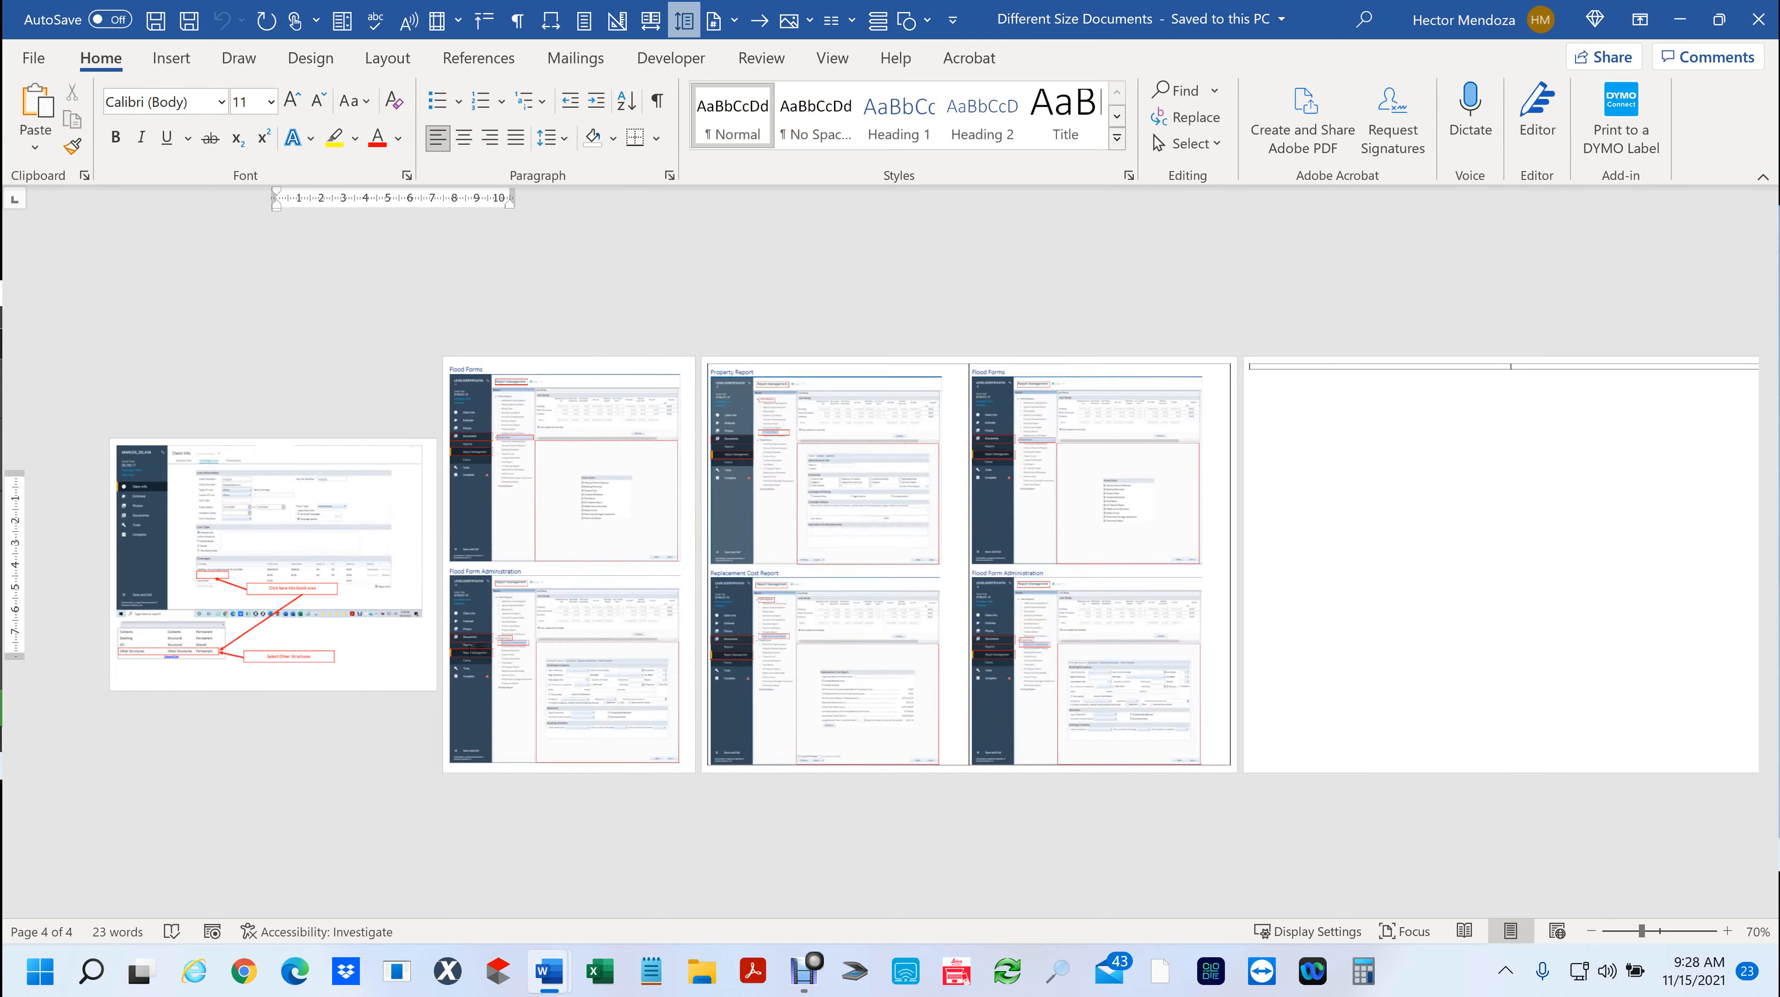
pyautogui.keyDown('ctrl'); pyautogui.scroll(2, 656, 609); pyautogui.keyUp('ctrl')
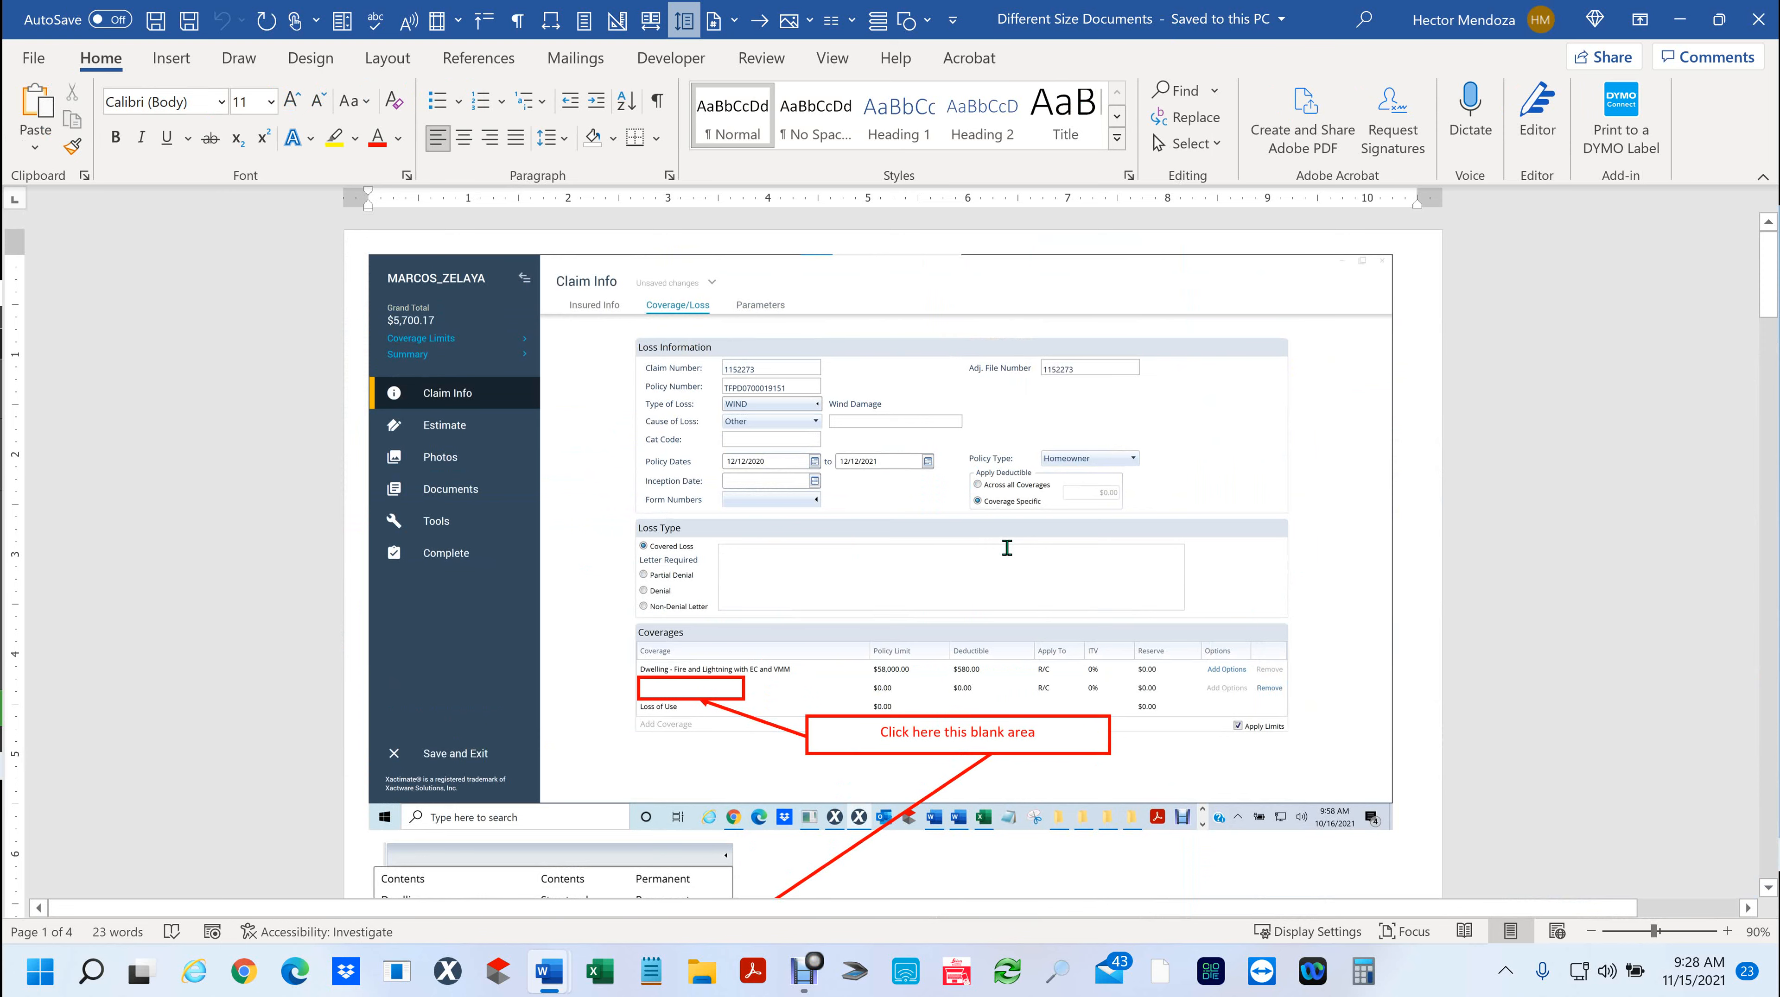
# - Examine landscape page 1 and the Flood Forms and Flood Form Administration screenshots on portrait page 2
pyautogui.scroll(-5, 1007, 548)
pyautogui.scroll(4, 1004, 562)
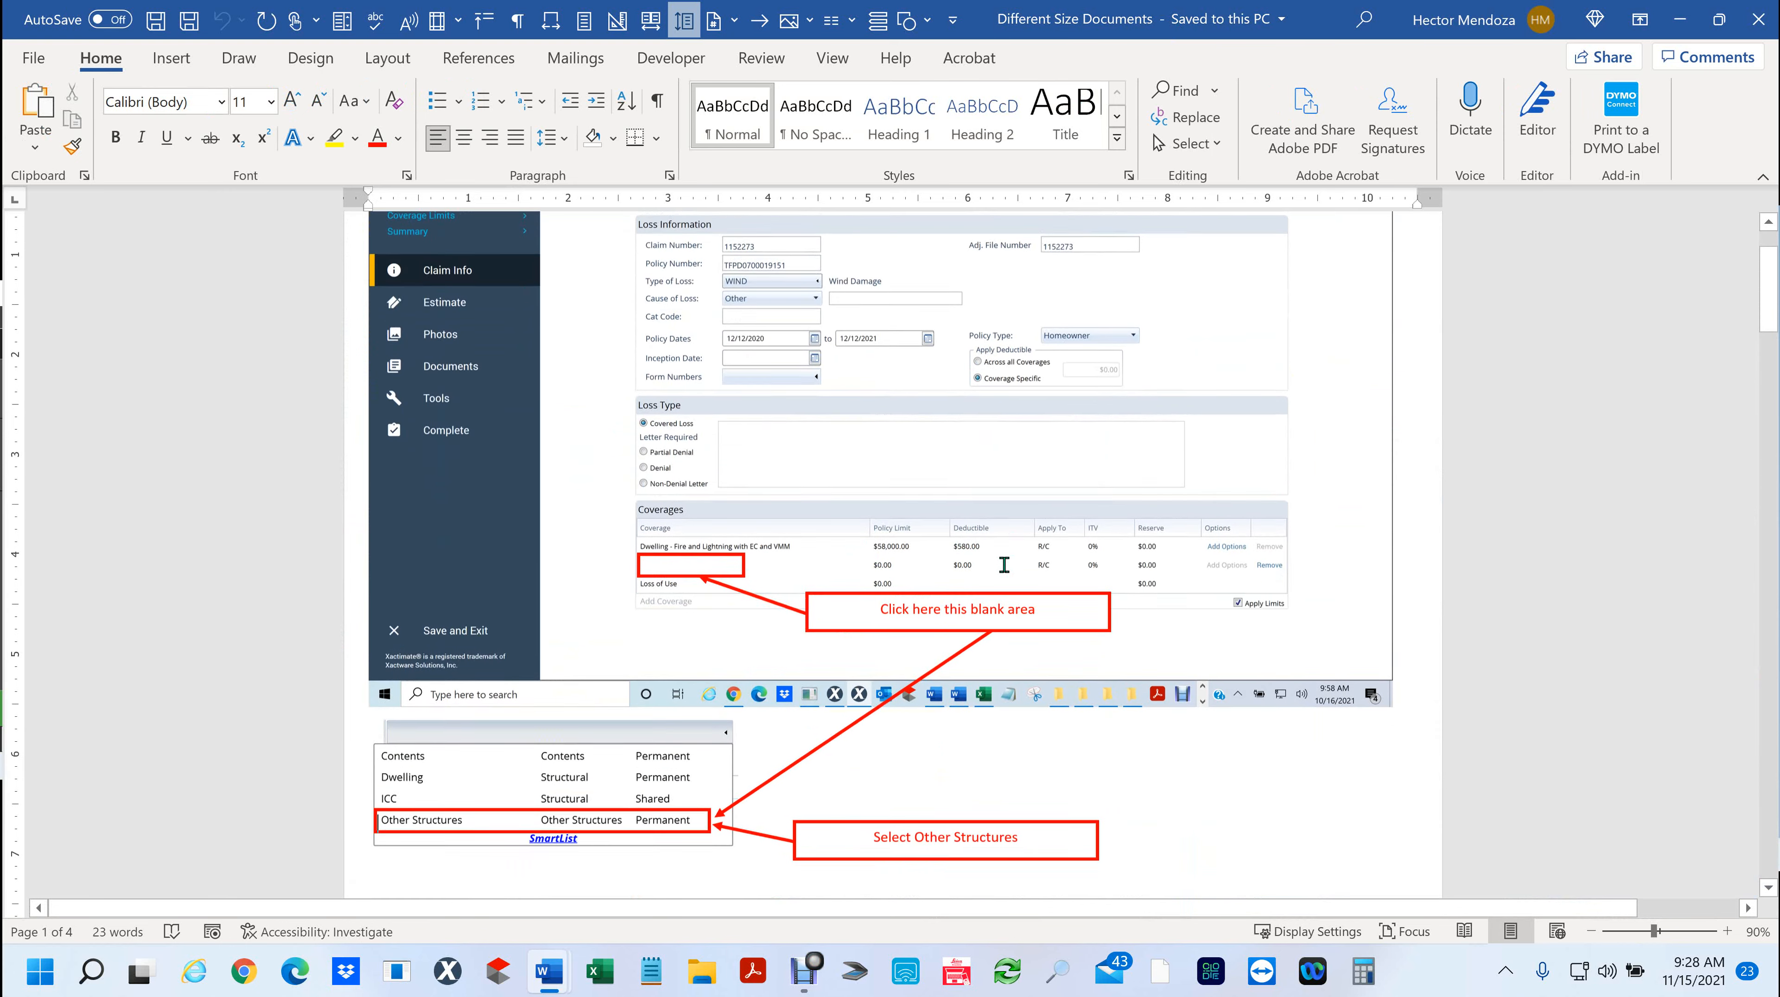
pyautogui.scroll(1, 1003, 564)
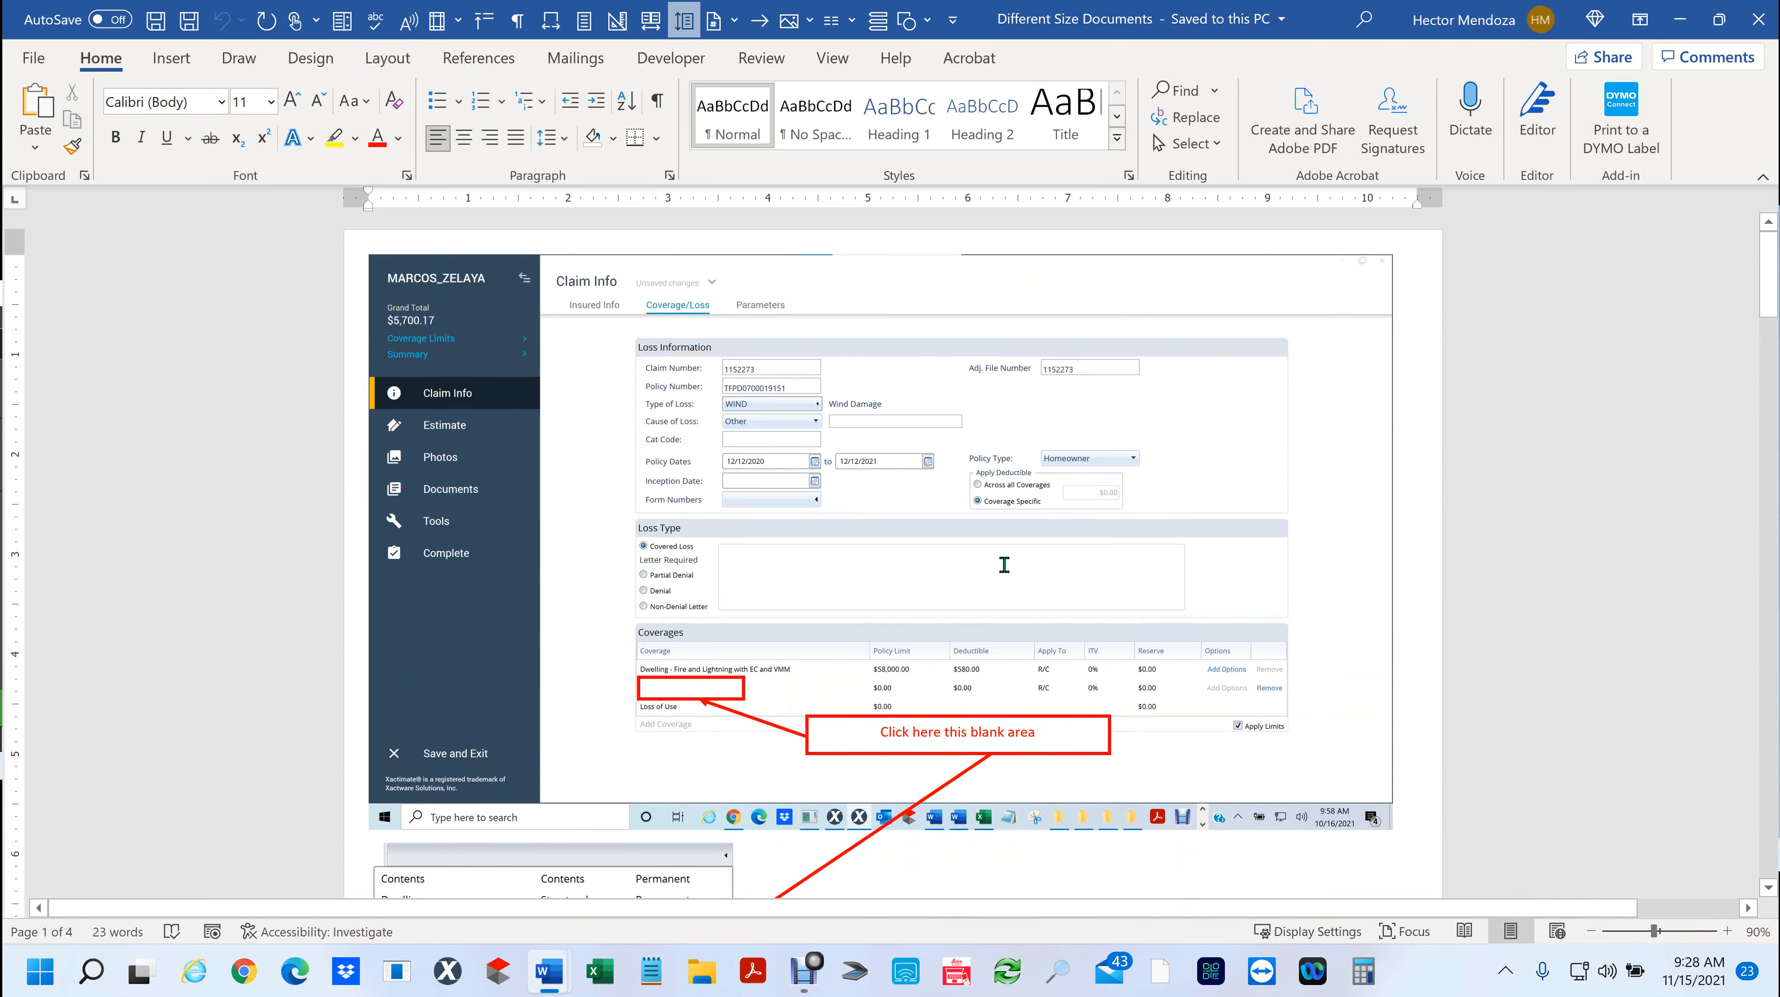
pyautogui.scroll(-12, 1004, 565)
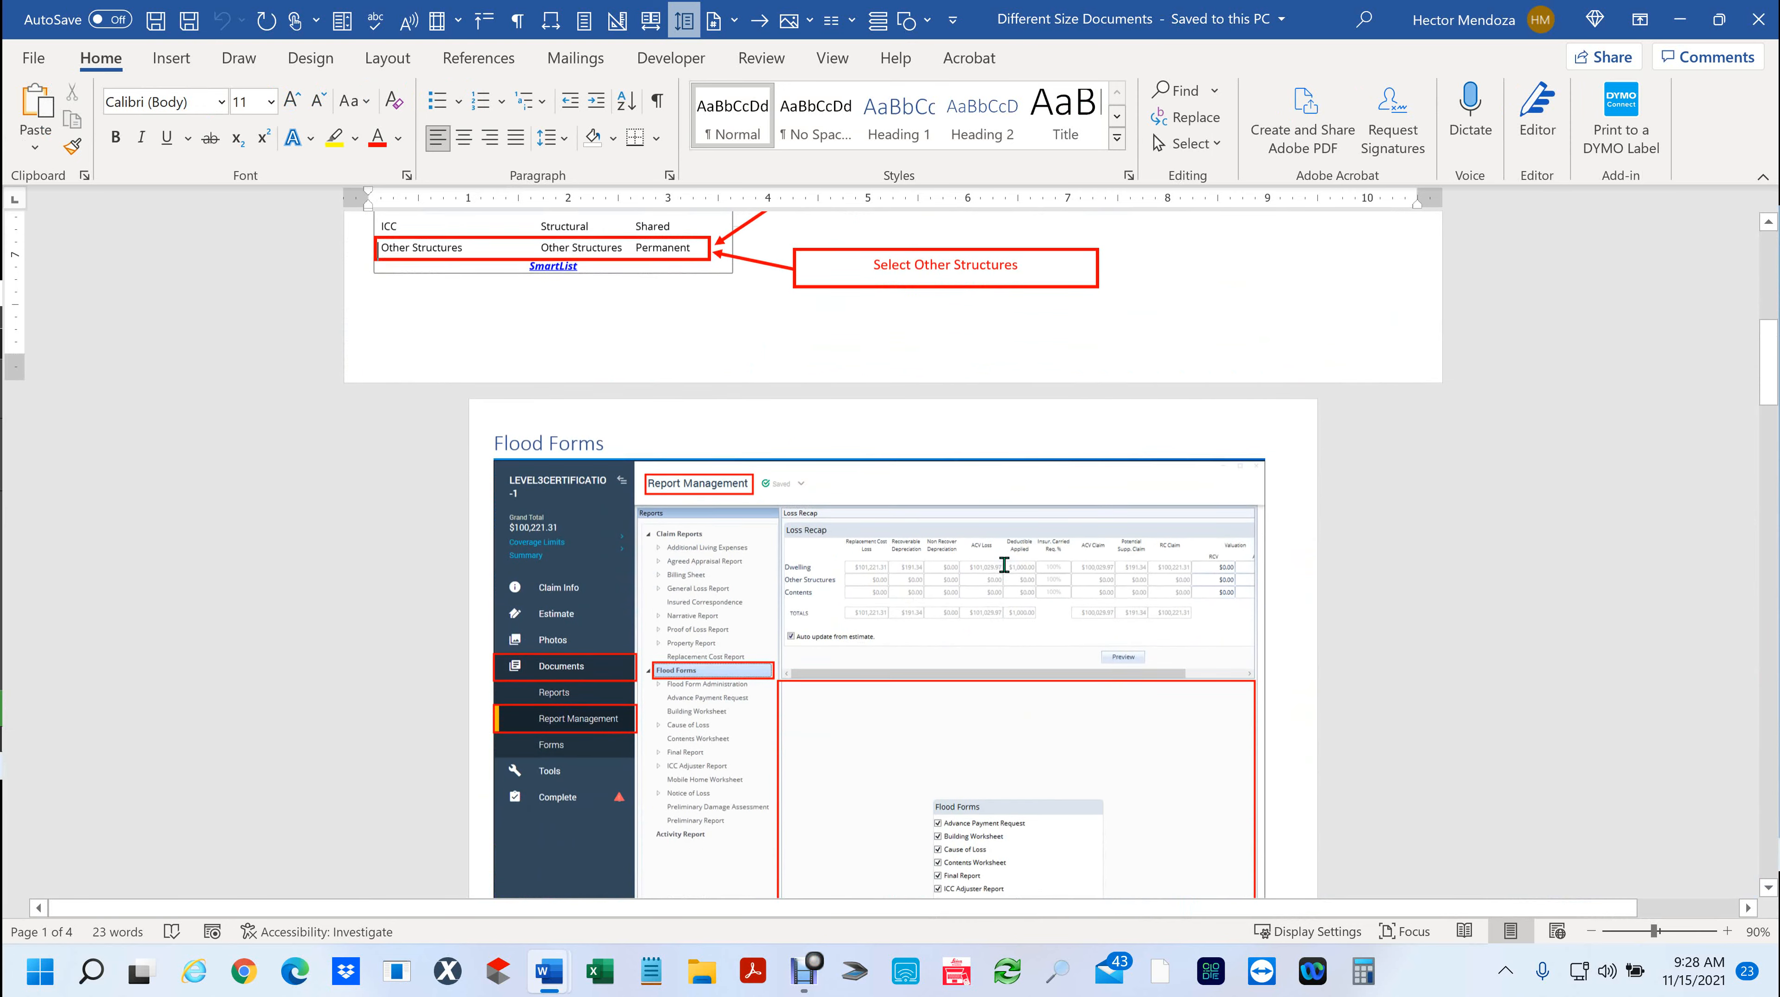
pyautogui.scroll(-3, 1004, 565)
pyautogui.scroll(1, 1004, 564)
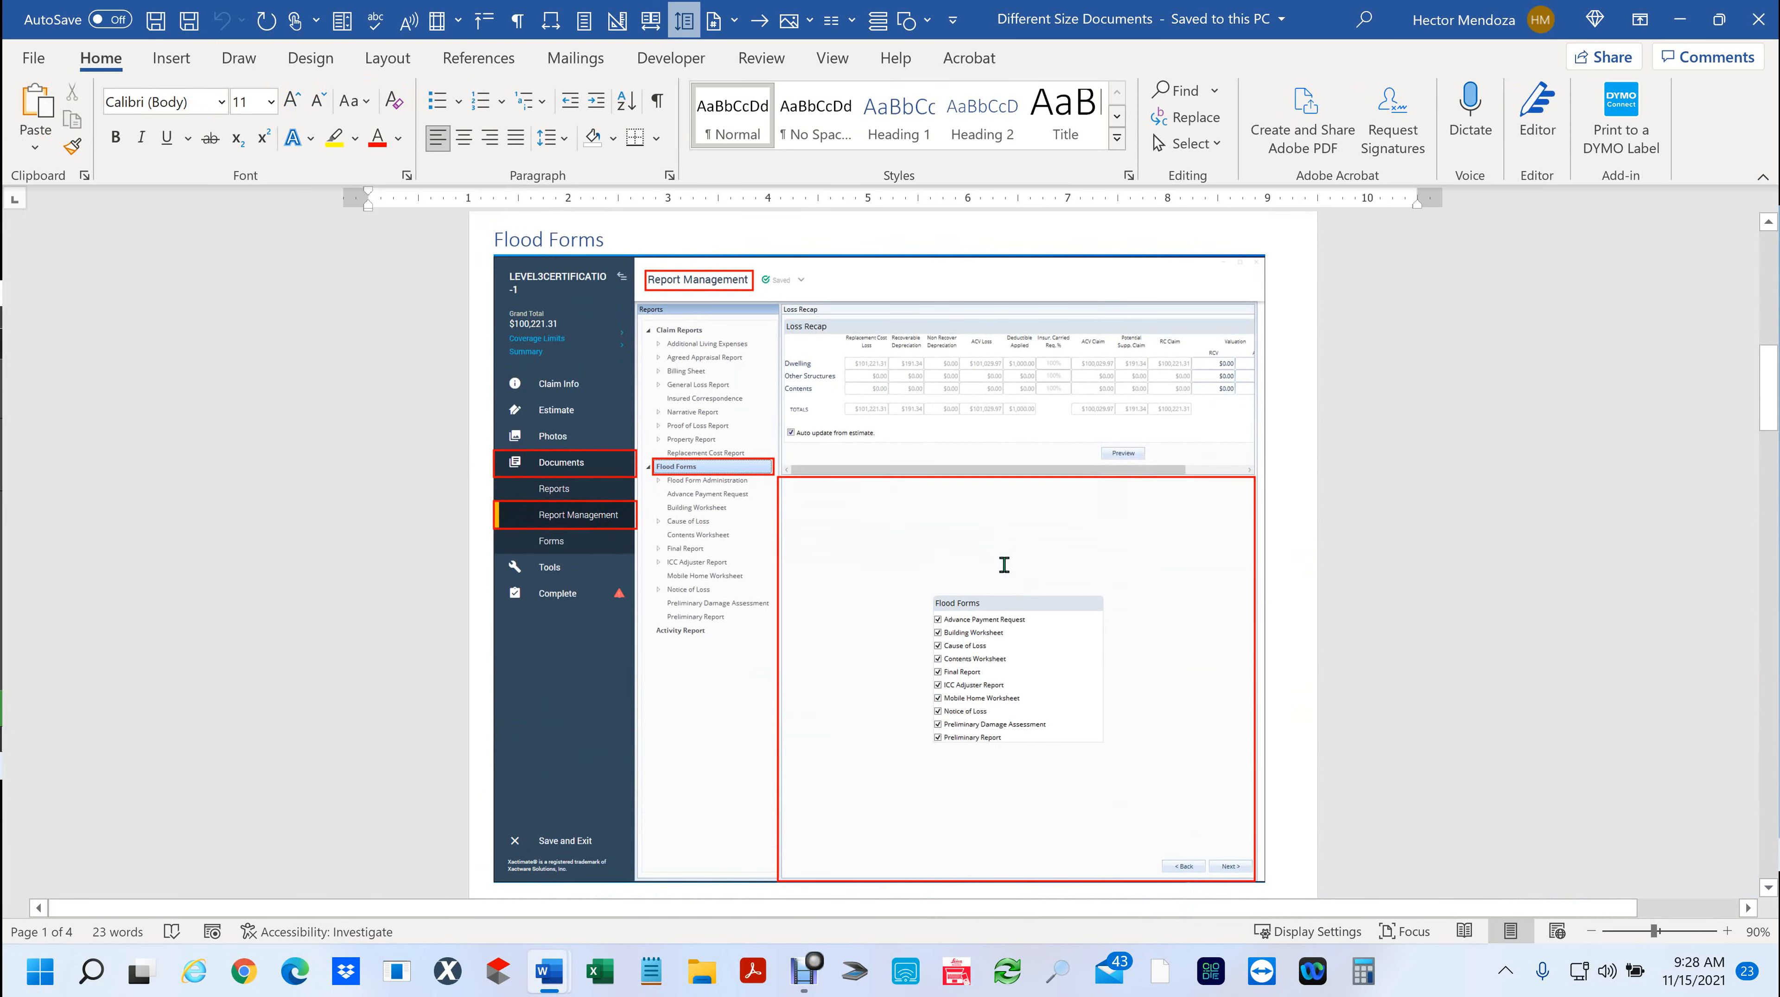
pyautogui.scroll(-4, 1004, 564)
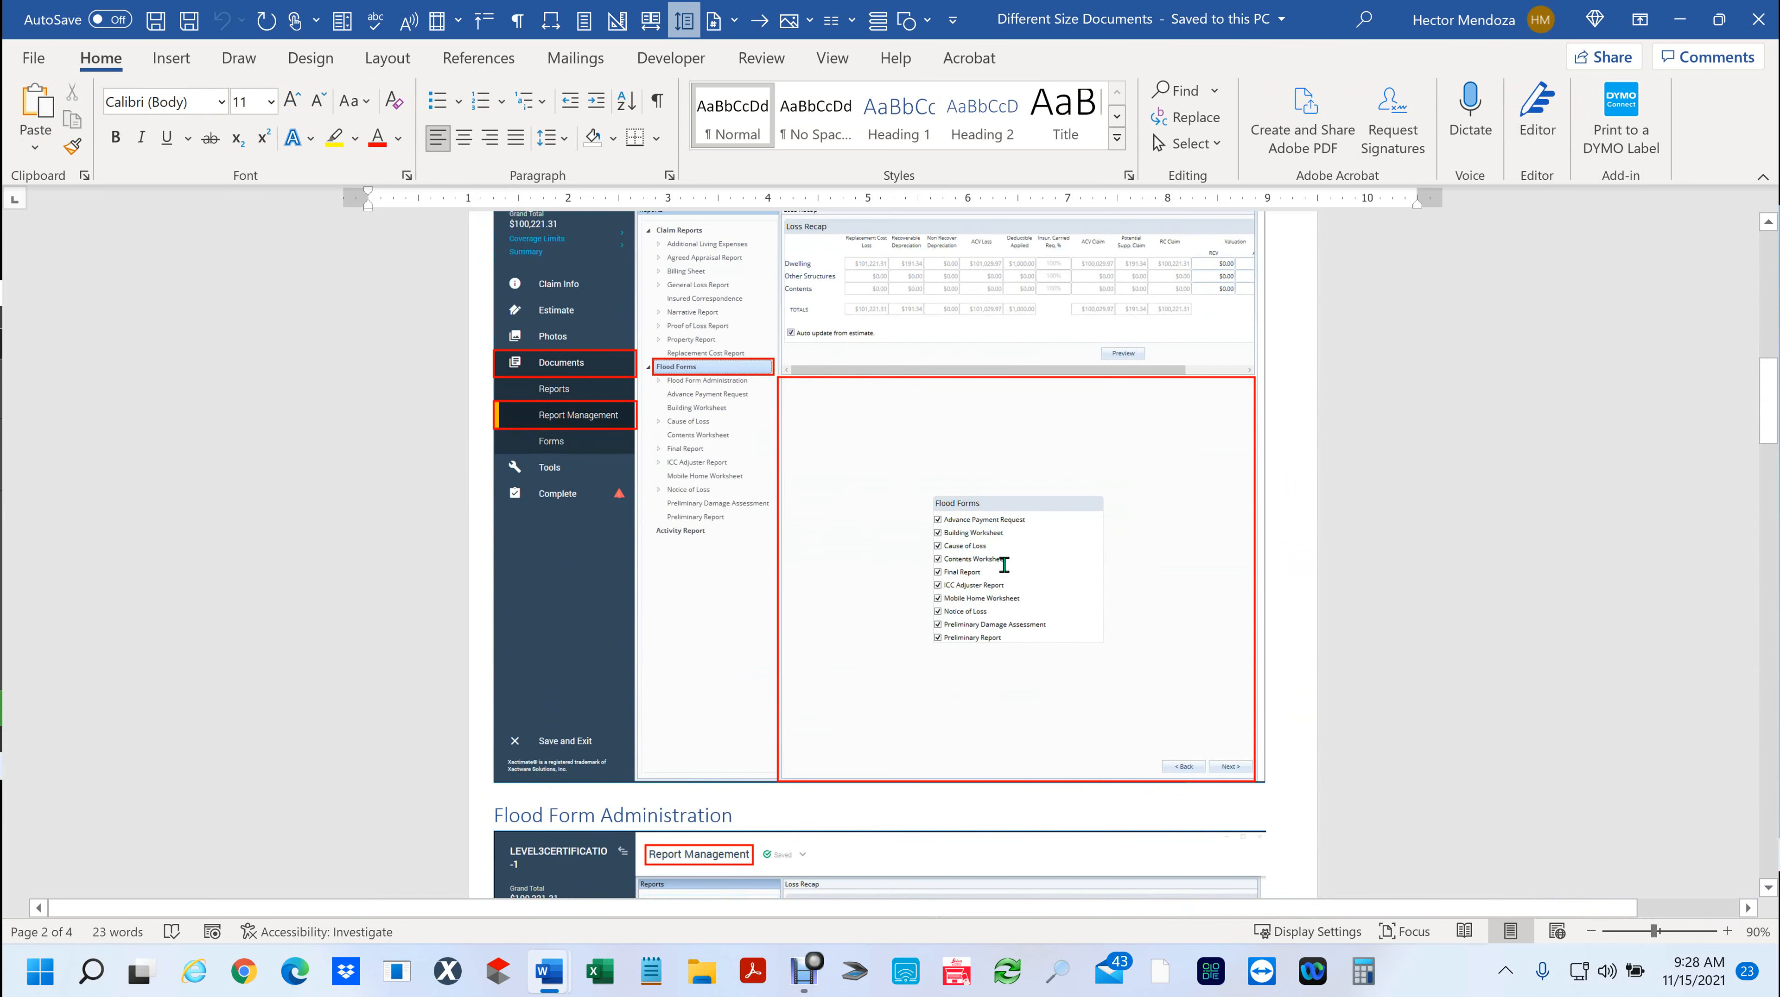
pyautogui.scroll(5, 1003, 565)
pyautogui.scroll(-2, 1004, 565)
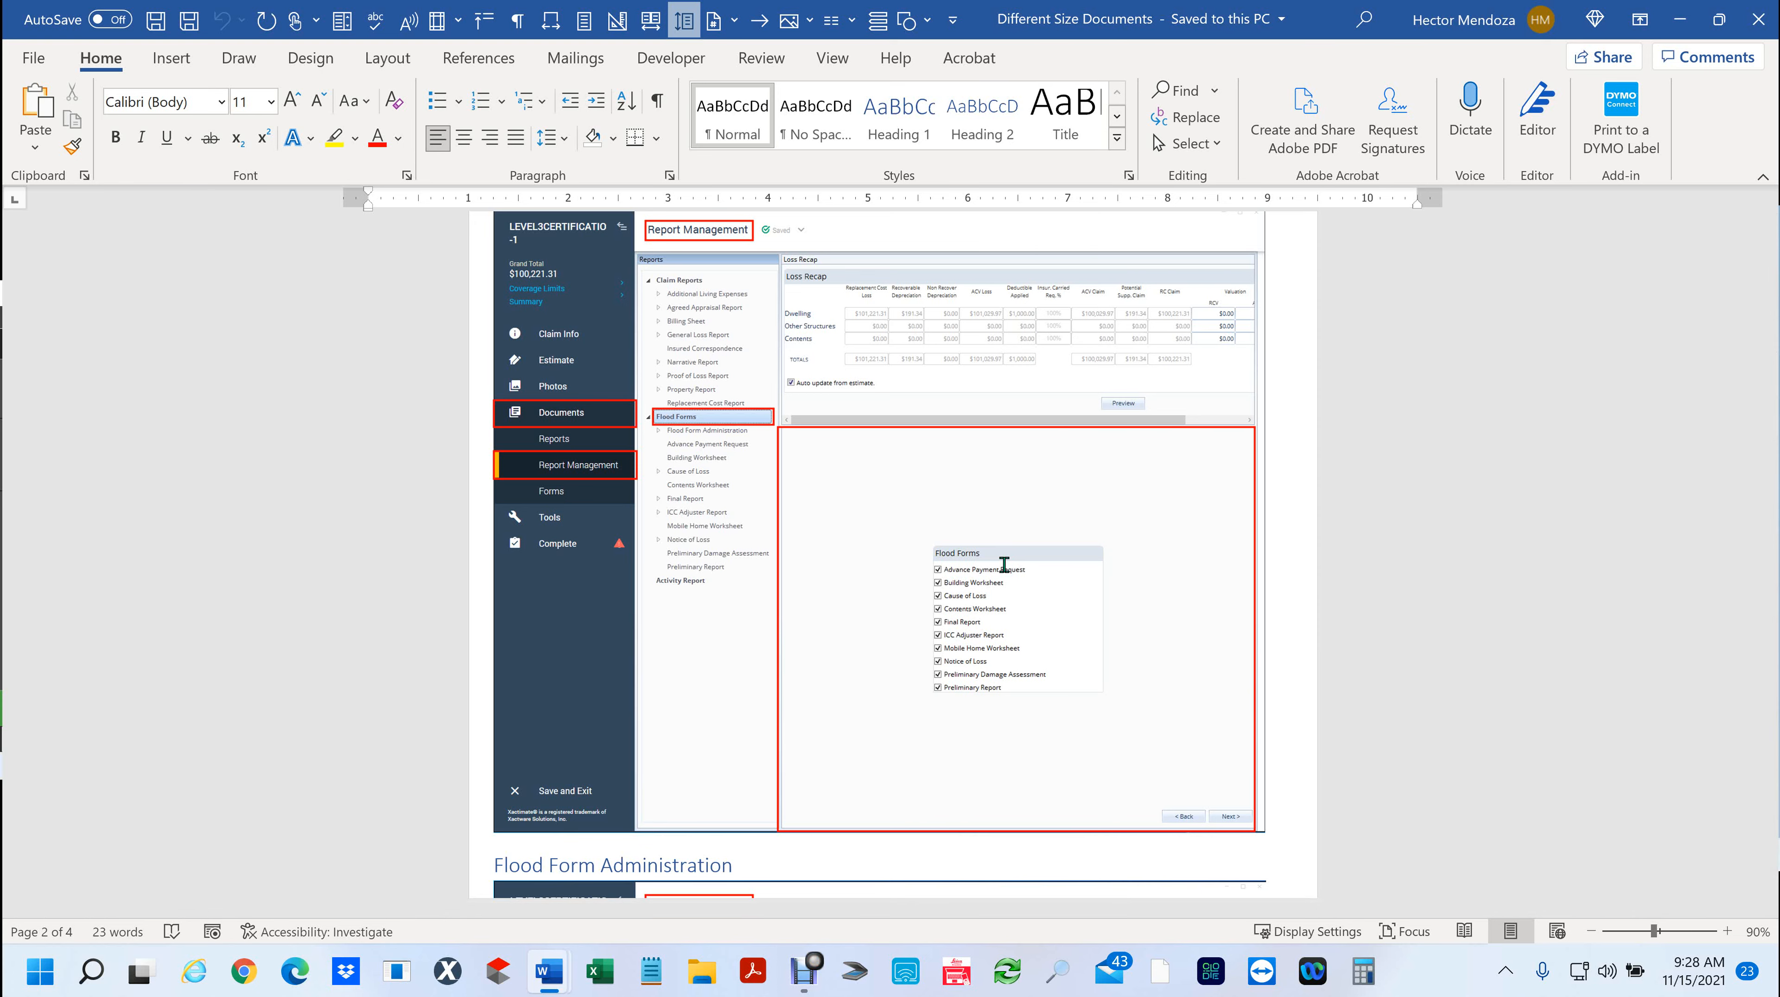
pyautogui.scroll(-1, 1004, 564)
pyautogui.scroll(1, 1014, 563)
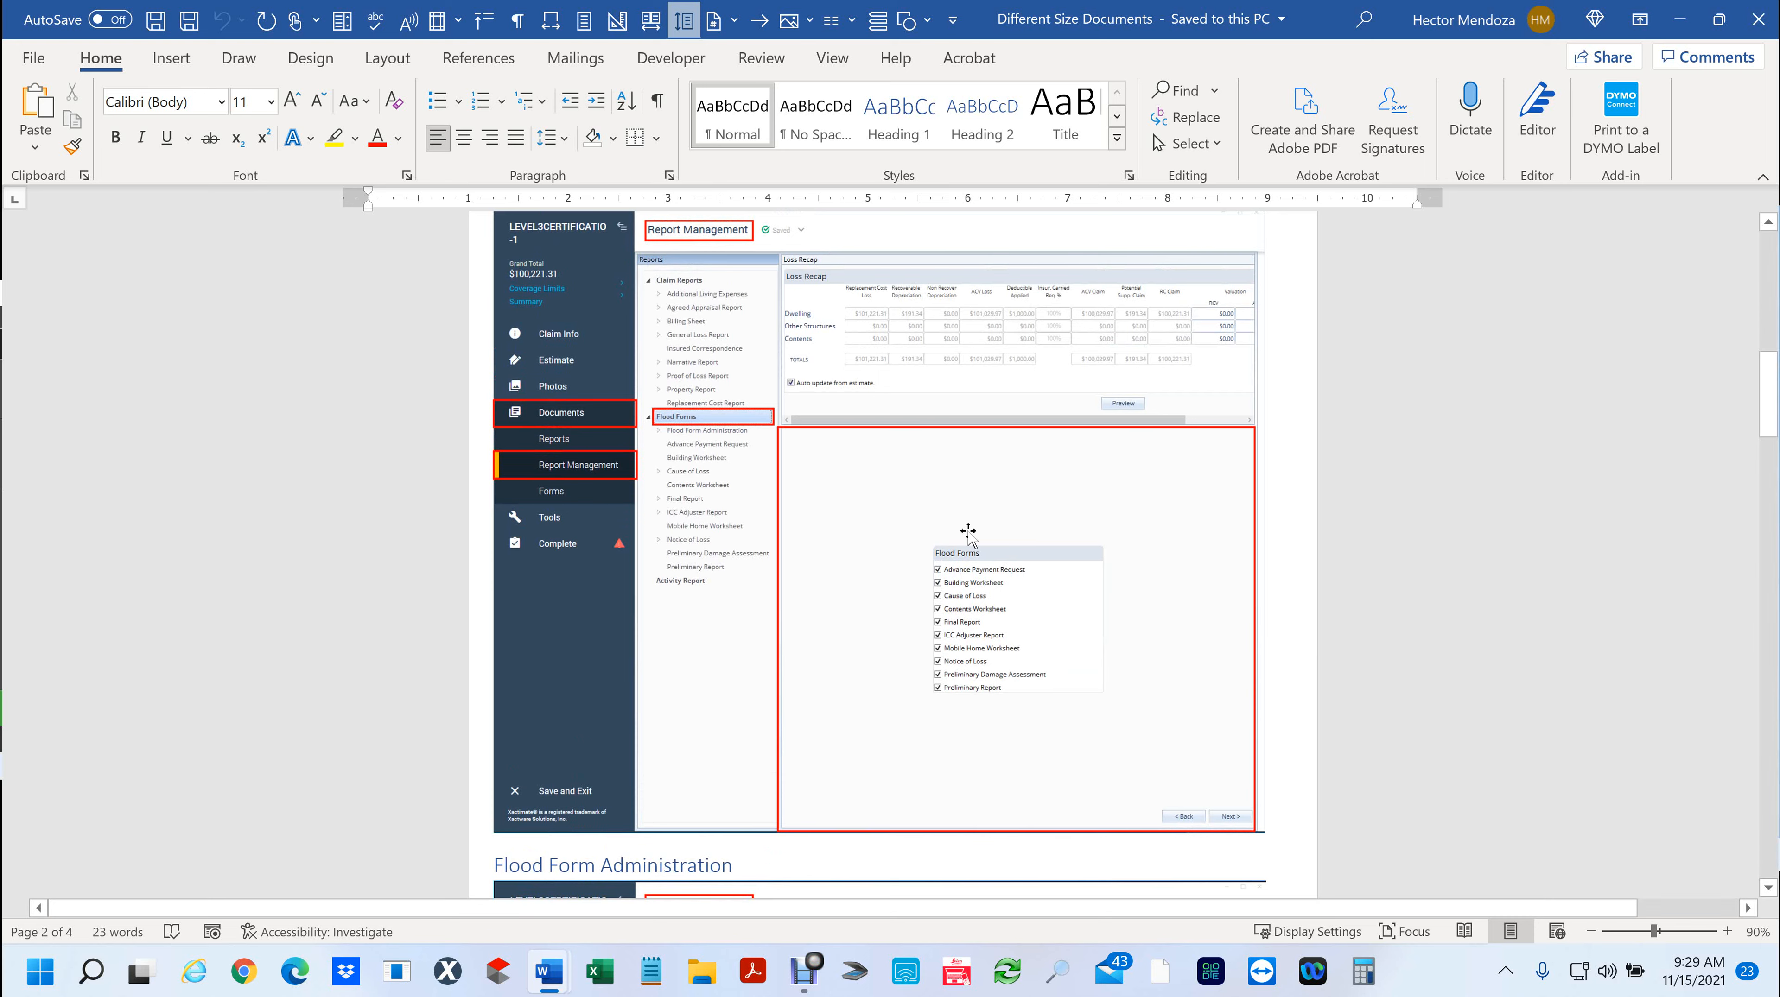
pyautogui.scroll(-7, 968, 534)
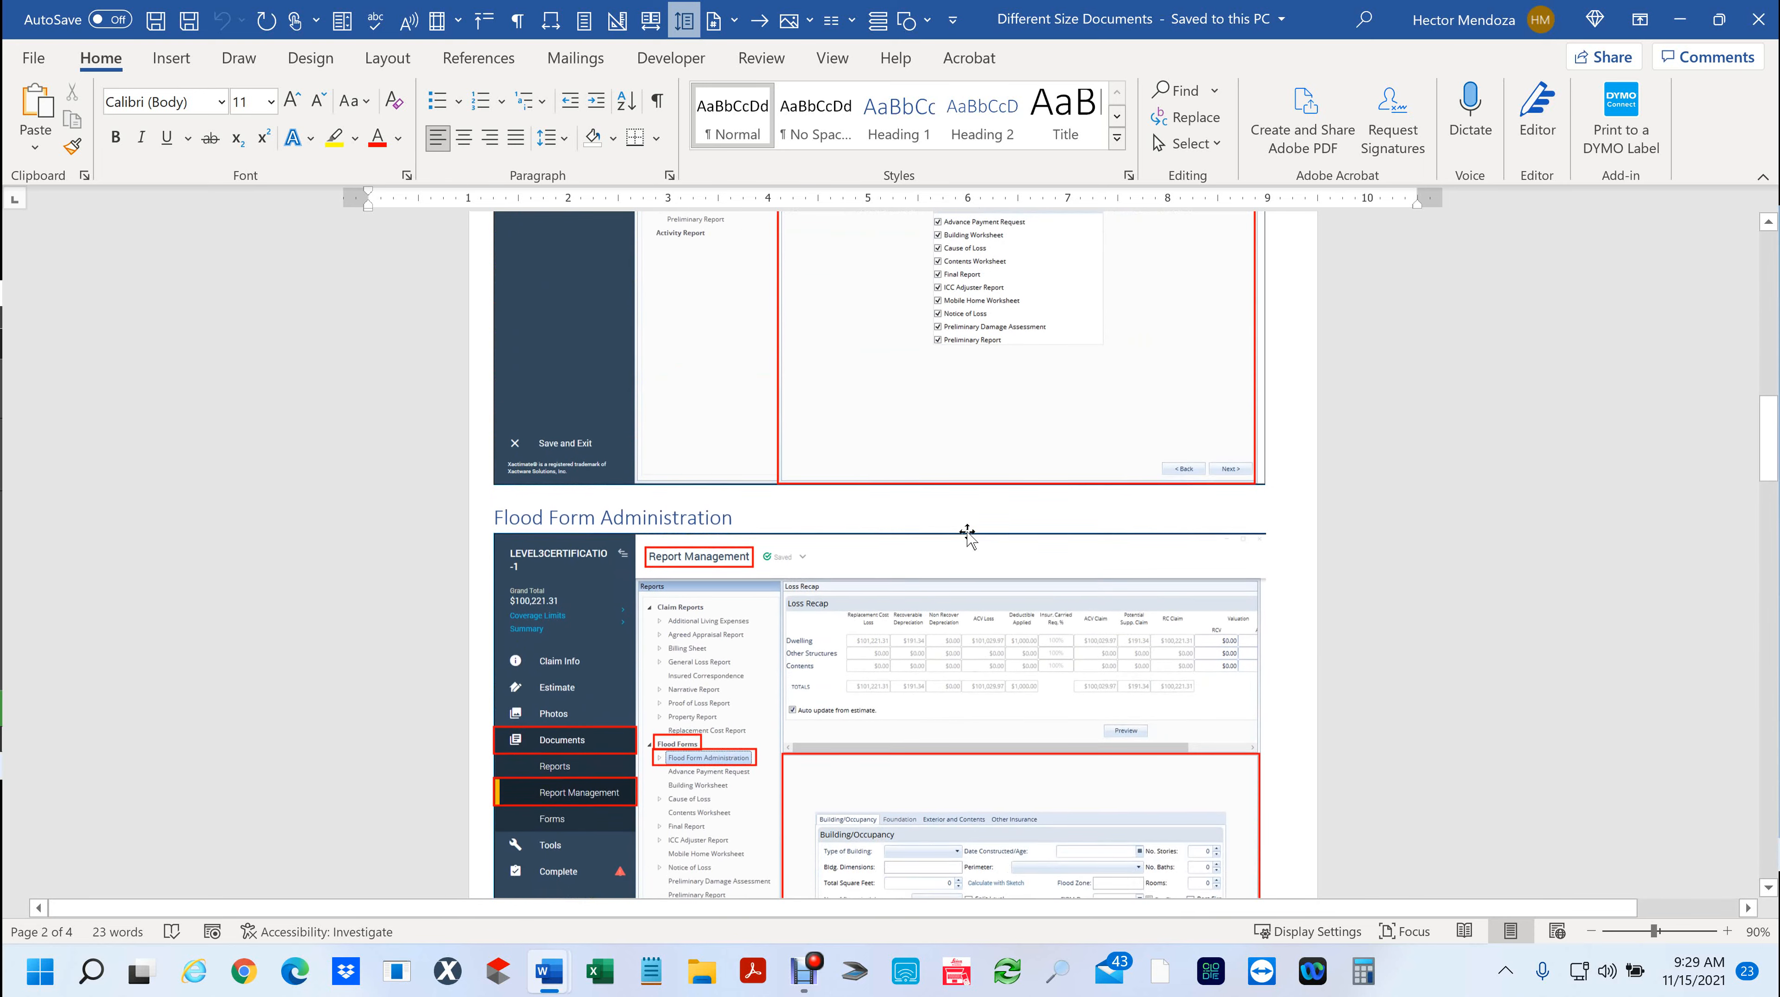
# - Show pages 1 and 2 side by side at 70% zoom and select each of the two page 2 screenshots in turn
pyautogui.keyDown('ctrl'); pyautogui.scroll(-1, 968, 535); pyautogui.keyUp('ctrl')
pyautogui.keyDown('ctrl'); pyautogui.scroll(-1, 967, 534); pyautogui.keyUp('ctrl')
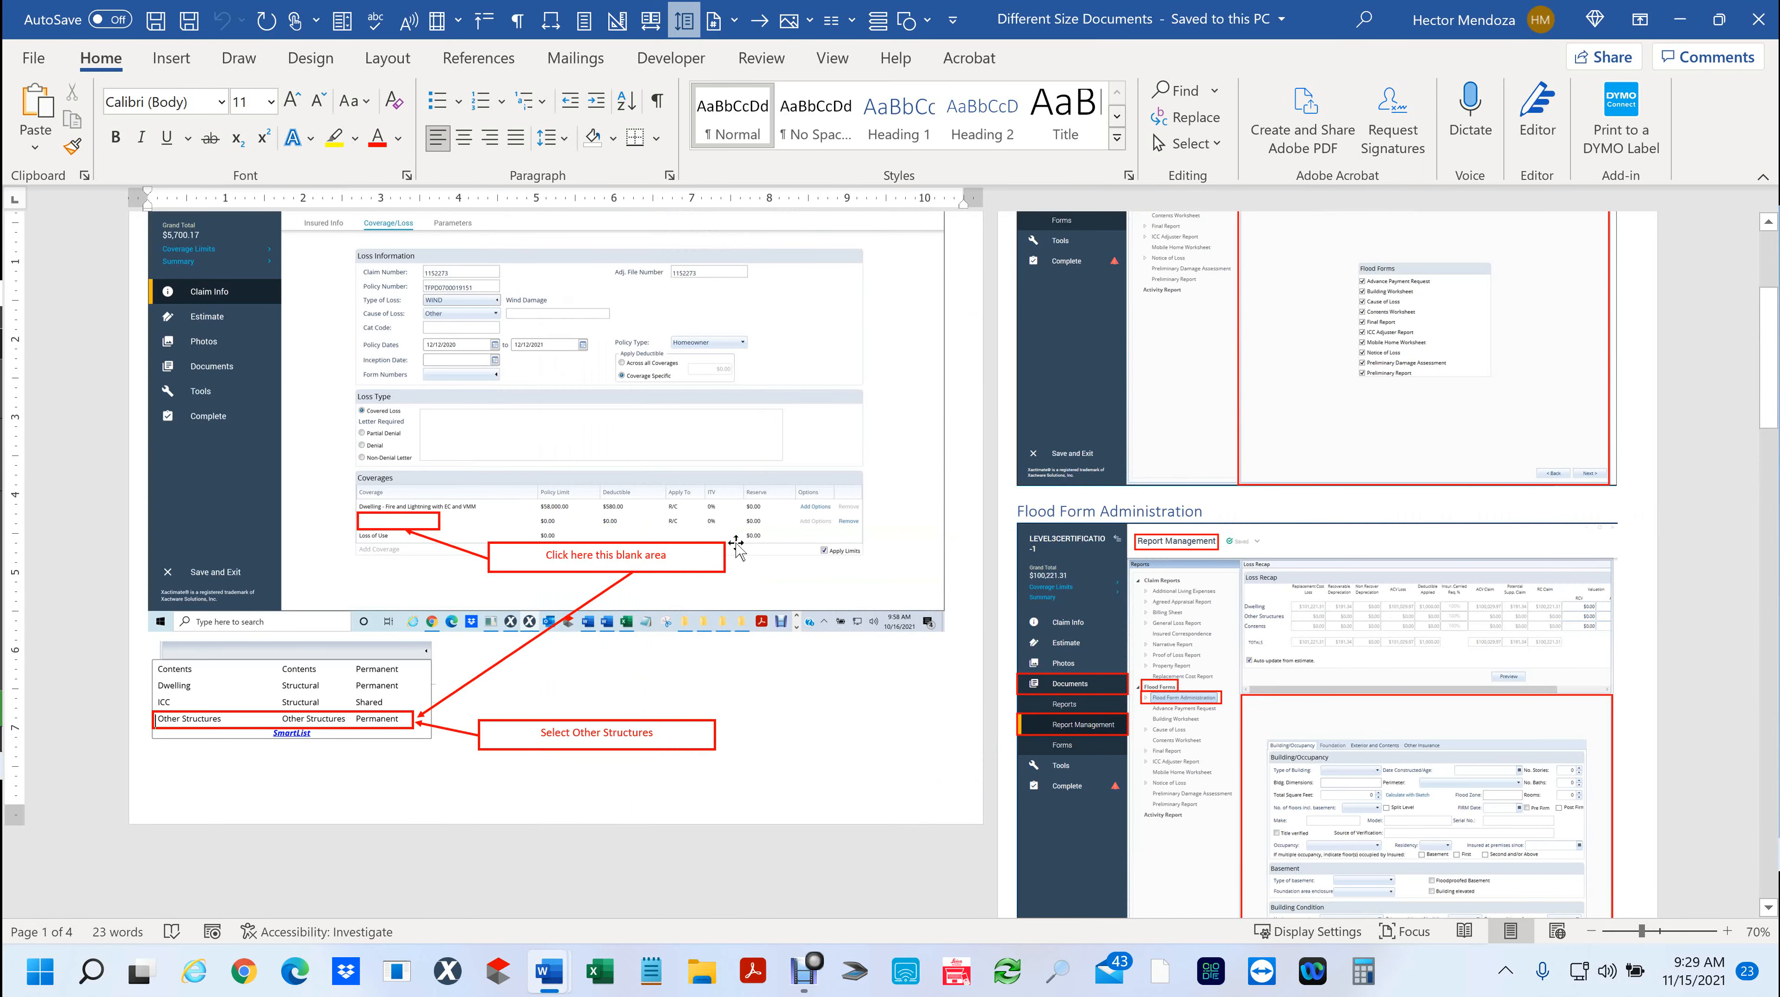
pyautogui.scroll(3, 727, 531)
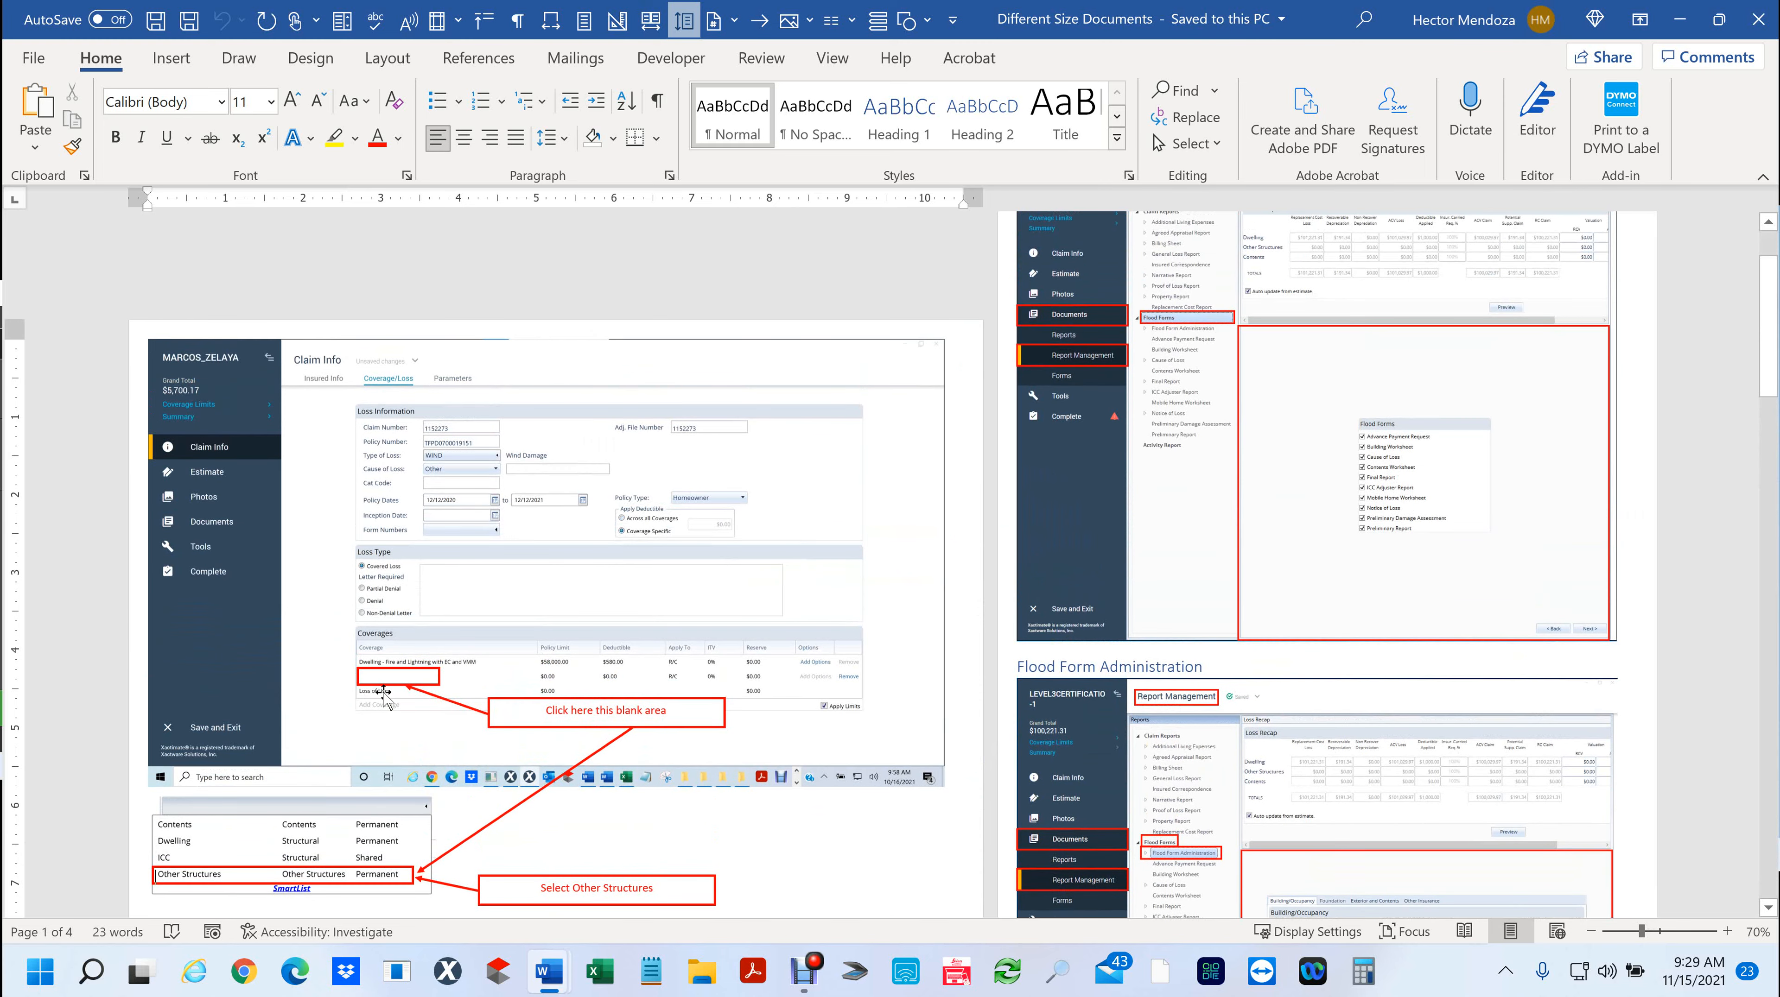
pyautogui.click(1405, 626)
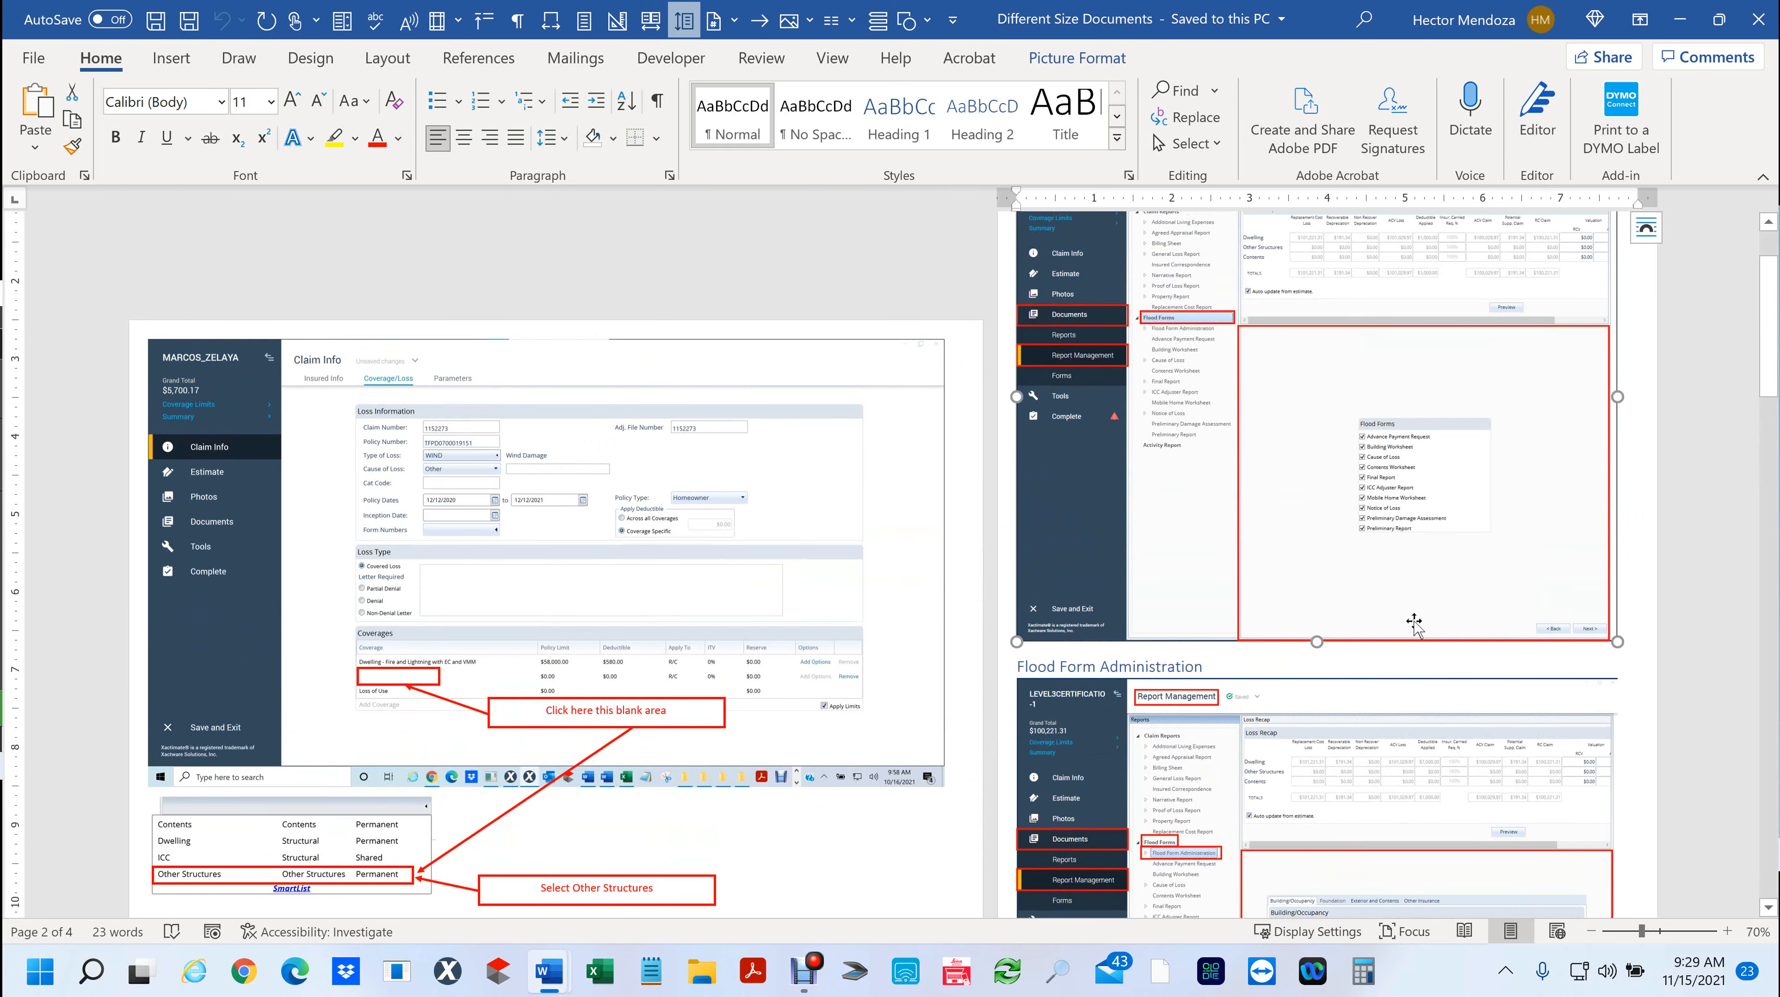
pyautogui.scroll(-4, 715, 697)
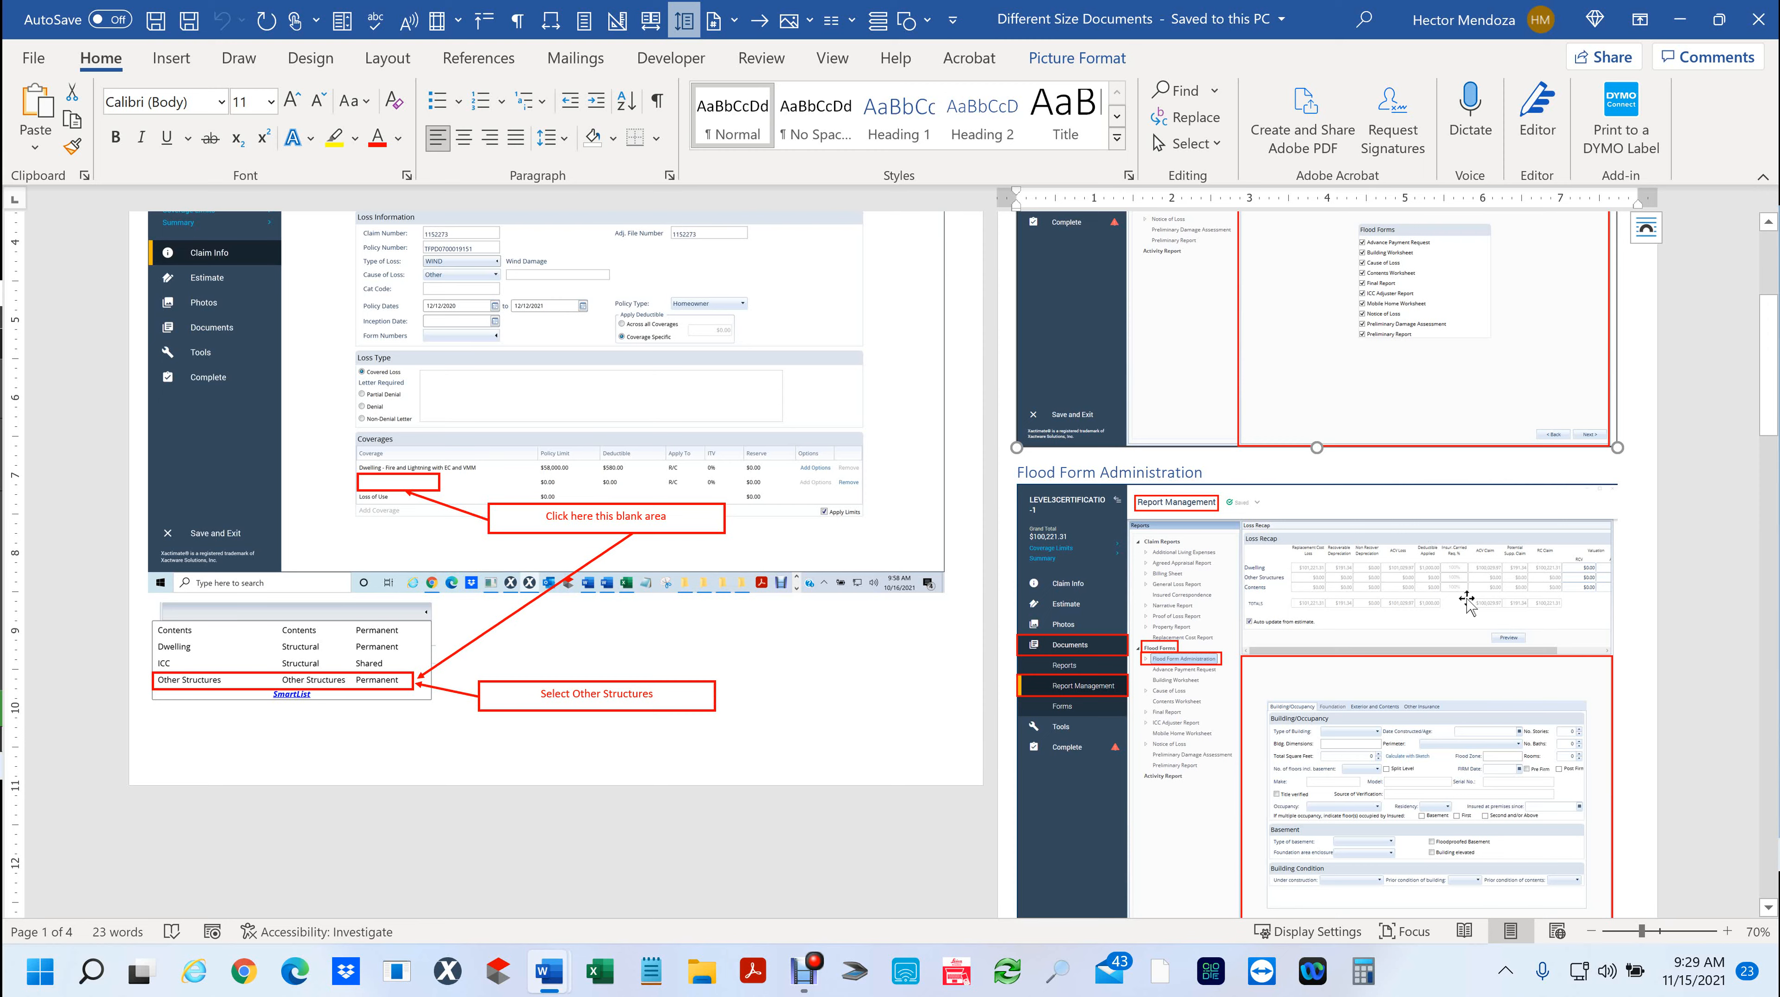
pyautogui.click(1467, 605)
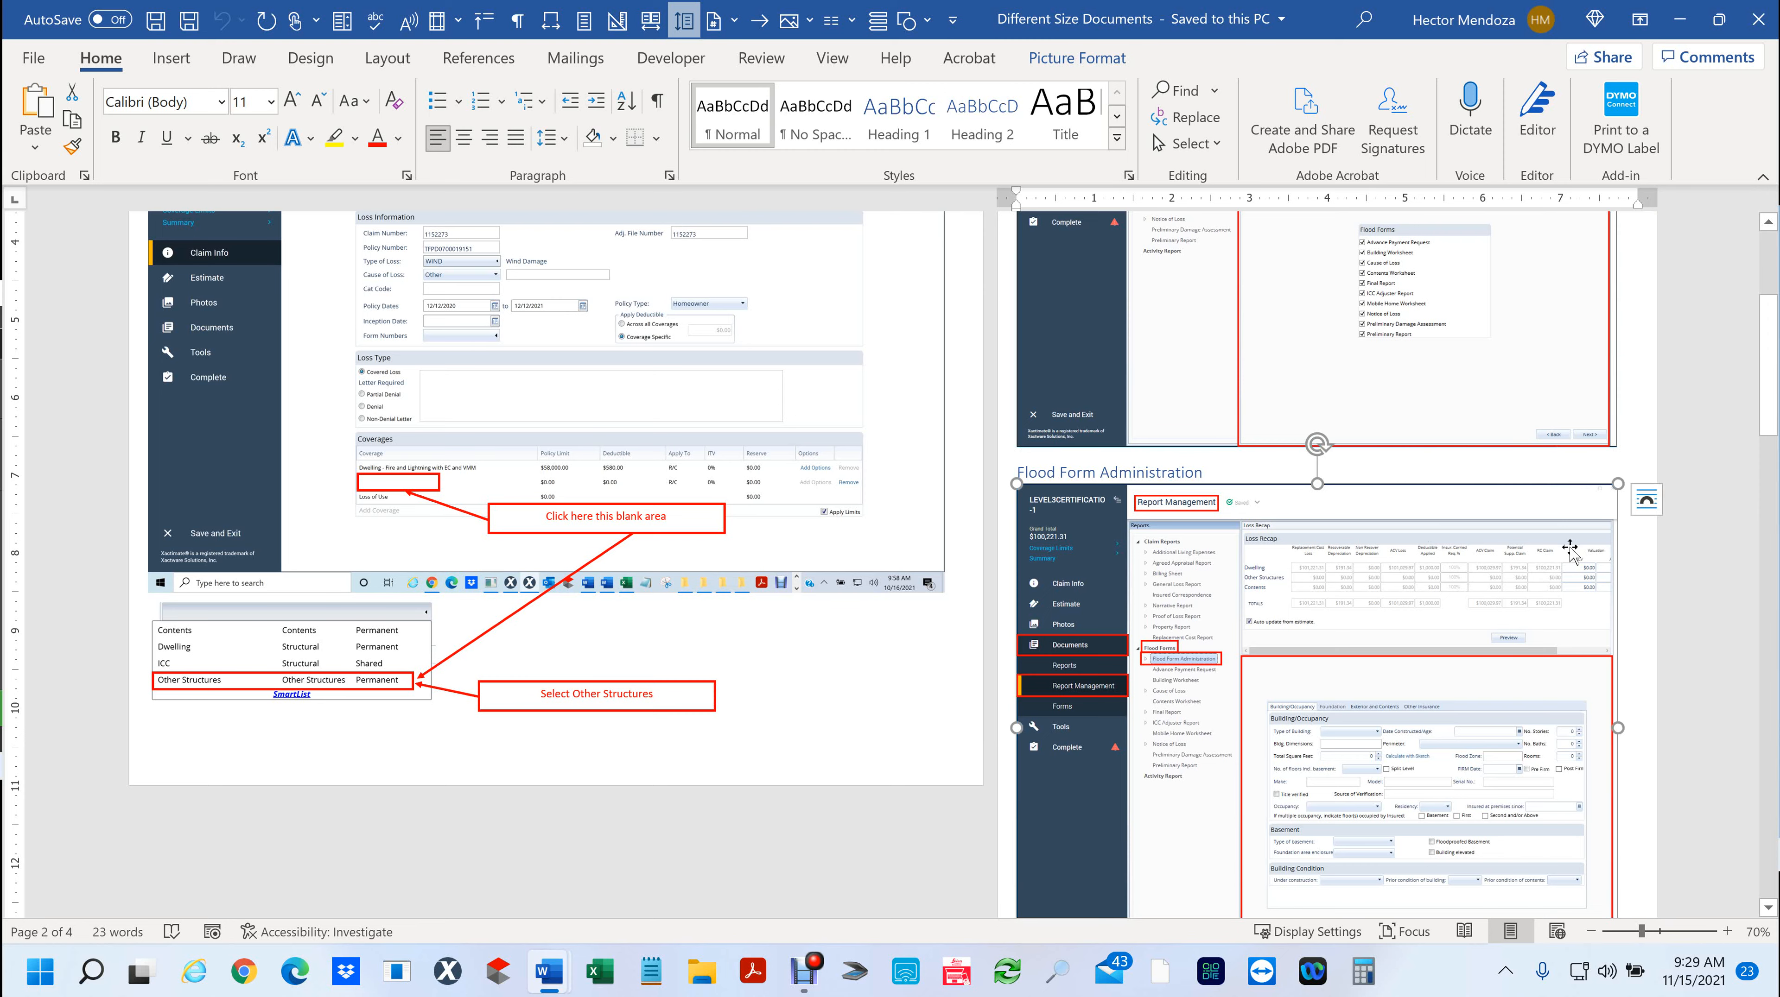
# - Place the cursor in the Property Report cell of the page 3 table and zoom out to 50%
pyautogui.scroll(-10, 1569, 549)
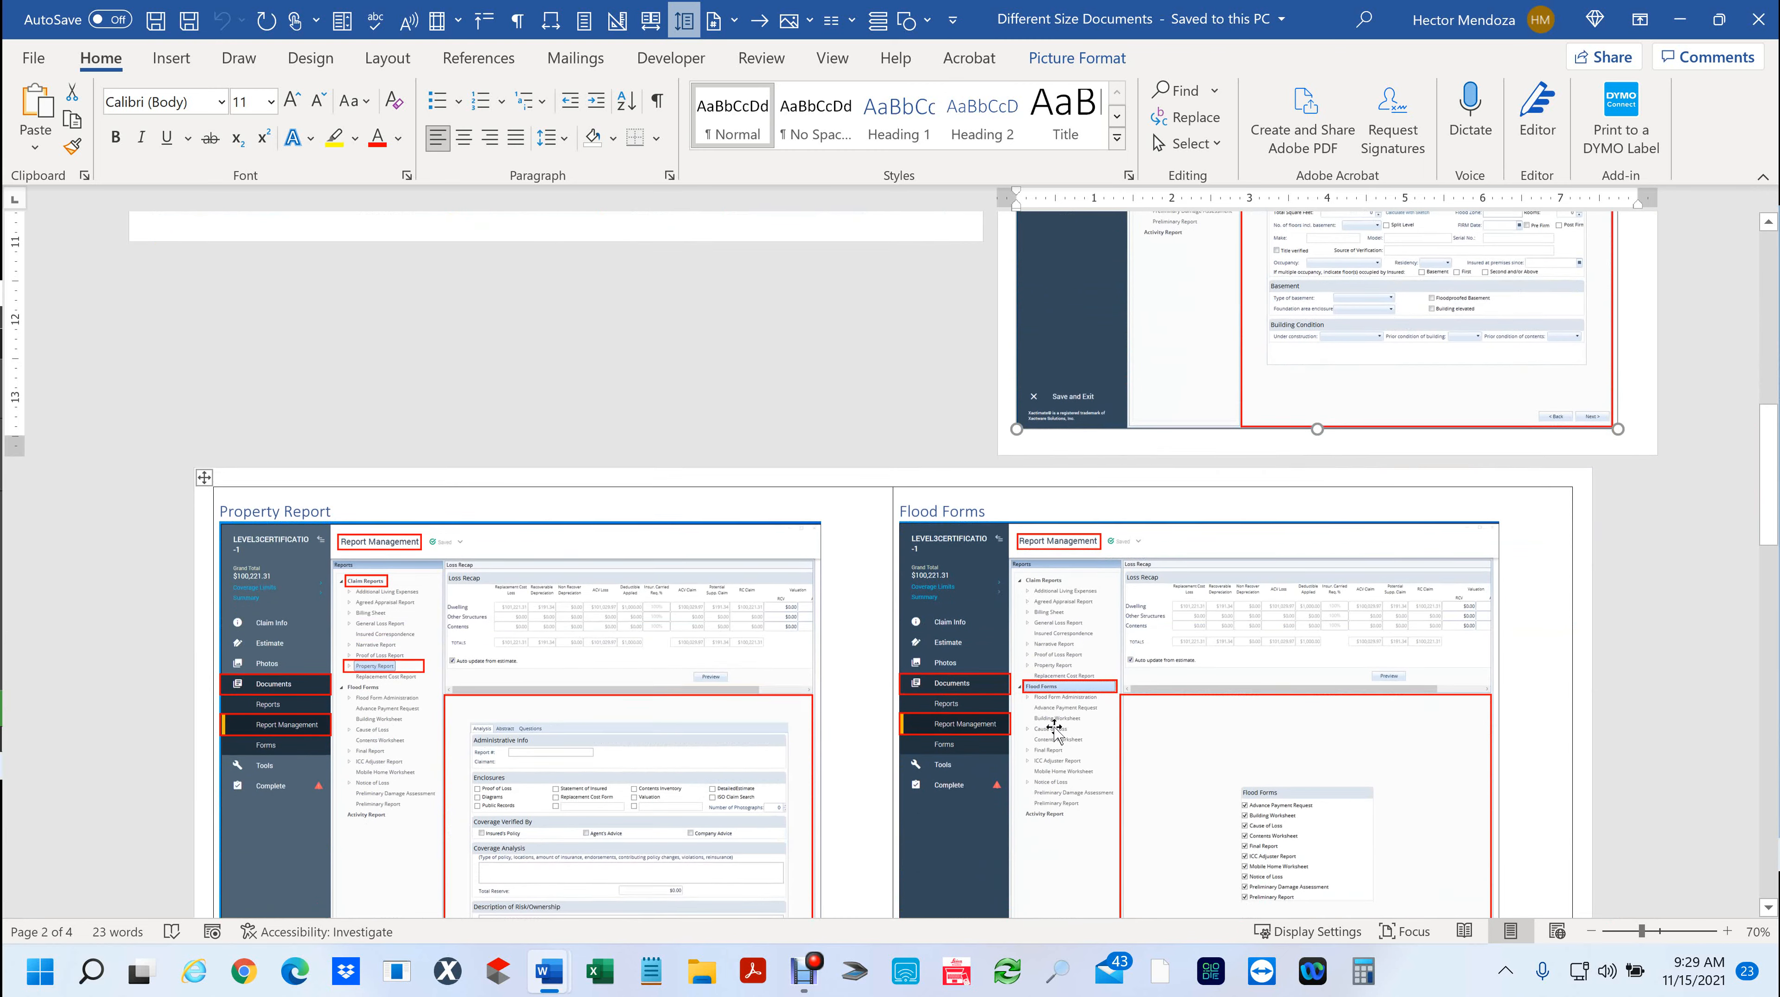
pyautogui.click(843, 660)
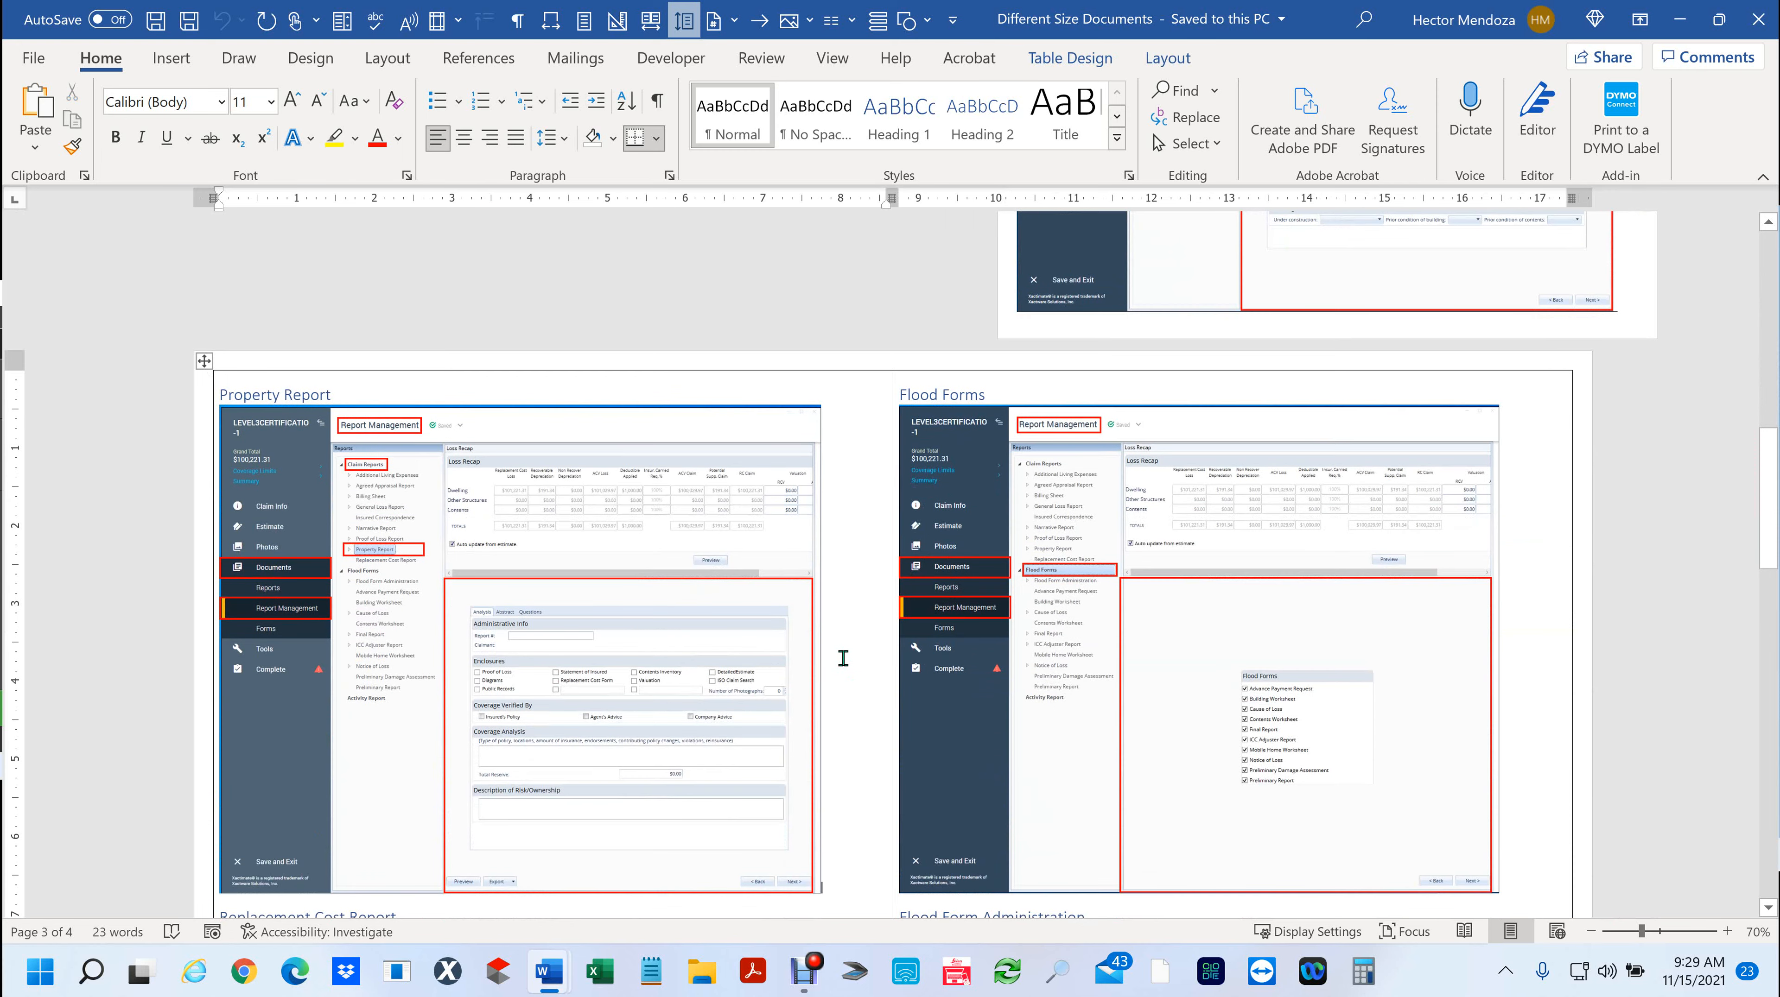
pyautogui.keyDown('ctrl'); pyautogui.scroll(-2, 843, 659); pyautogui.keyUp('ctrl')
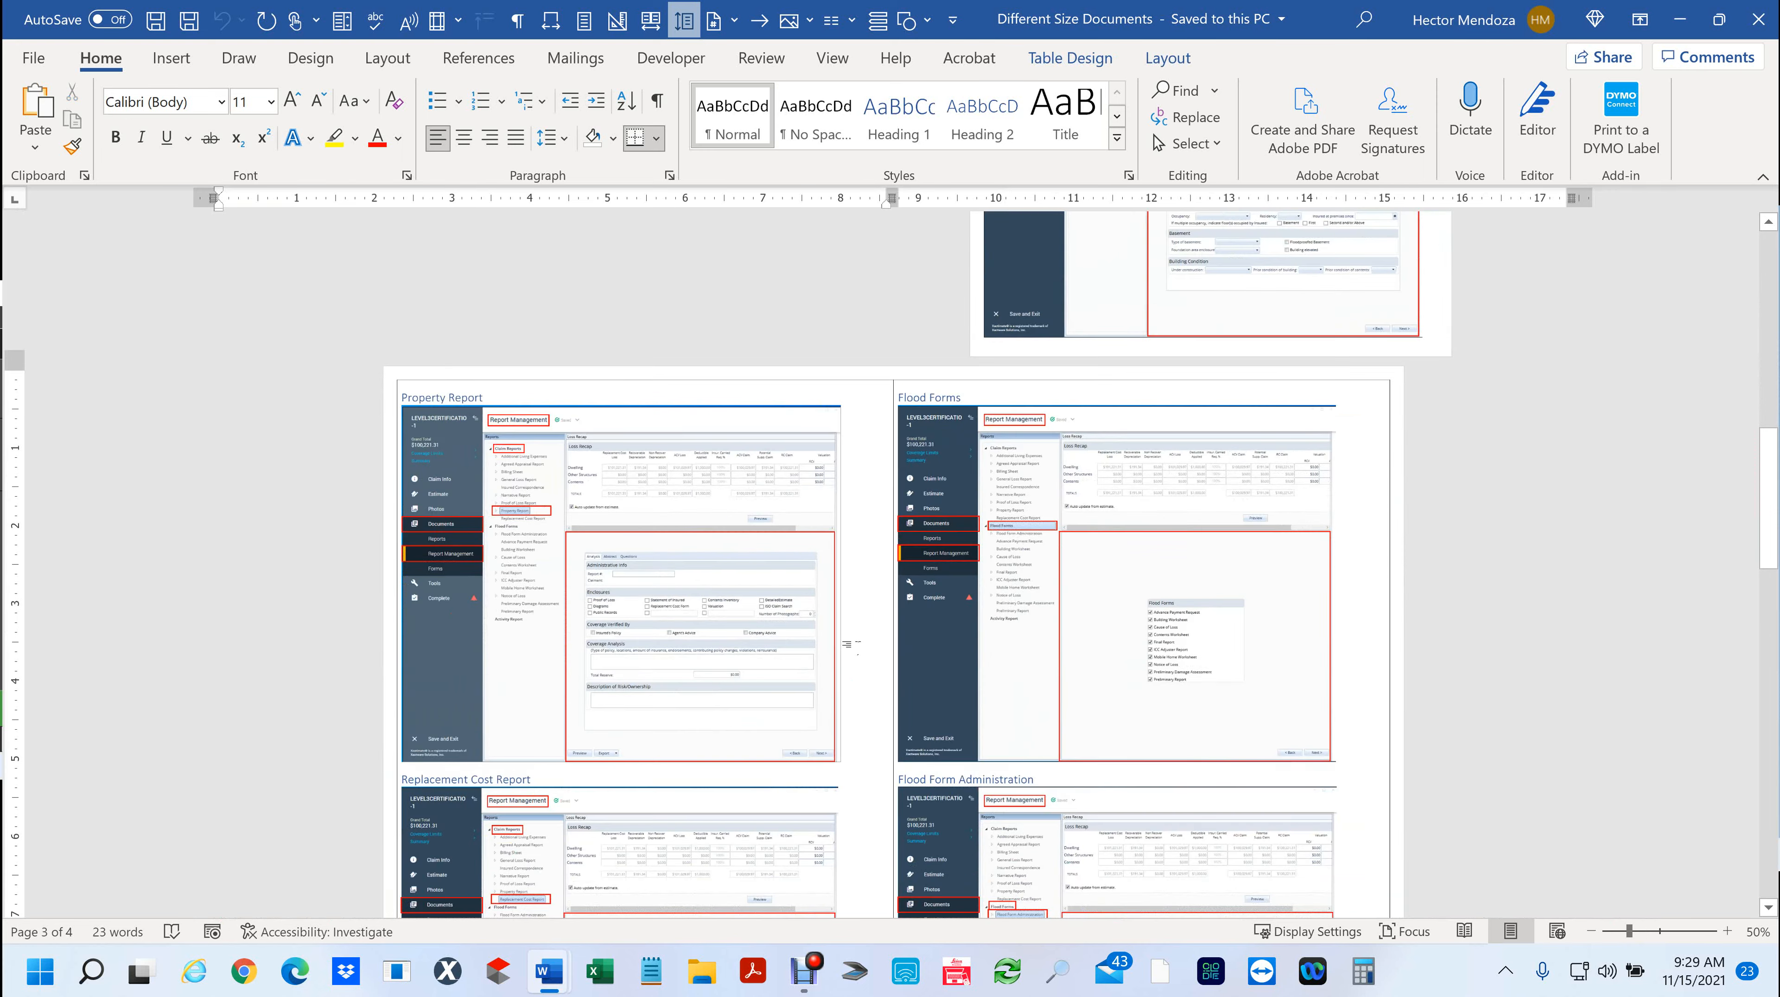
# - Check the custom paper size of the page 3 section in the Page Setup dialog and close it without changes
pyautogui.scroll(-3, 858, 646)
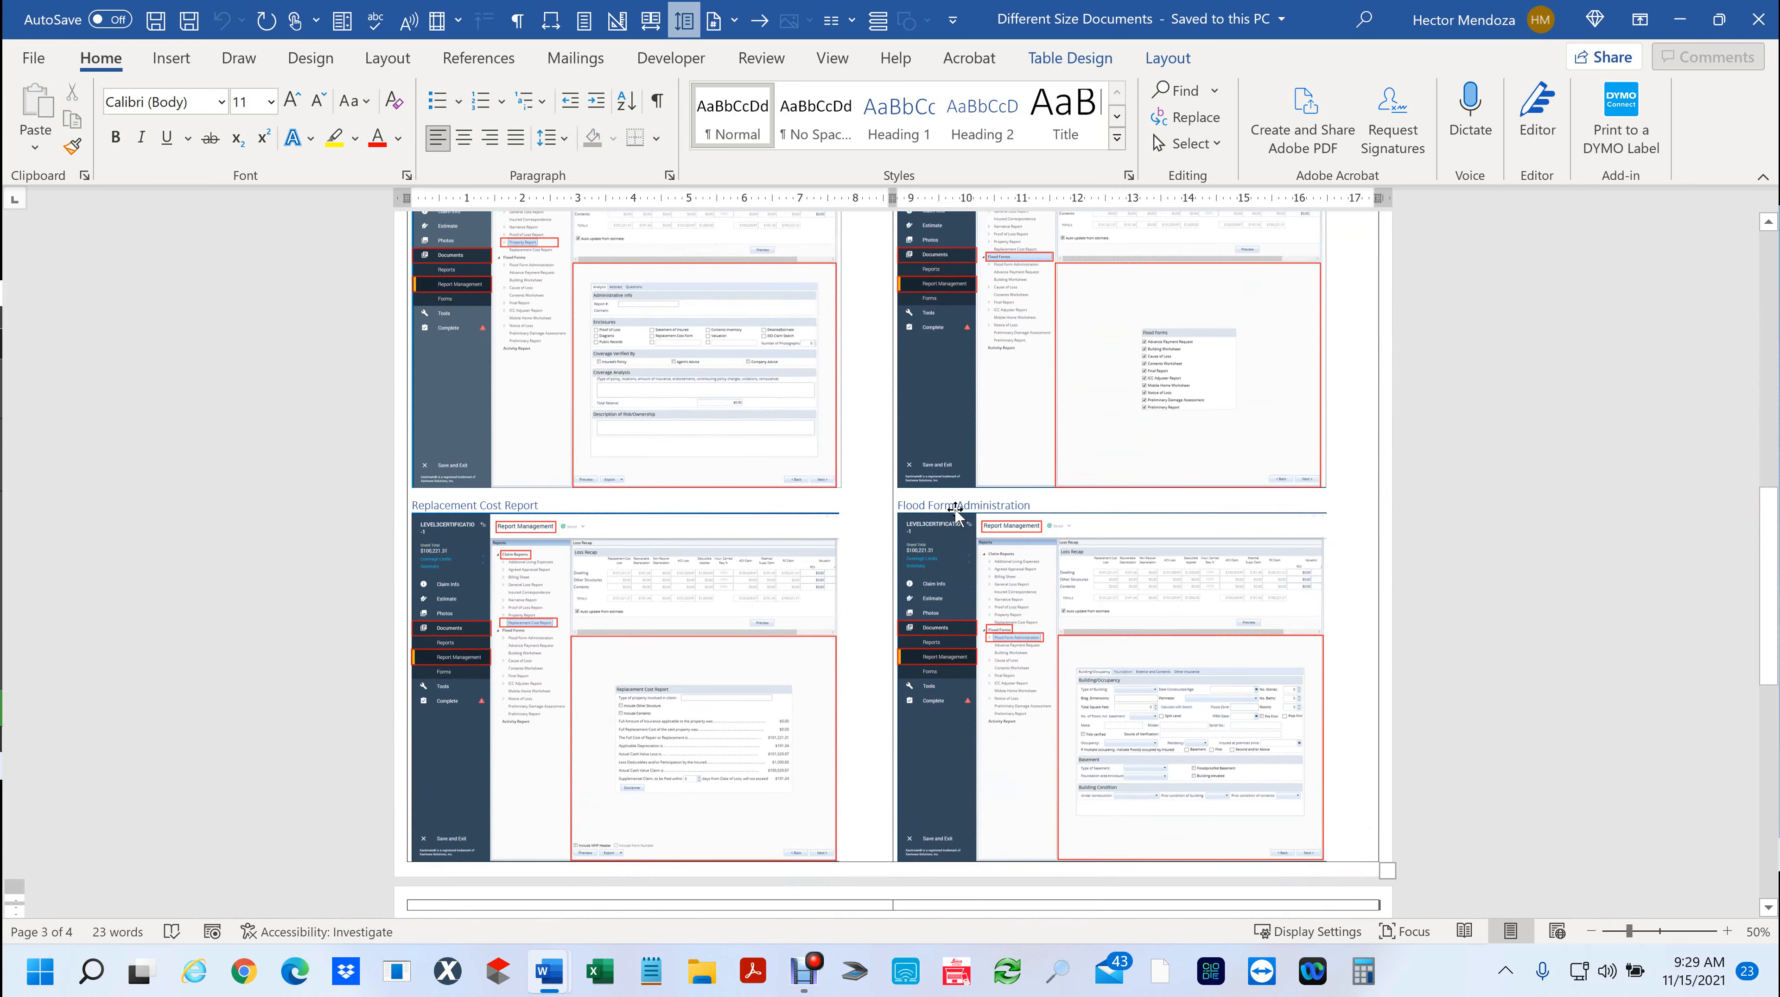
pyautogui.scroll(-2, 1242, 600)
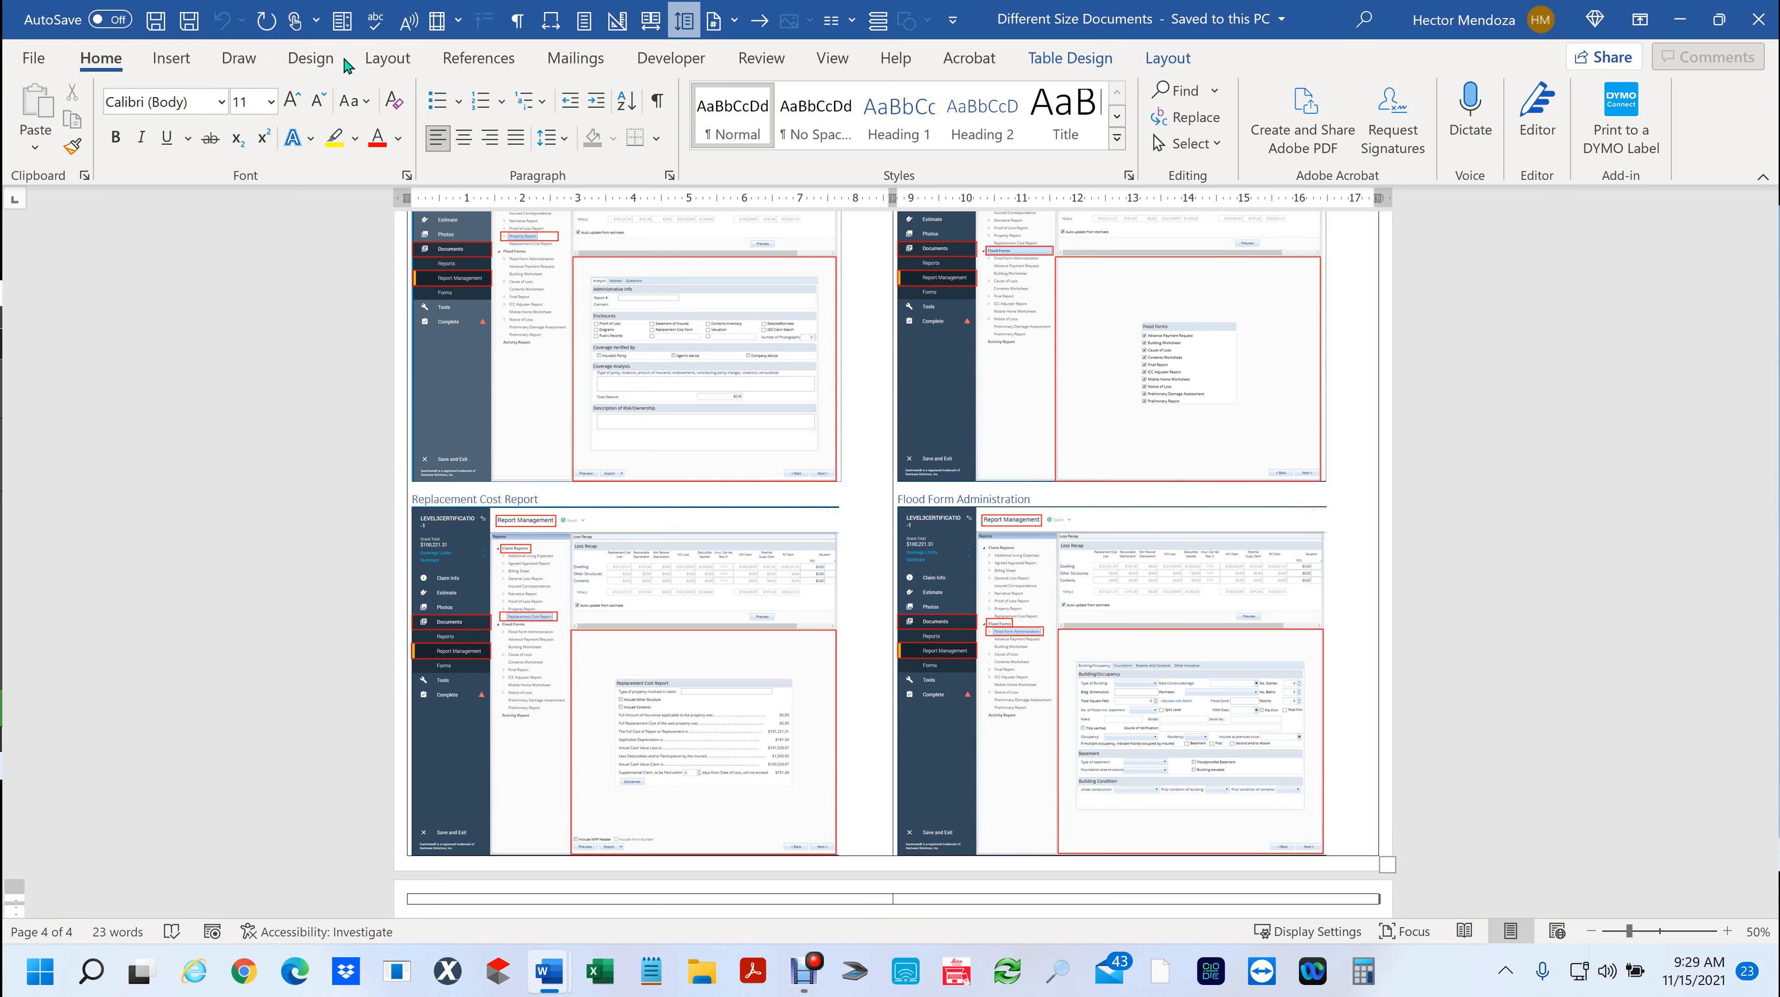
pyautogui.click(383, 60)
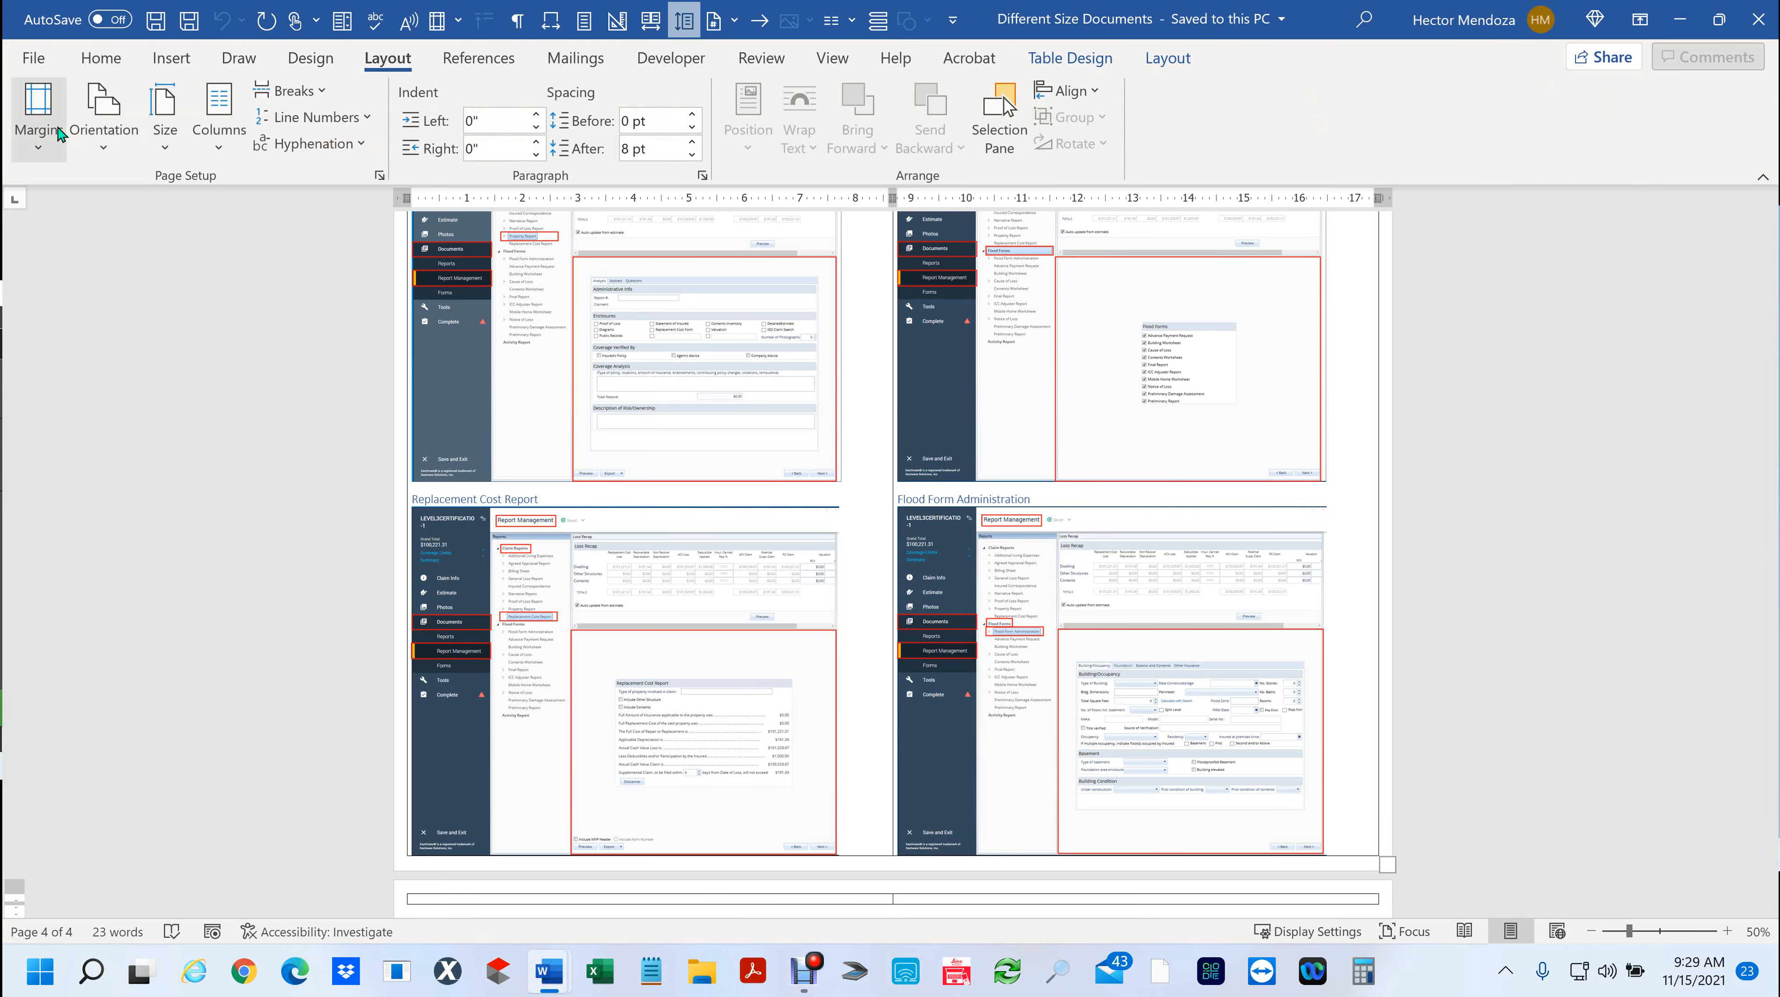
pyautogui.click(165, 122)
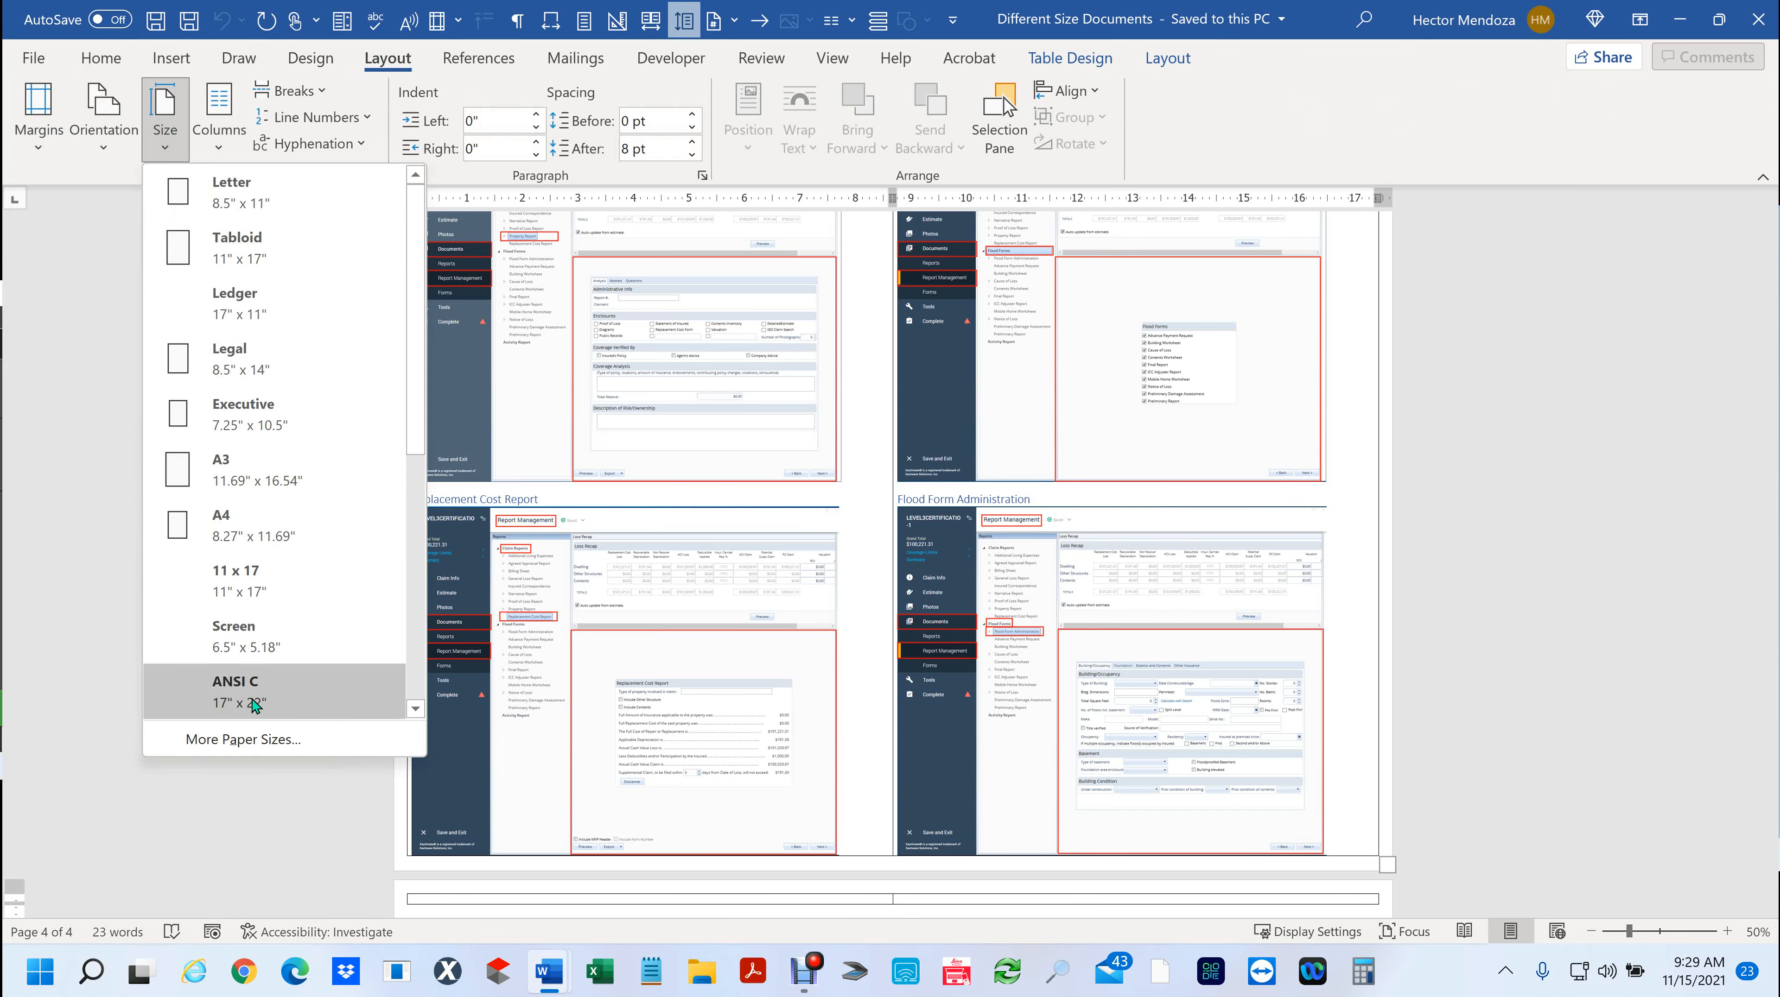
pyautogui.click(234, 741)
pyautogui.press('Tab')
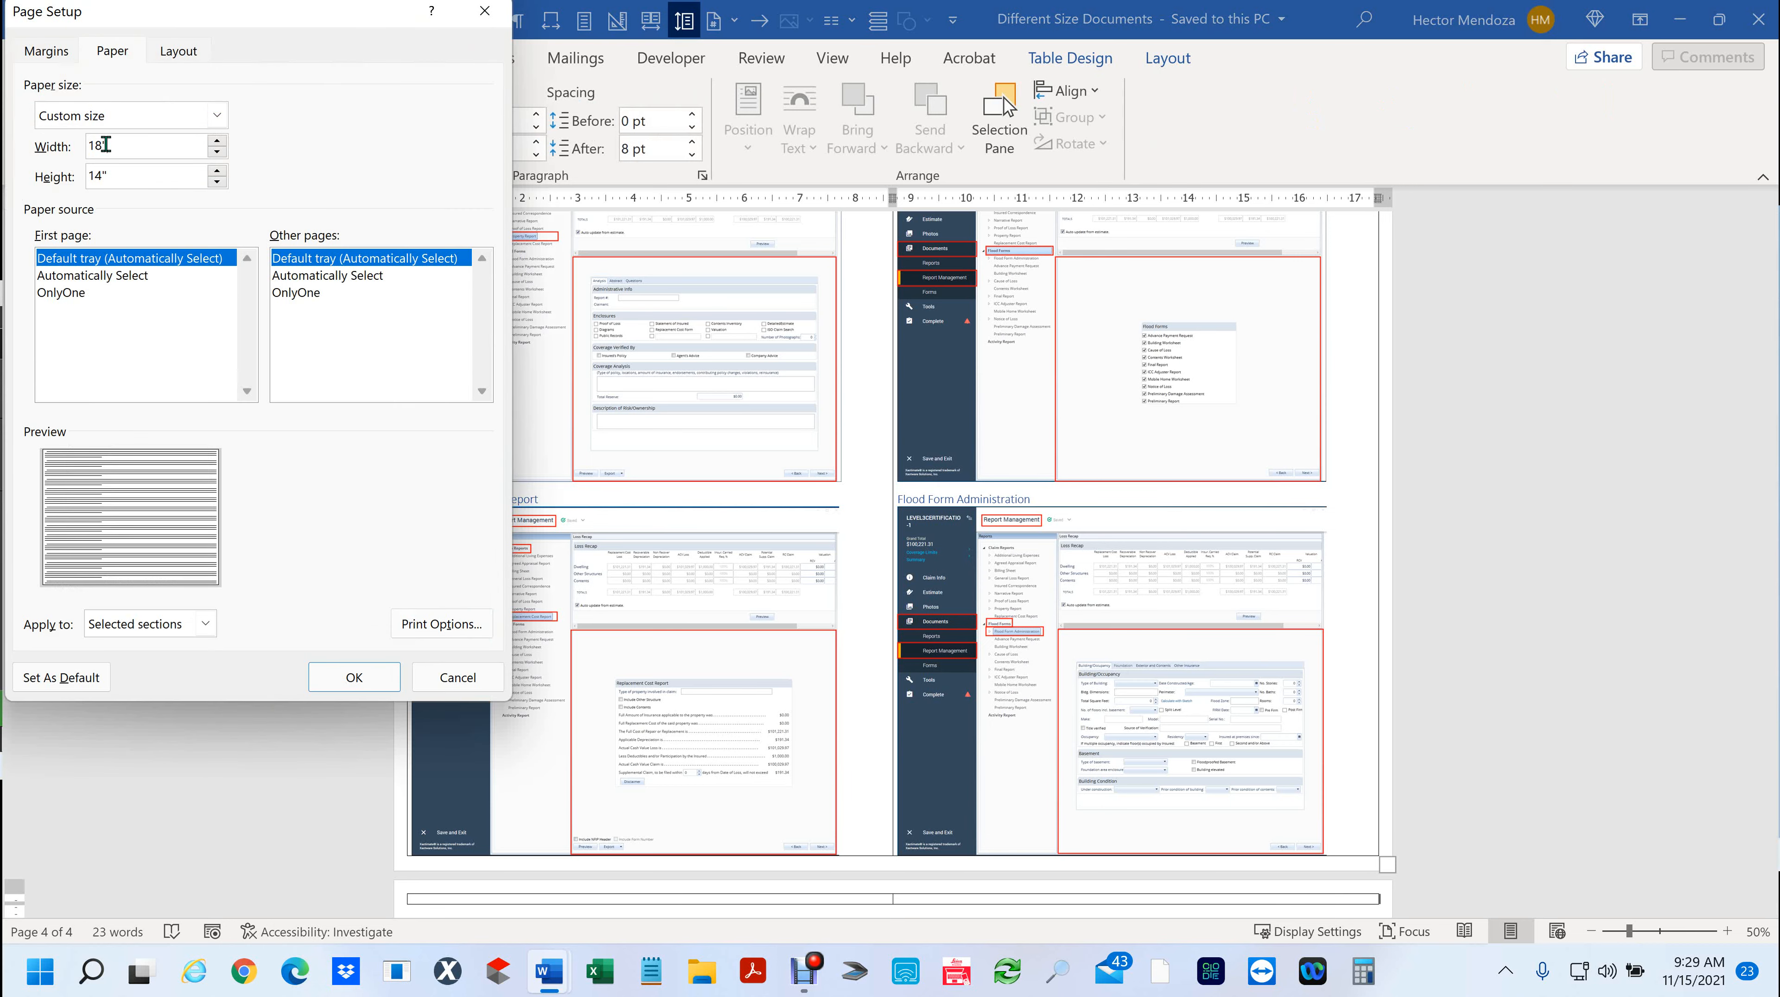
pyautogui.click(483, 11)
# - View the page 3 Property Report screenshot at 100% zoom and show all the pages together at 40%
pyautogui.scroll(3, 1439, 572)
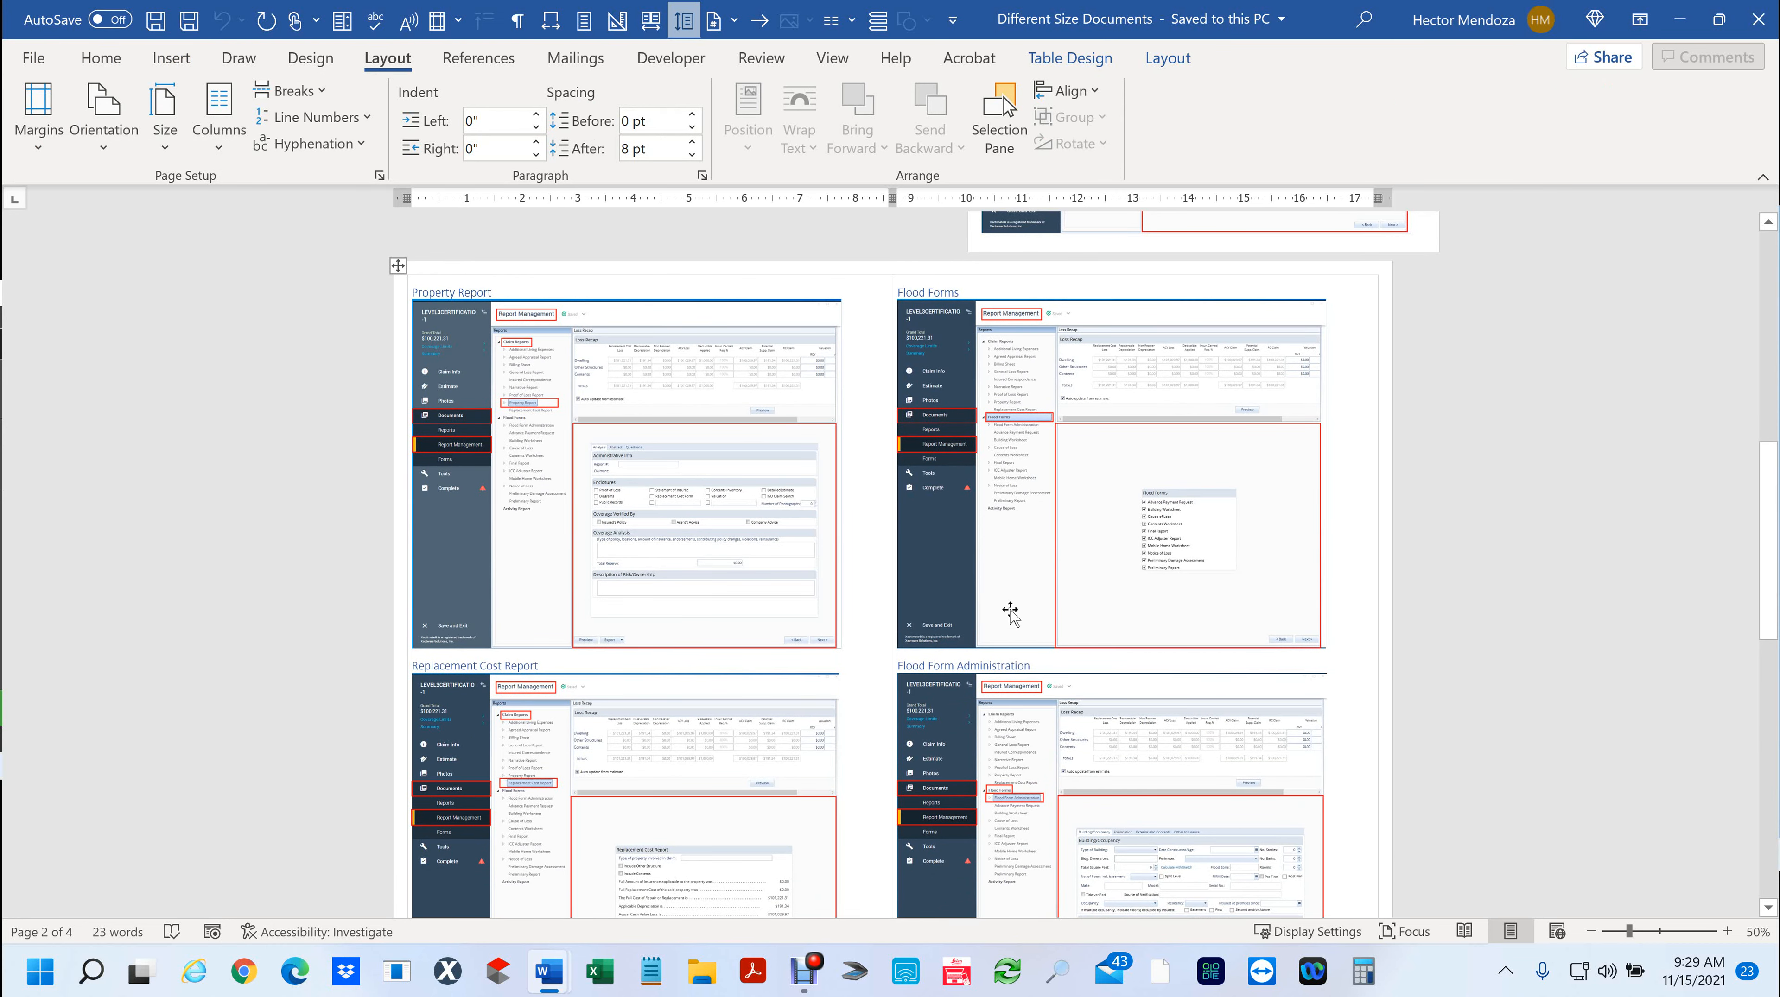
pyautogui.scroll(5, 541, 437)
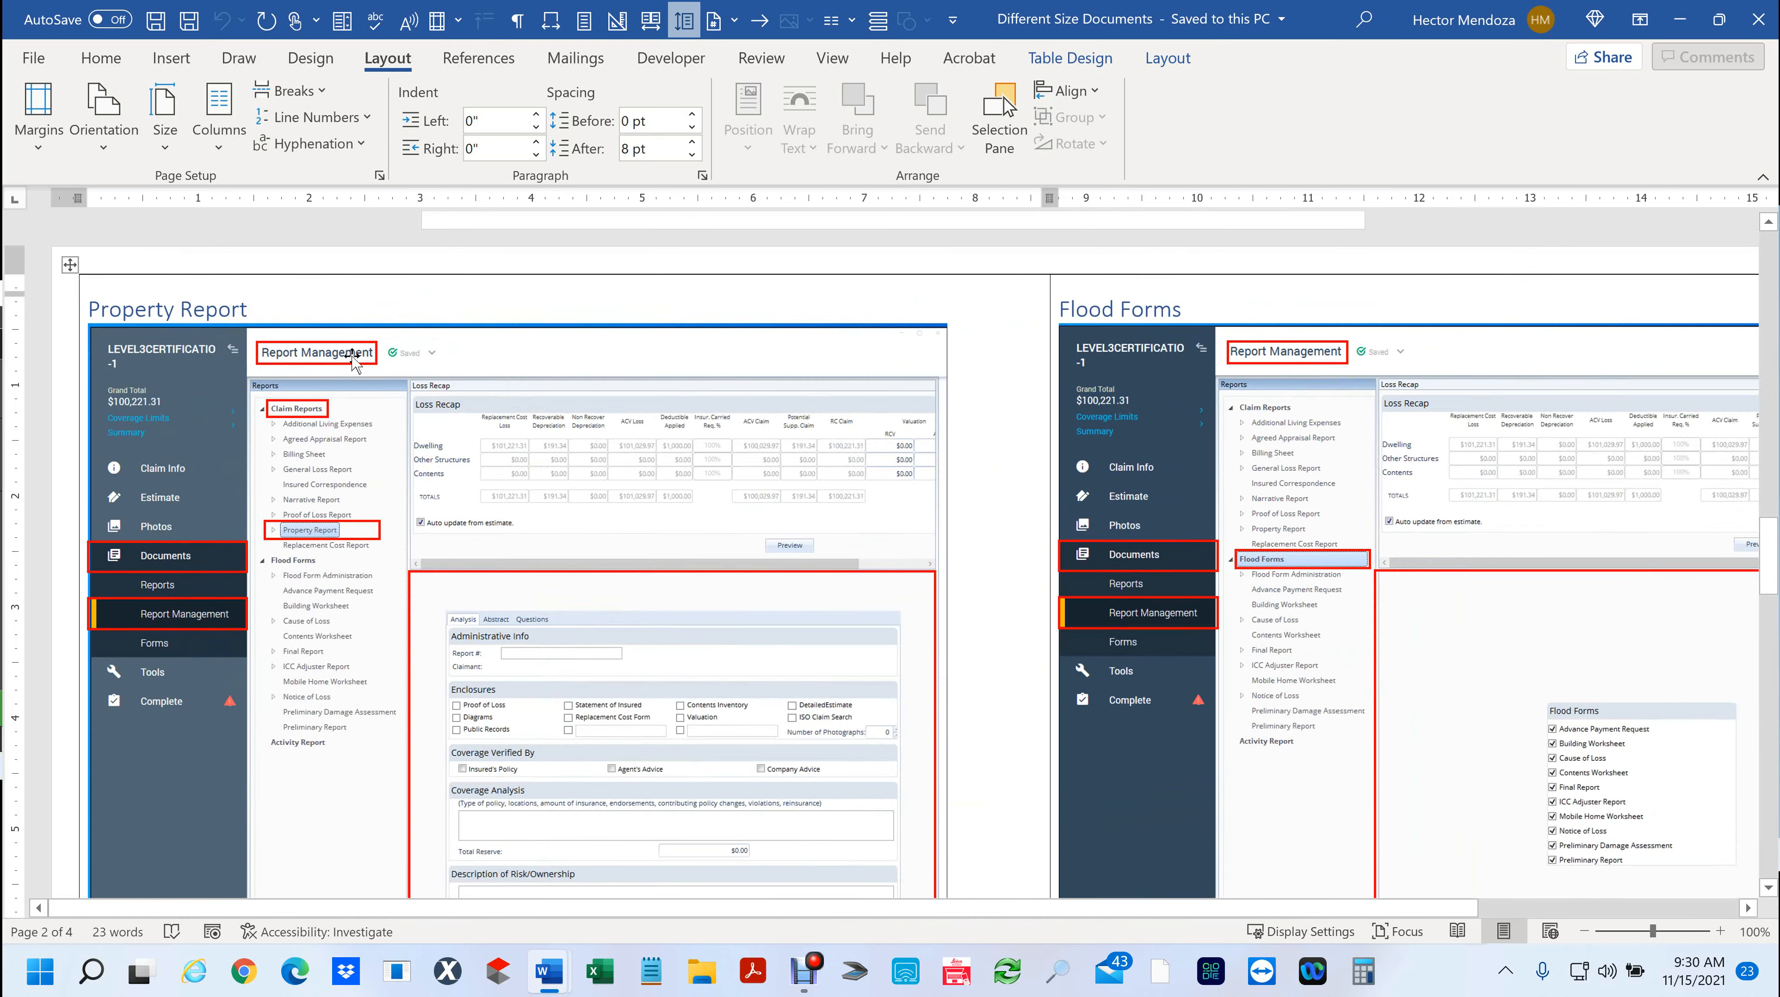
pyautogui.scroll(-6, 1039, 326)
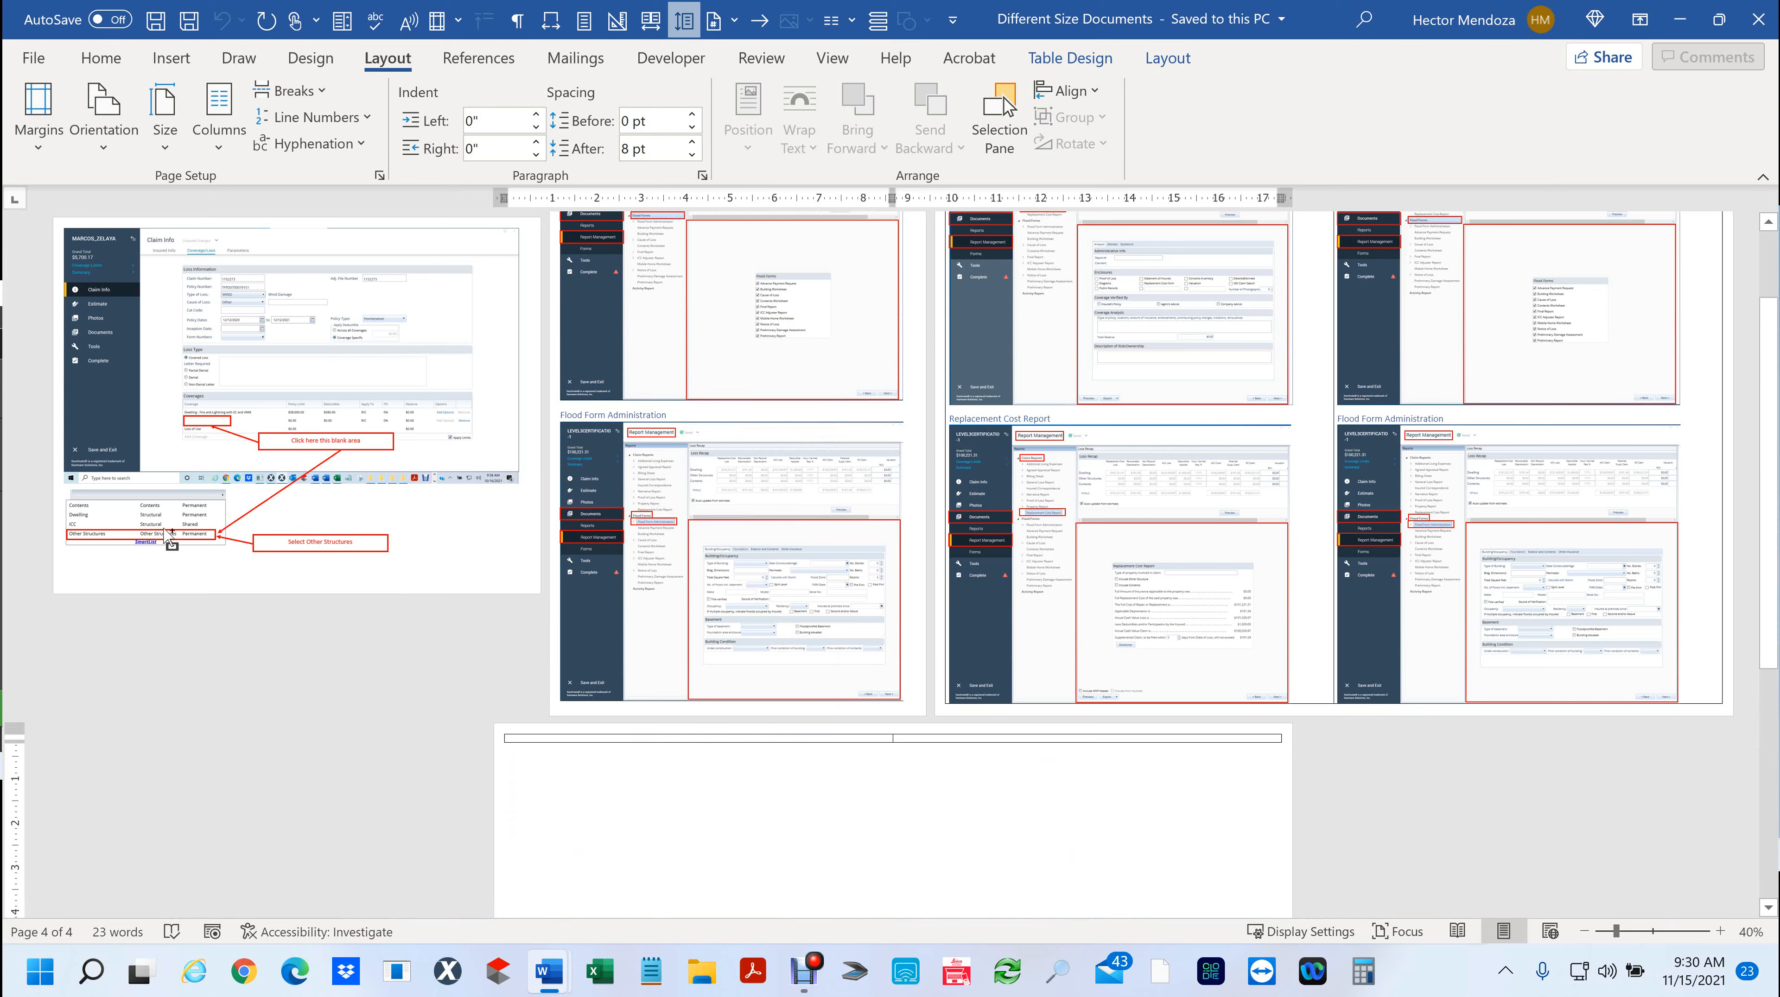
# - Select the Claim Info screenshot on page 1, inspect its callouts at 100% zoom and return to 50% zoom
pyautogui.click(180, 468)
pyautogui.scroll(6, 180, 468)
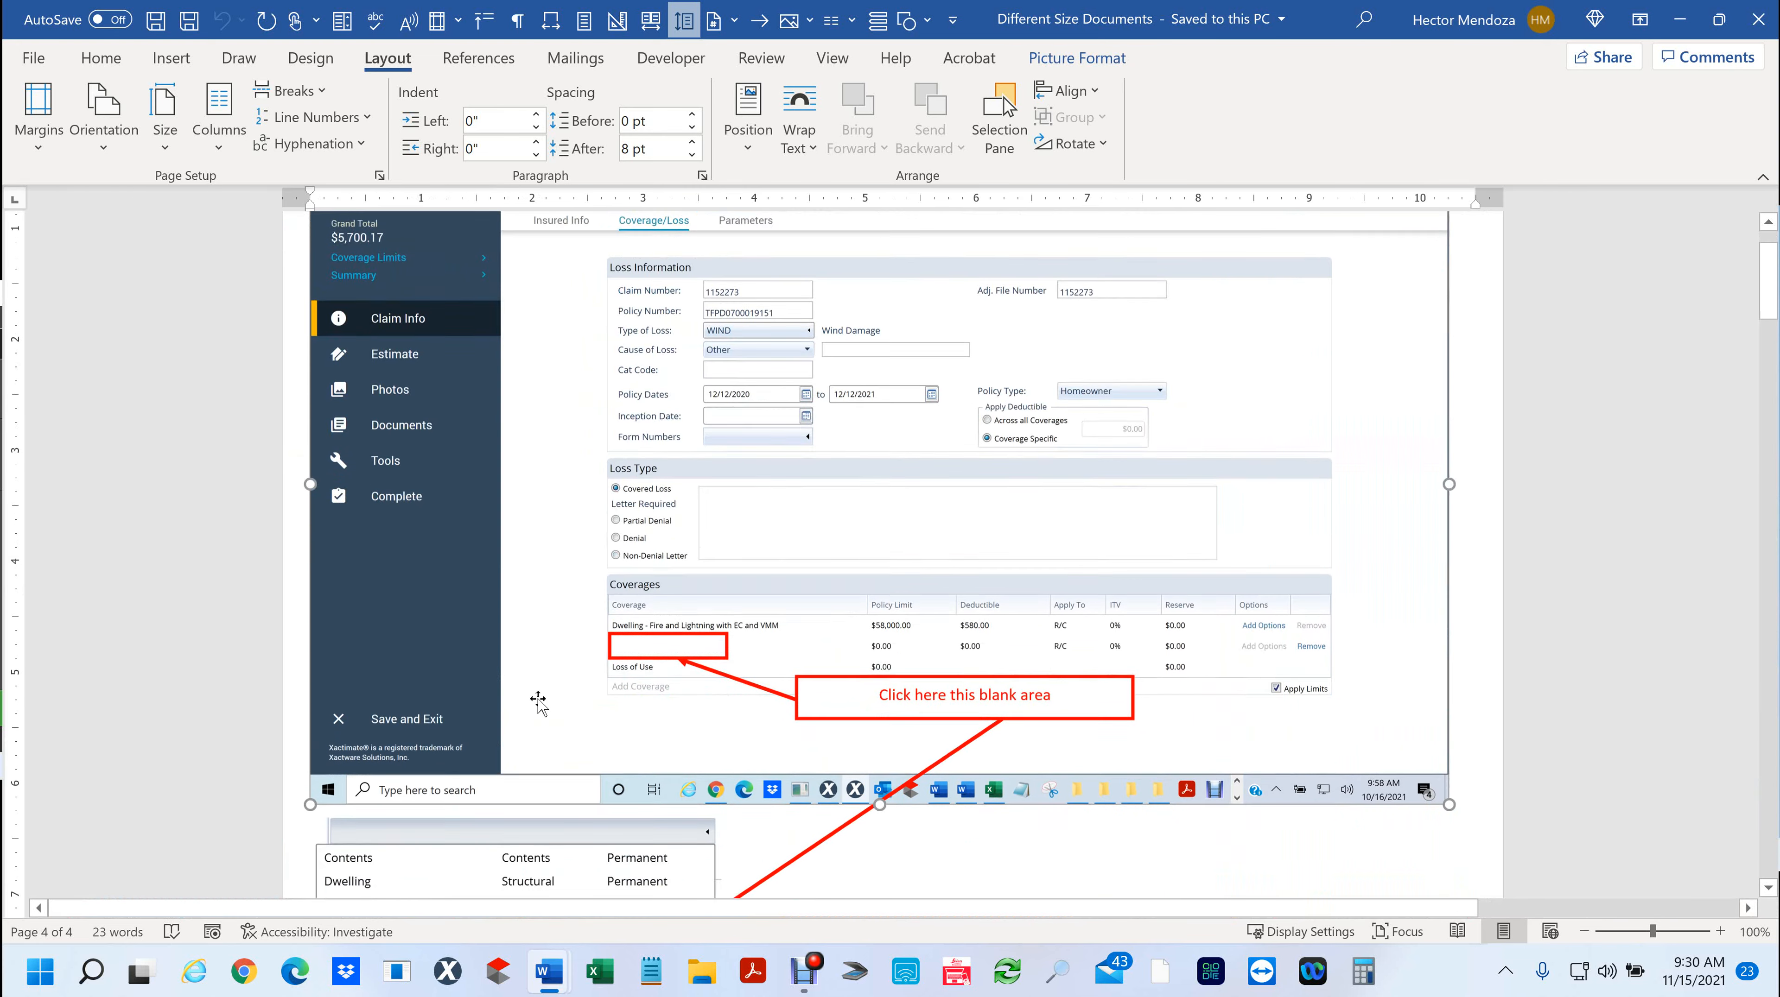
pyautogui.scroll(-3, 537, 701)
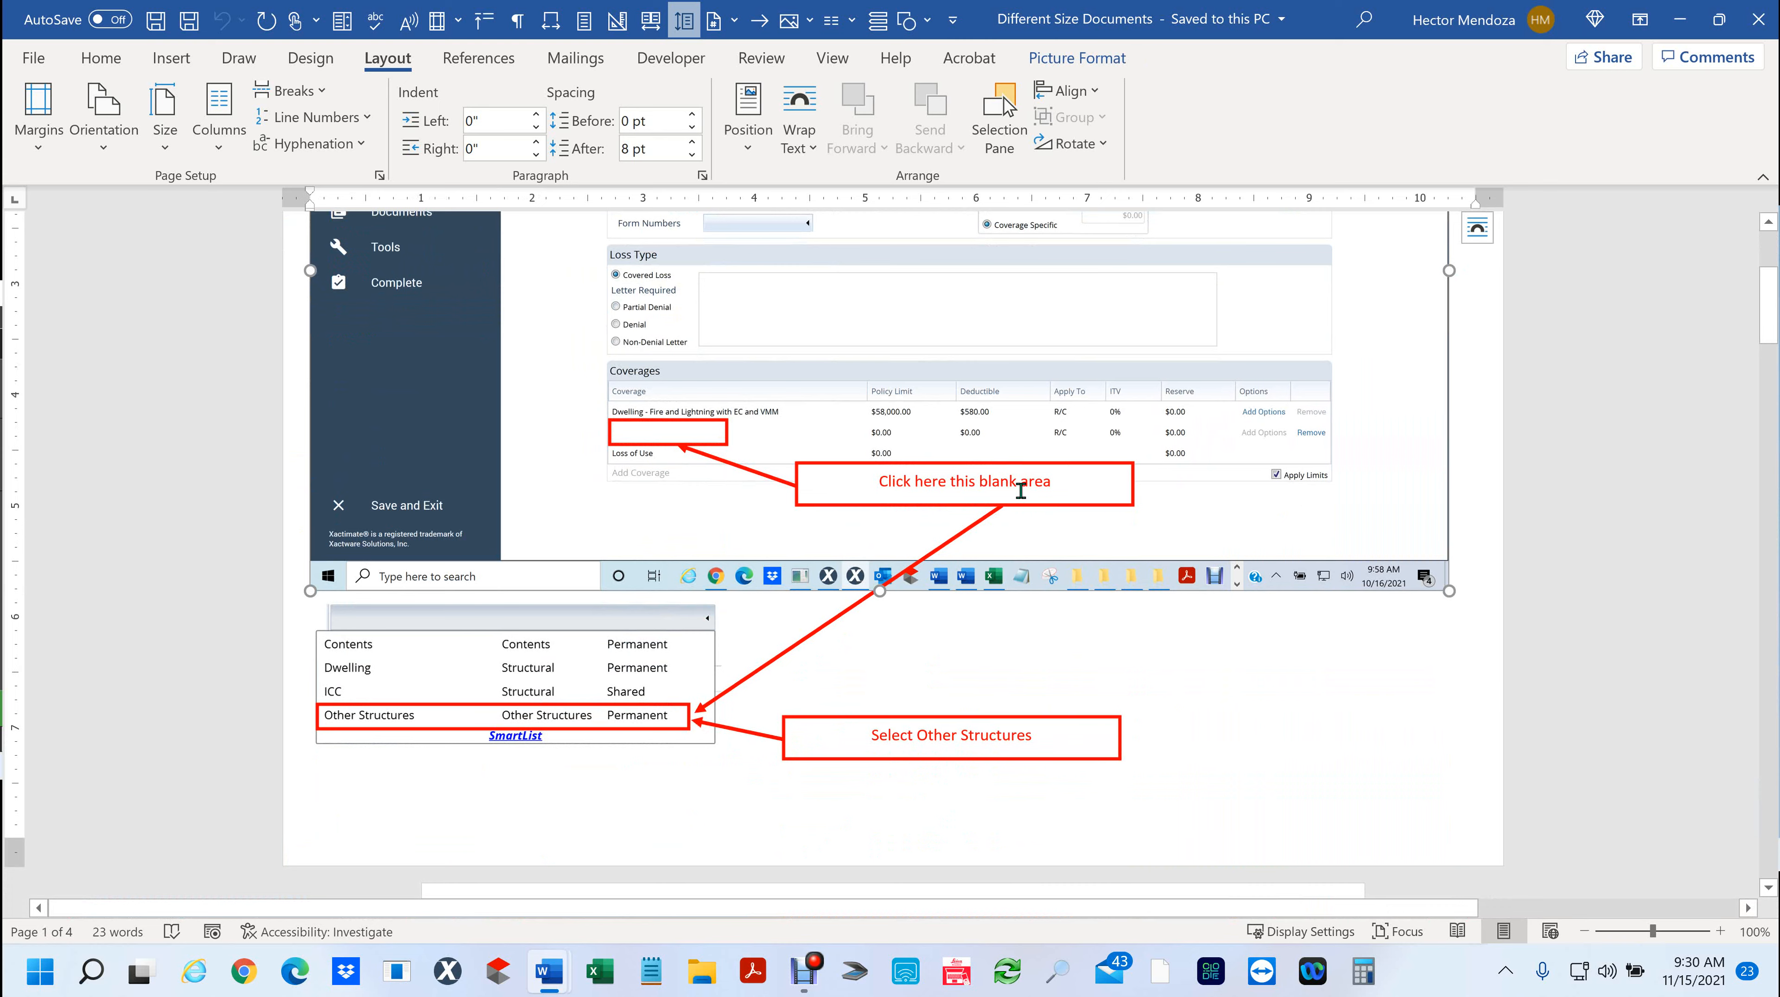
pyautogui.keyDown('ctrl'); pyautogui.scroll(-5, 1237, 514); pyautogui.keyUp('ctrl')
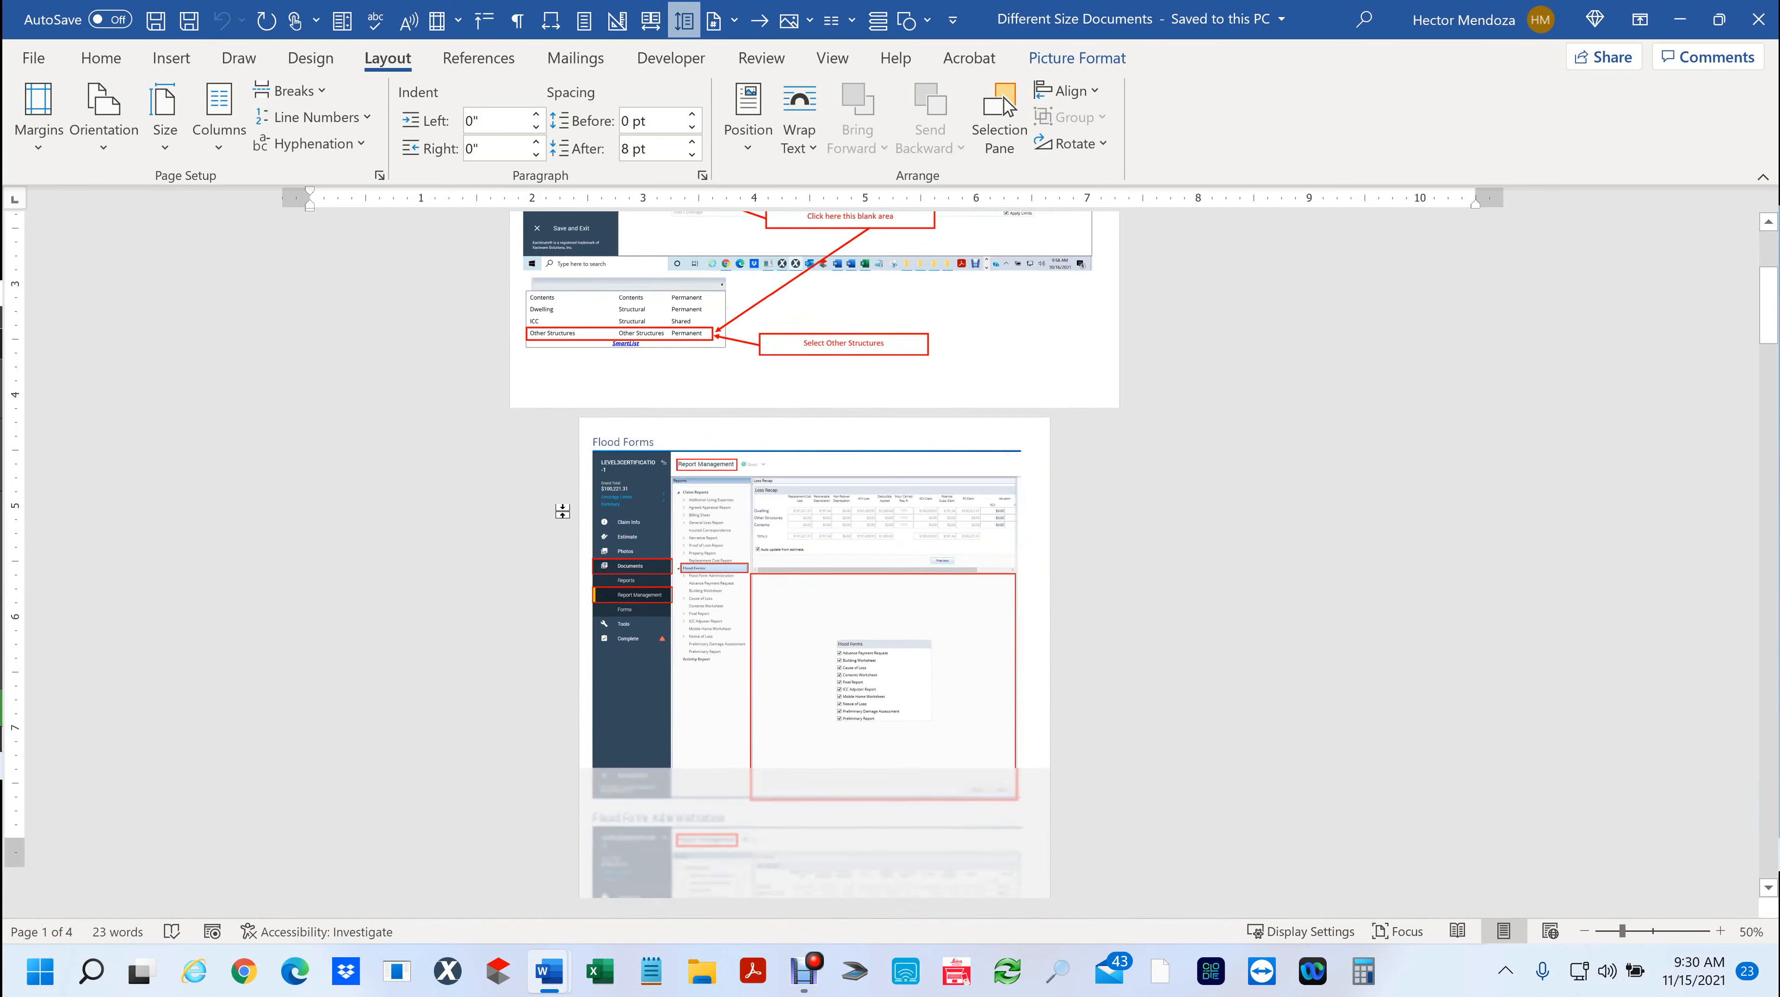
pyautogui.scroll(3, 630, 538)
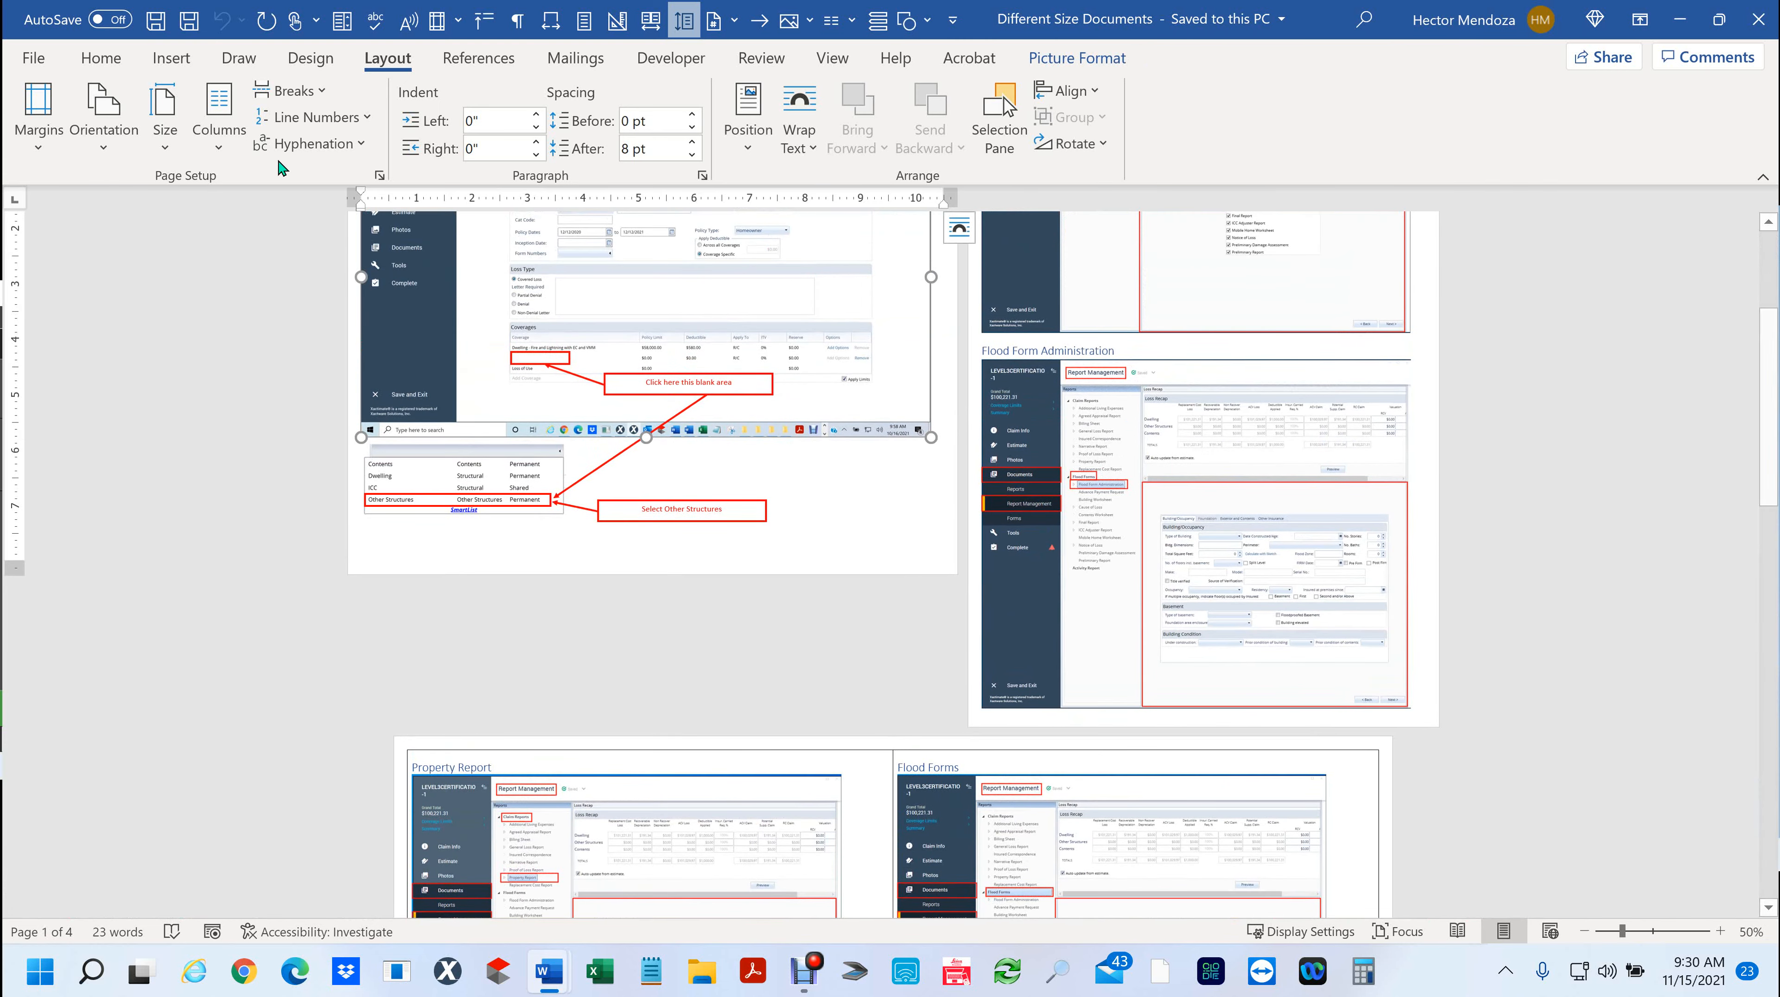
# - Display the Insert commands that include Page Break
pyautogui.click(105, 70)
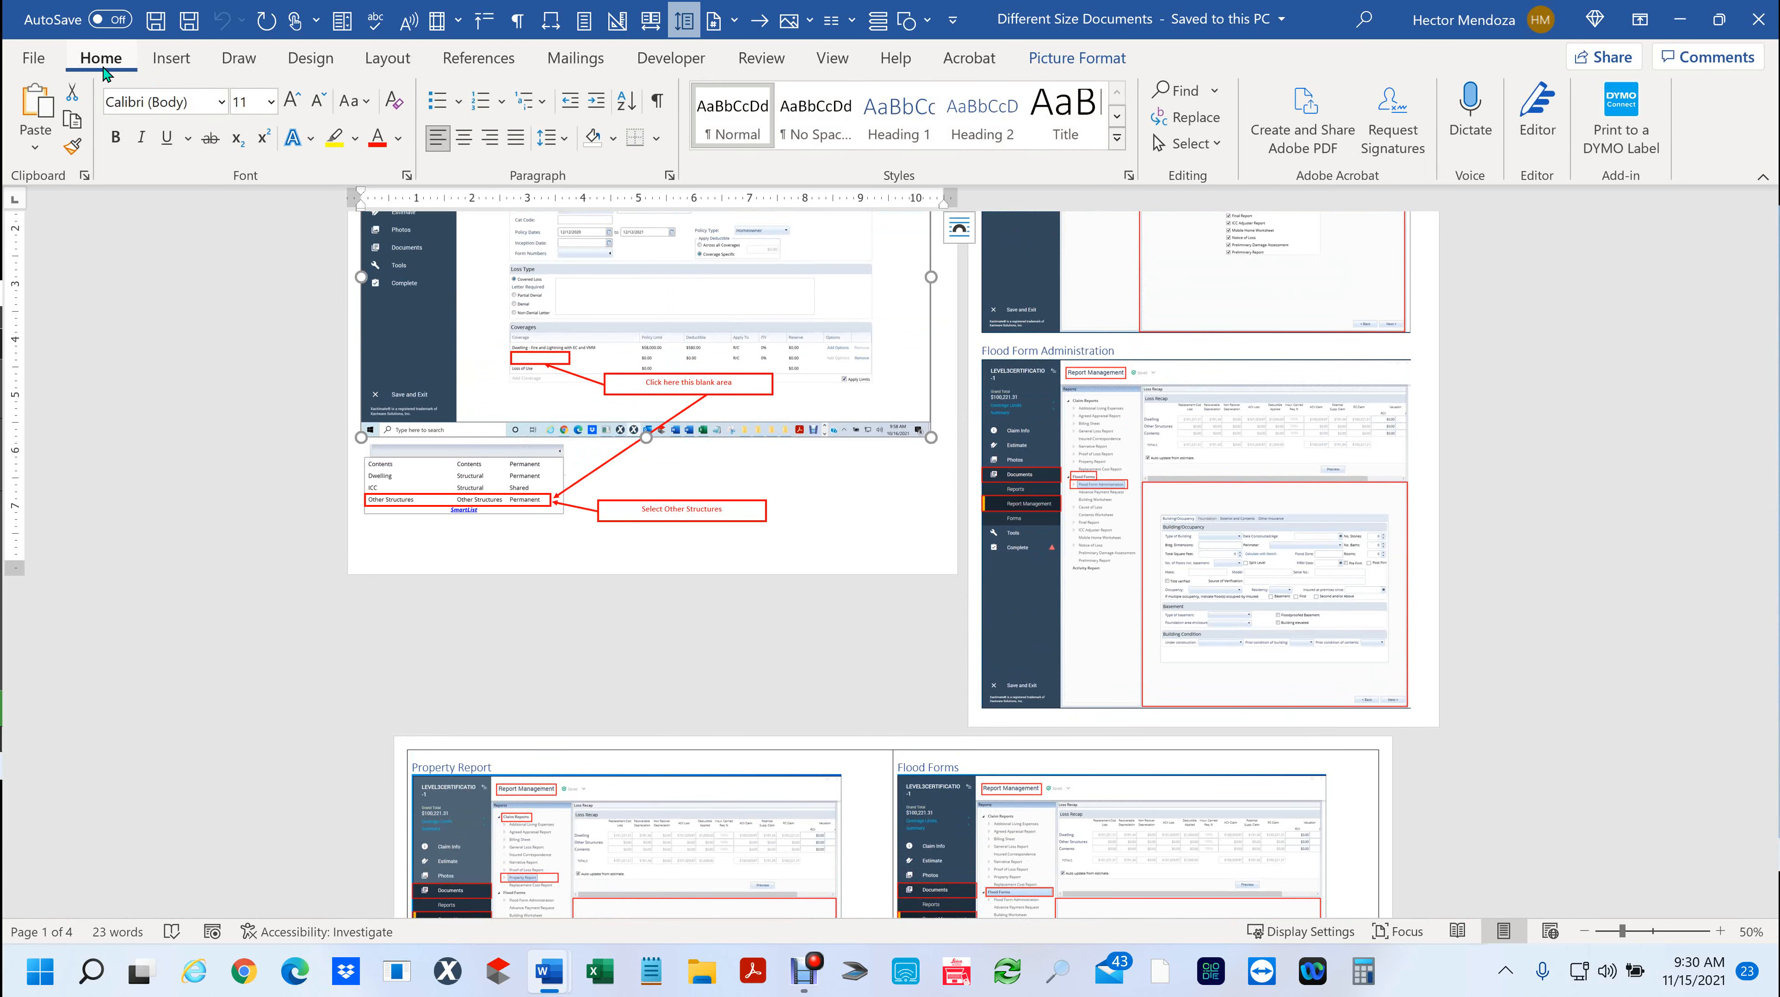
pyautogui.click(172, 63)
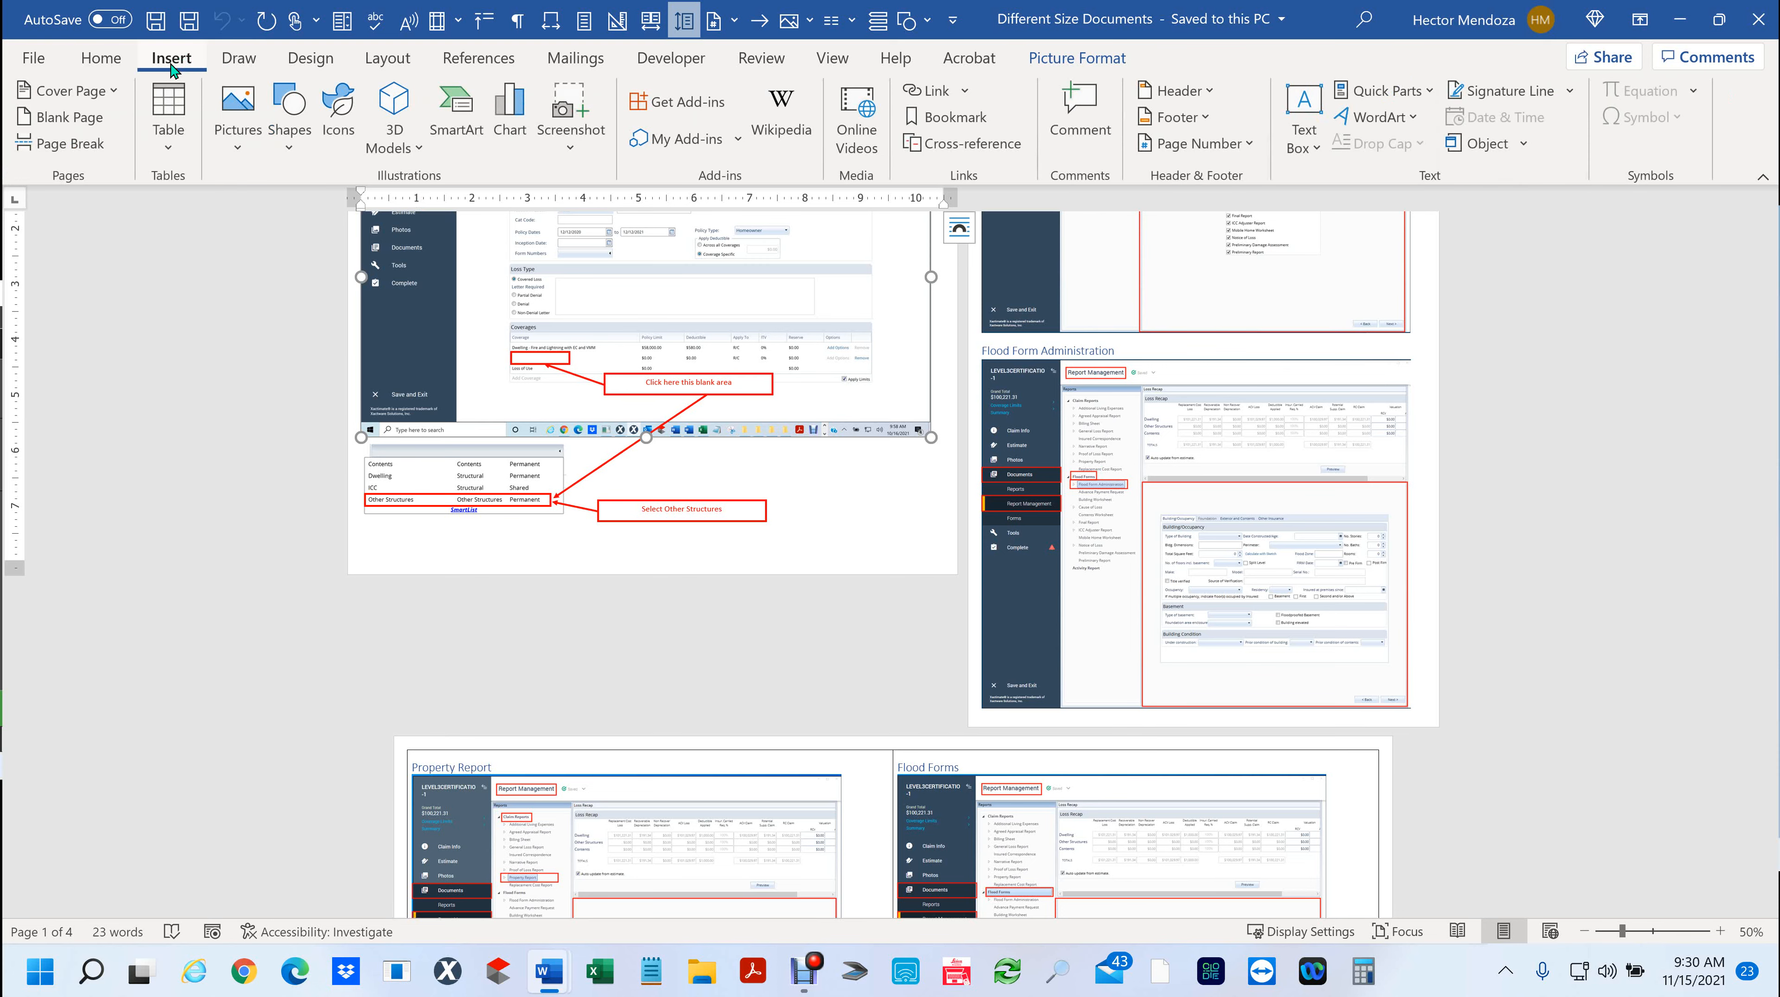